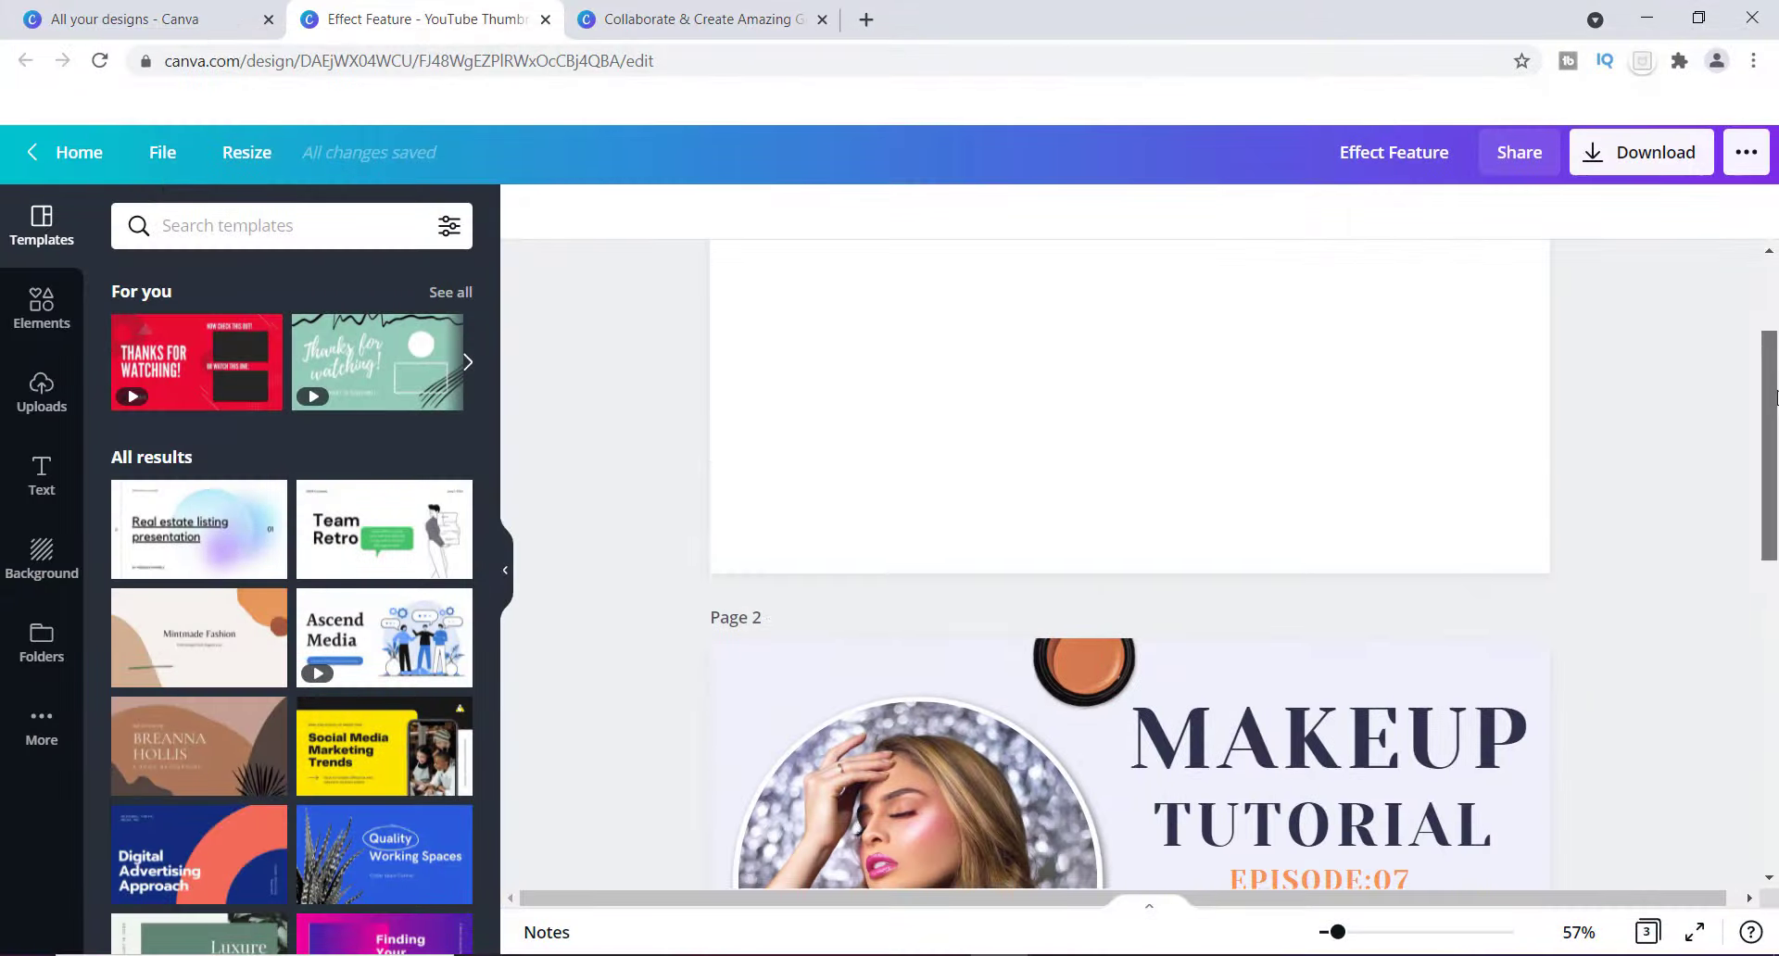
# Step: Delete the blank first page placed before the makeup tutorial thumbnail
pyautogui.scroll(-3, 1775, 482)
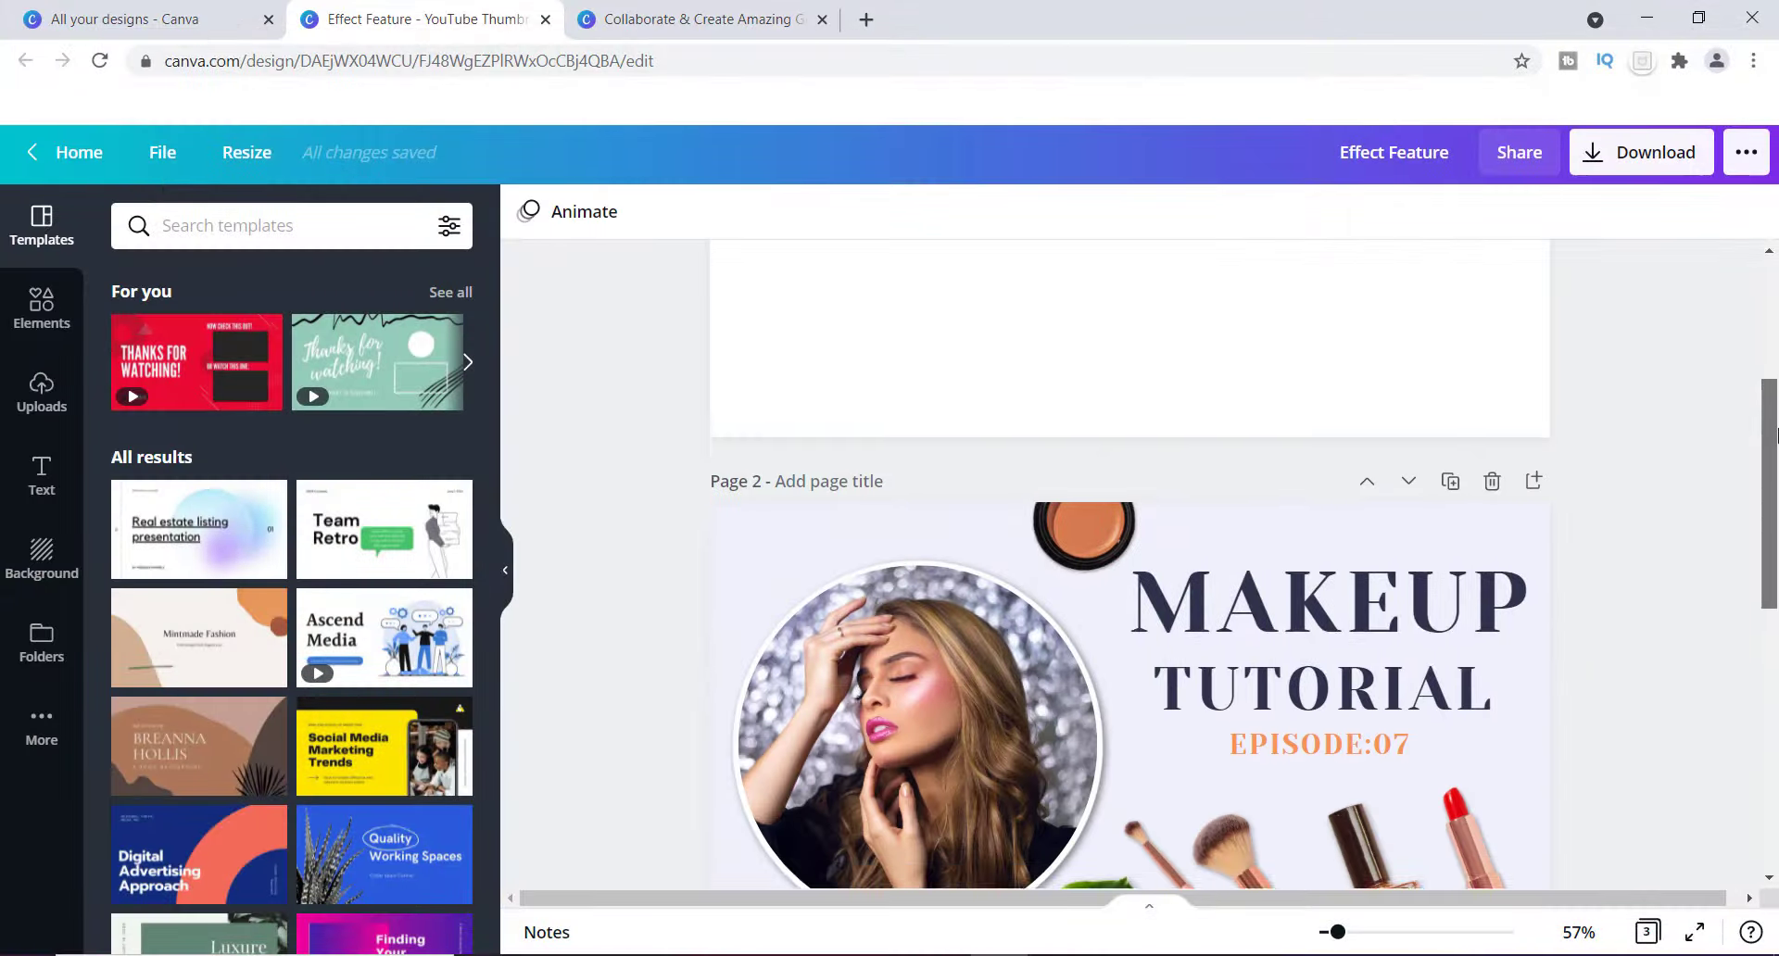
pyautogui.moveTo(1775, 482); pyautogui.dragTo(1774, 492)
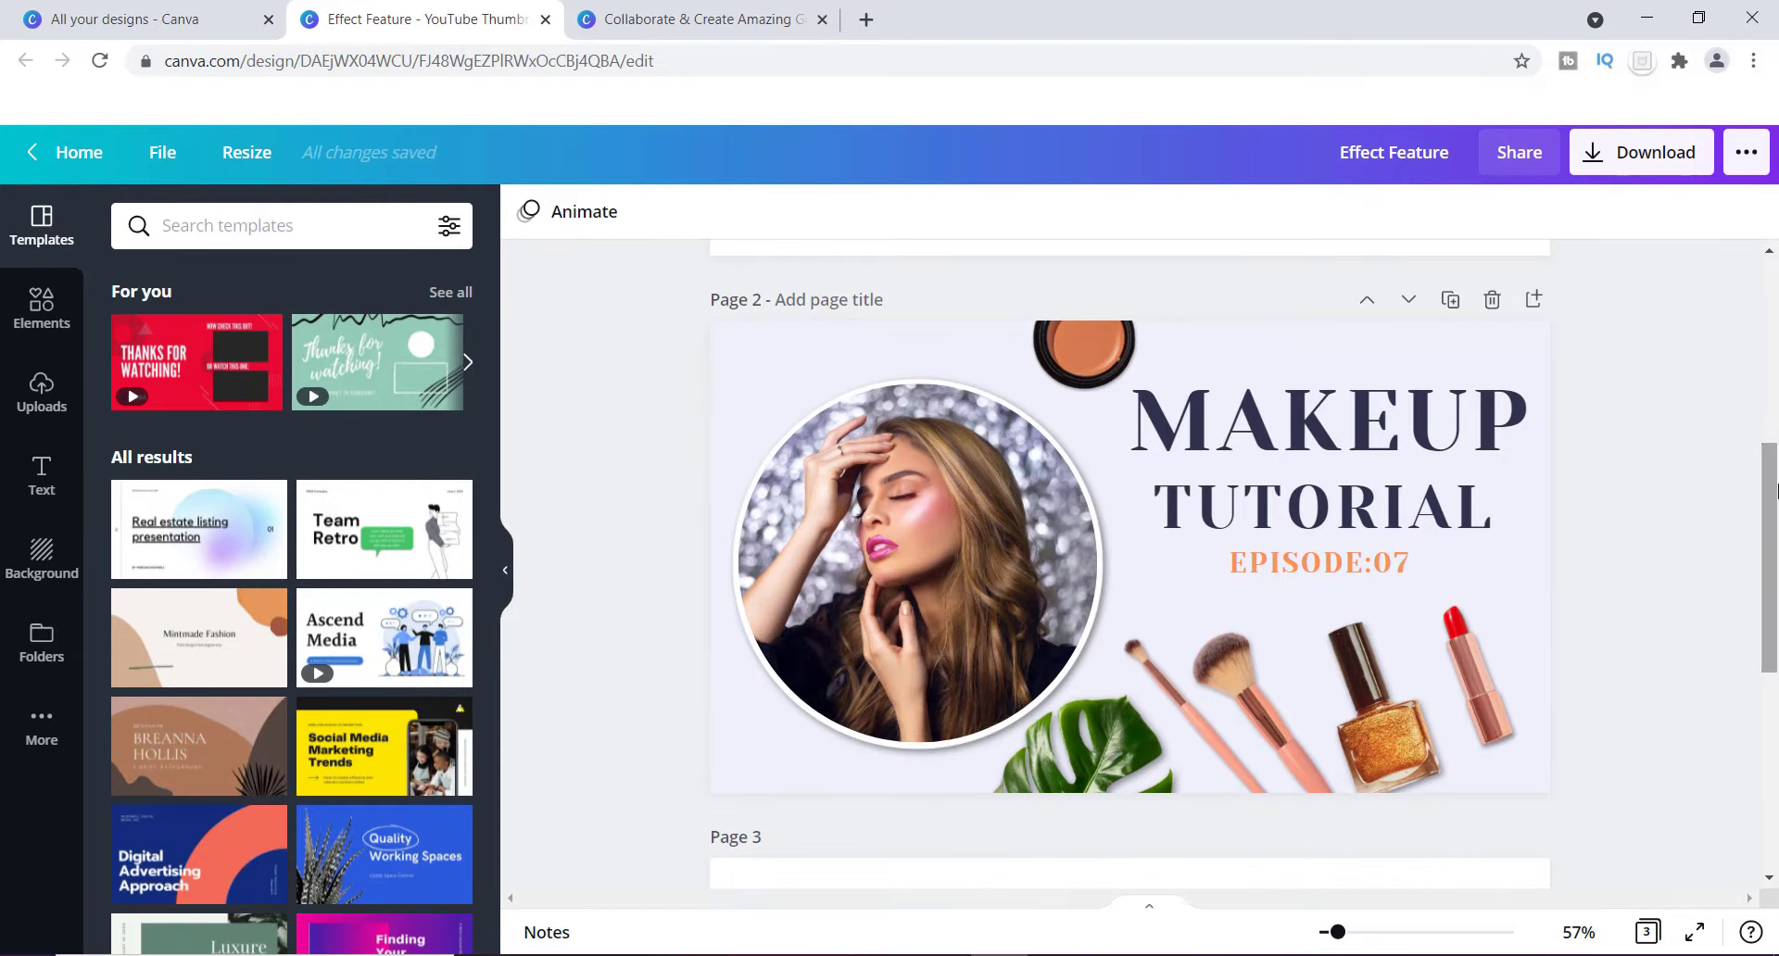
pyautogui.moveTo(1776, 501); pyautogui.dragTo(1775, 265)
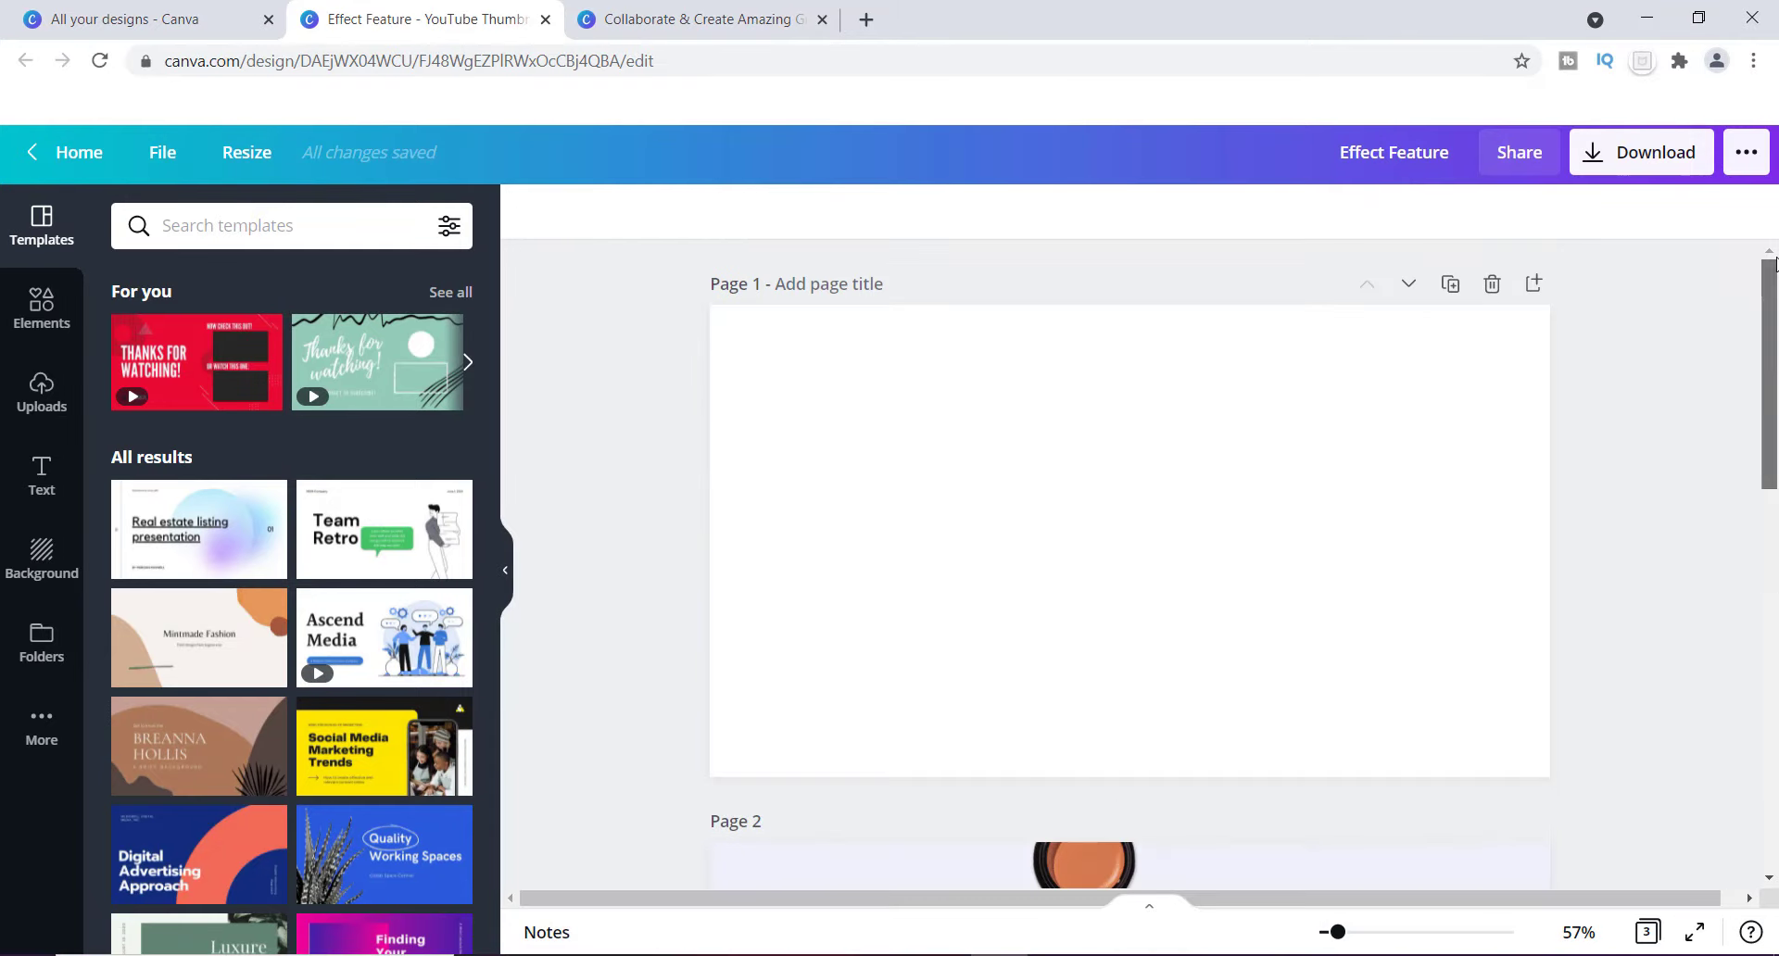
pyautogui.click(1492, 284)
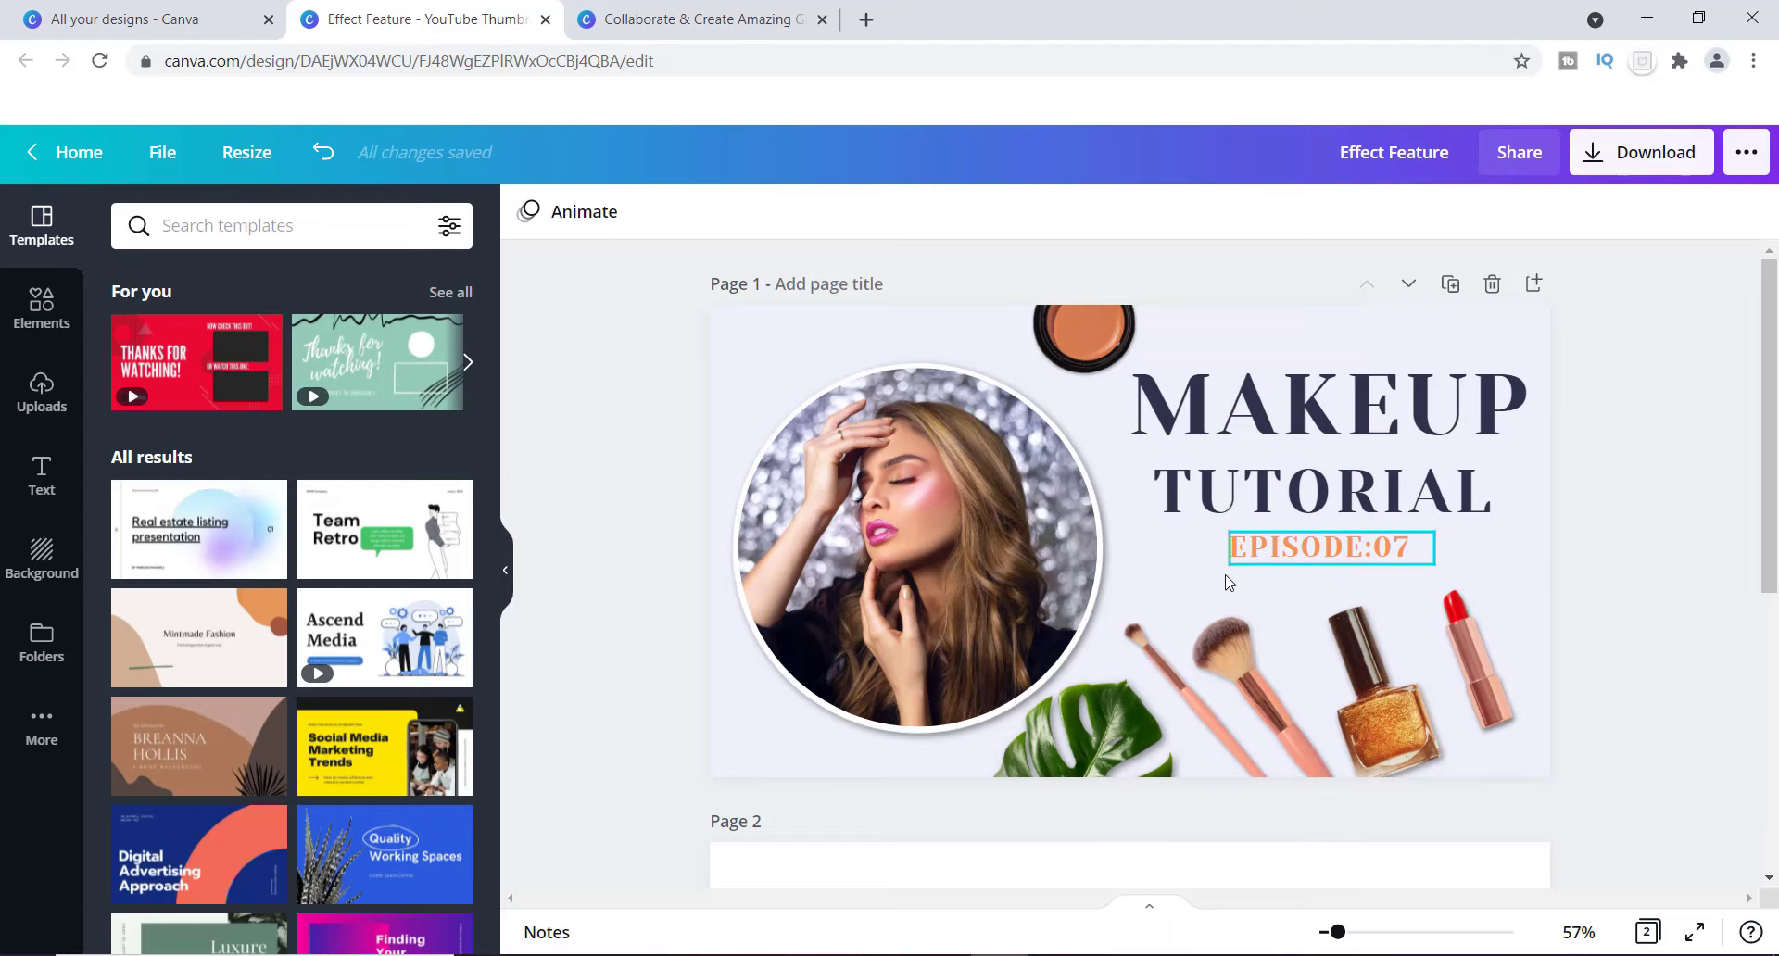
# Step: Open the image effects for the large makeup brush on page 1 and look through the effect categories
pyautogui.click(1240, 676)
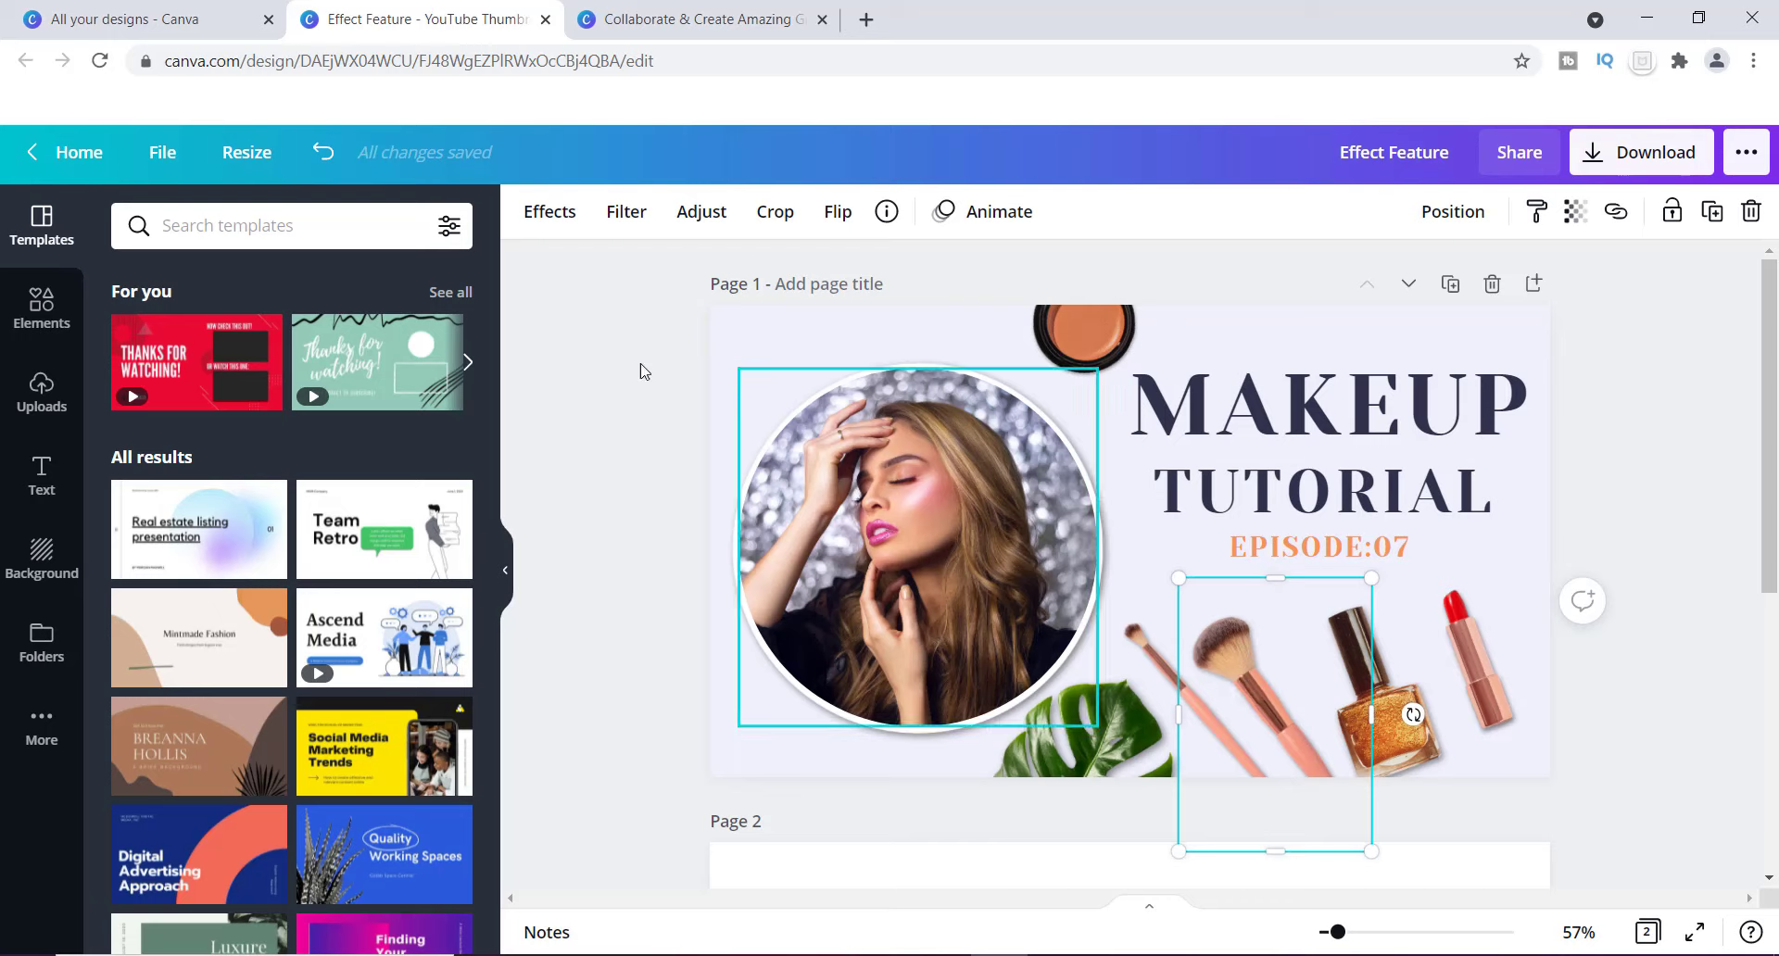
pyautogui.click(549, 214)
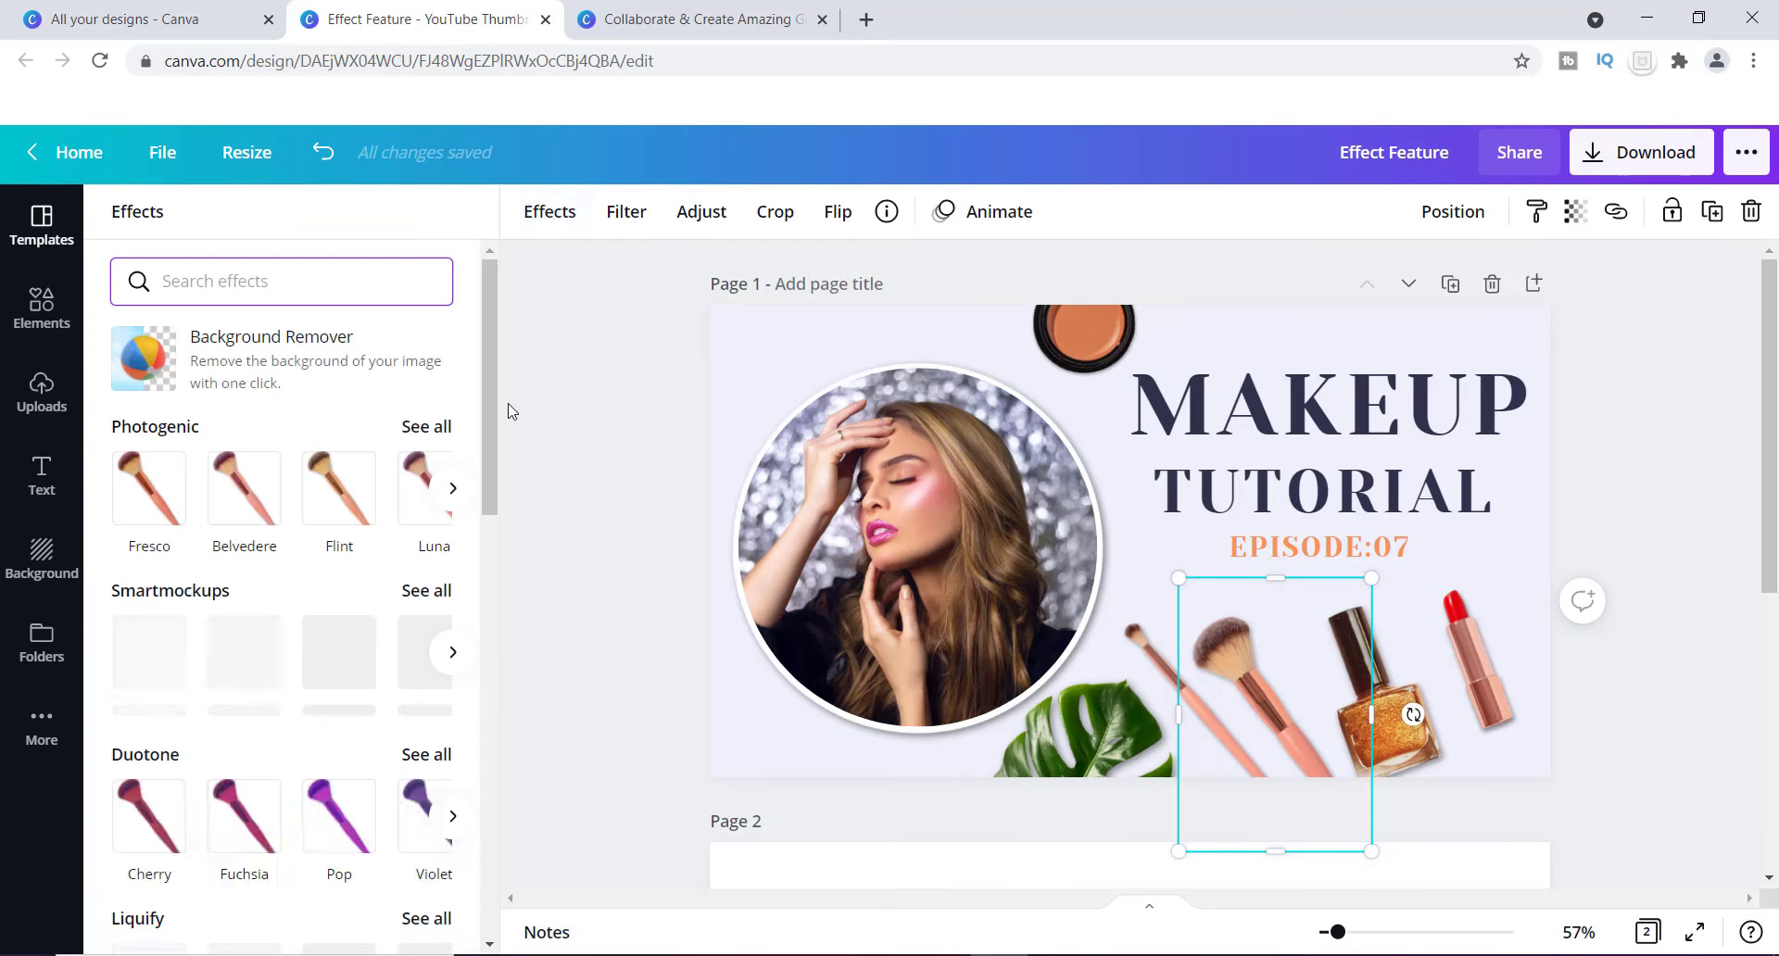
pyautogui.scroll(-3, 495, 417)
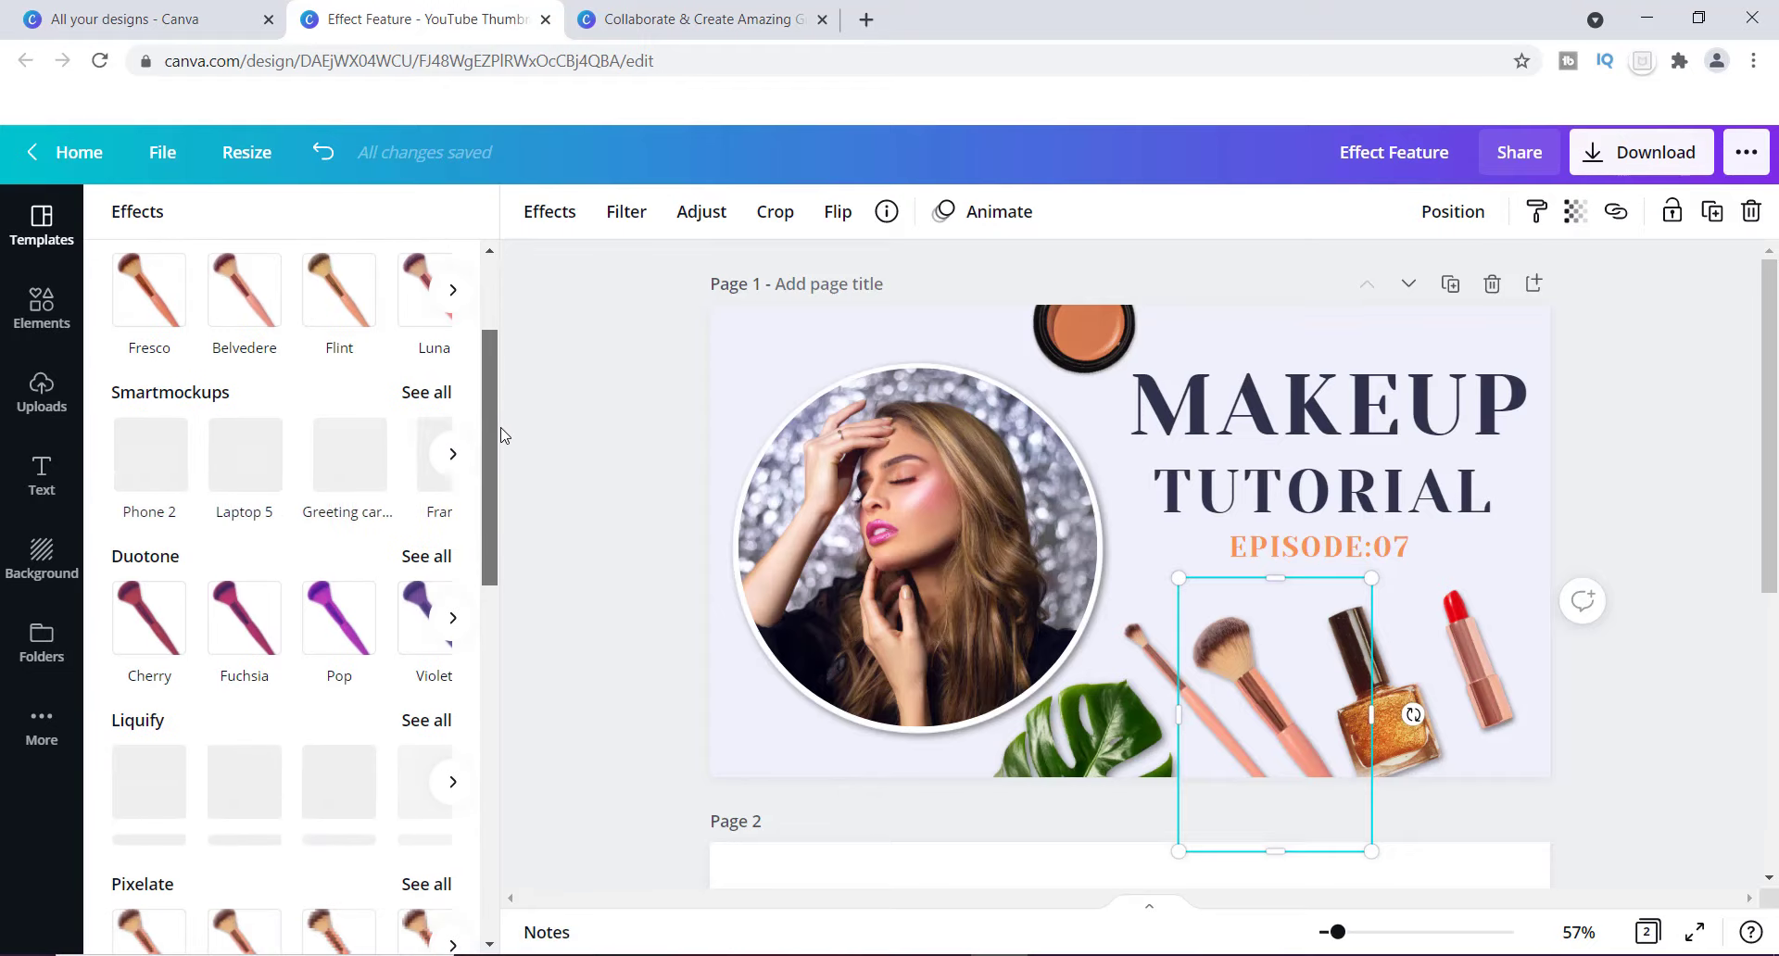
pyautogui.scroll(-2, 501, 436)
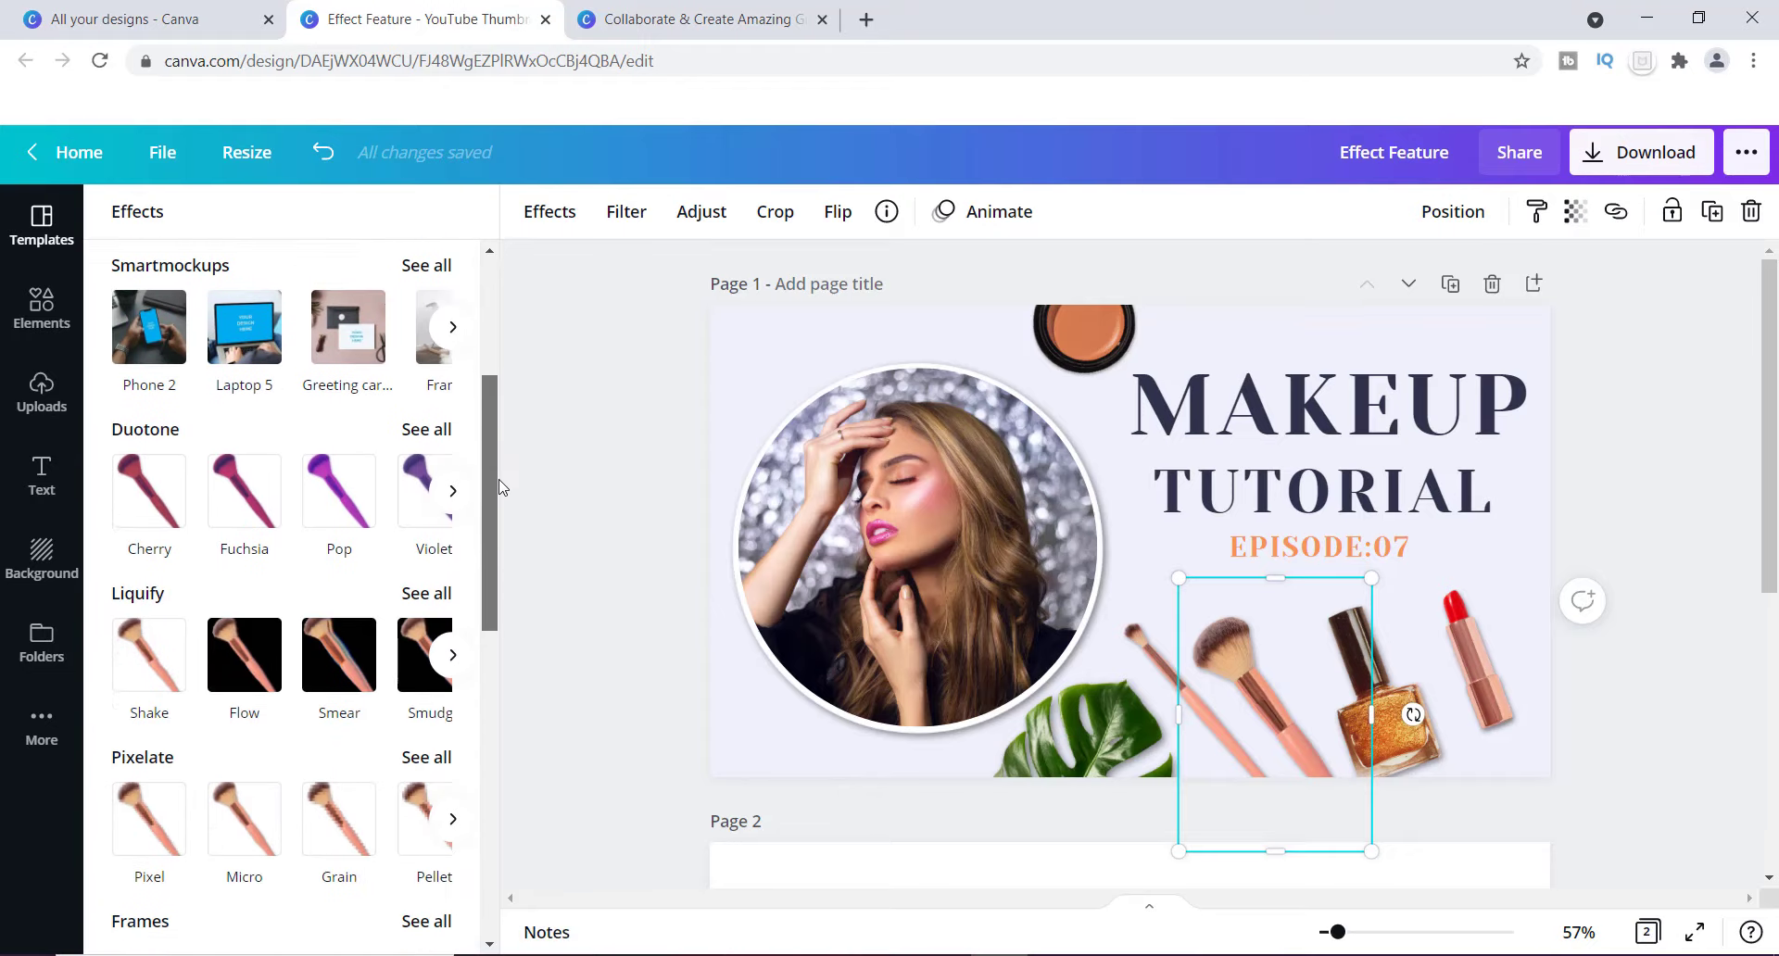
pyautogui.scroll(-2, 501, 488)
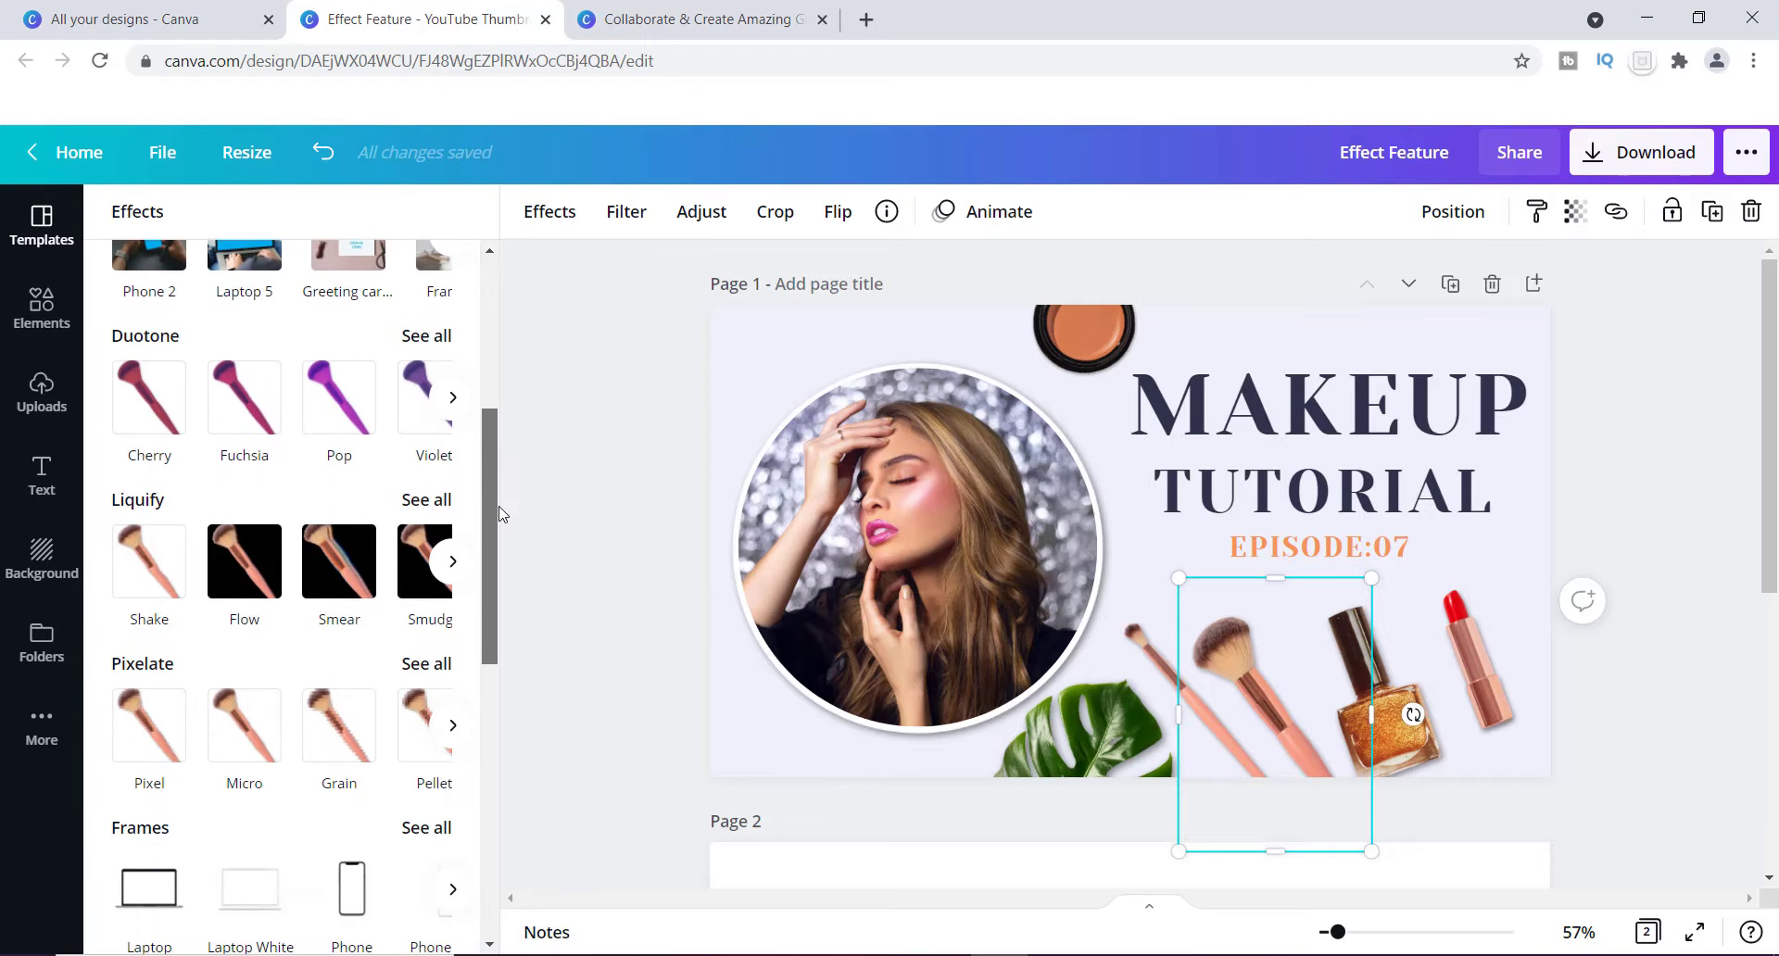
pyautogui.scroll(1, 498, 500)
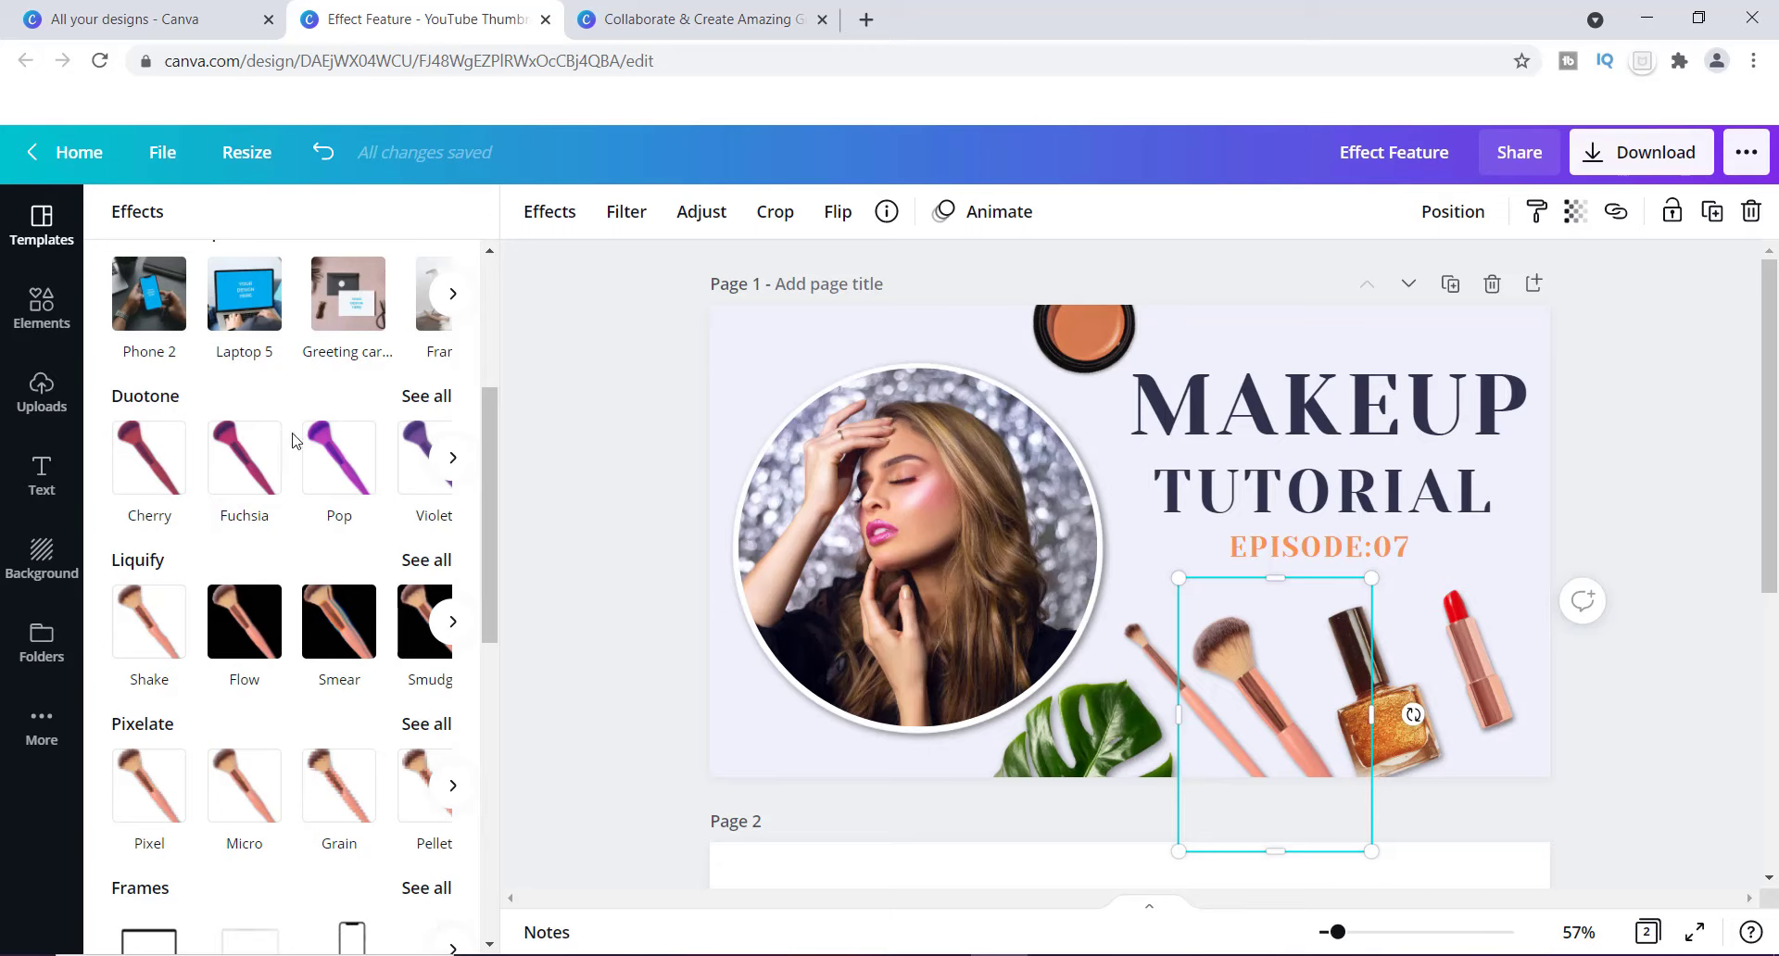
pyautogui.moveTo(487, 475); pyautogui.dragTo(487, 520)
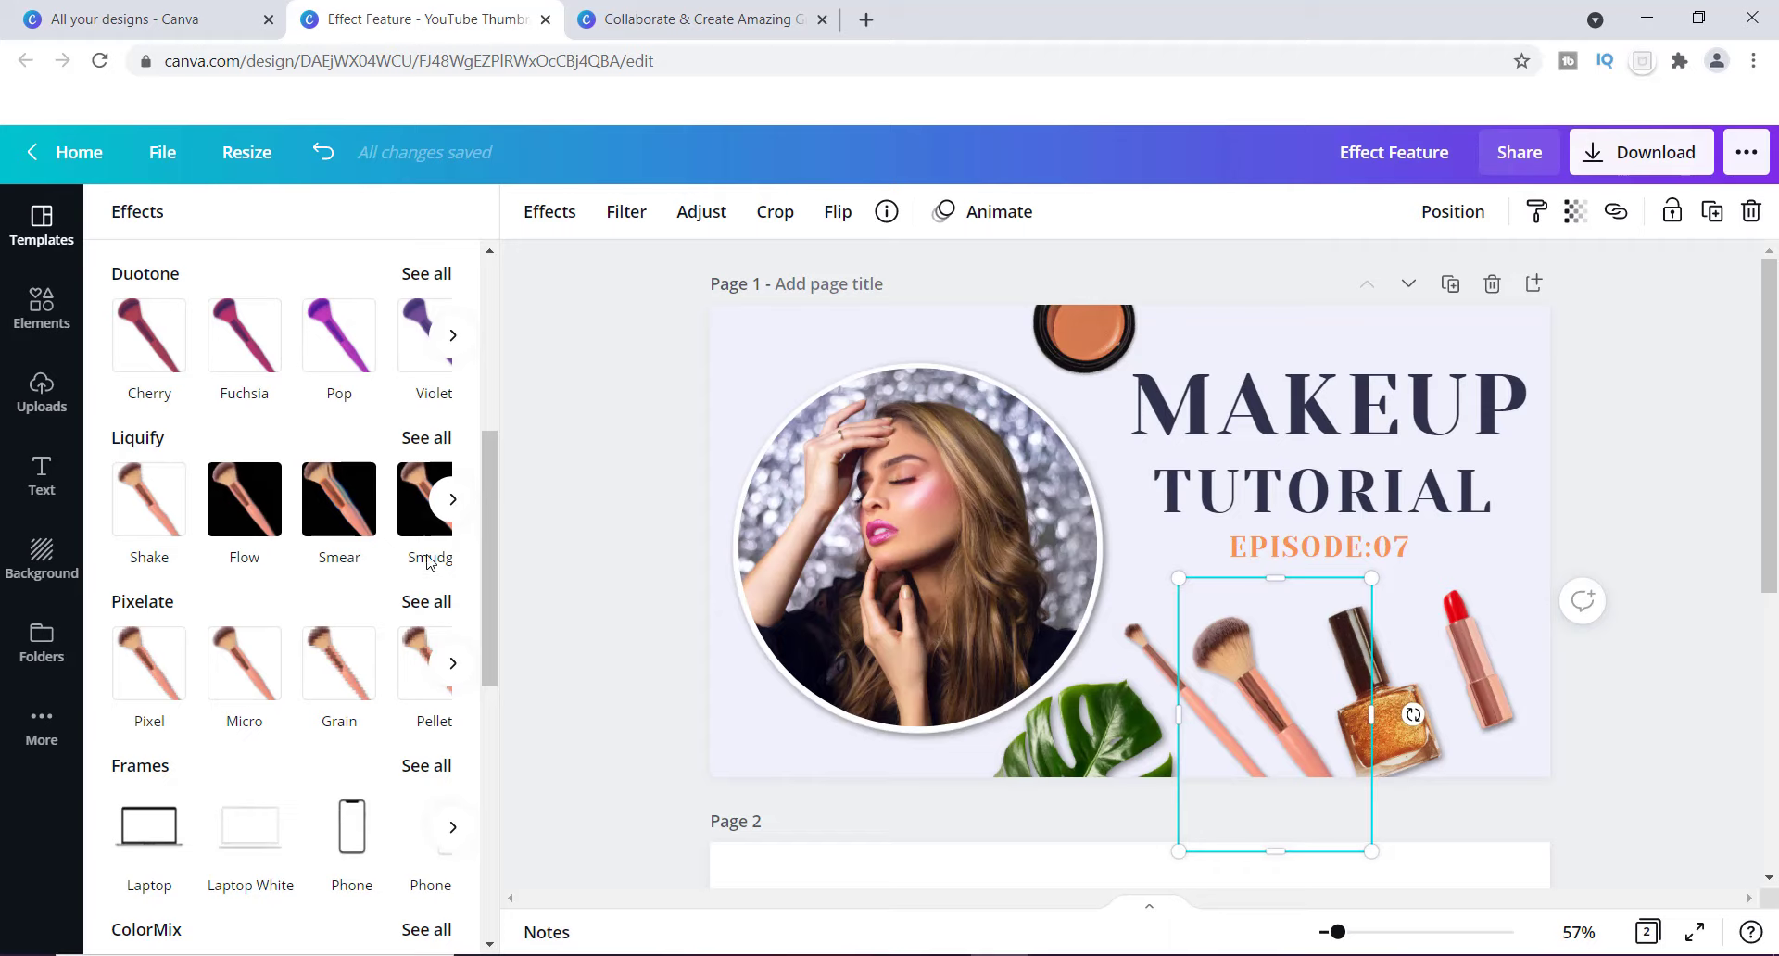
pyautogui.moveTo(489, 523)
pyautogui.mouseDown()
pyautogui.moveTo(521, 633)
pyautogui.moveTo(522, 492)
pyautogui.mouseUp()
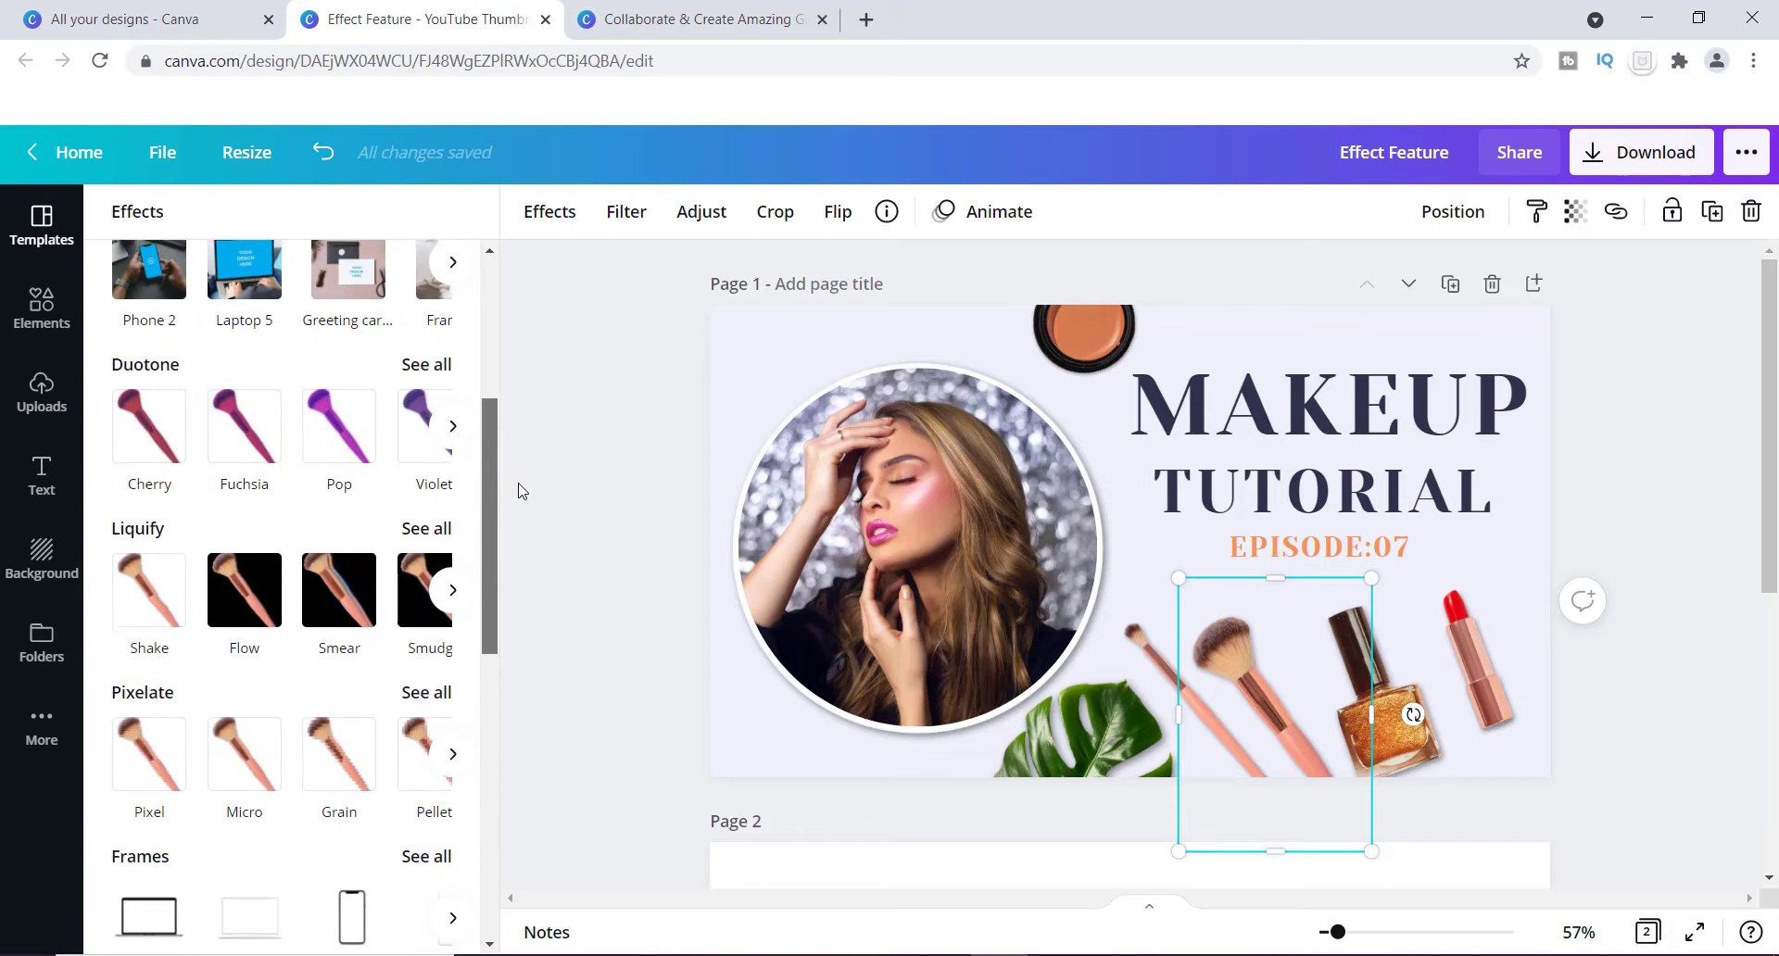
# Step: Try the Pop Duotone on the large makeup brush, settle on Mystic instead, and select the lipstick image
pyautogui.click(432, 369)
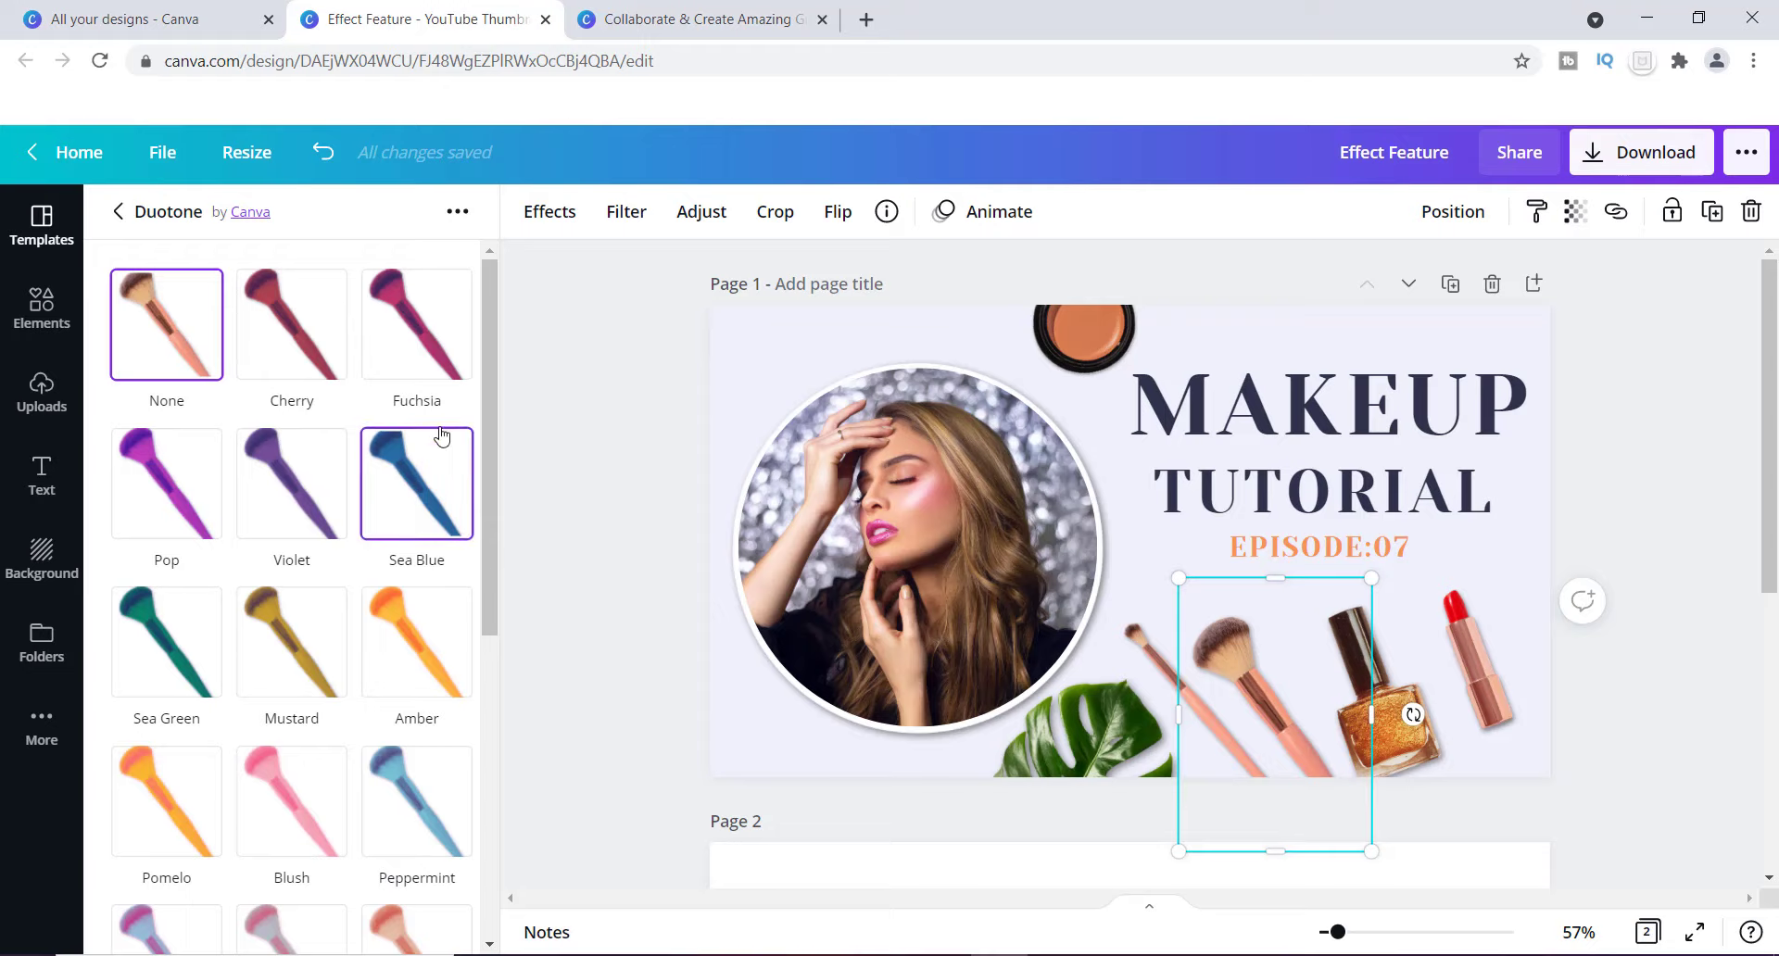
pyautogui.moveTo(490, 316)
pyautogui.mouseDown()
pyautogui.moveTo(492, 357)
pyautogui.moveTo(487, 318)
pyautogui.mouseUp()
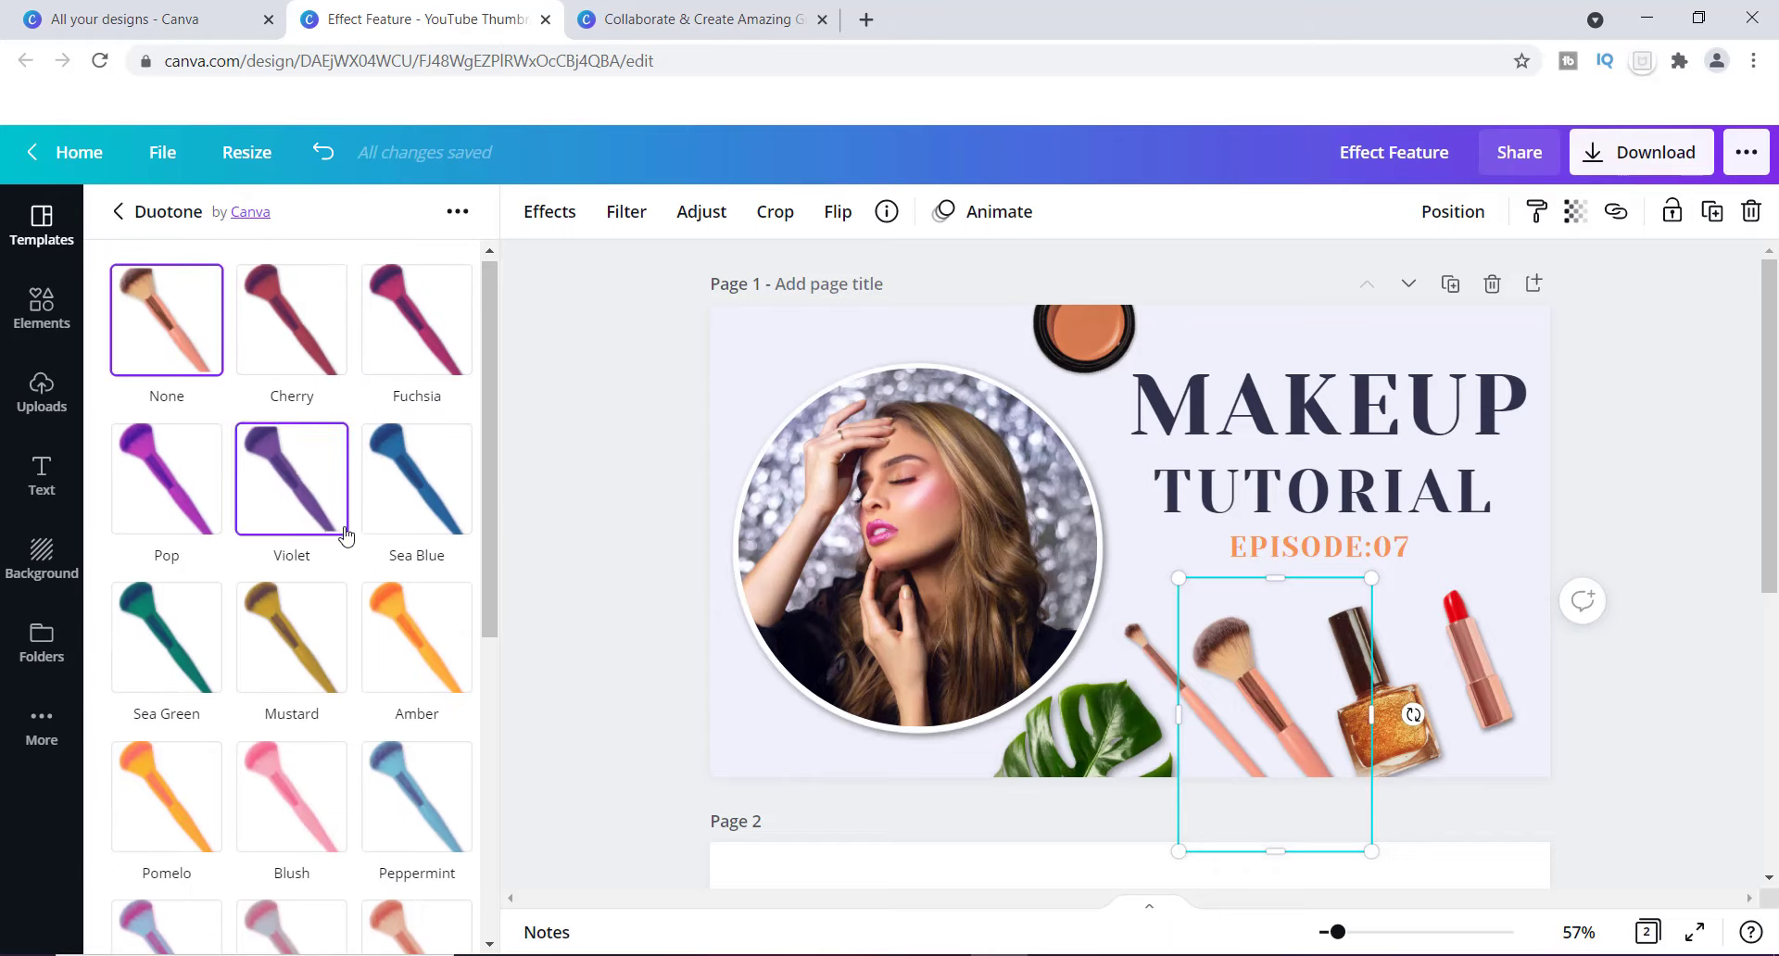
pyautogui.moveTo(494, 387); pyautogui.dragTo(524, 543)
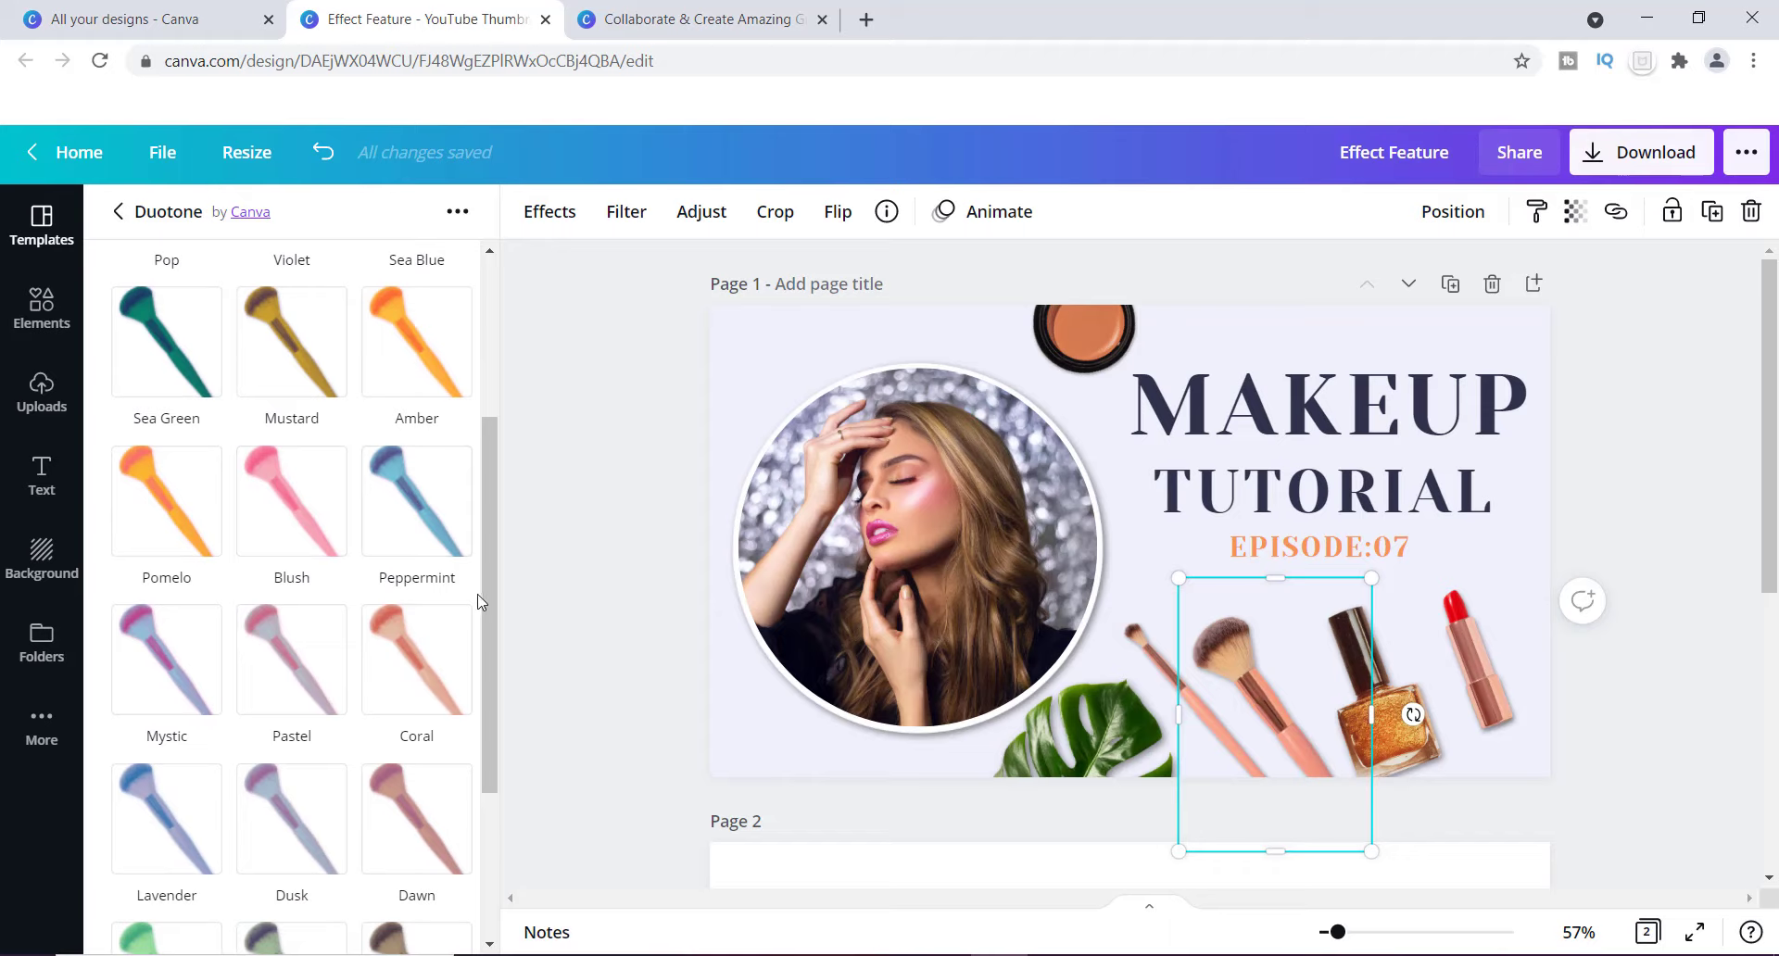
pyautogui.moveTo(488, 578); pyautogui.dragTo(478, 396)
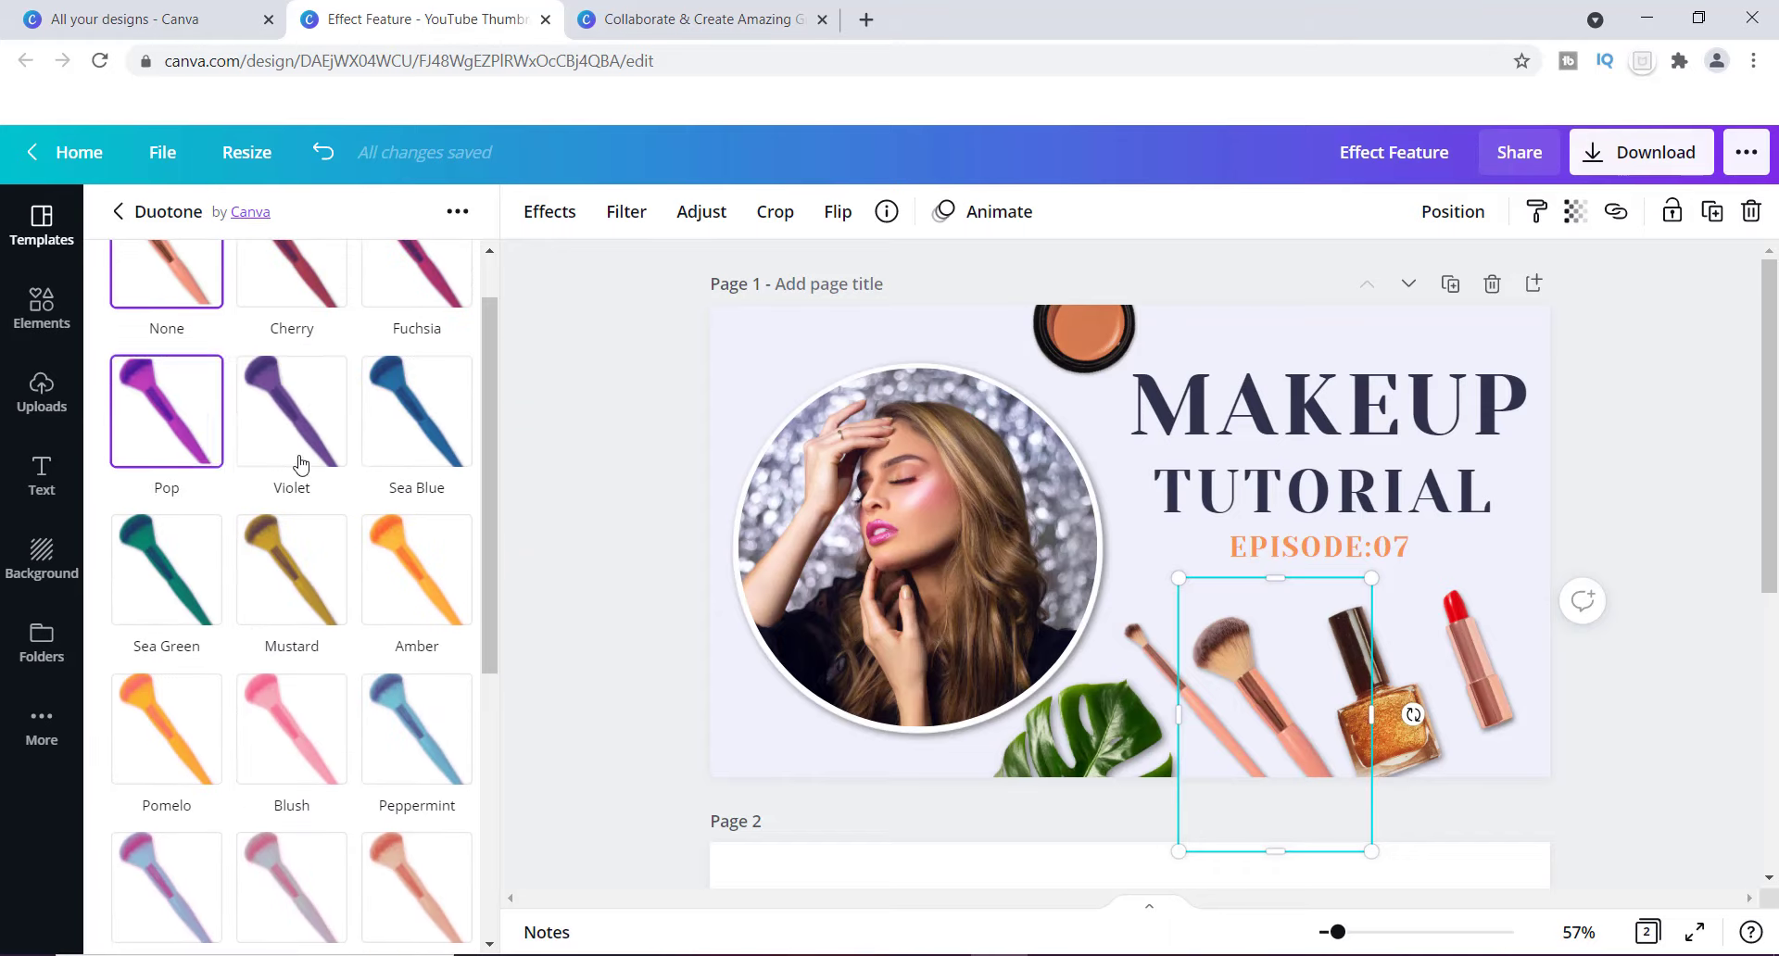
pyautogui.click(176, 413)
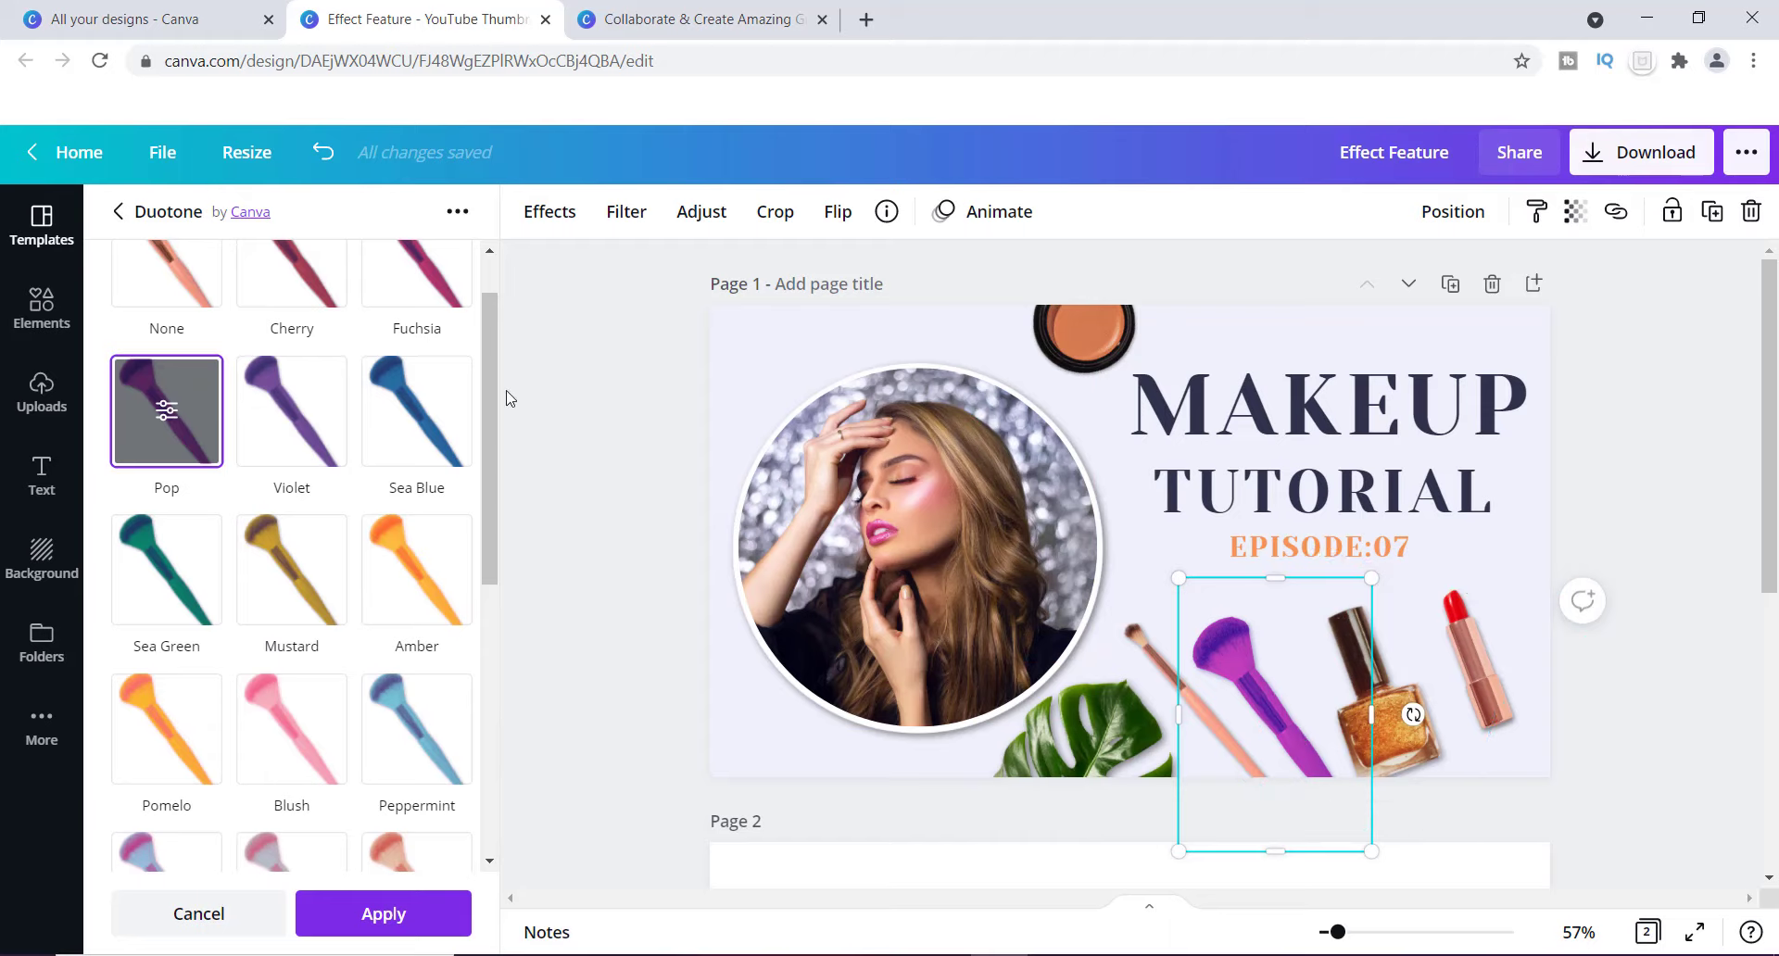
pyautogui.moveTo(485, 384); pyautogui.dragTo(519, 479)
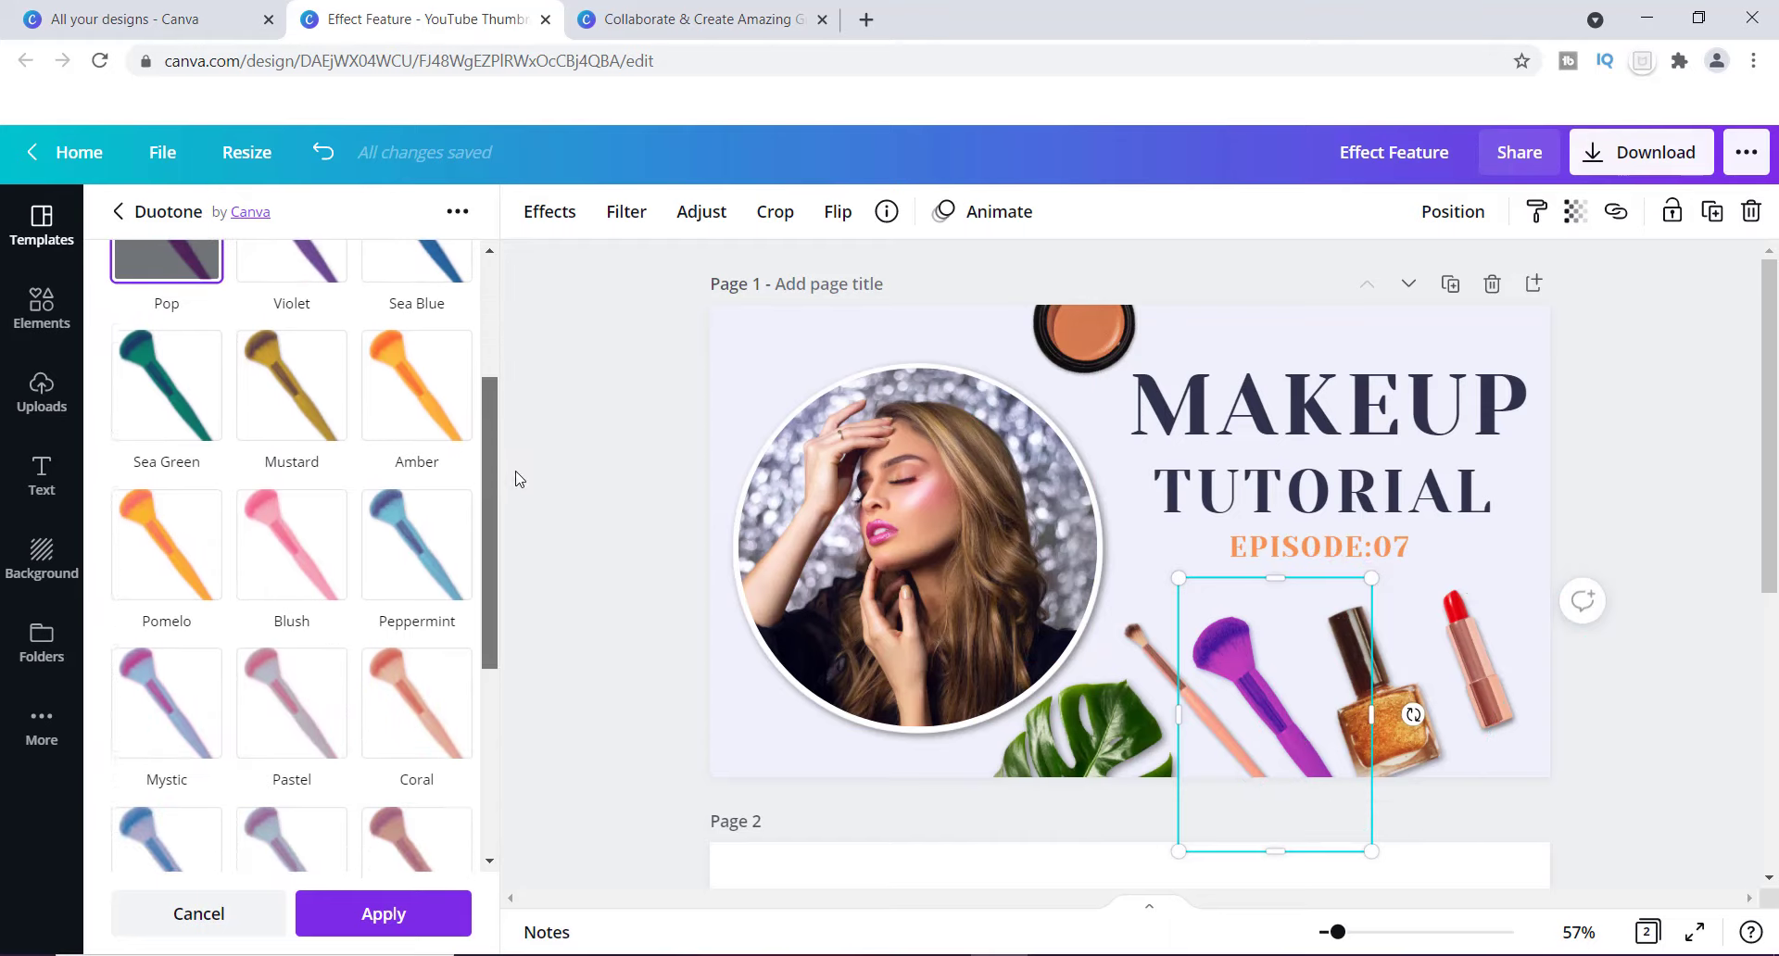
pyautogui.click(169, 723)
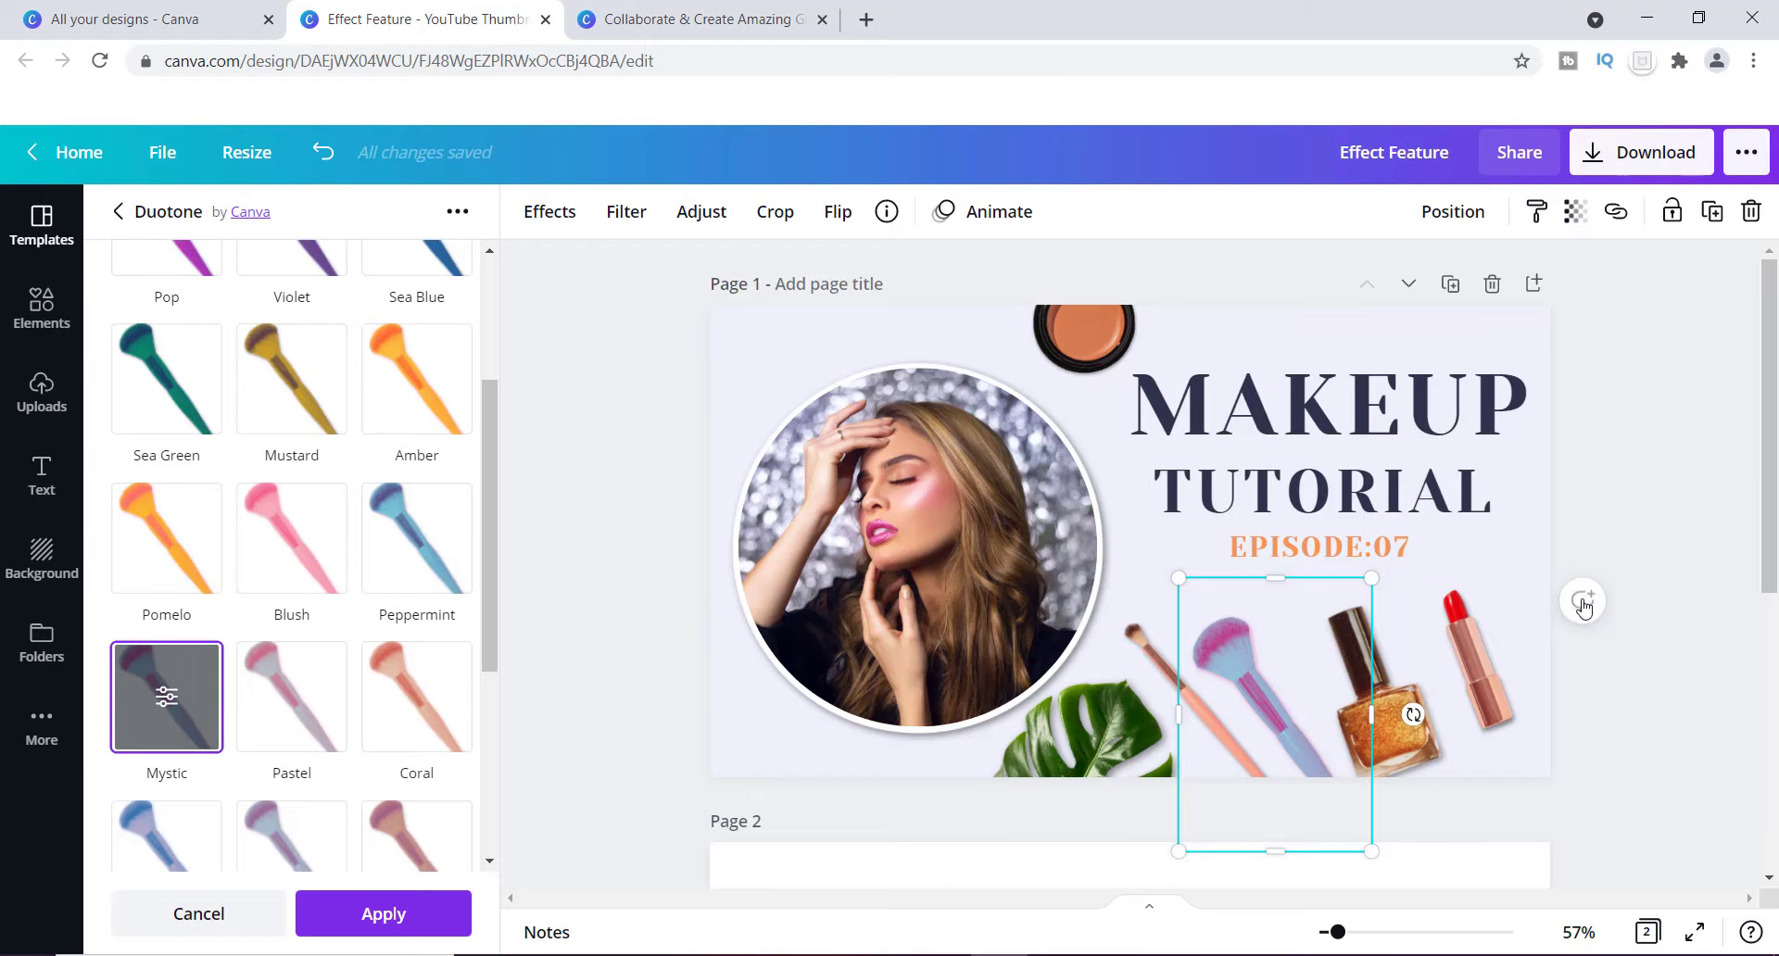
pyautogui.click(1494, 663)
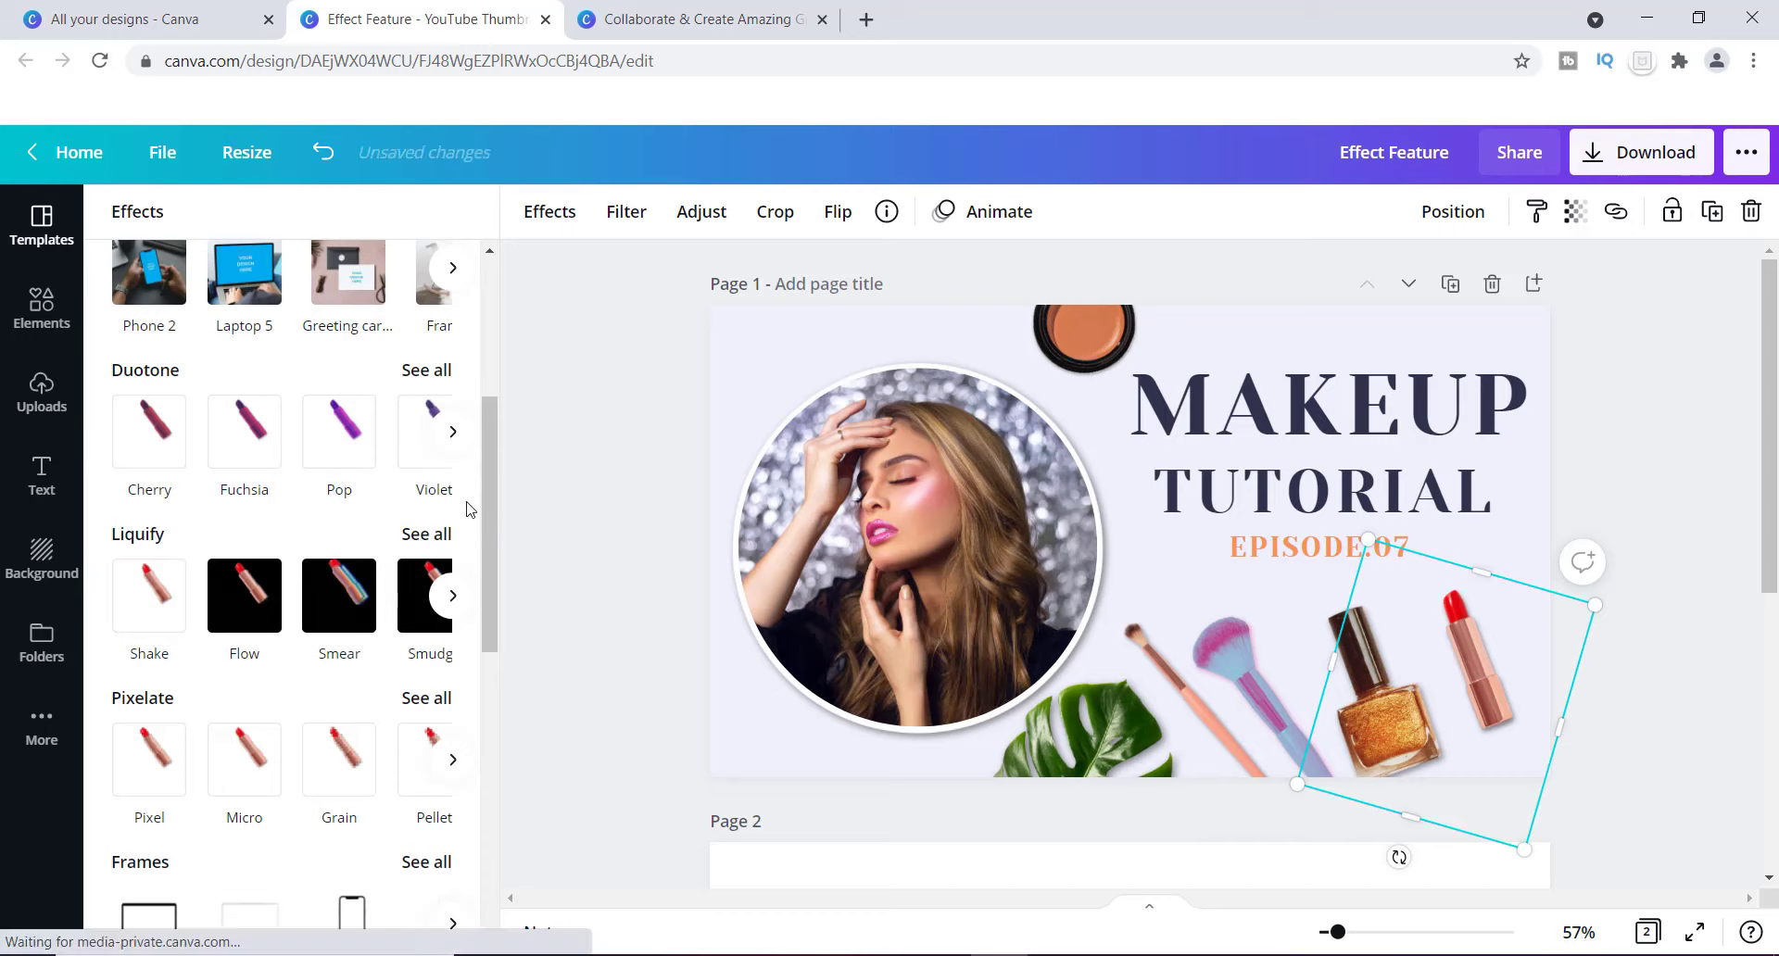
# Step: Try the Smear effect from the Liquify set on the lipstick and cancel it
pyautogui.moveTo(481, 491)
pyautogui.mouseDown()
pyautogui.moveTo(499, 531)
pyautogui.moveTo(505, 485)
pyautogui.mouseUp()
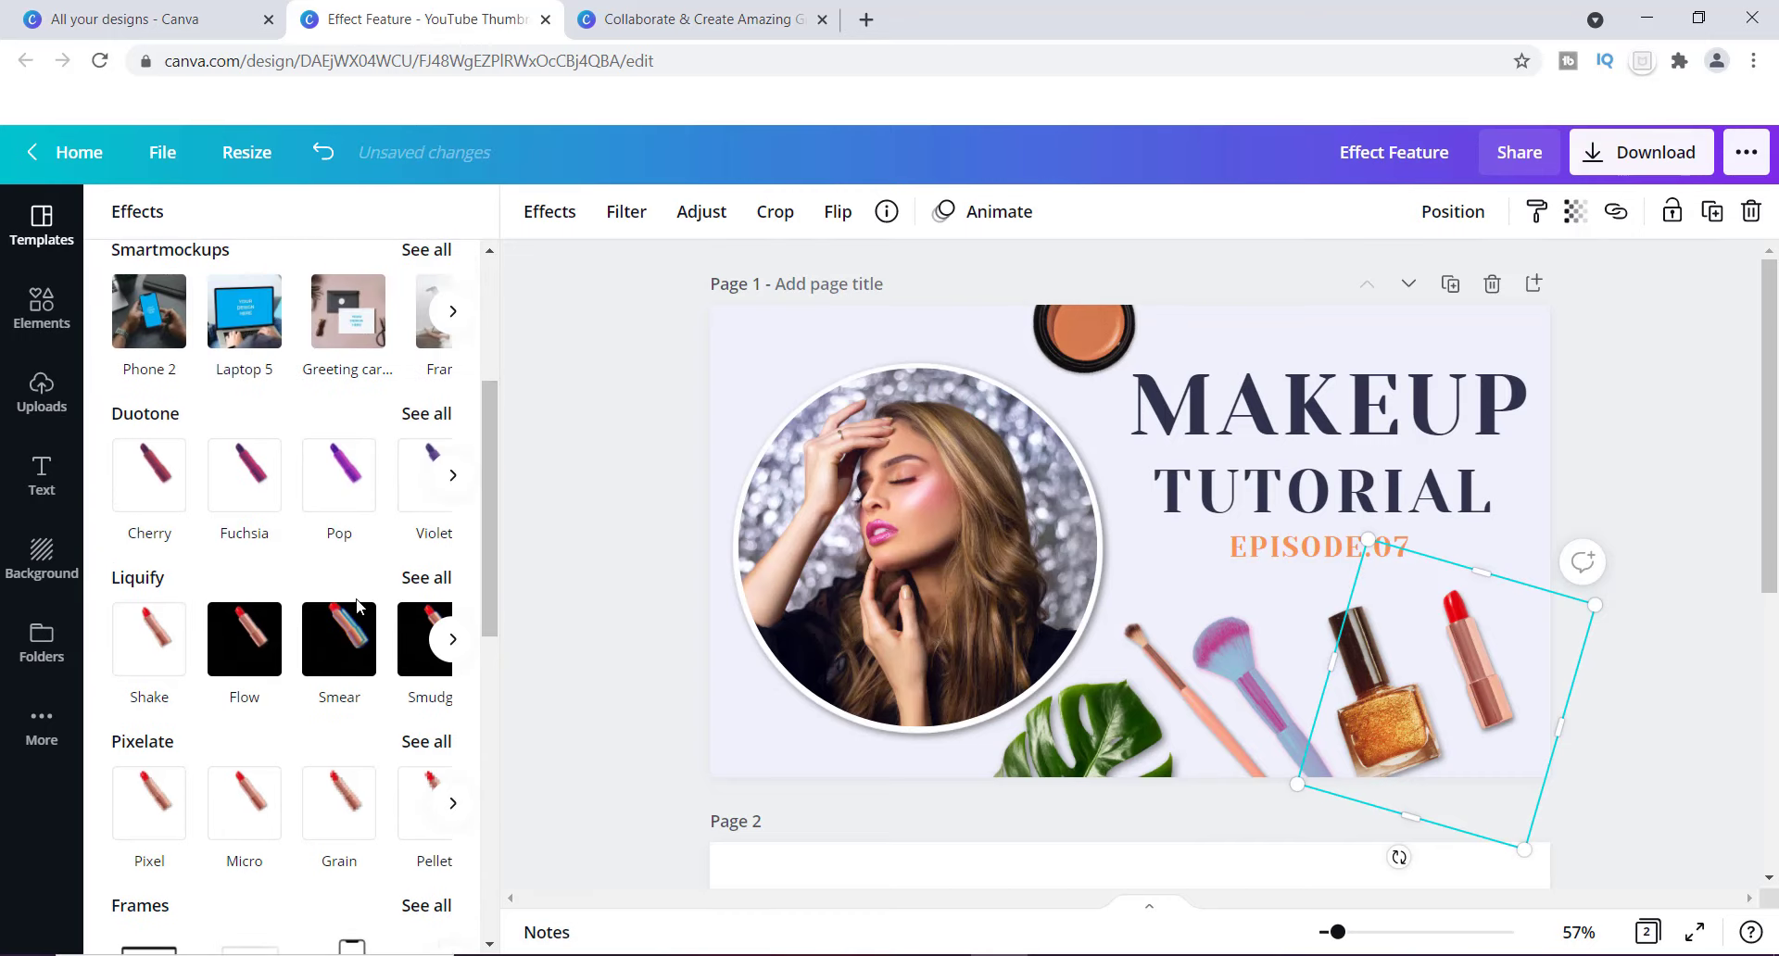
pyautogui.click(419, 579)
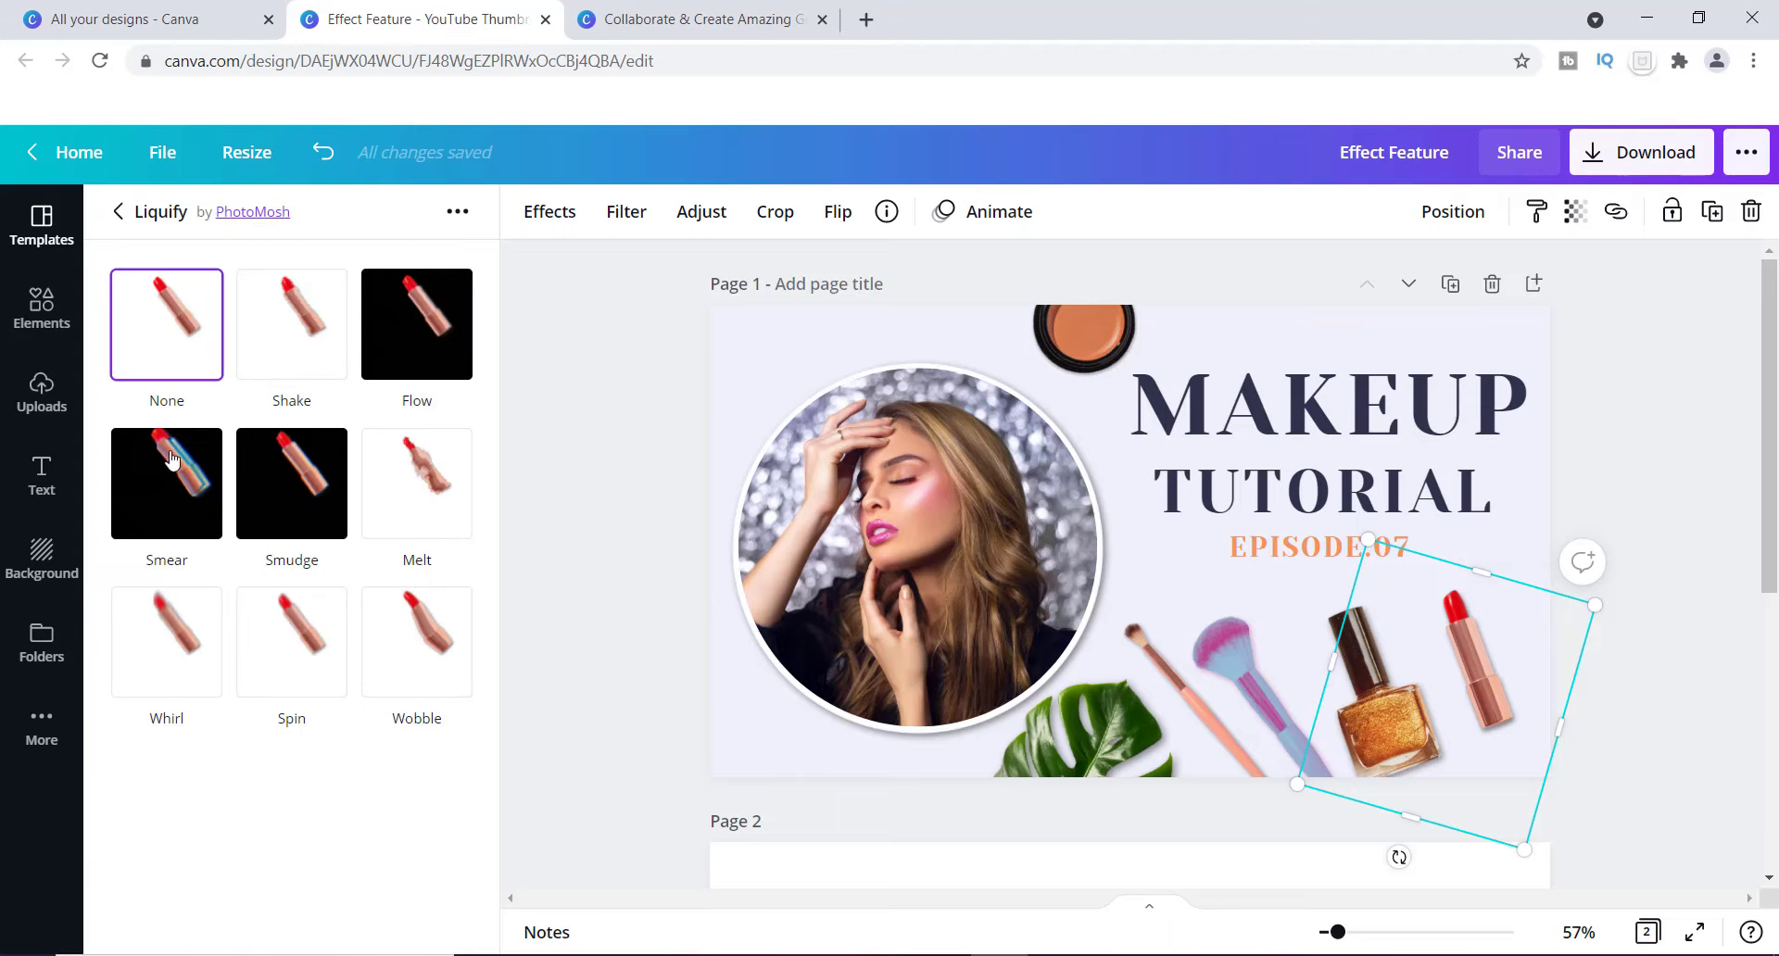
pyautogui.click(176, 498)
pyautogui.click(254, 506)
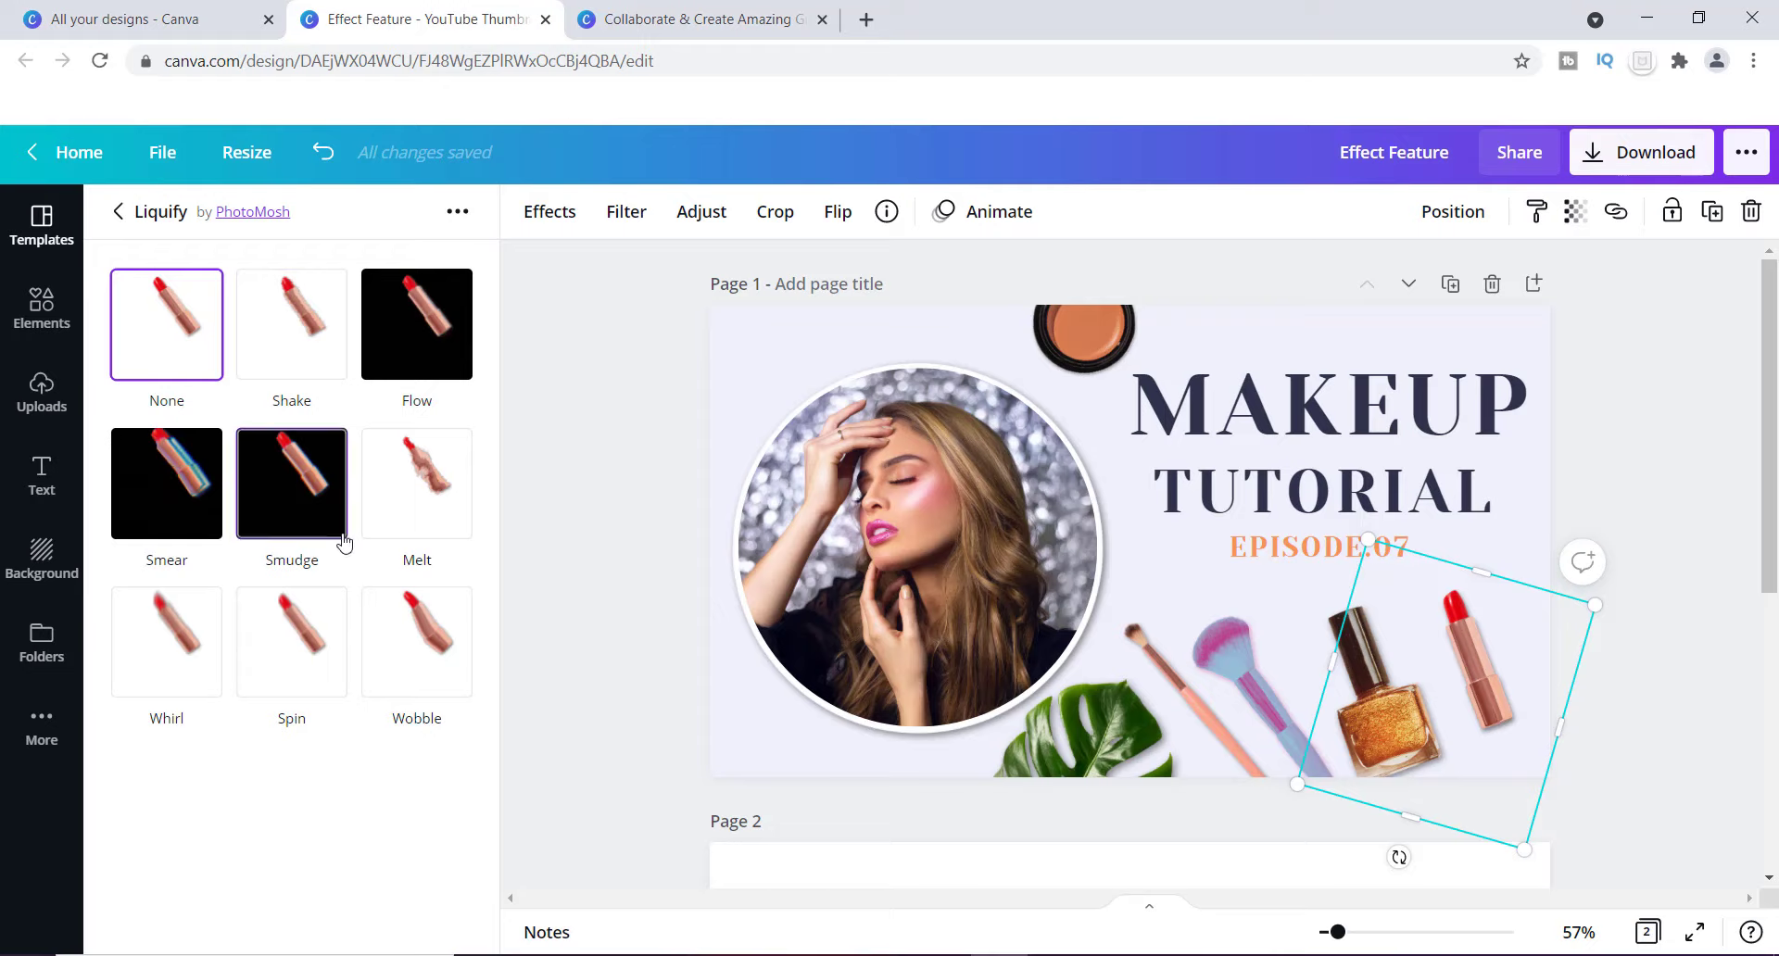
pyautogui.click(165, 503)
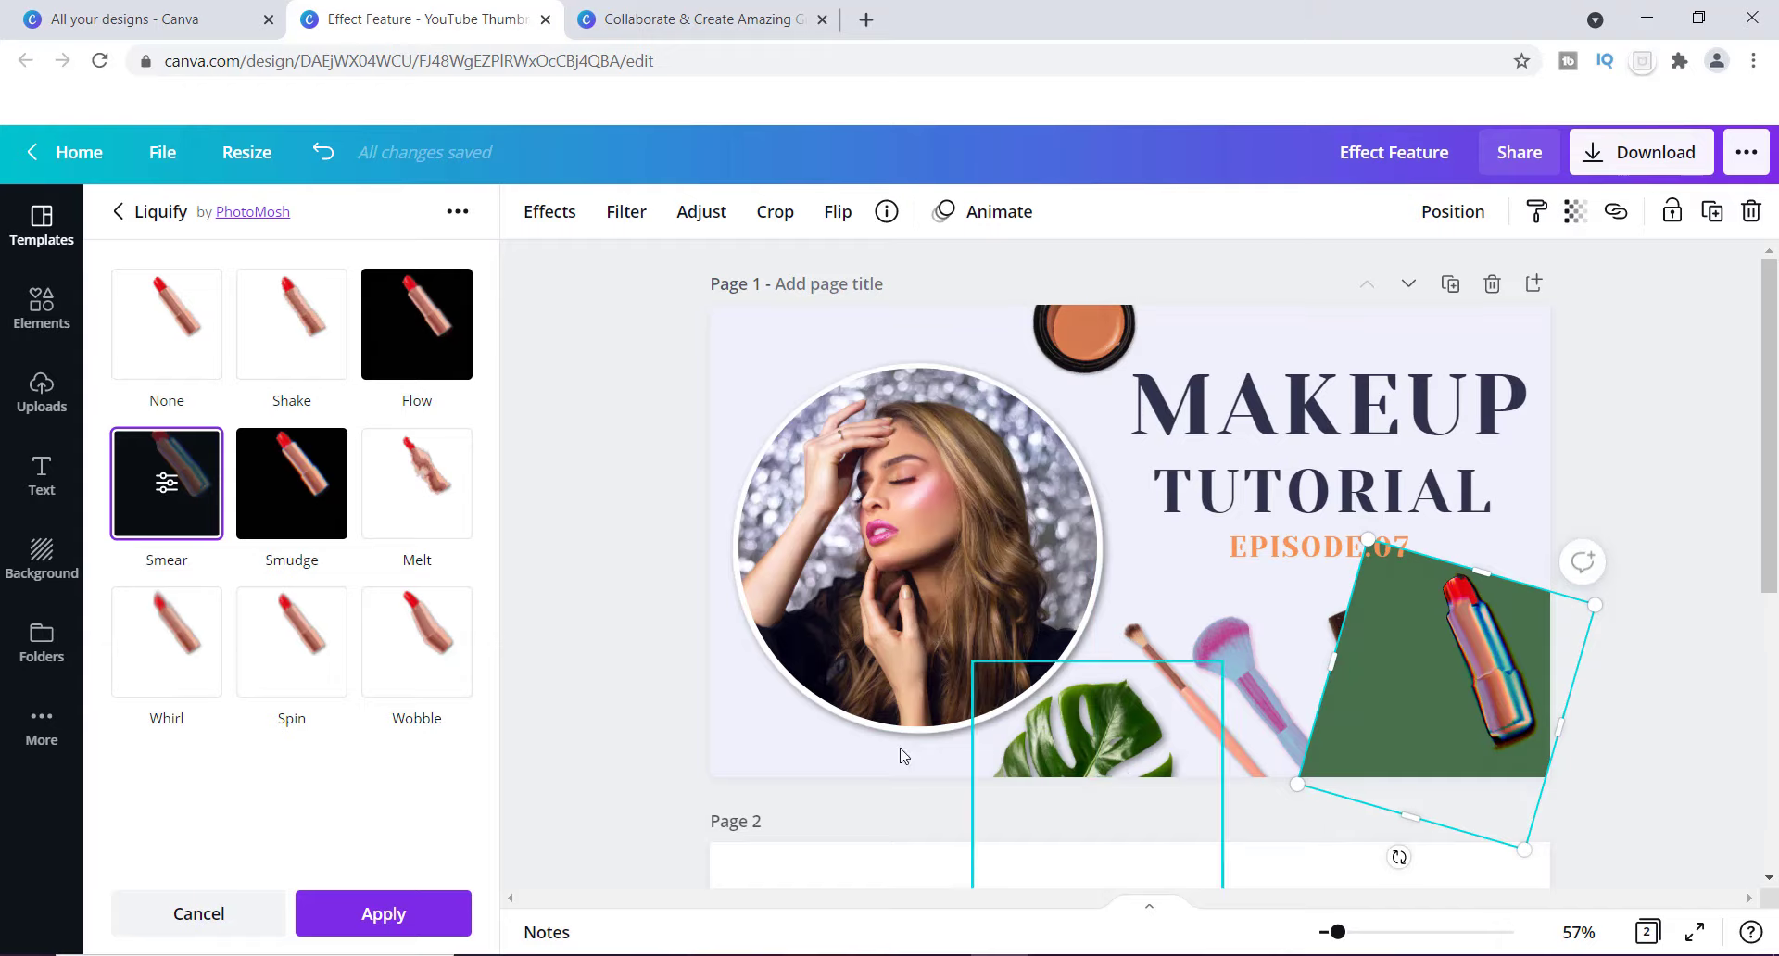
pyautogui.click(206, 914)
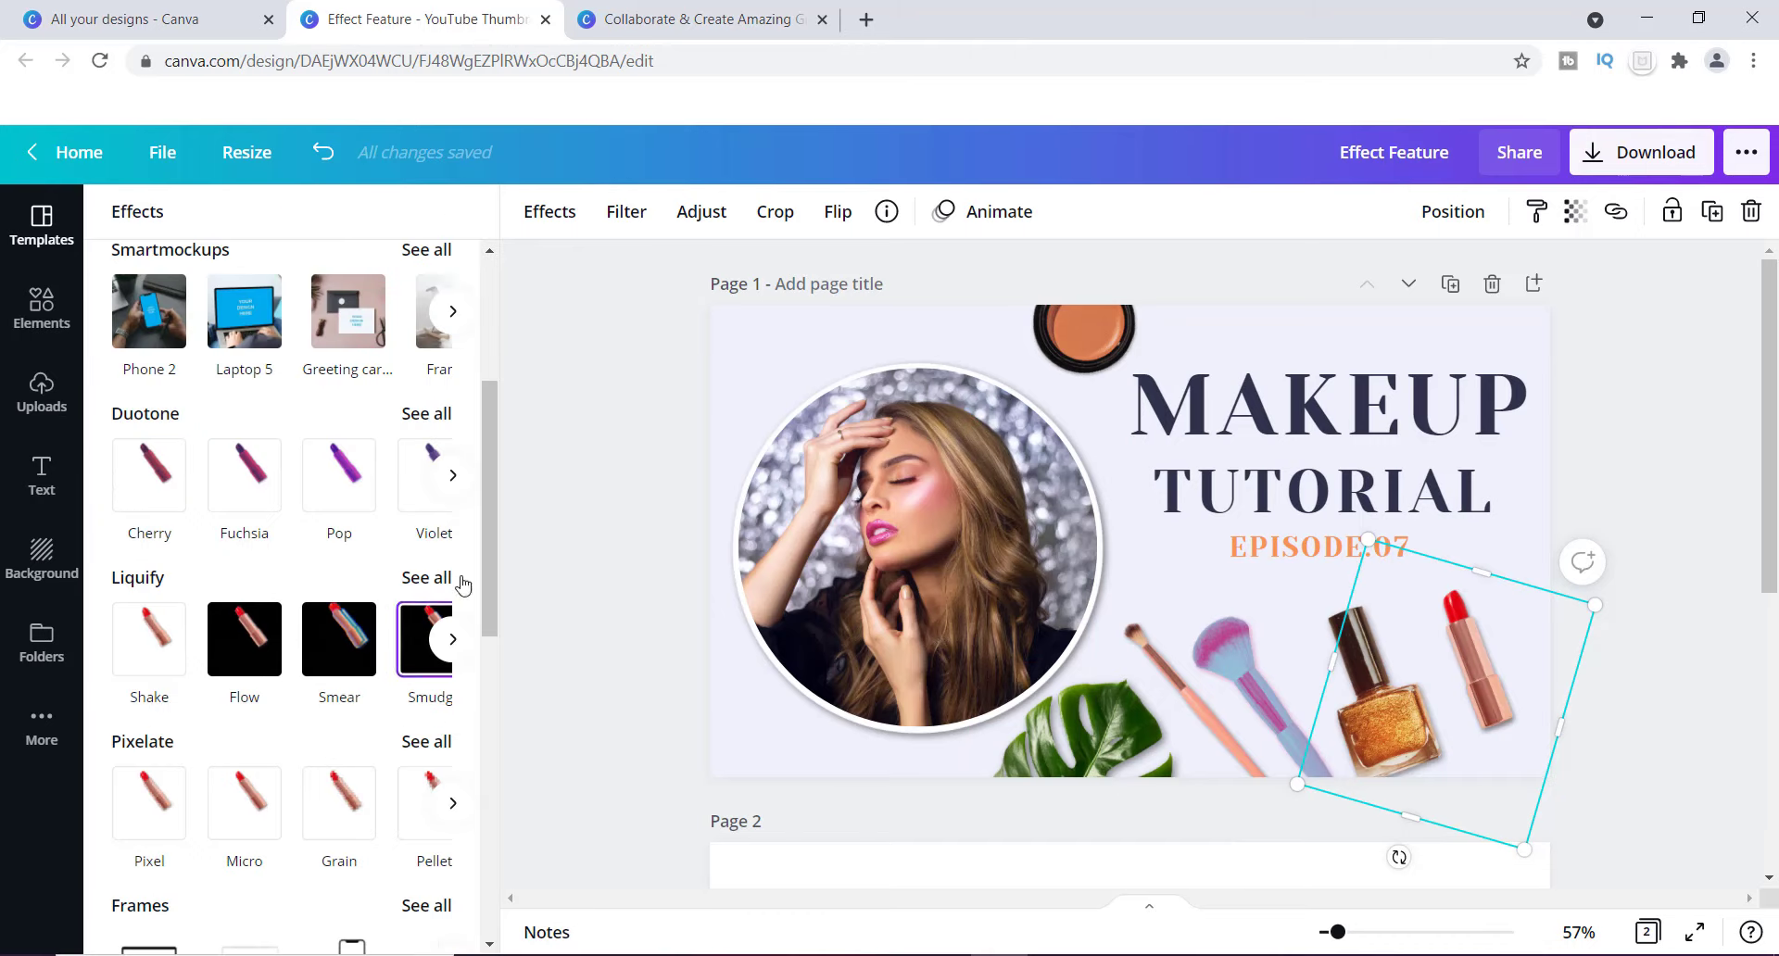
# Step: Give the lipstick the Blush effect from the Duotone set
pyautogui.moveTo(488, 552)
pyautogui.mouseDown()
pyautogui.moveTo(495, 445)
pyautogui.moveTo(504, 500)
pyautogui.moveTo(464, 544)
pyautogui.mouseUp()
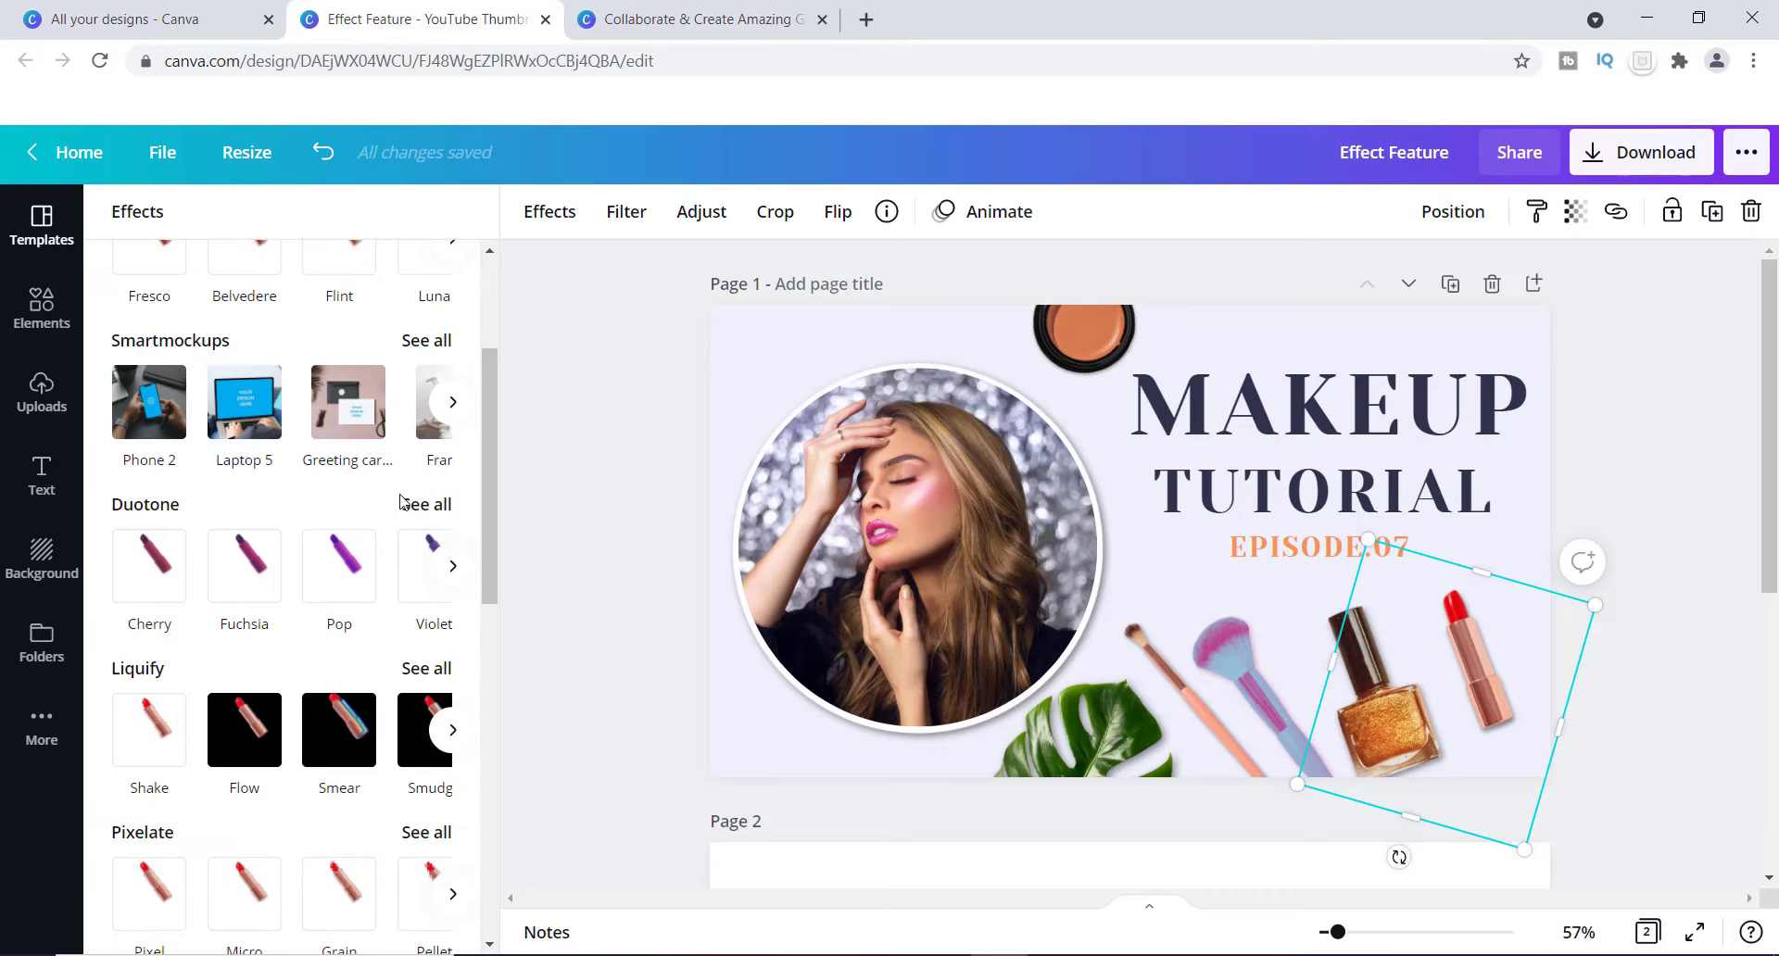
pyautogui.click(418, 508)
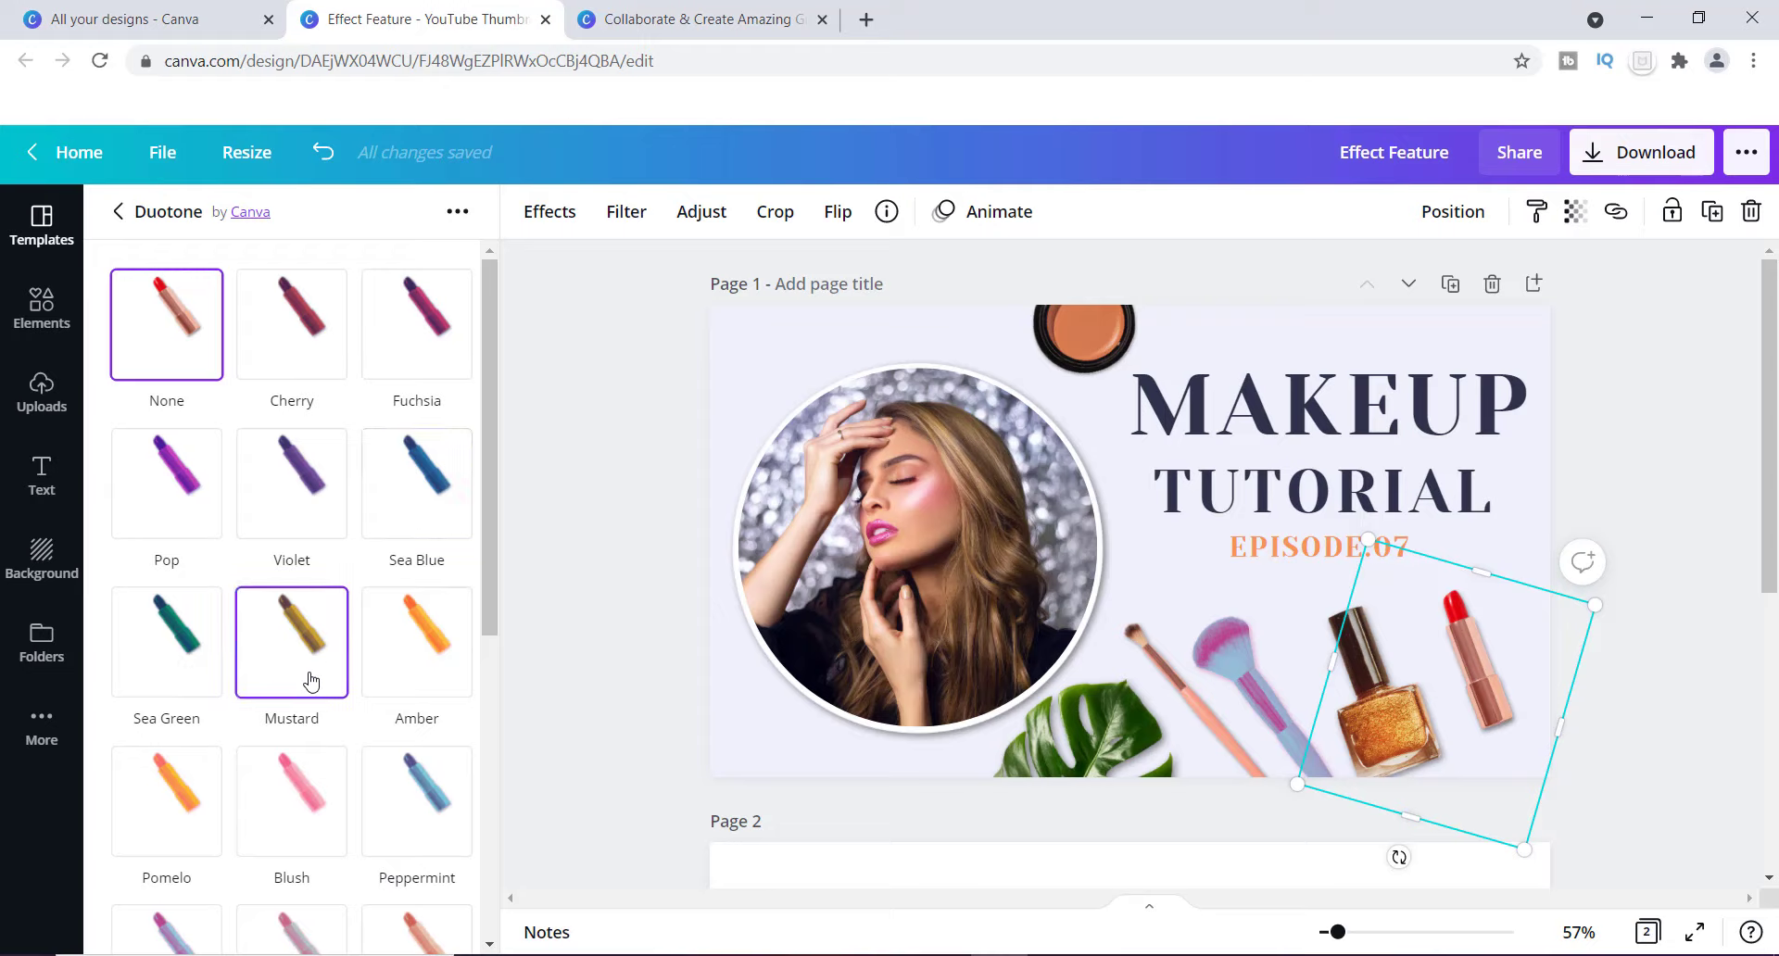
pyautogui.click(310, 799)
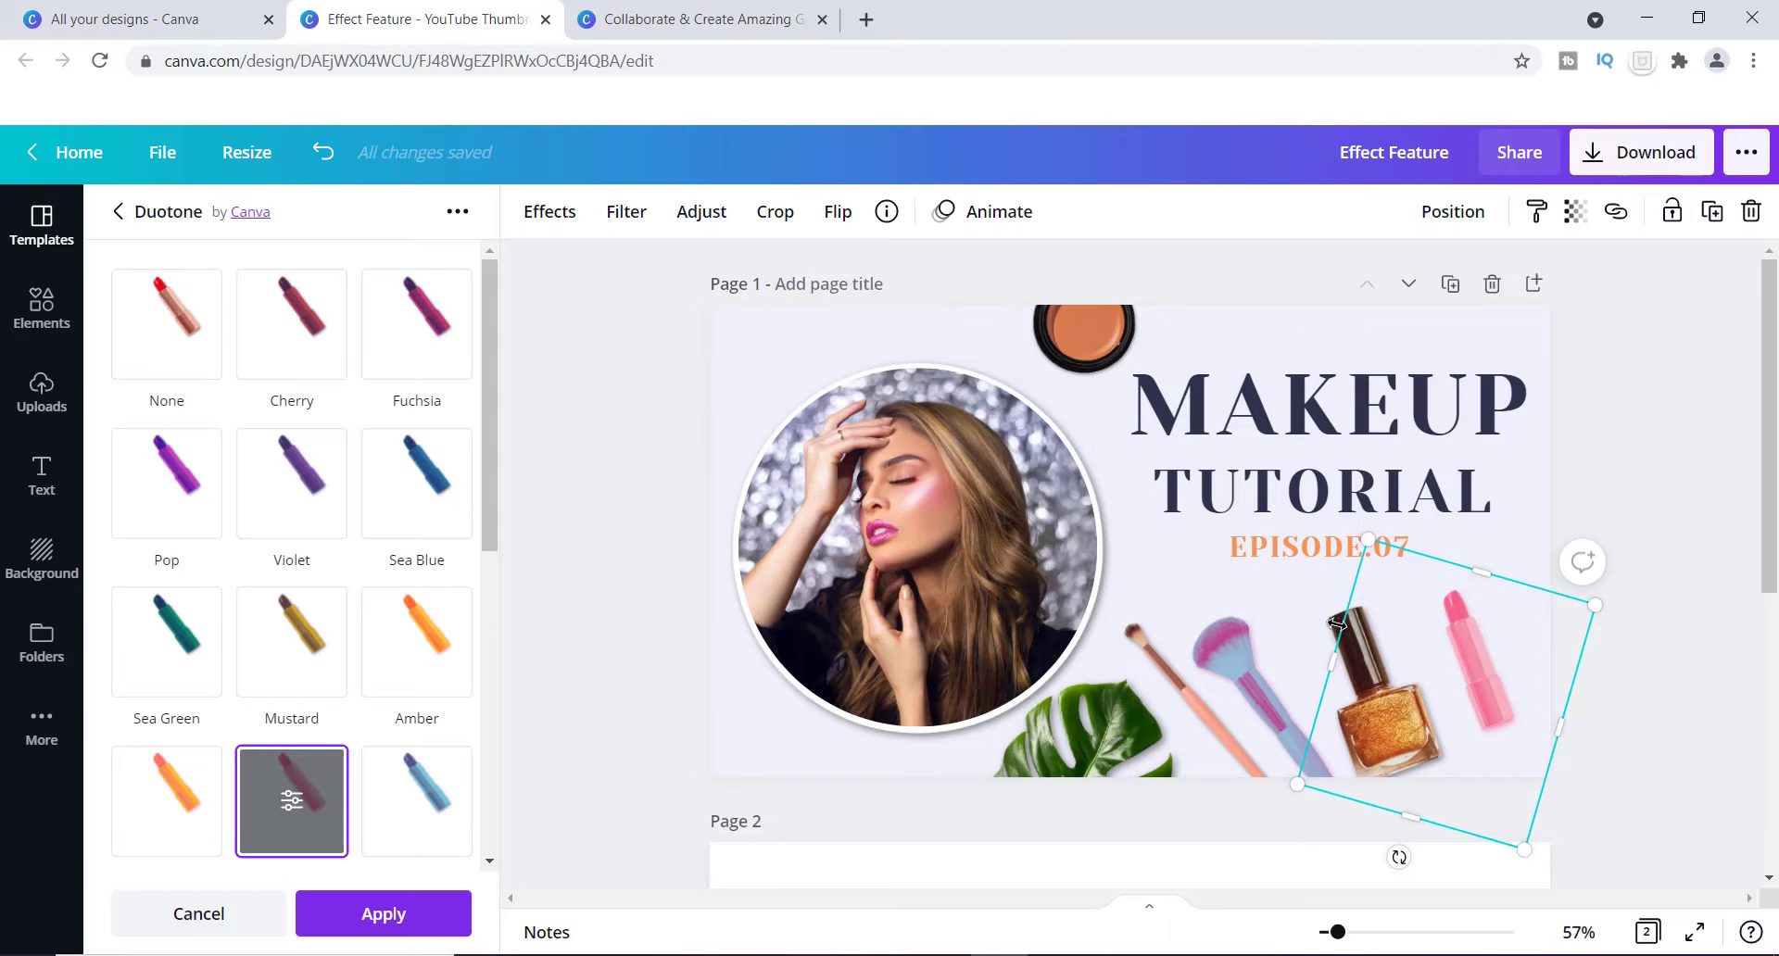
# Step: Give the thin makeup brush the green Duotone effect found directly below Lavender
pyautogui.click(1156, 667)
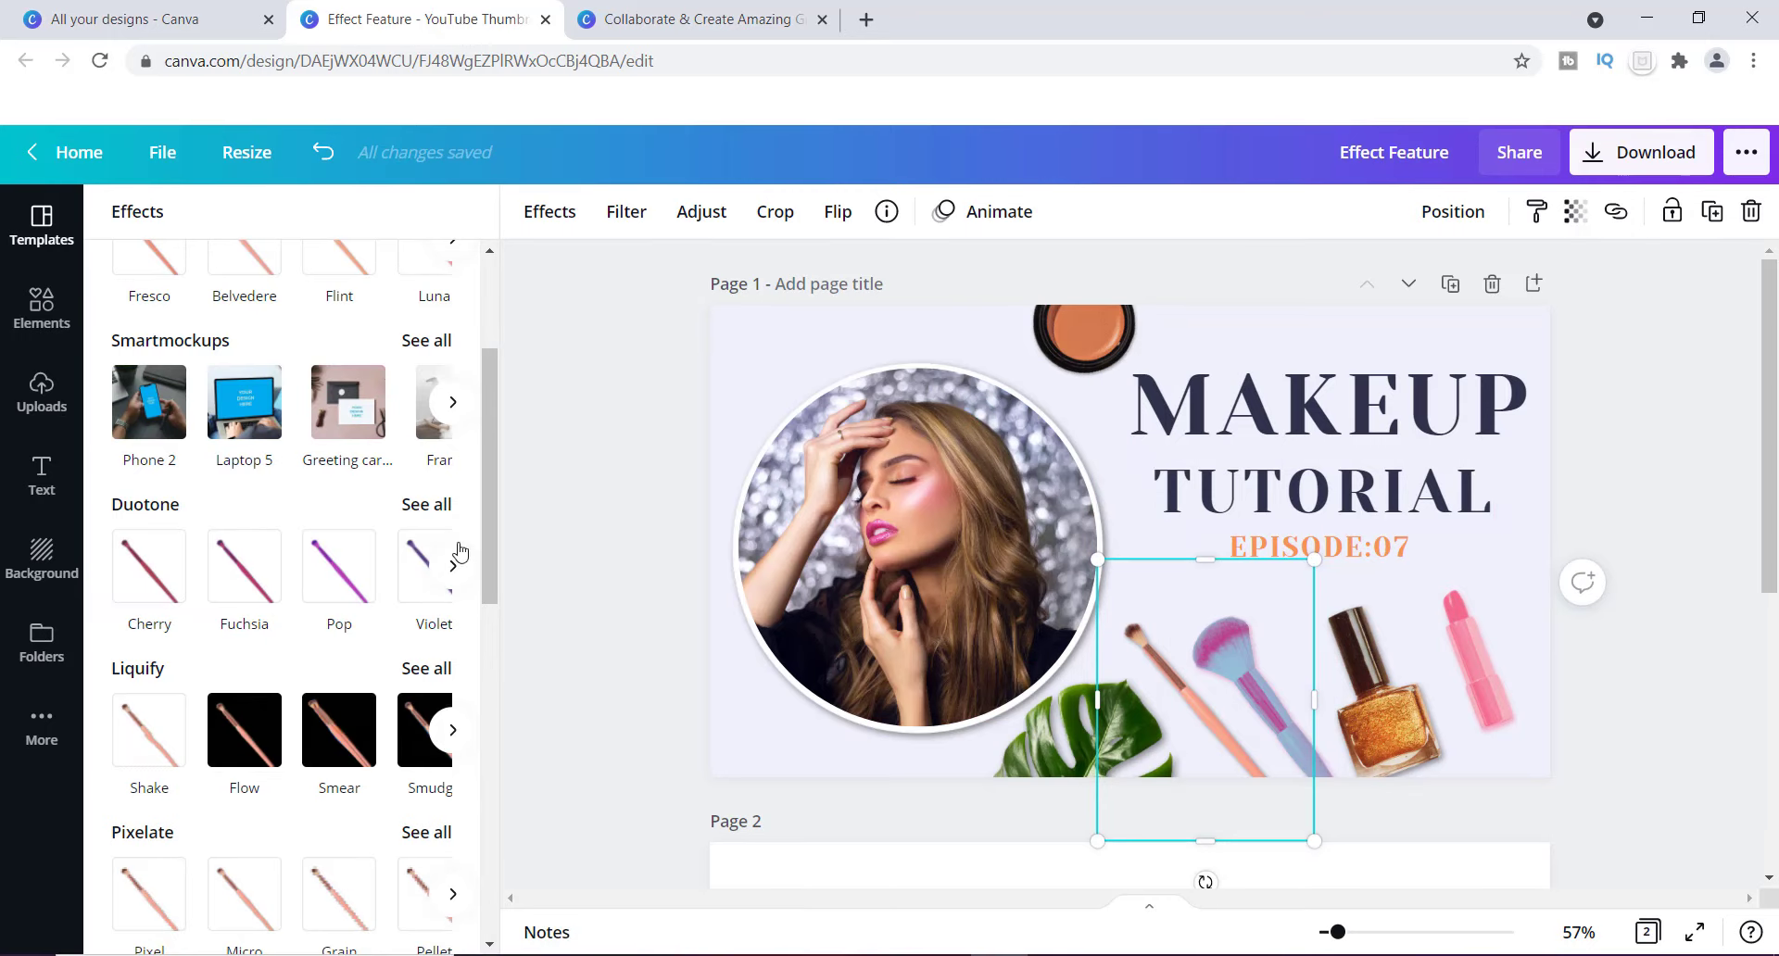
pyautogui.click(428, 505)
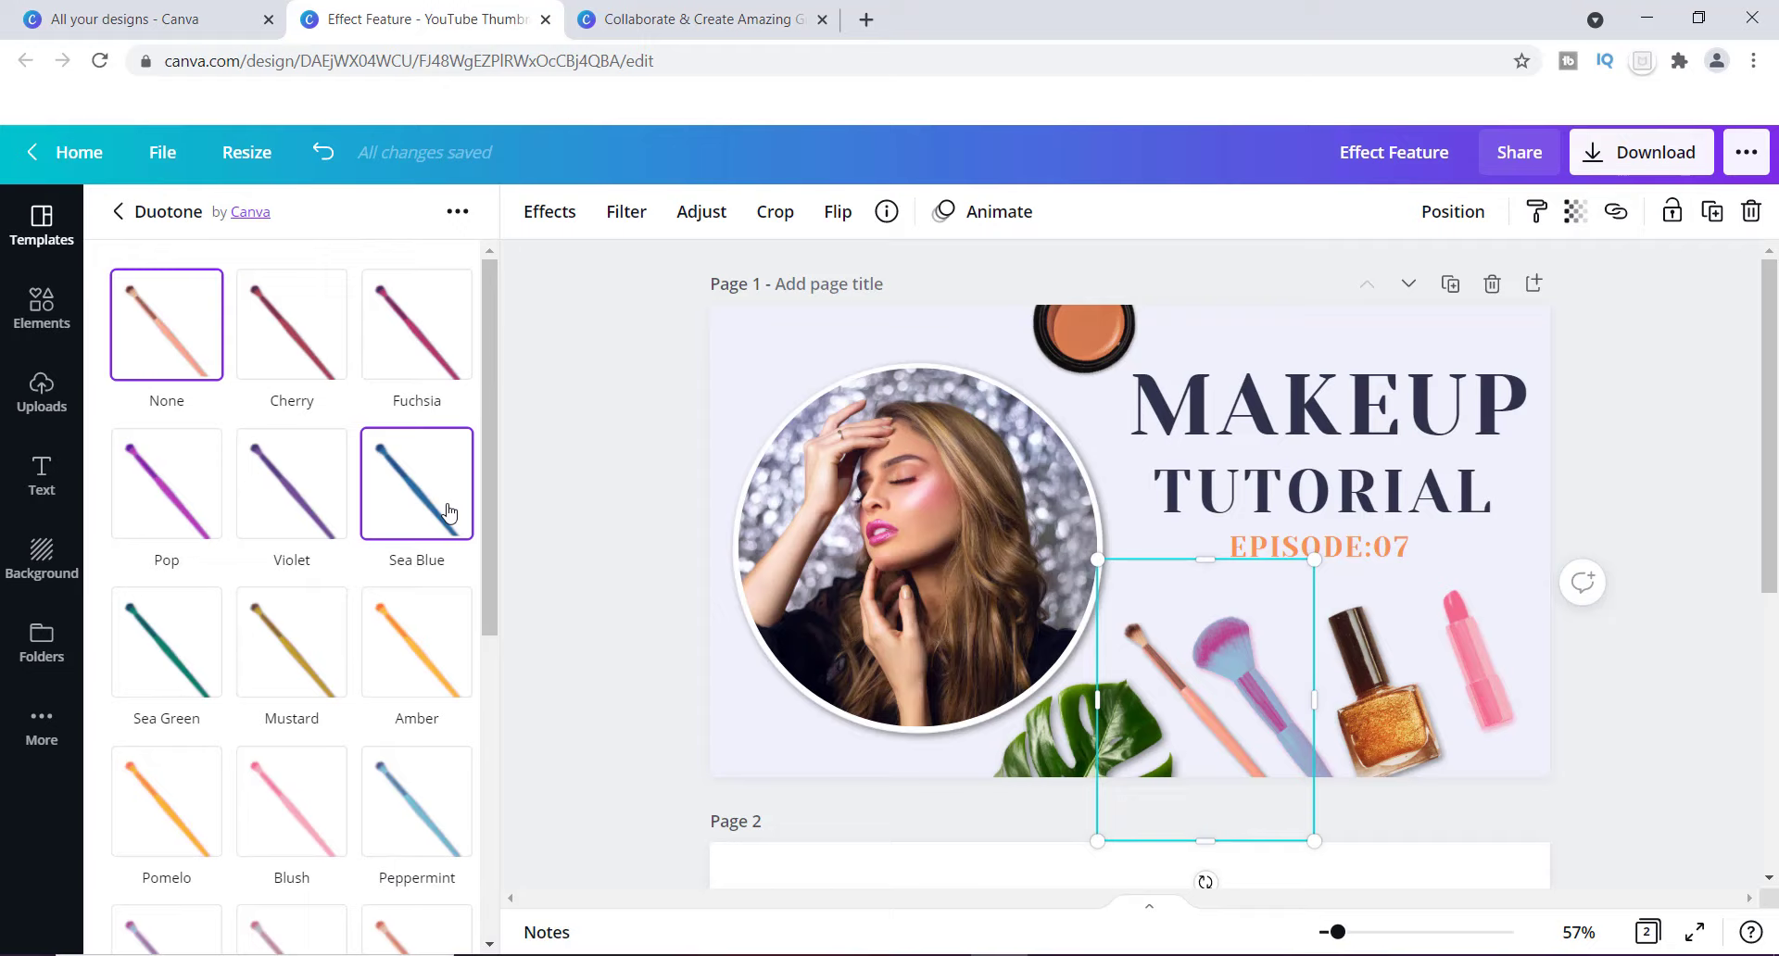
pyautogui.moveTo(489, 570); pyautogui.dragTo(506, 790)
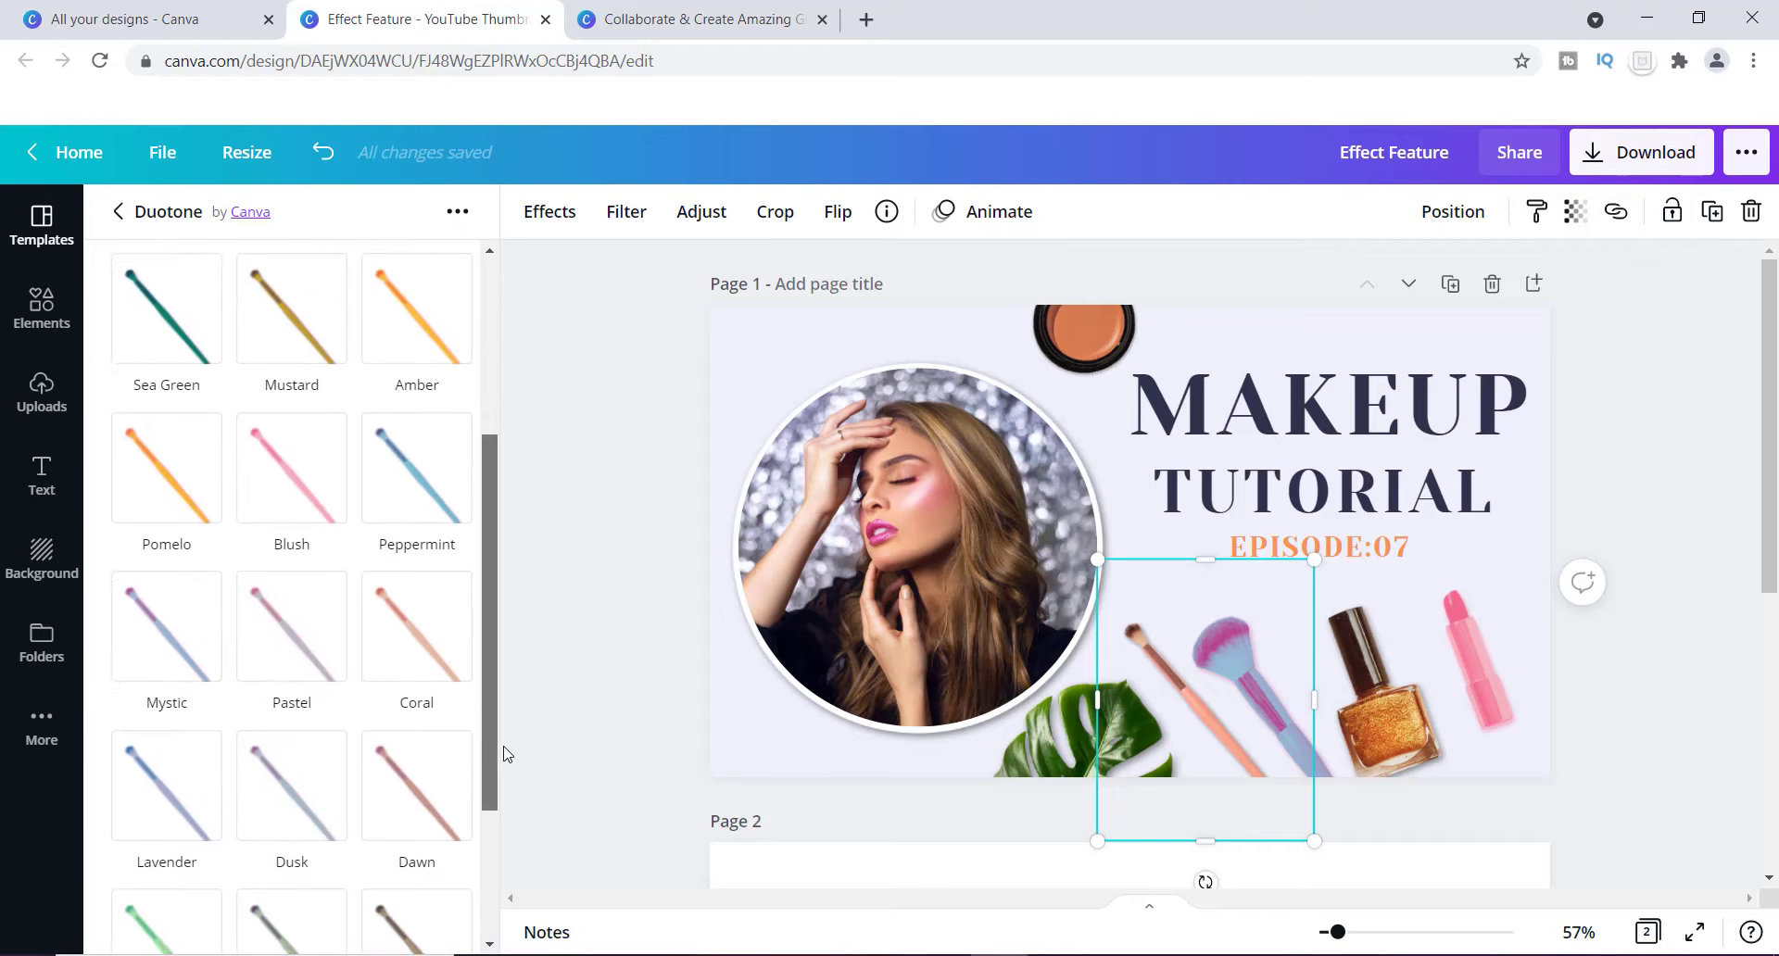
pyautogui.click(172, 894)
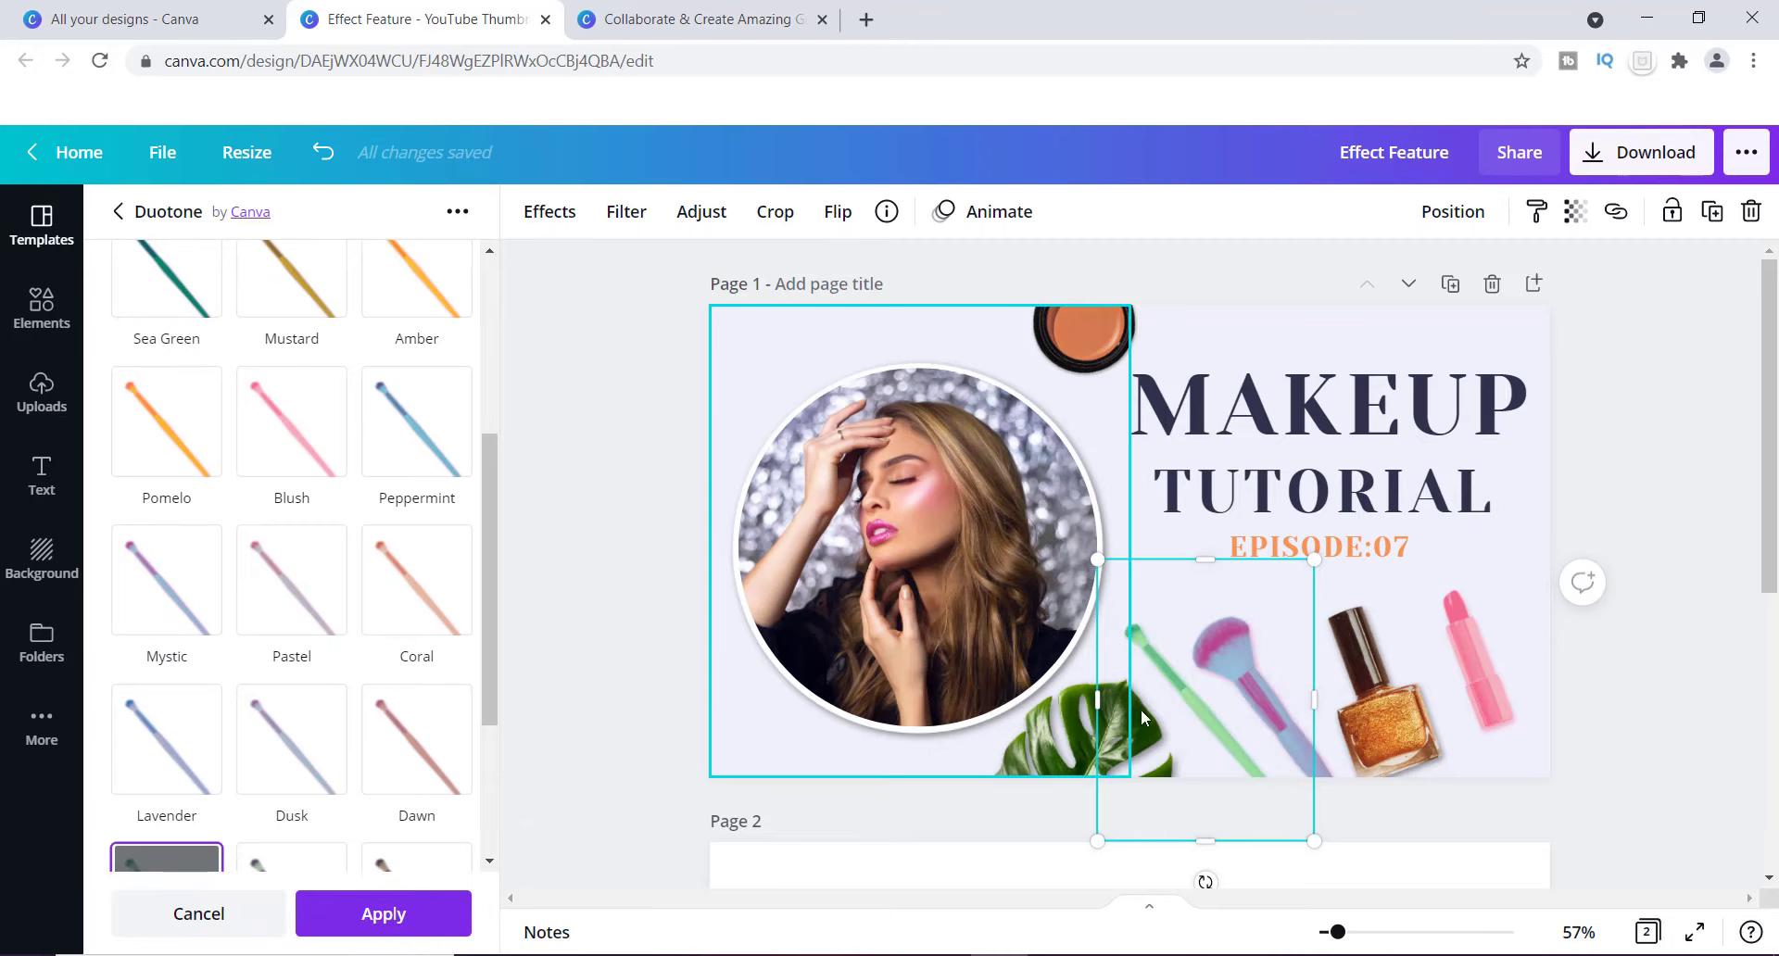
# Step: Try the Pastel Duotone effect on the nail polish image, then choose Peppermint instead
pyautogui.click(1336, 635)
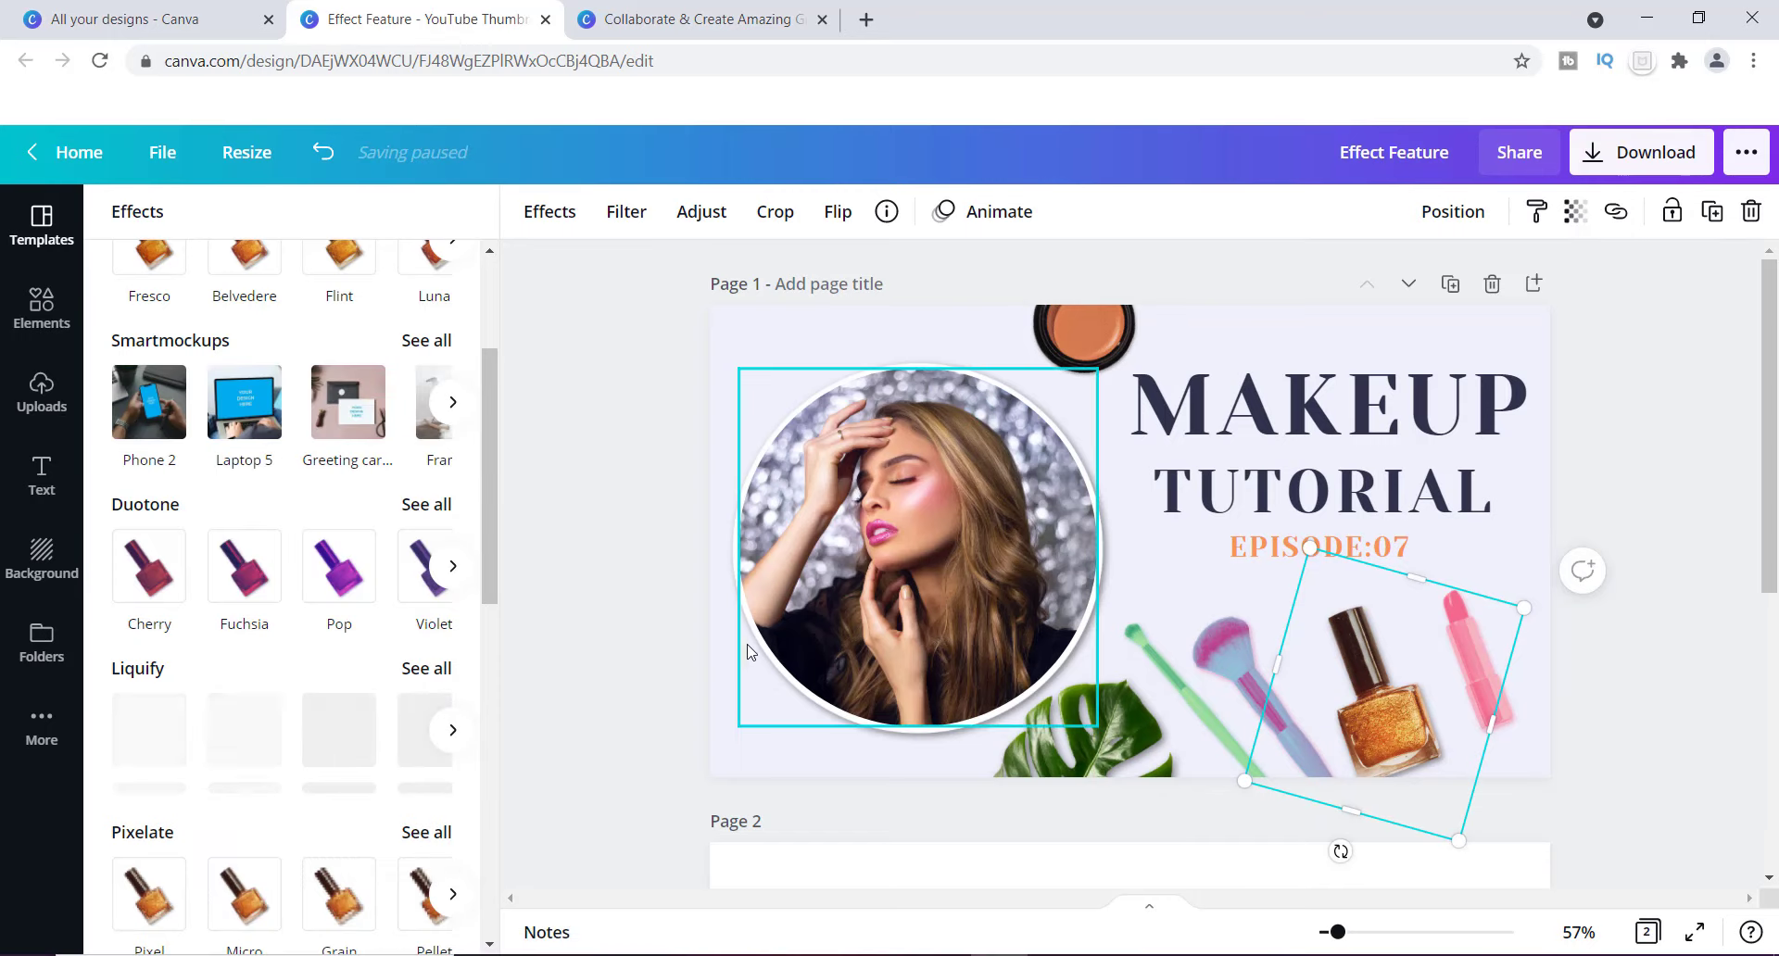
pyautogui.click(426, 505)
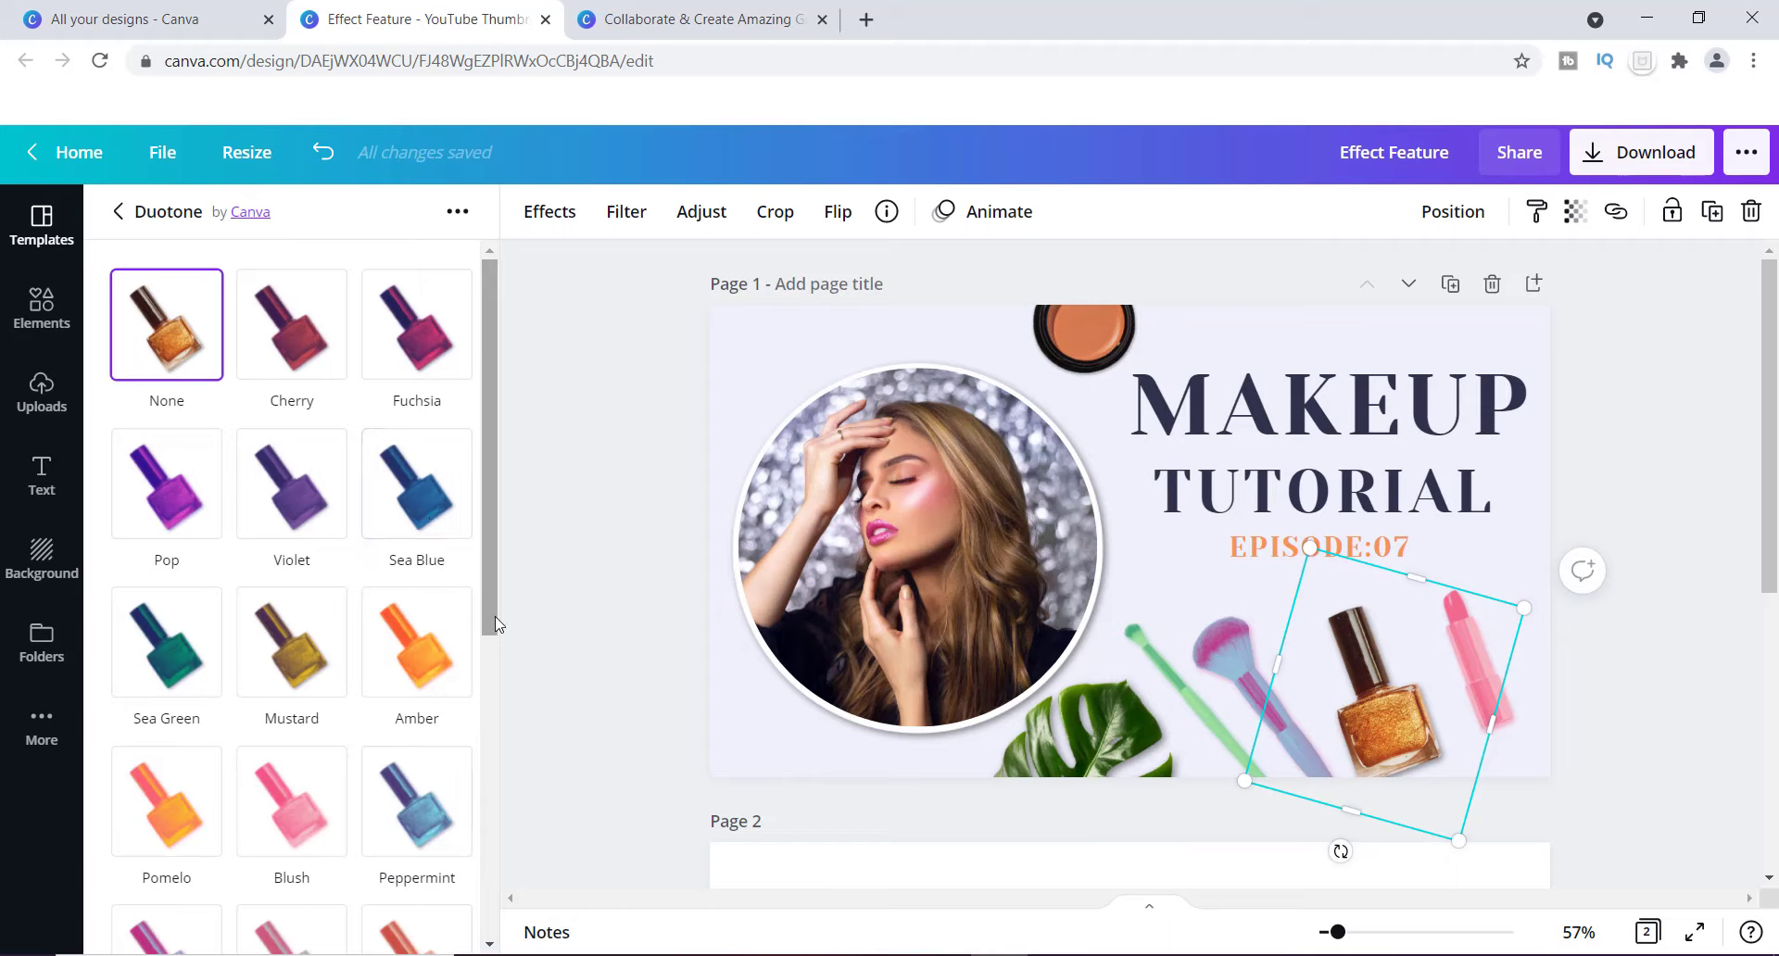
pyautogui.moveTo(496, 626); pyautogui.dragTo(494, 732)
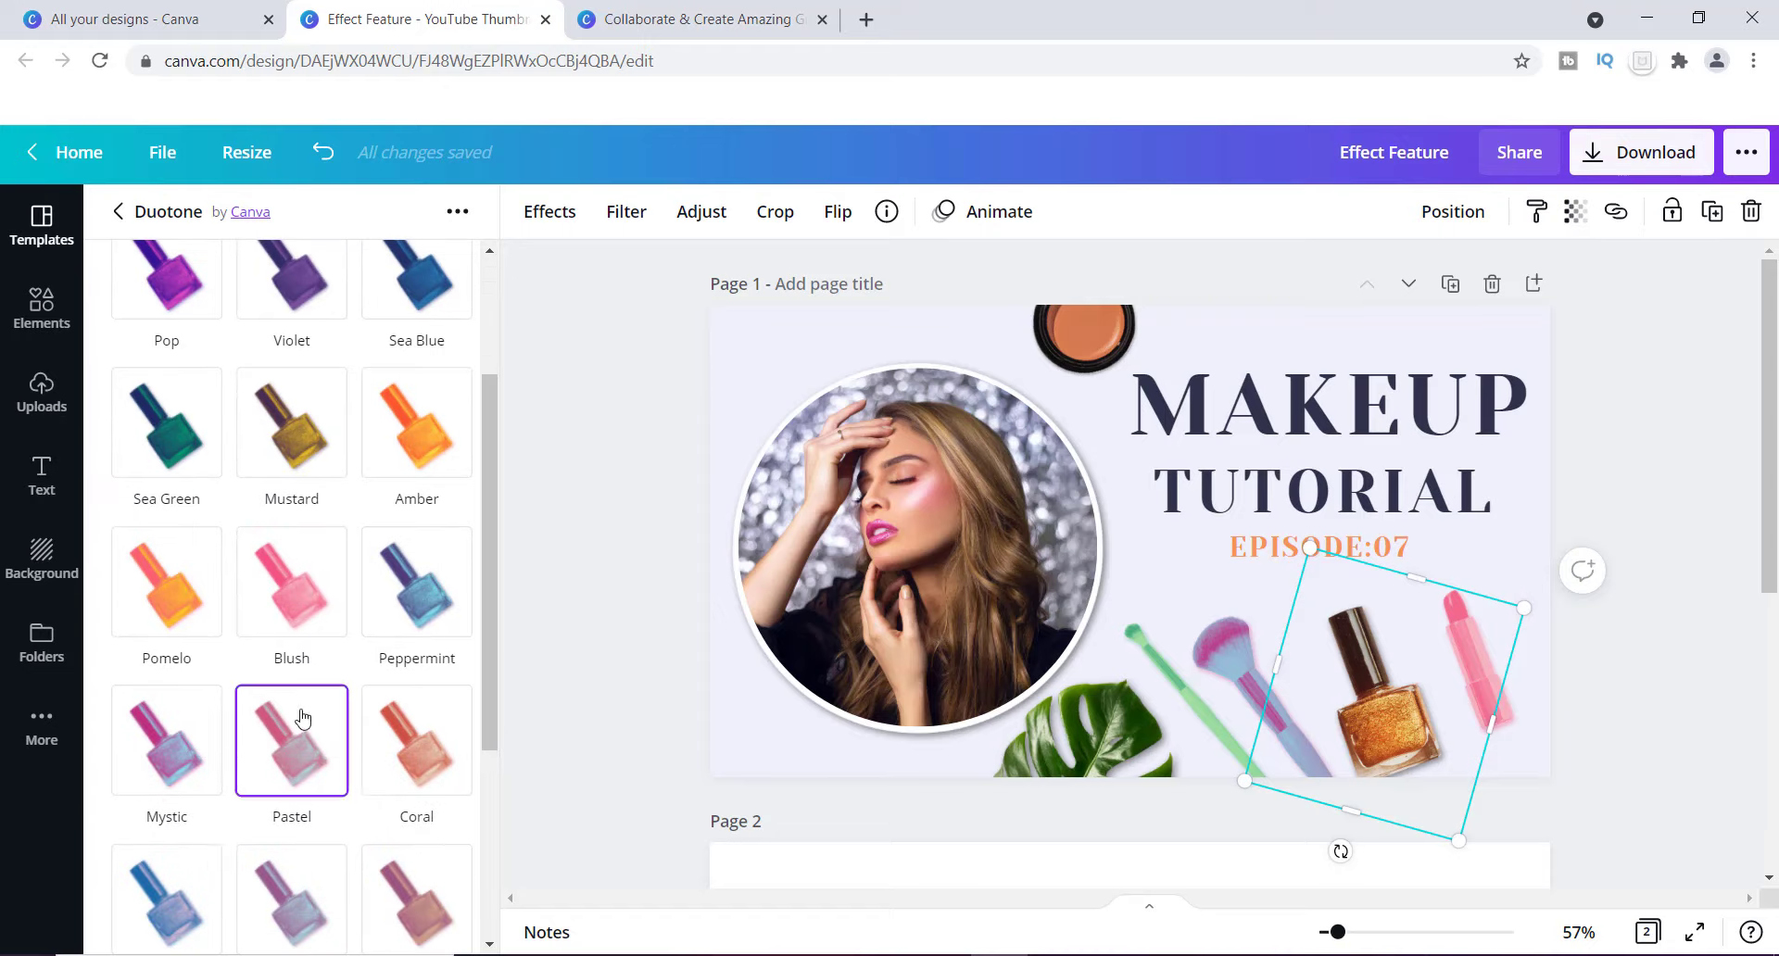
pyautogui.click(306, 769)
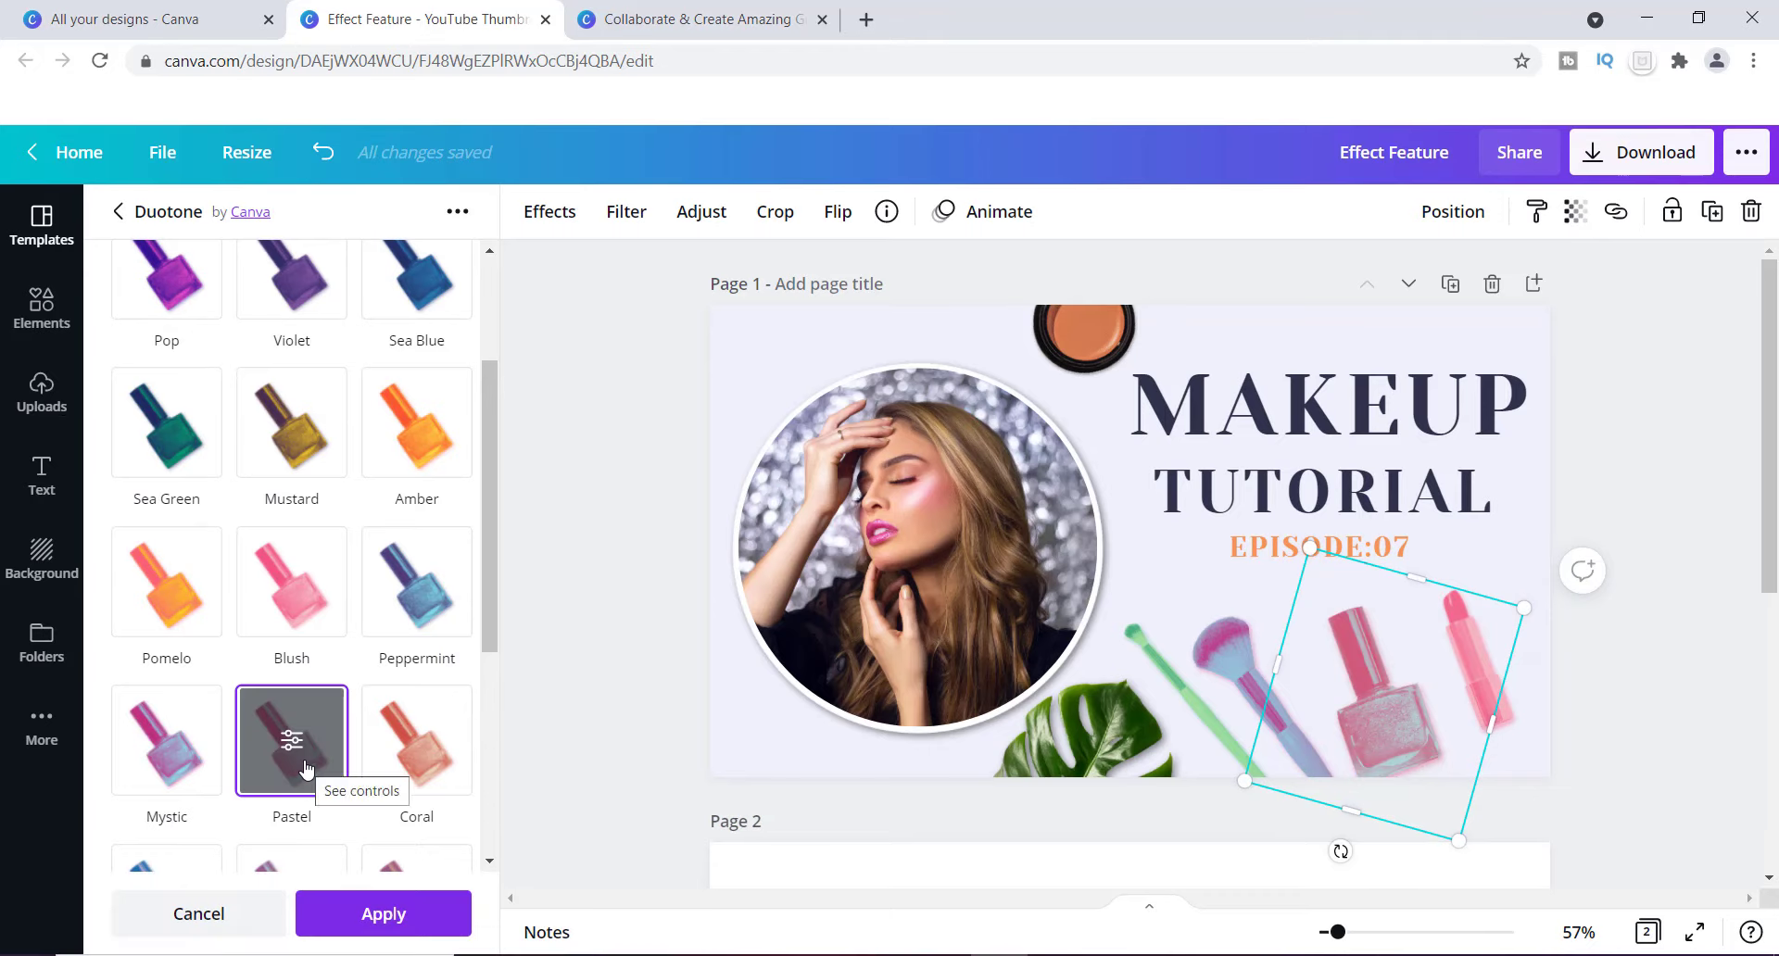
pyautogui.click(418, 588)
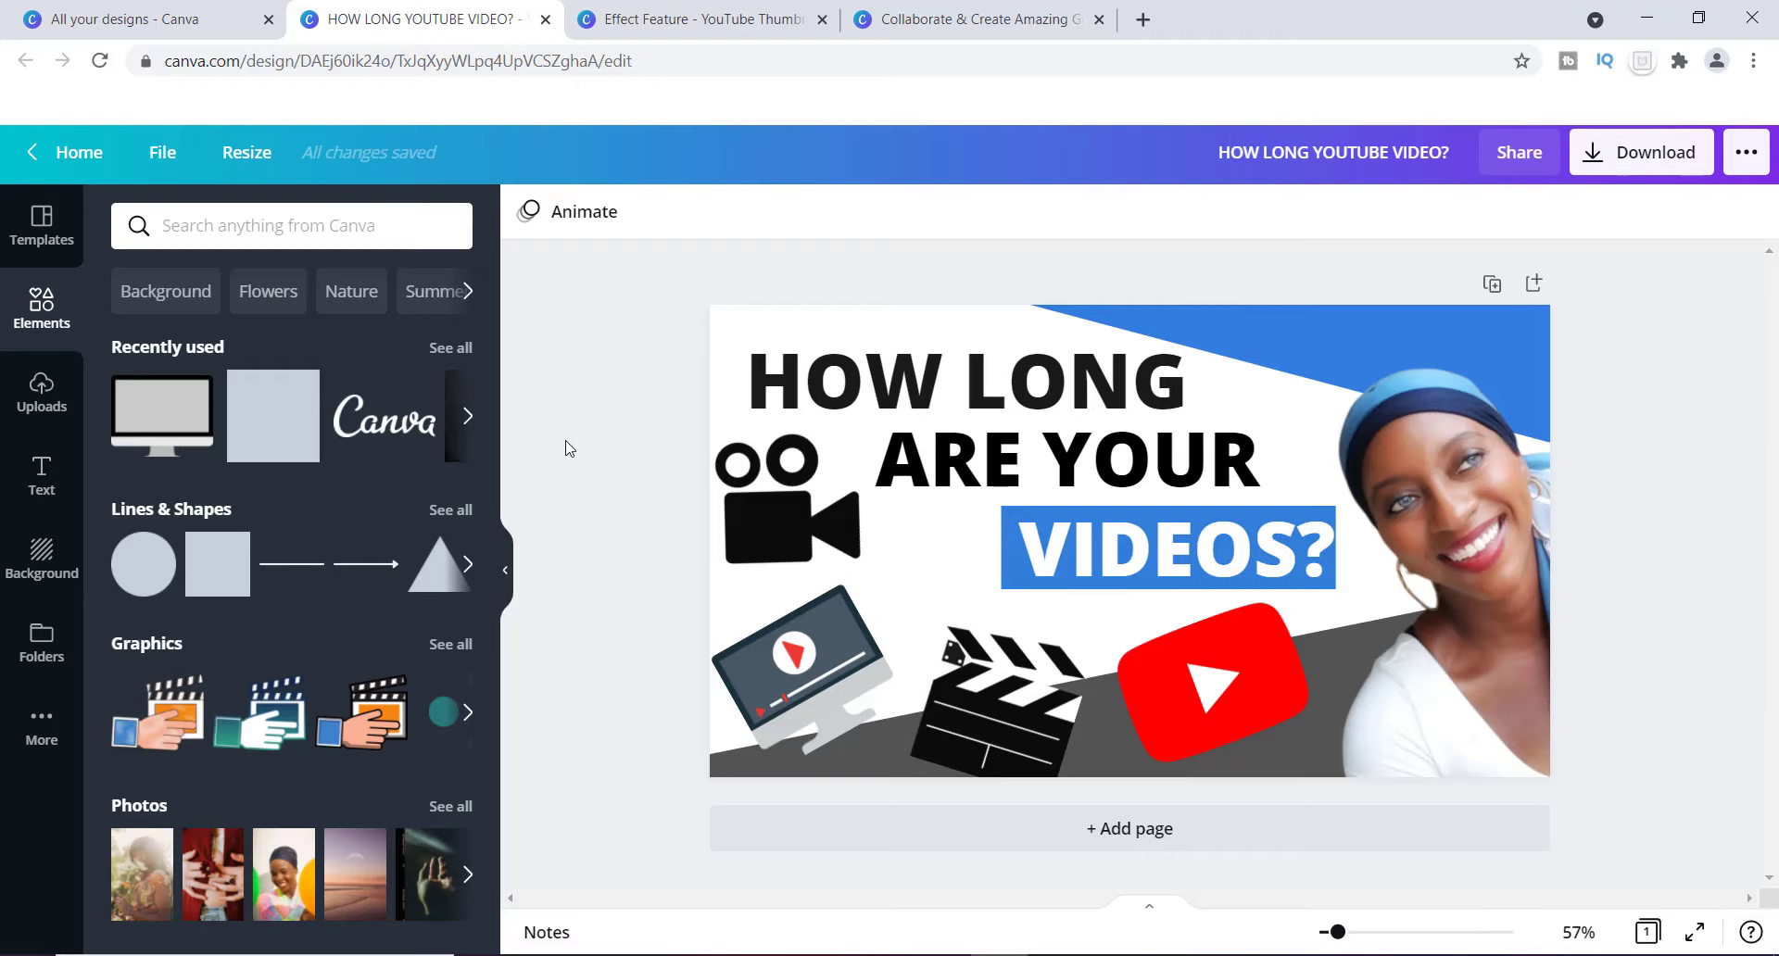
# Step: Insert the uploaded 6:20 video into the "HOW LONG ARE YOUR VIDEOS?" thumbnail
pyautogui.click(45, 397)
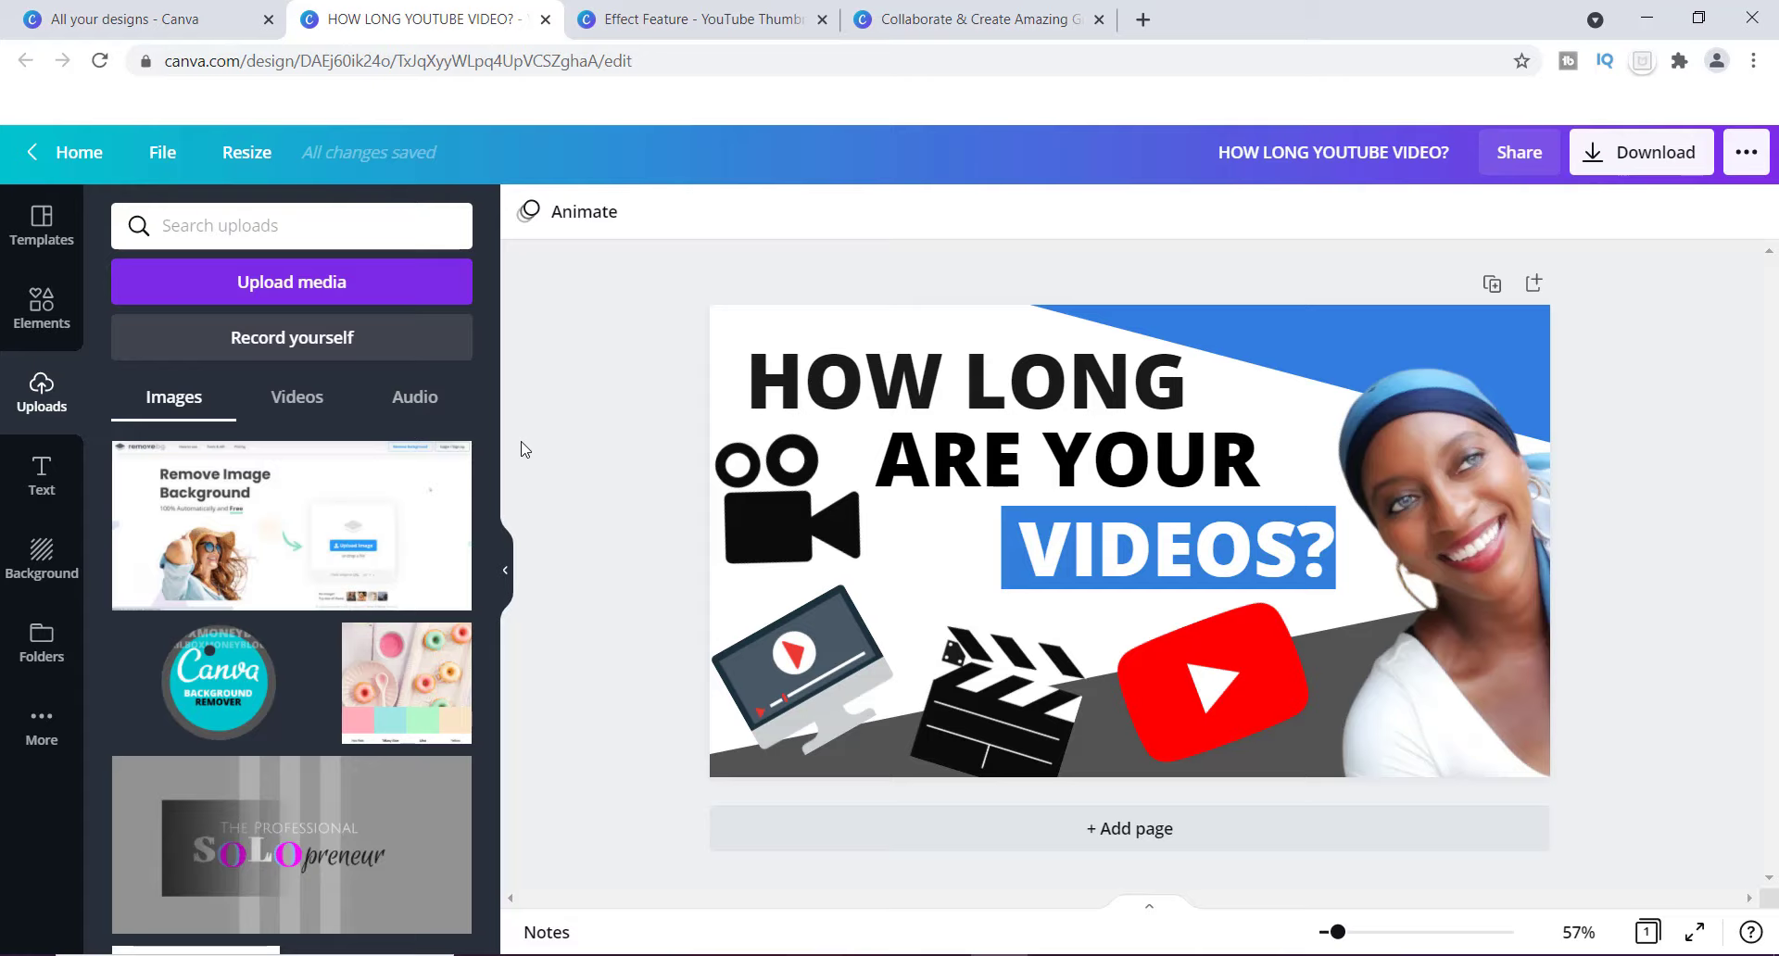
pyautogui.click(288, 404)
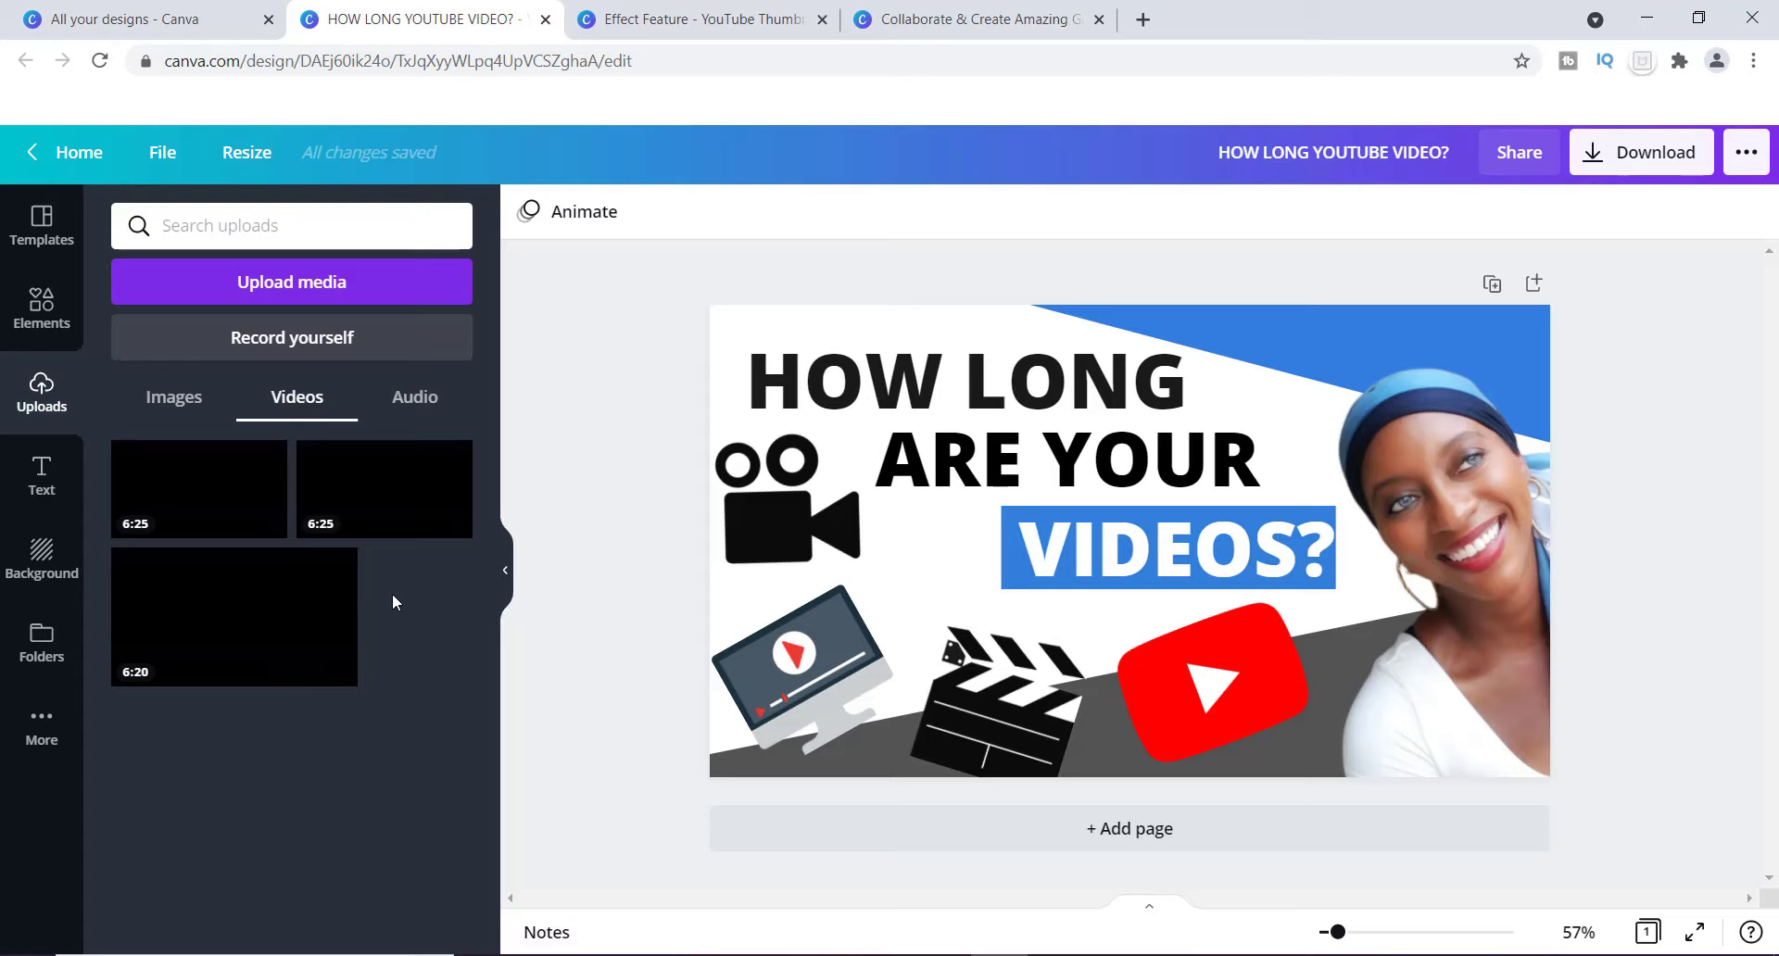
pyautogui.moveTo(340, 517)
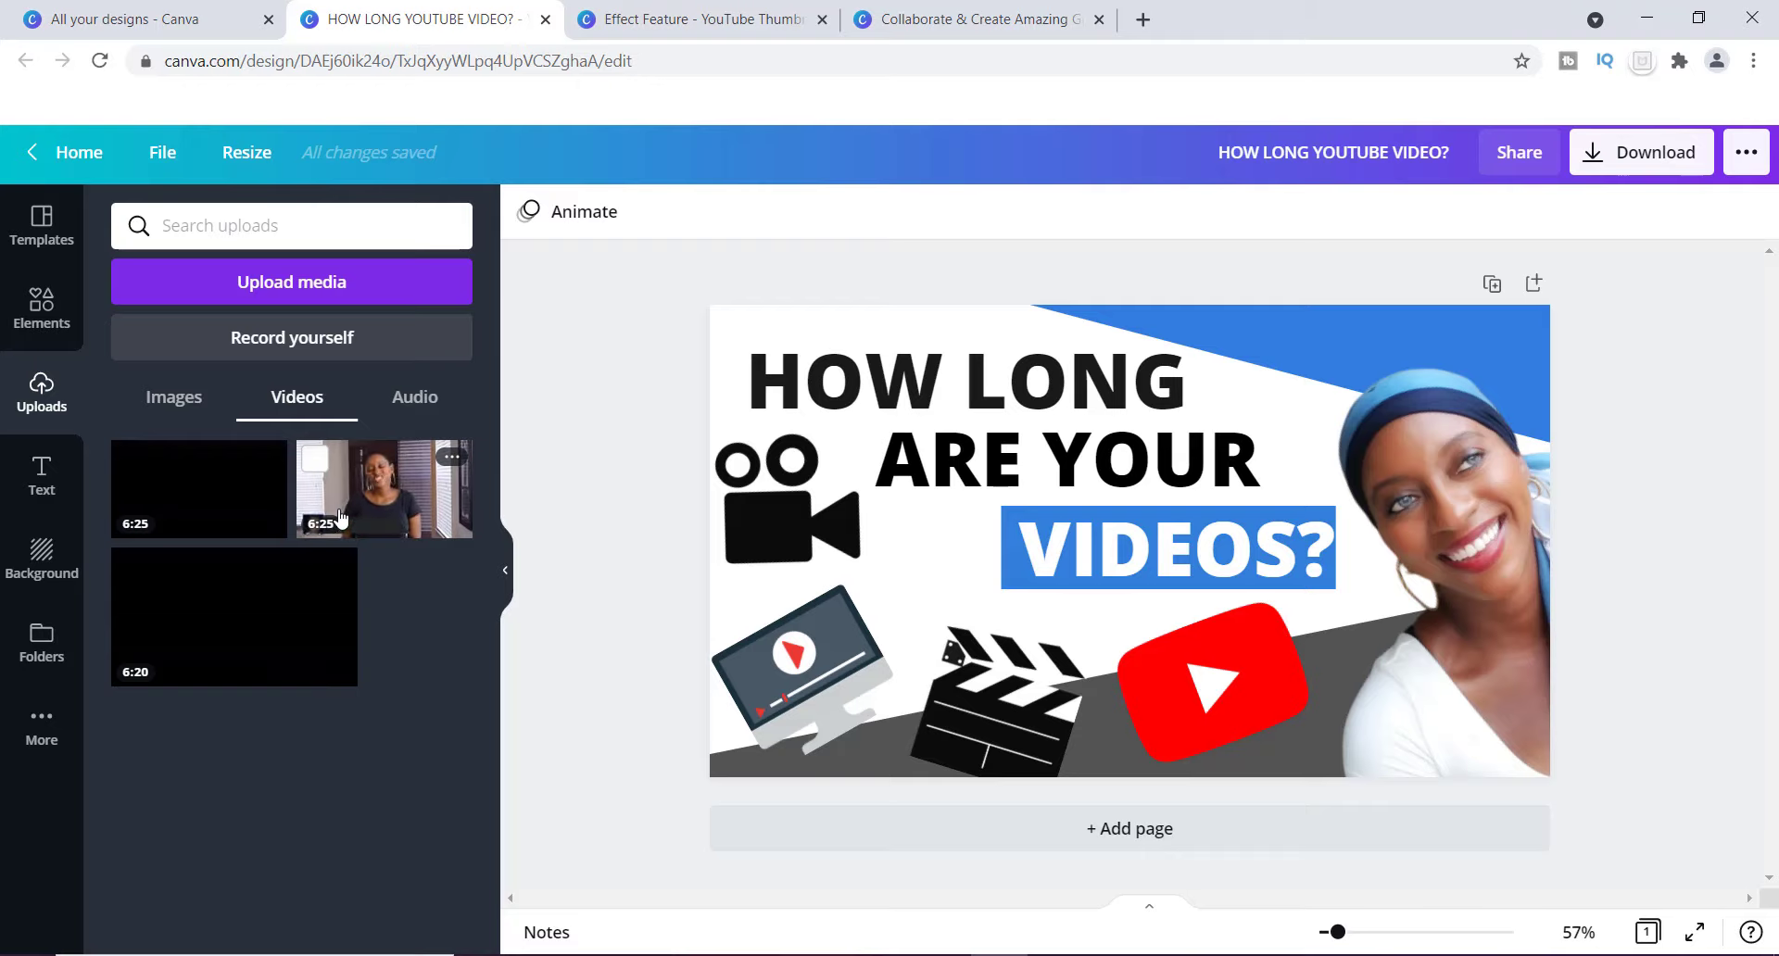
pyautogui.moveTo(190, 510)
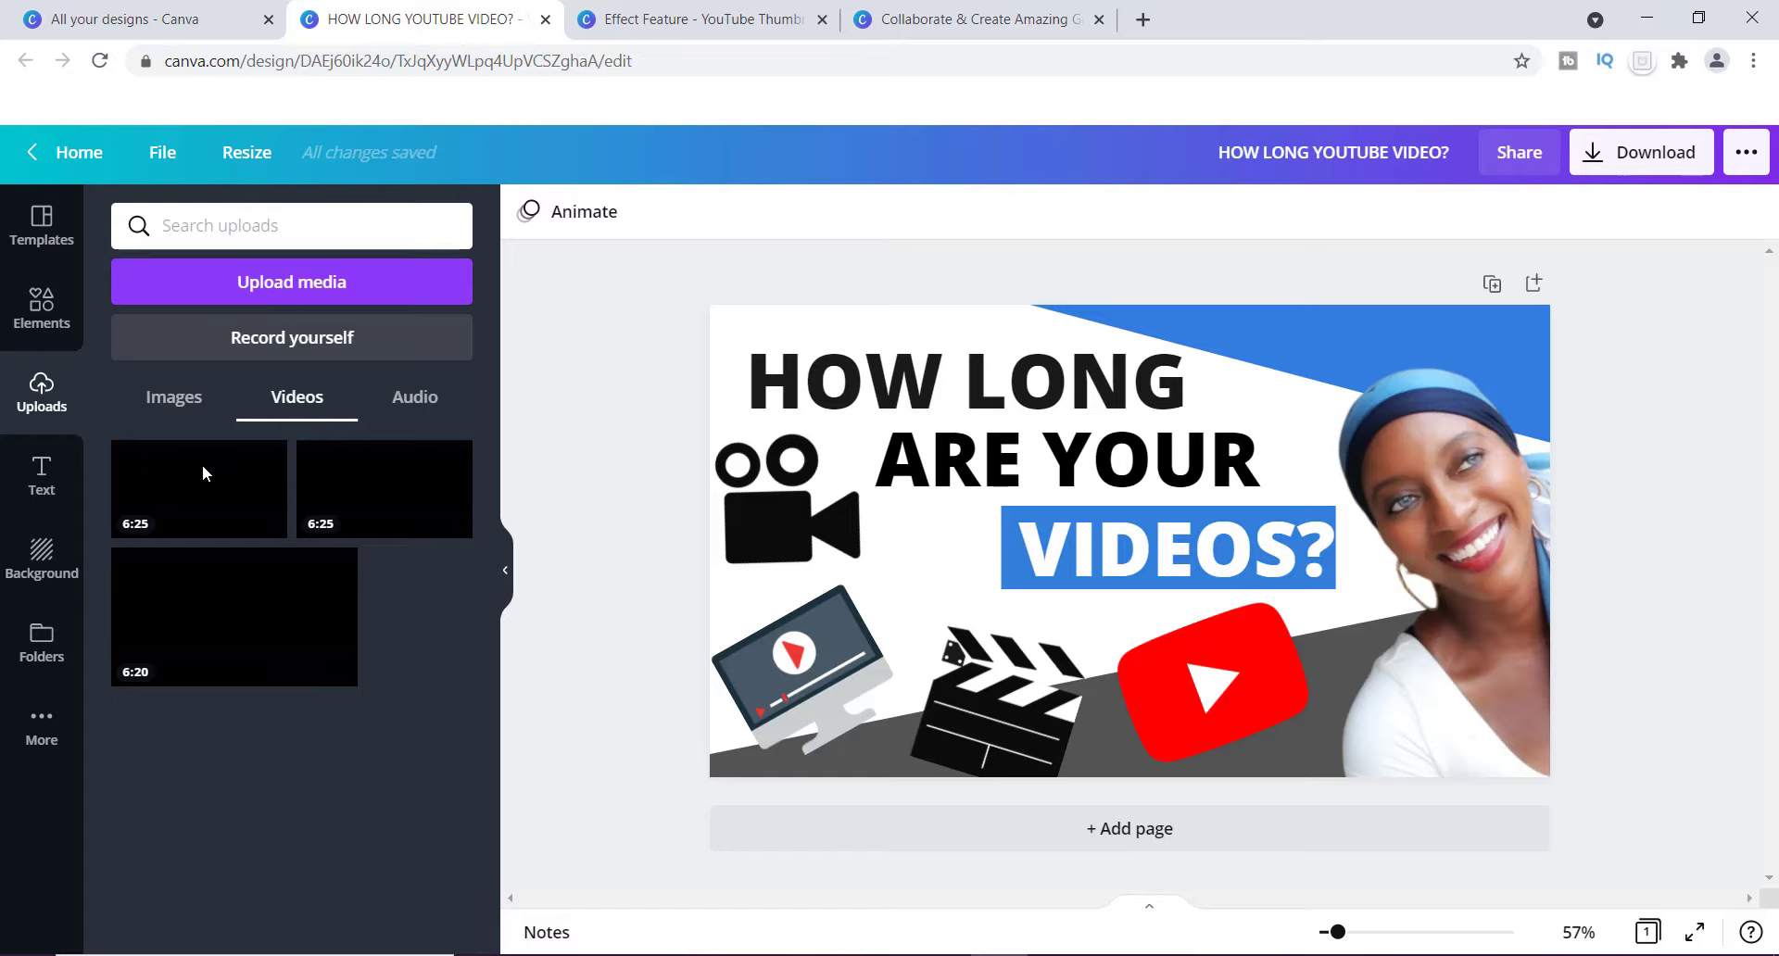
pyautogui.moveTo(194, 463)
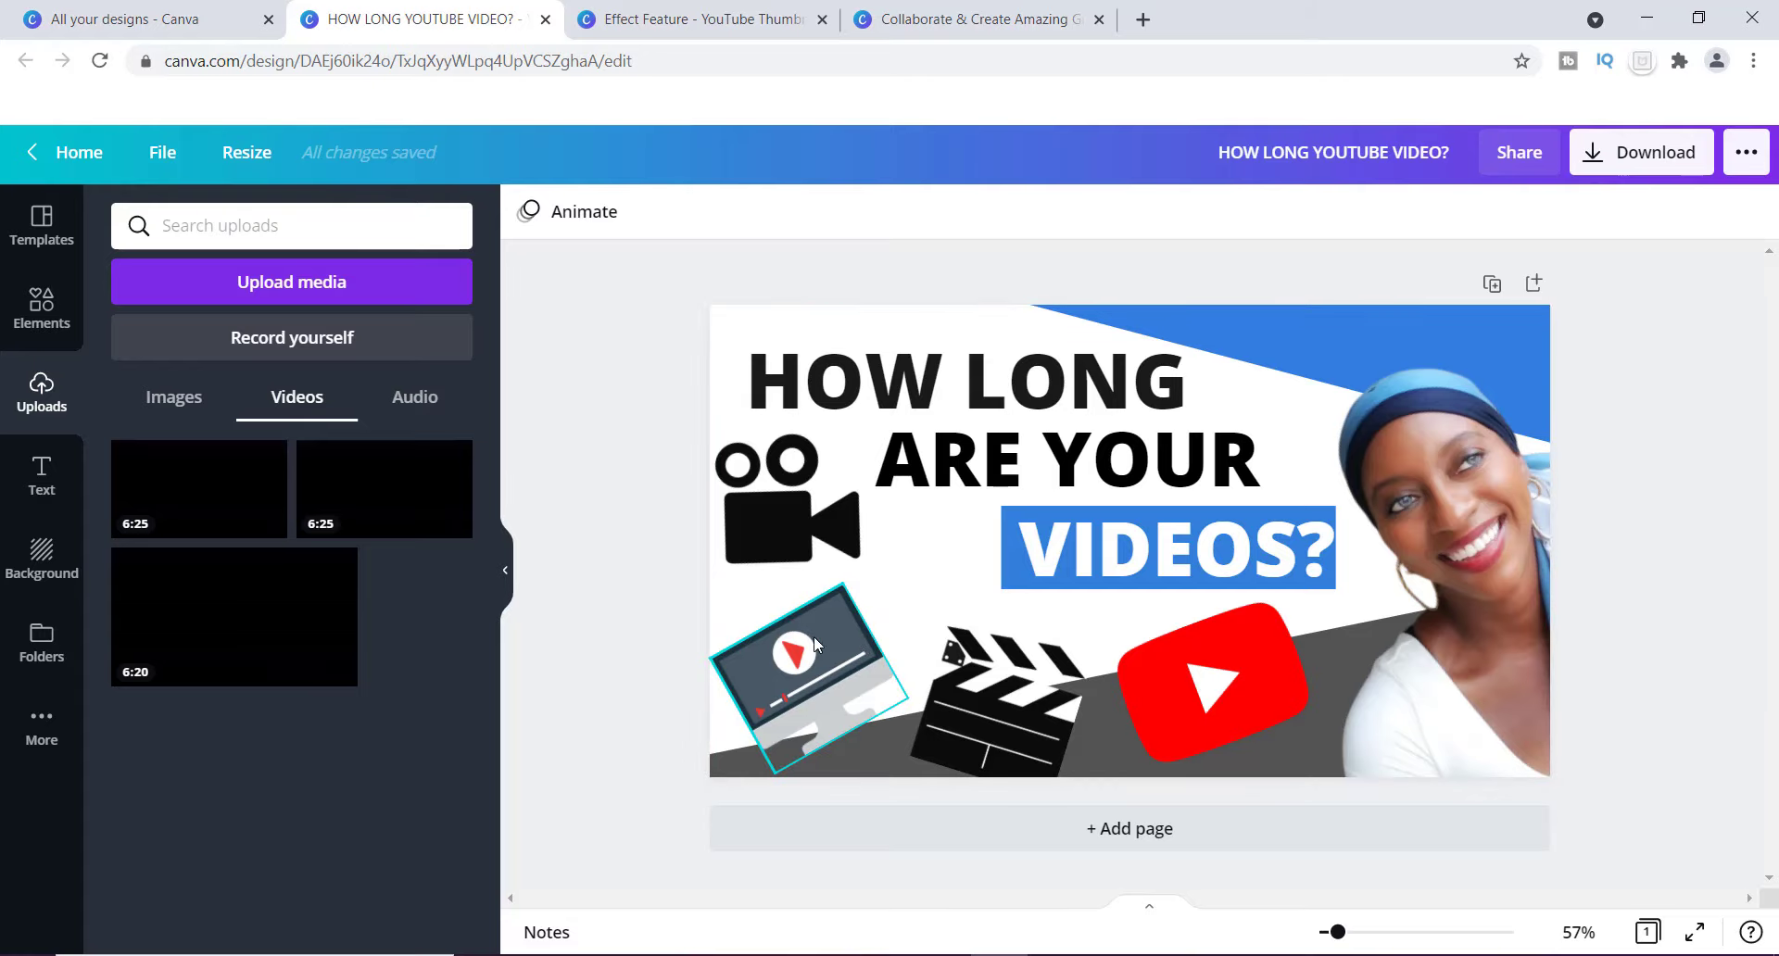
pyautogui.click(205, 642)
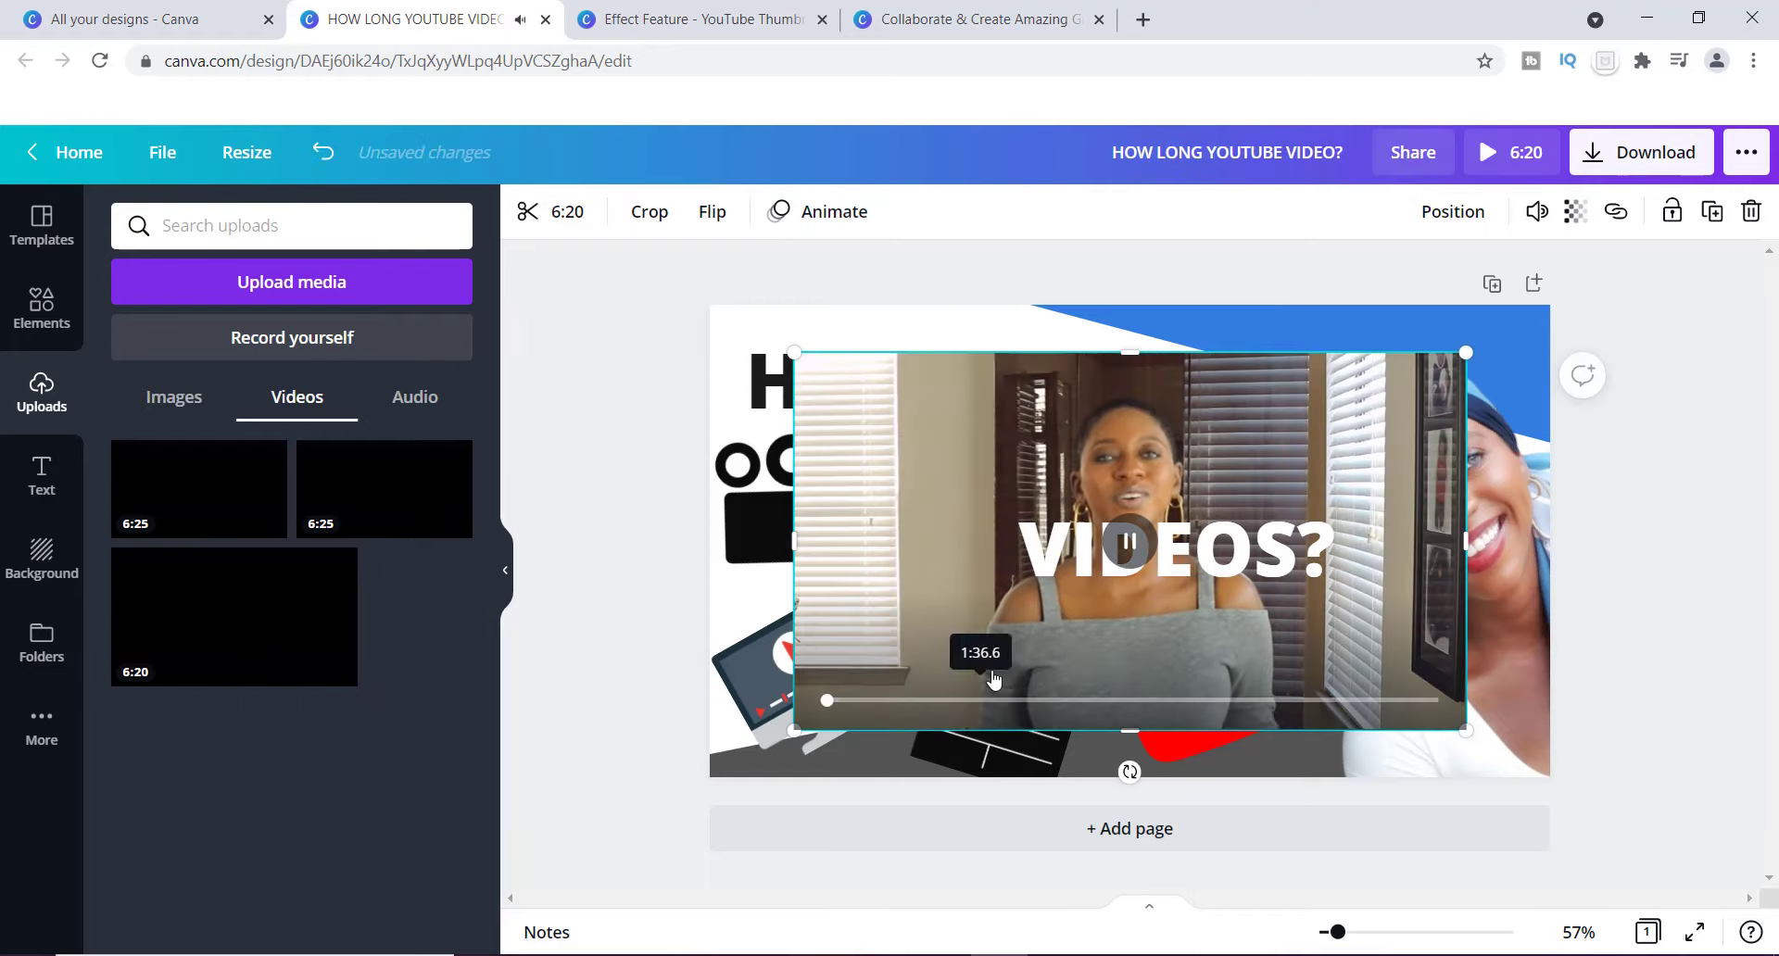
# Step: Pause the video's playback and delete the white "VIDEOS?" text lying over it
pyautogui.click(1128, 545)
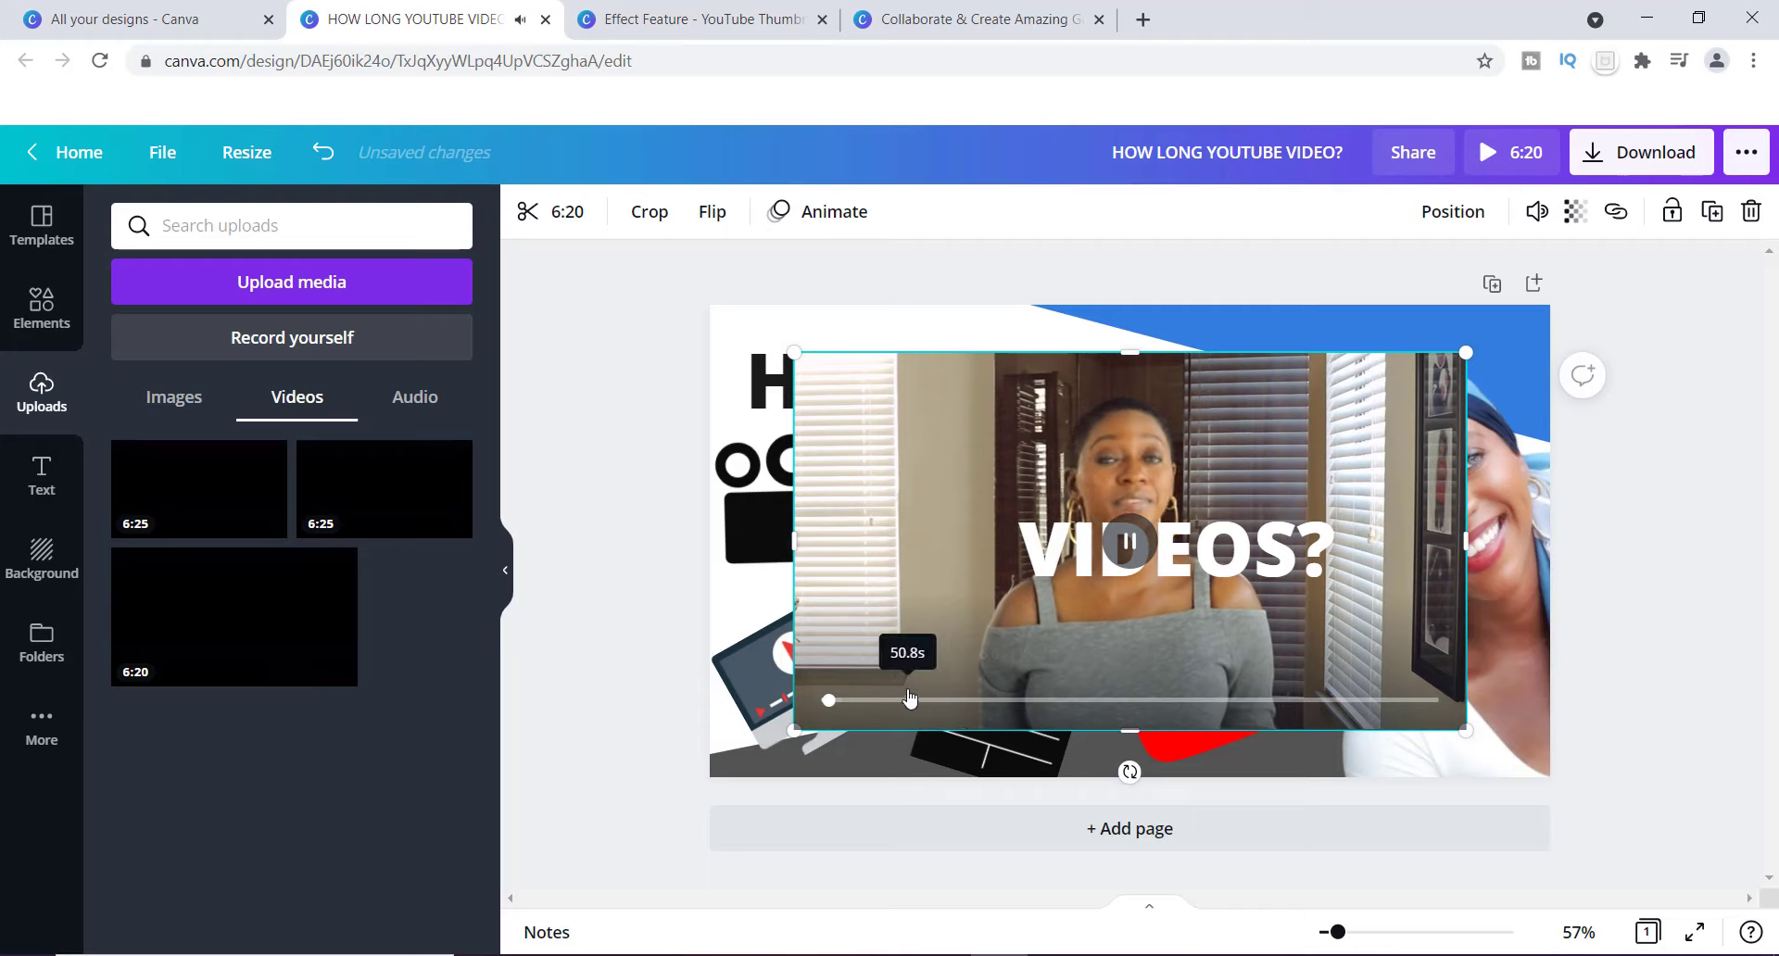
pyautogui.click(1127, 545)
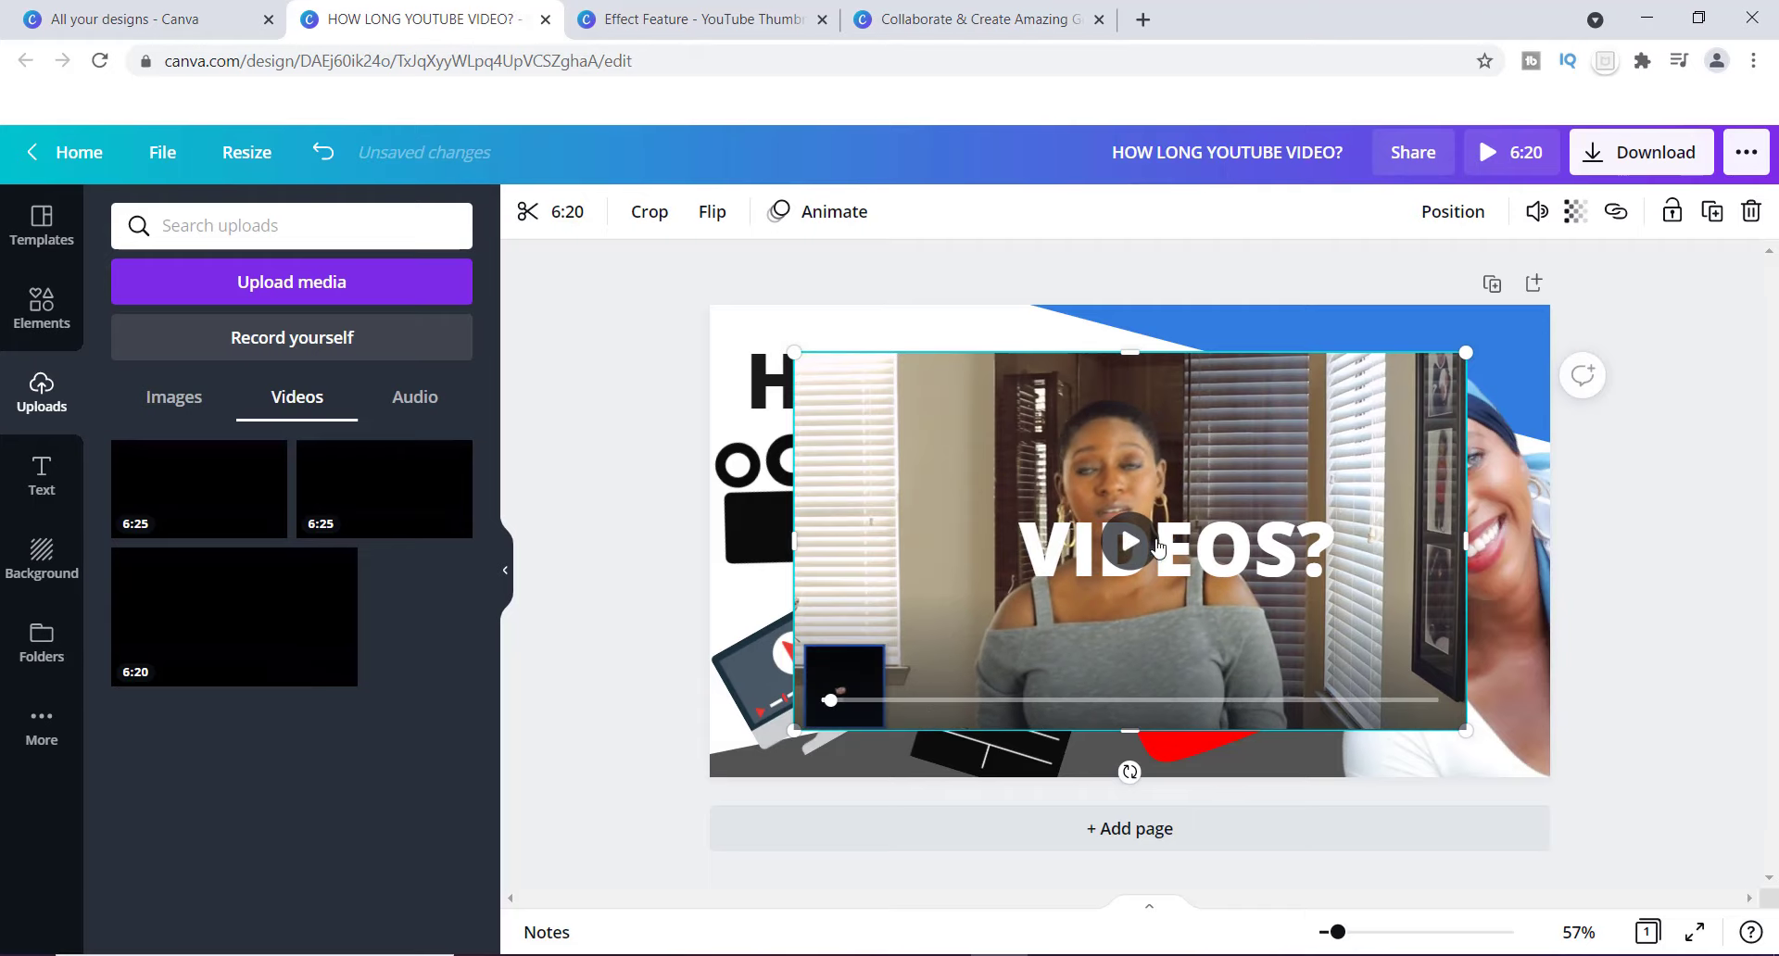
pyautogui.click(1195, 551)
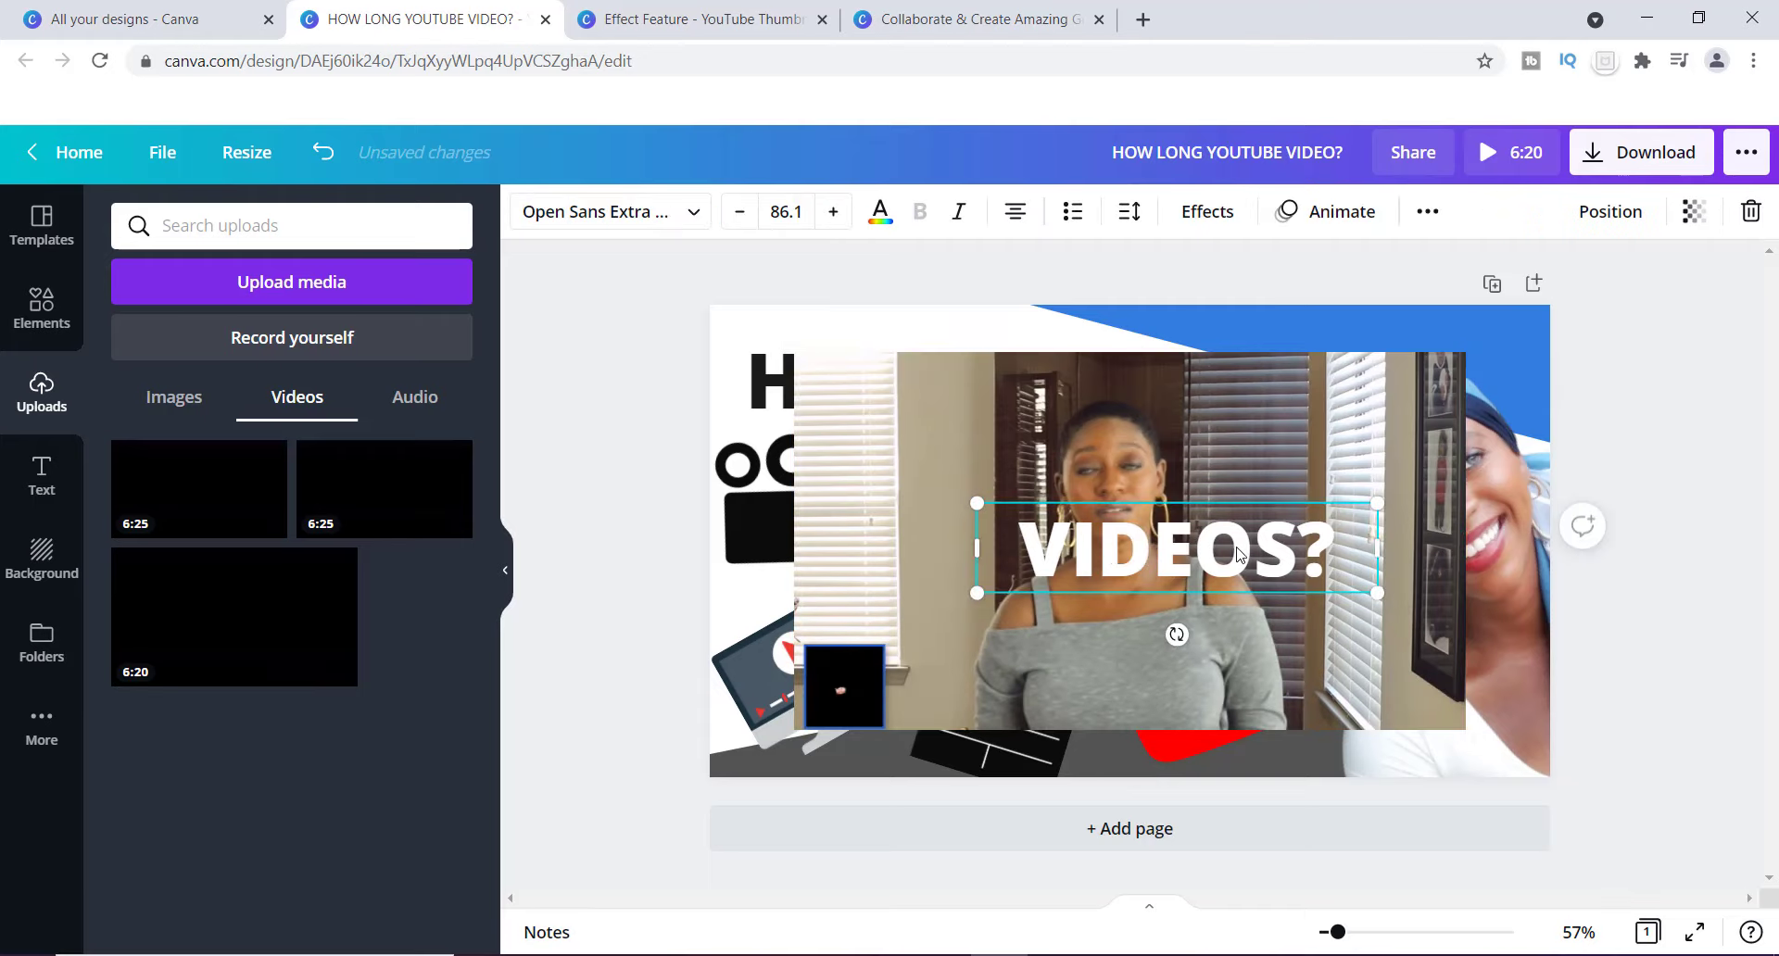
pyautogui.press('Delete')
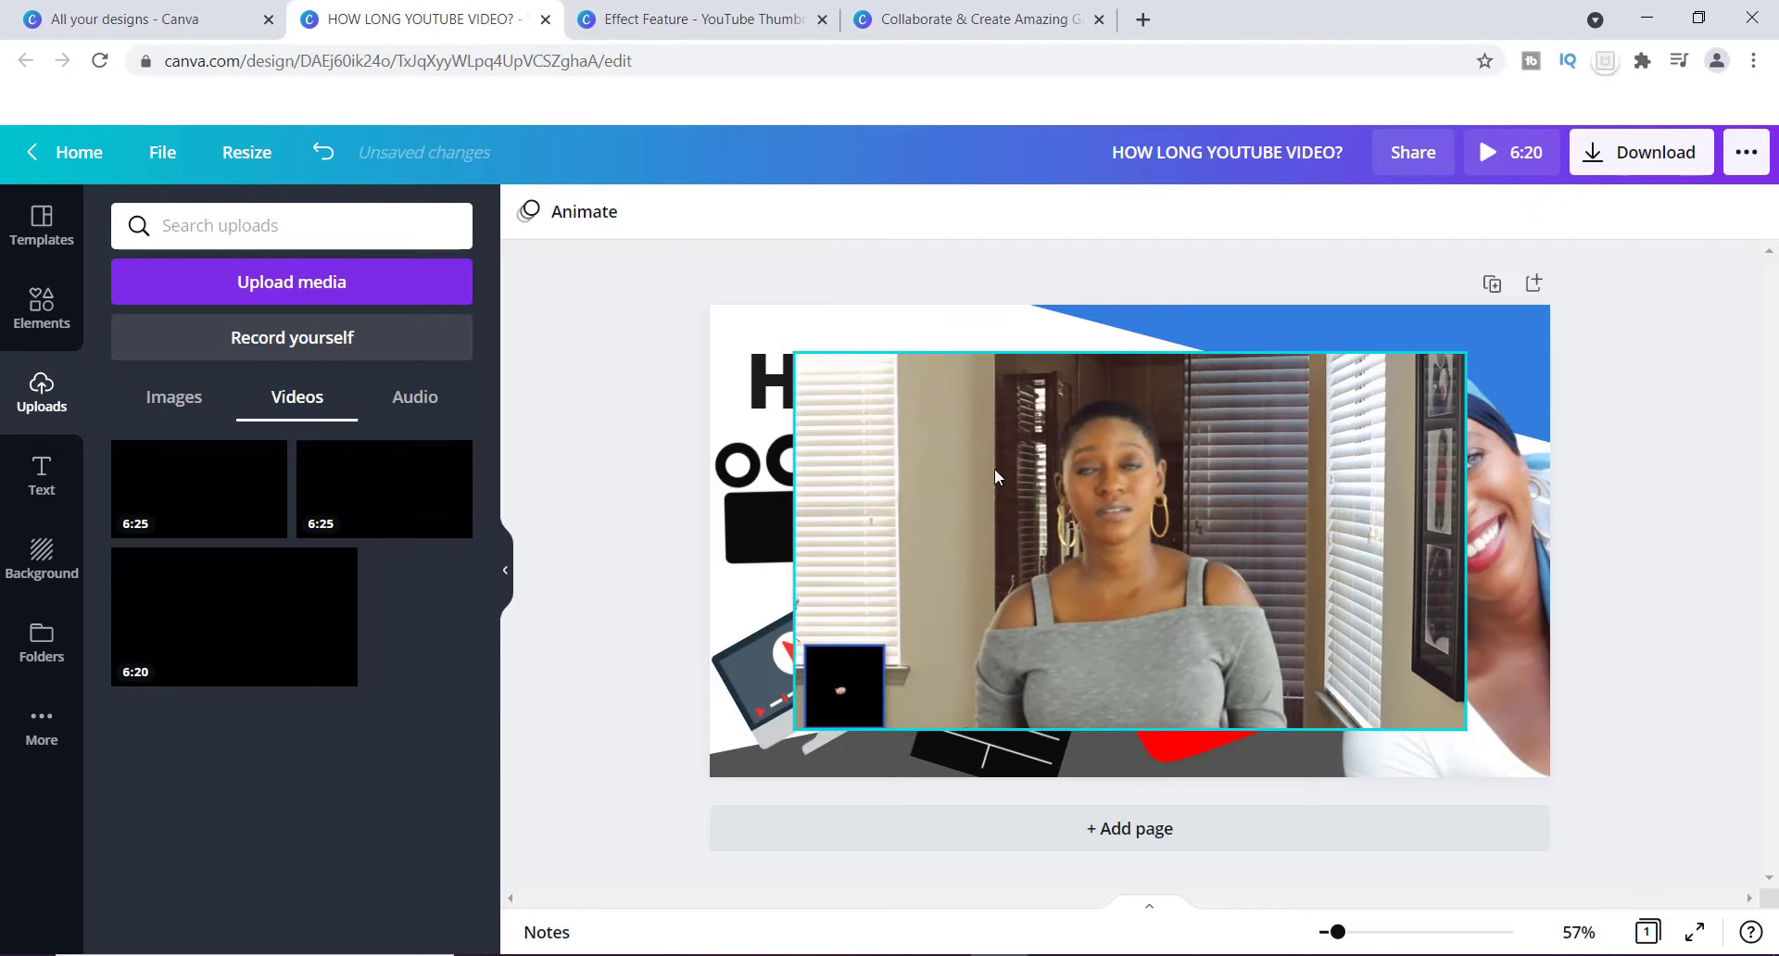
# Step: Shrink the video to a small rectangle and move it over the blue box below the headline
pyautogui.click(843, 466)
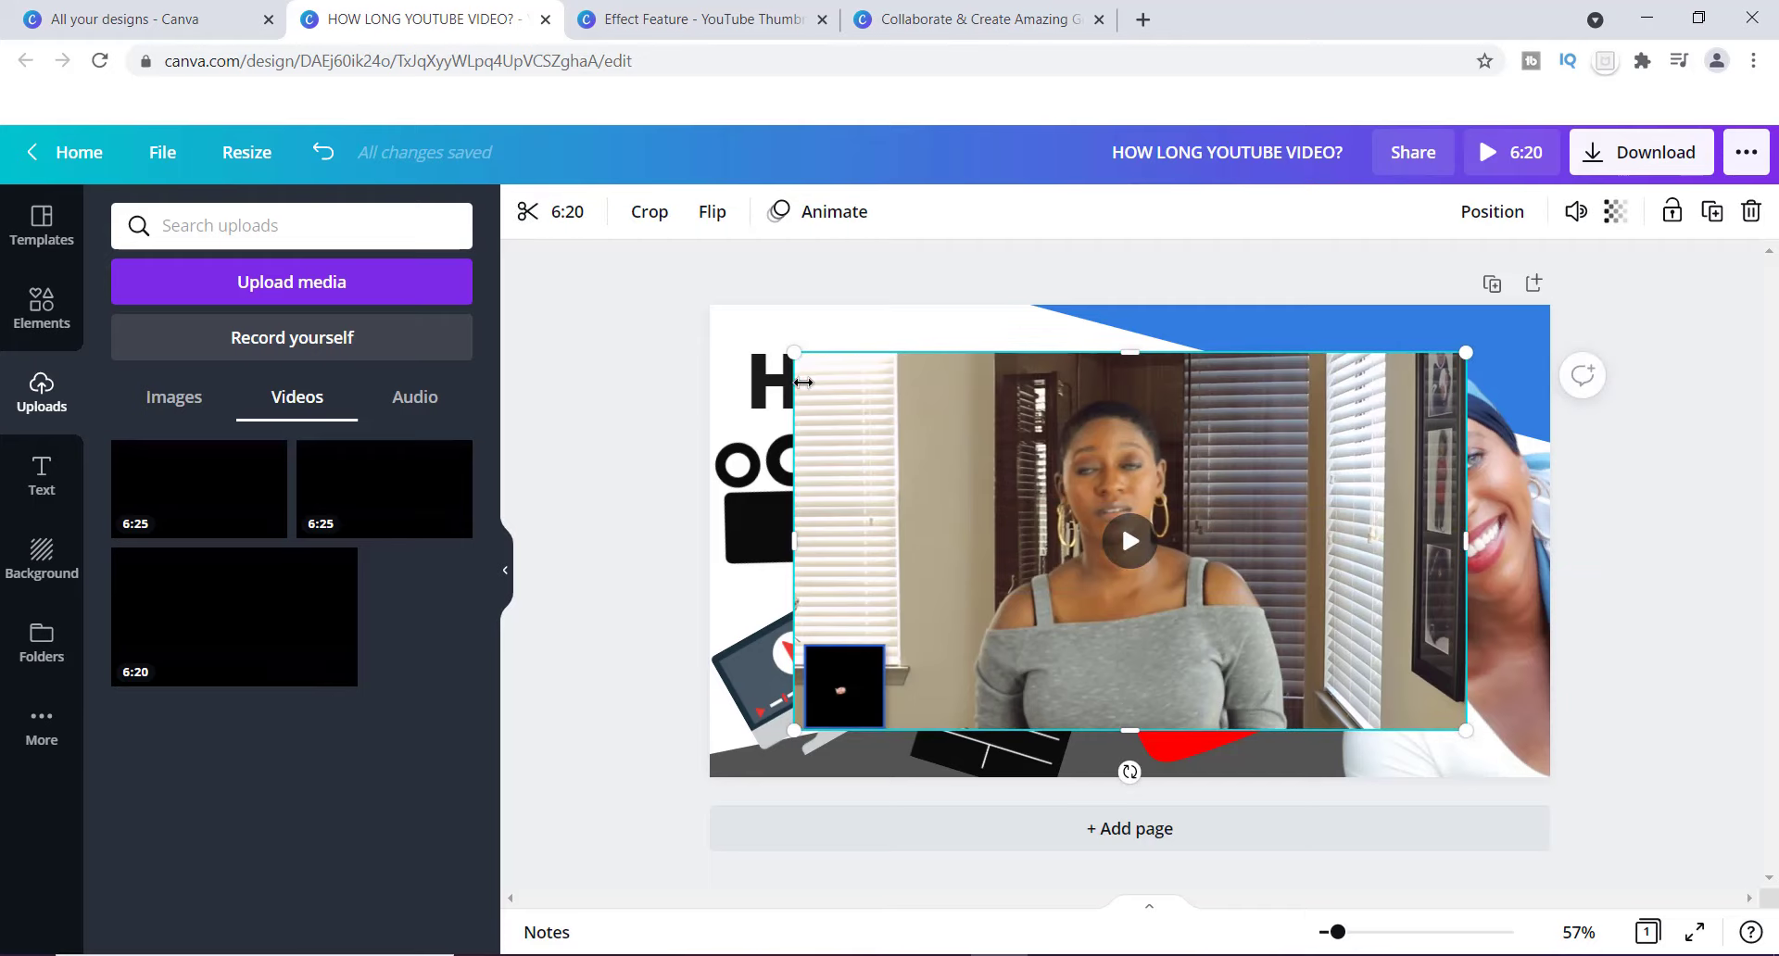
pyautogui.moveTo(794, 353); pyautogui.dragTo(1278, 624)
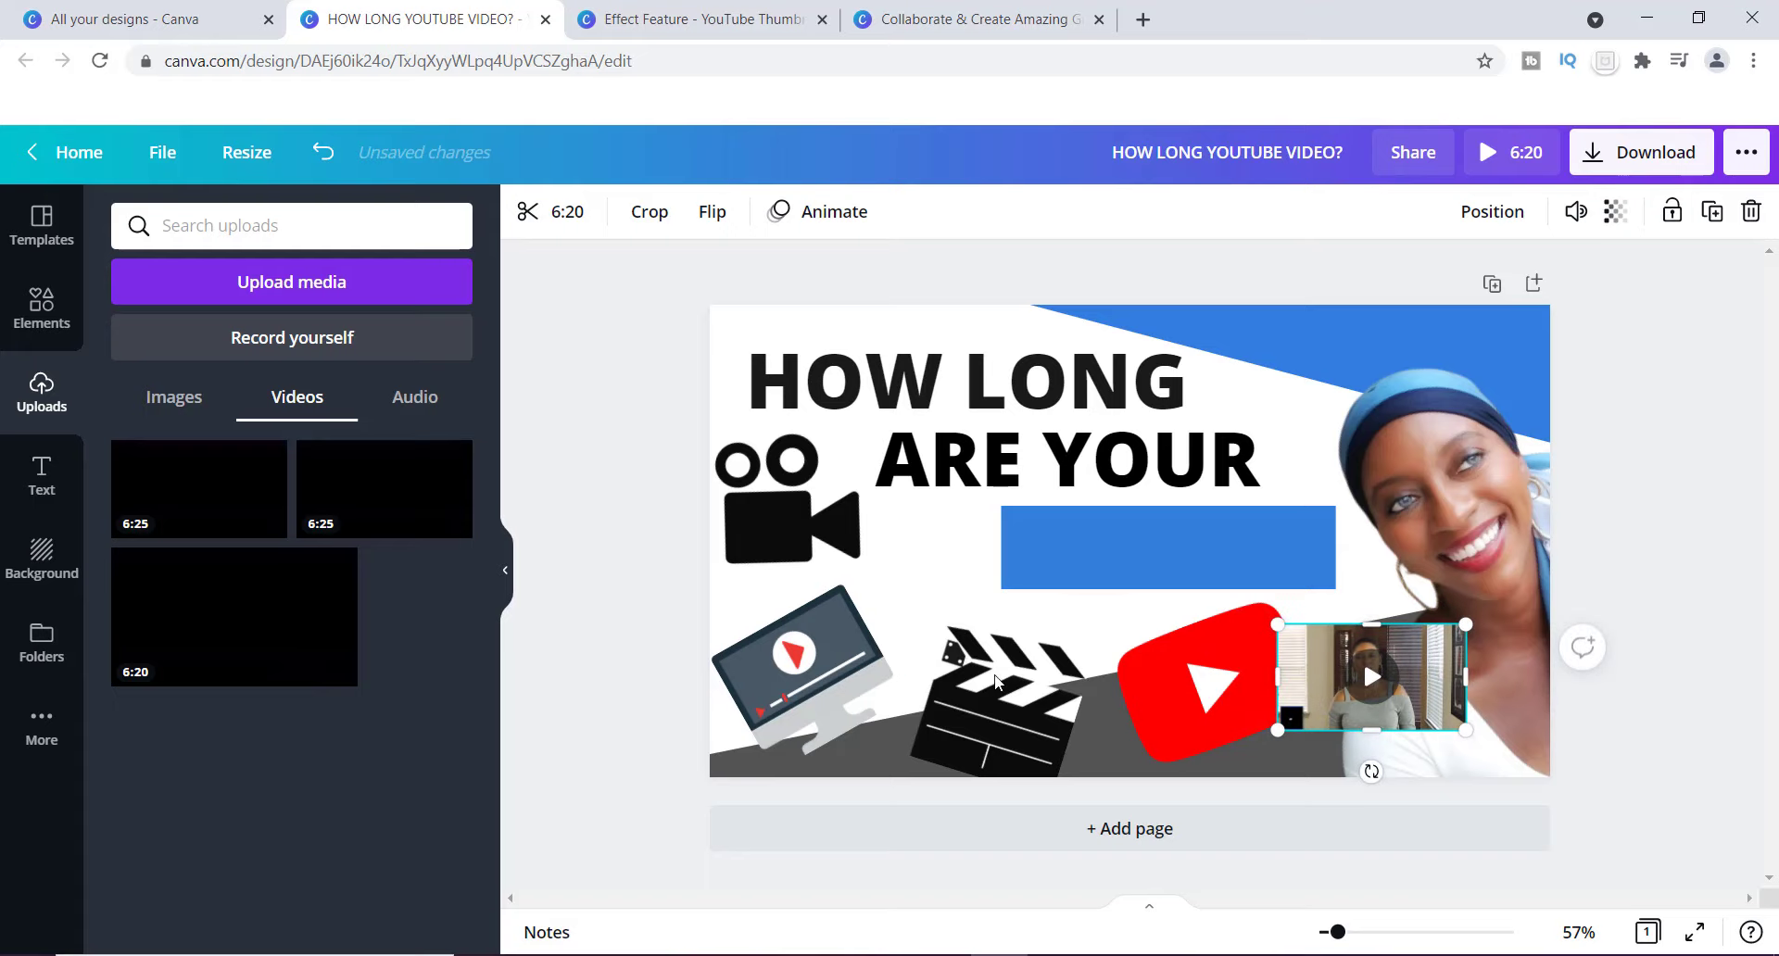
pyautogui.moveTo(1316, 680); pyautogui.dragTo(1036, 524)
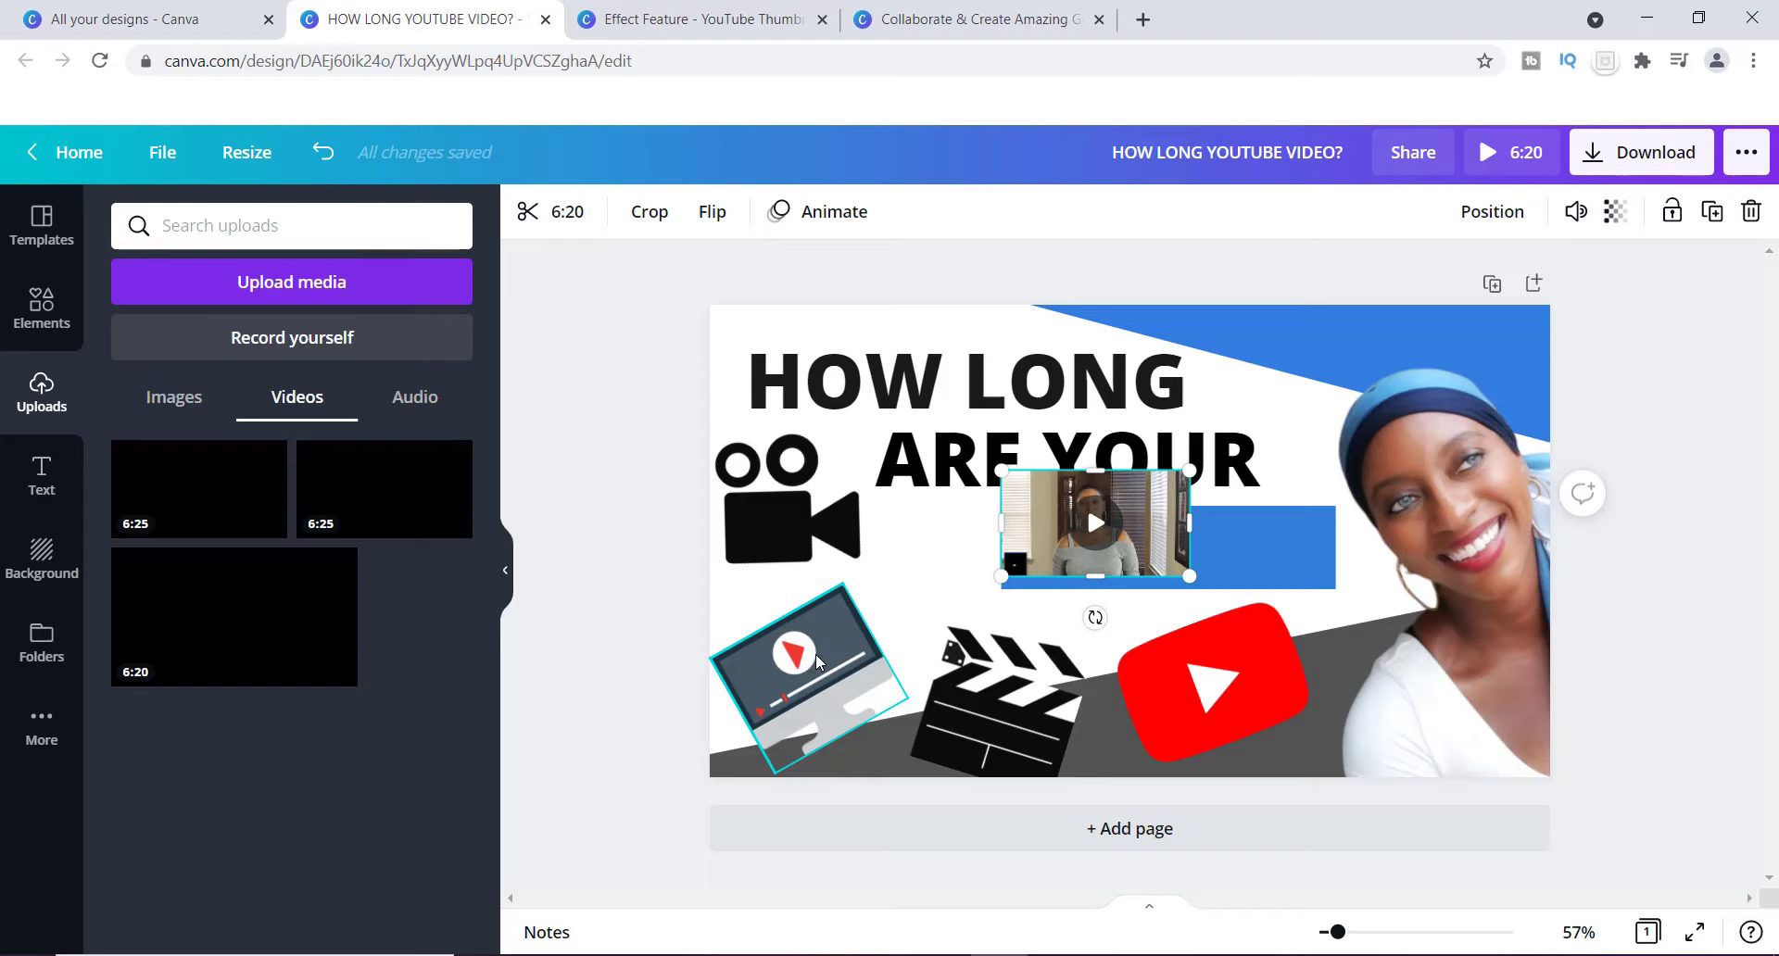
# Step: Replace the tilted computer graphic with the desktop monitor frame from Frames, and scale it down below the headline
pyautogui.click(819, 661)
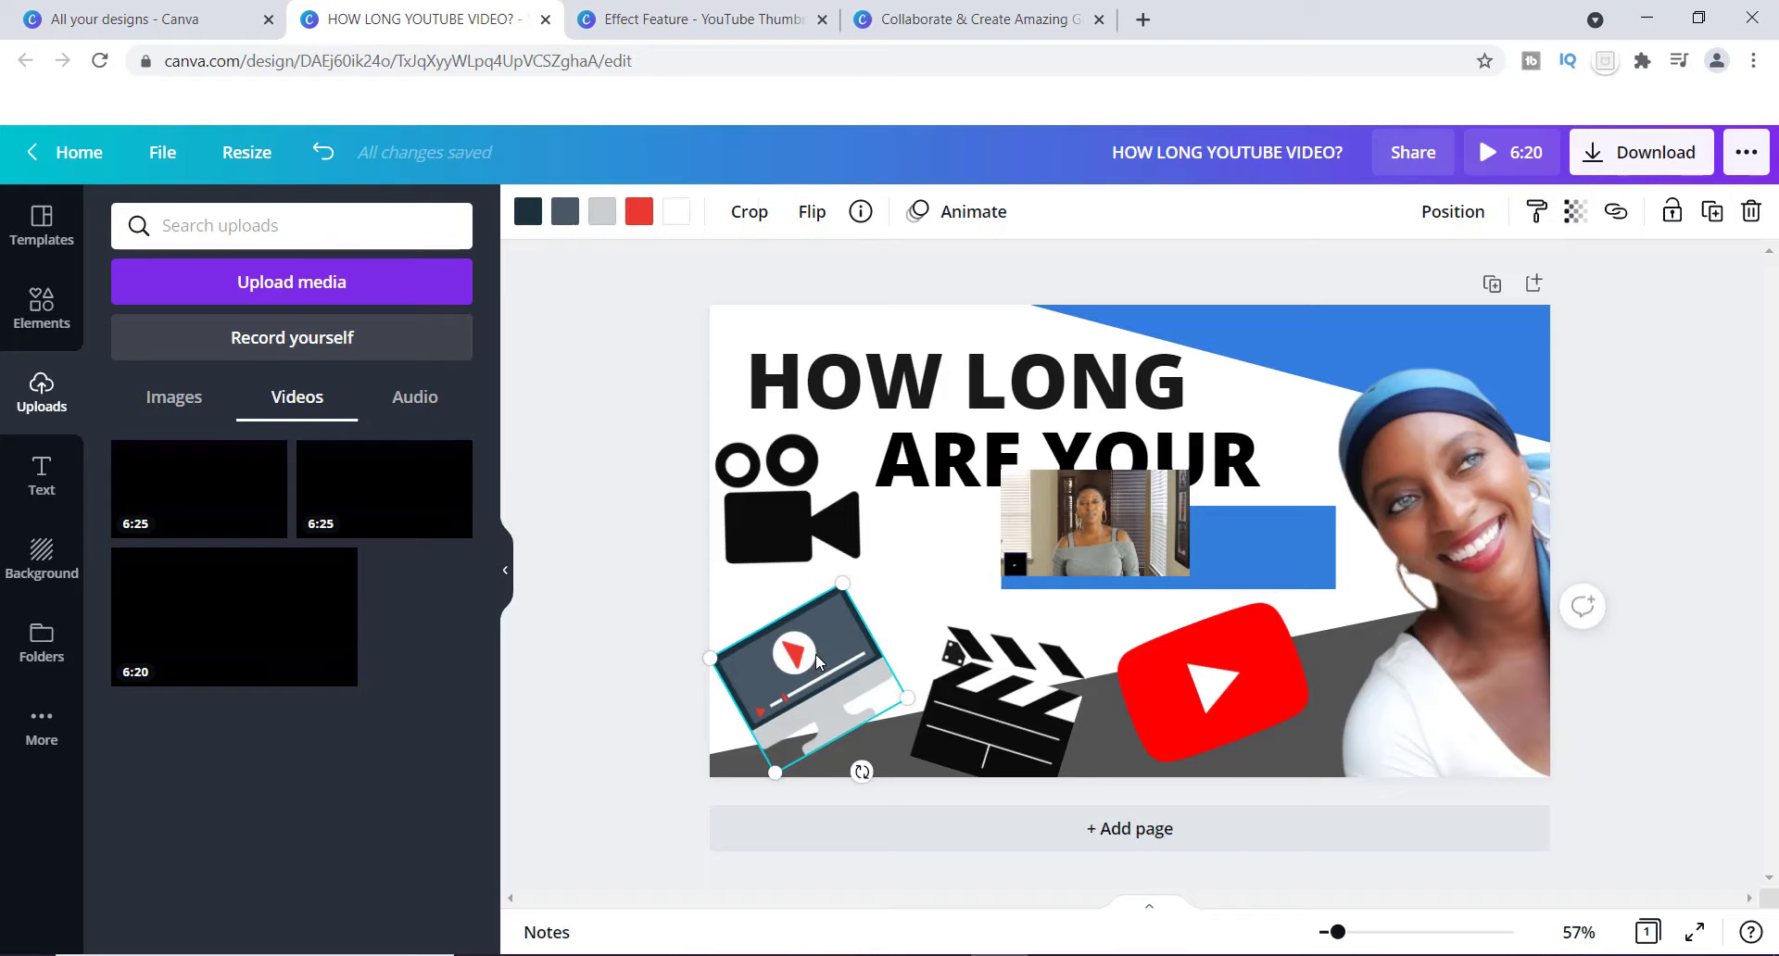
pyautogui.press('Delete')
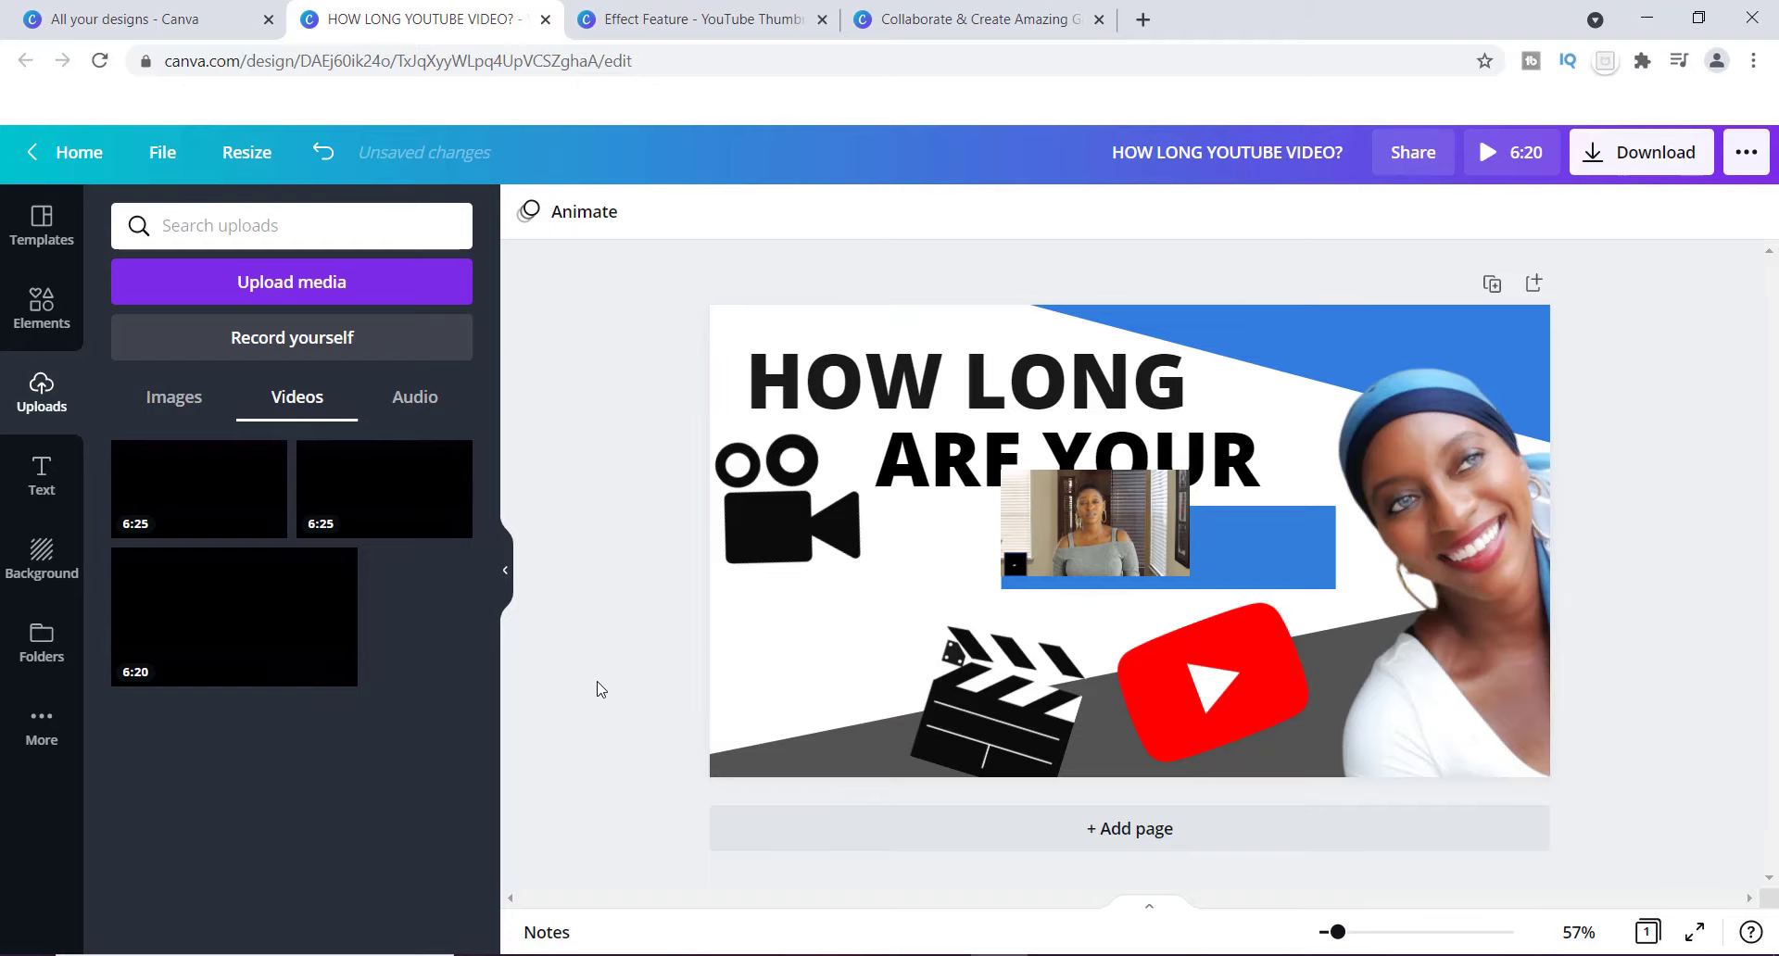
pyautogui.click(42, 318)
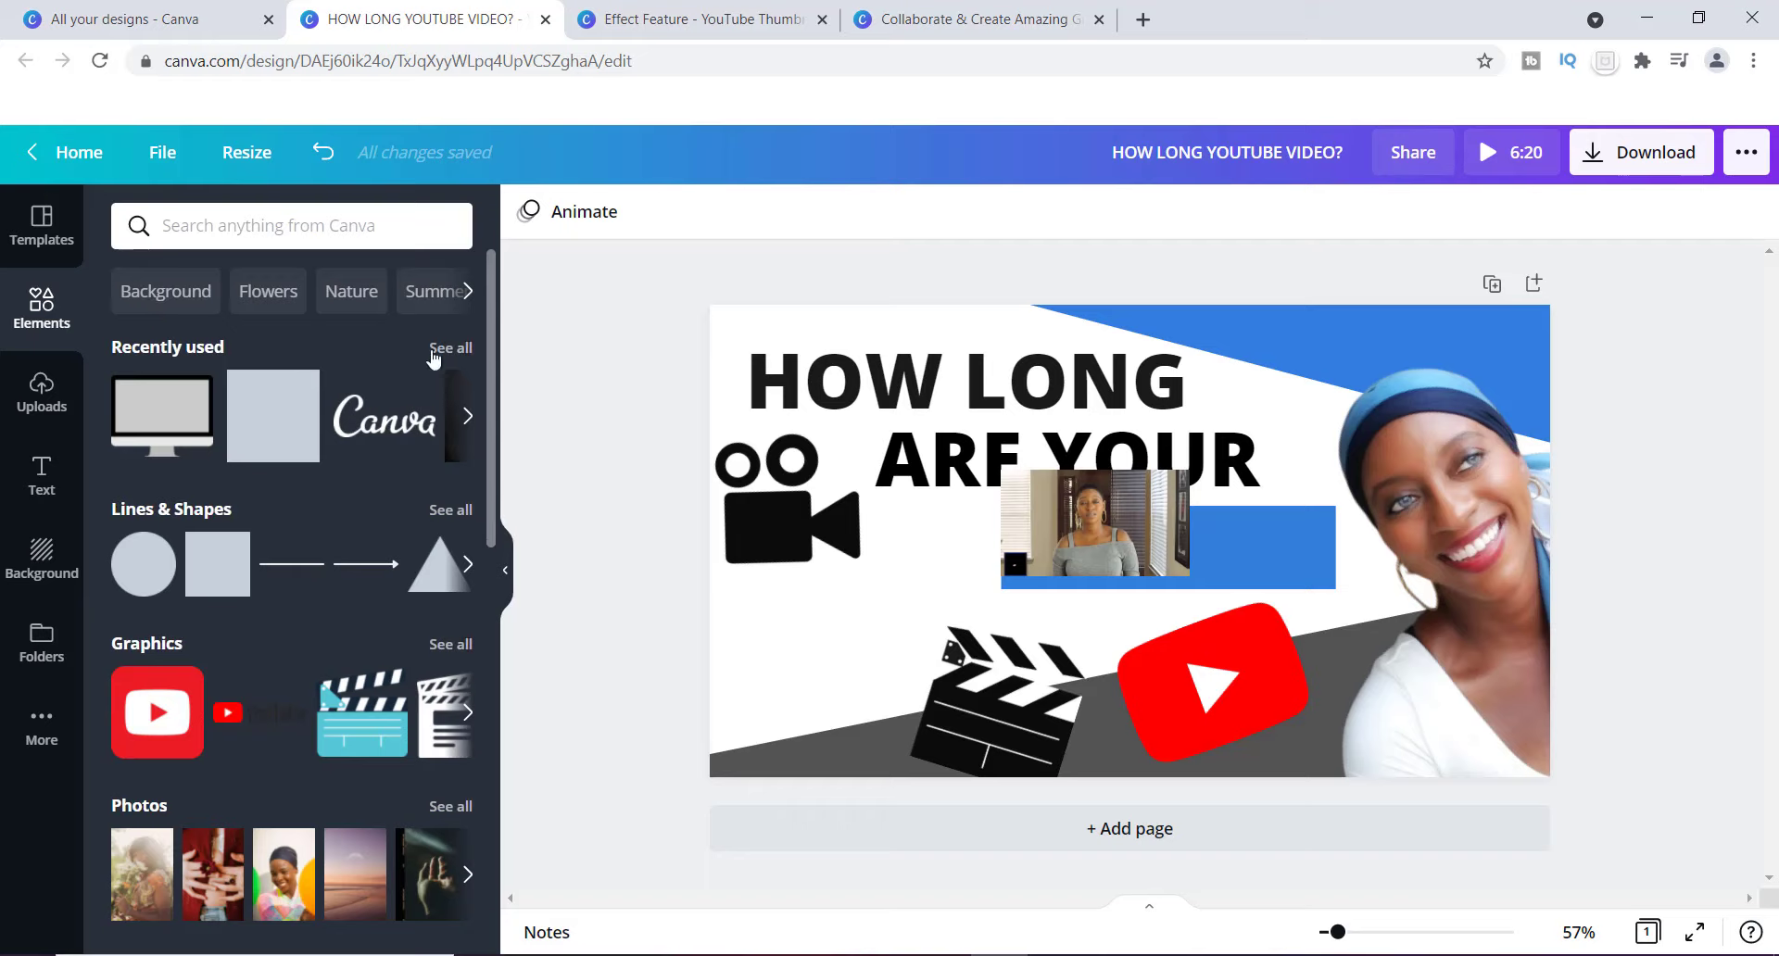
pyautogui.moveTo(489, 292); pyautogui.dragTo(566, 699)
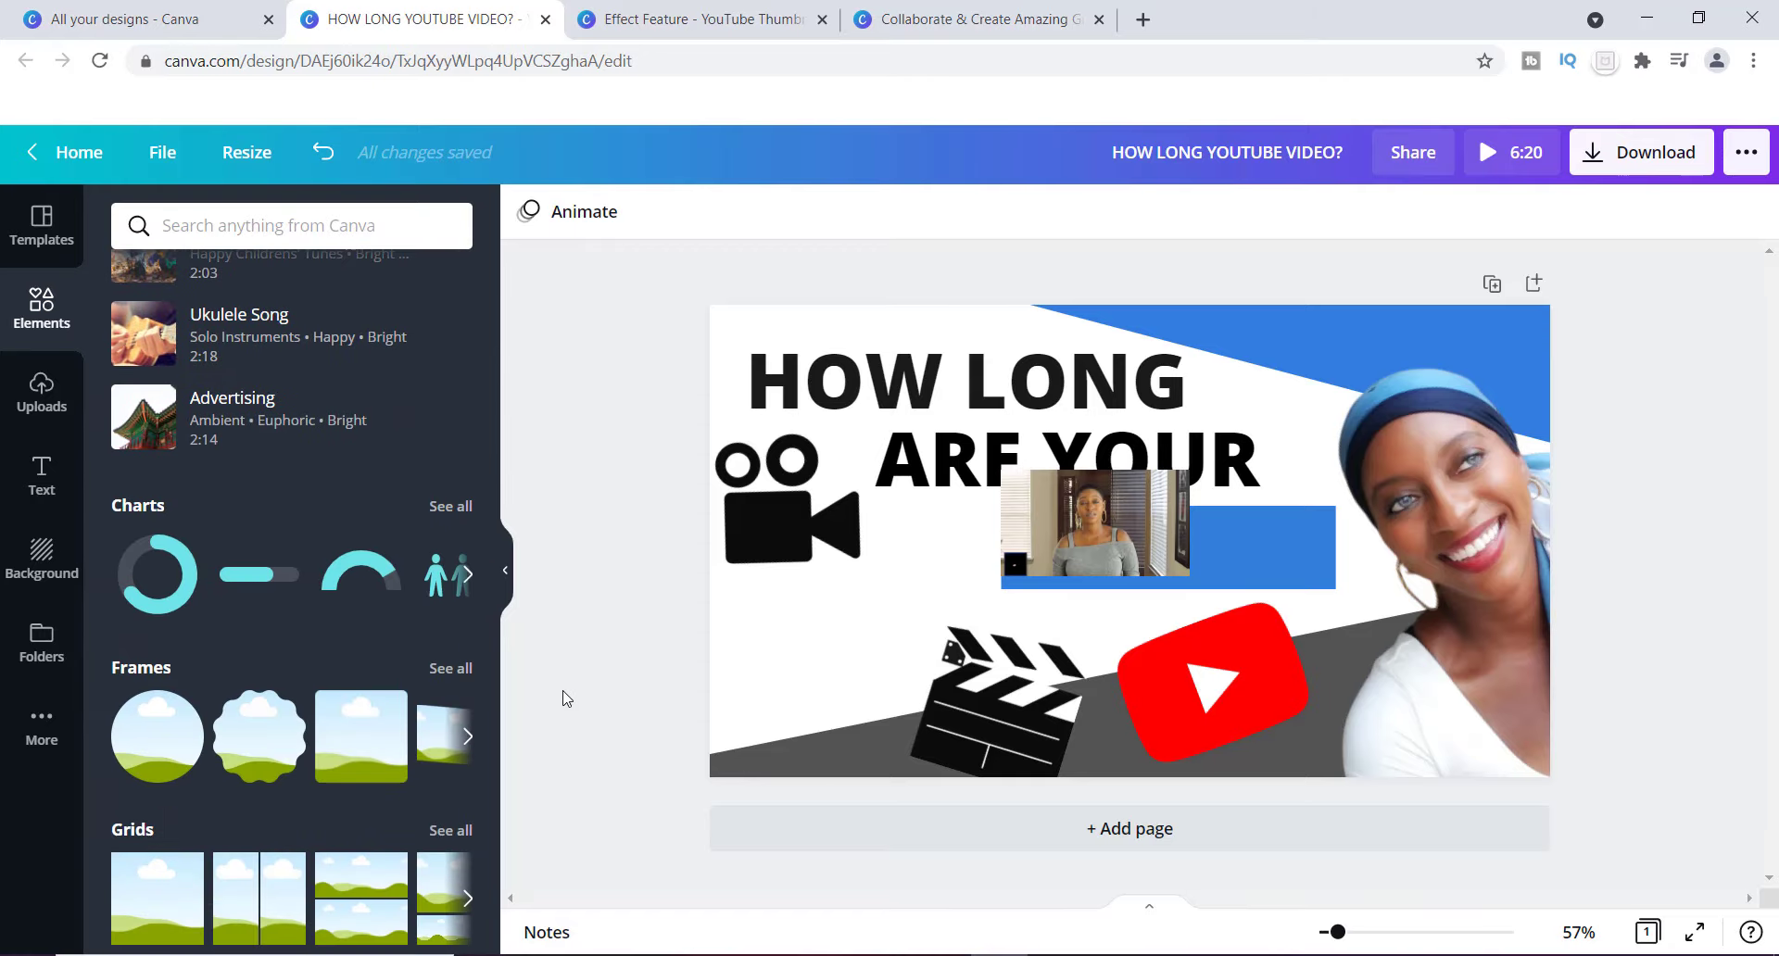
pyautogui.click(450, 671)
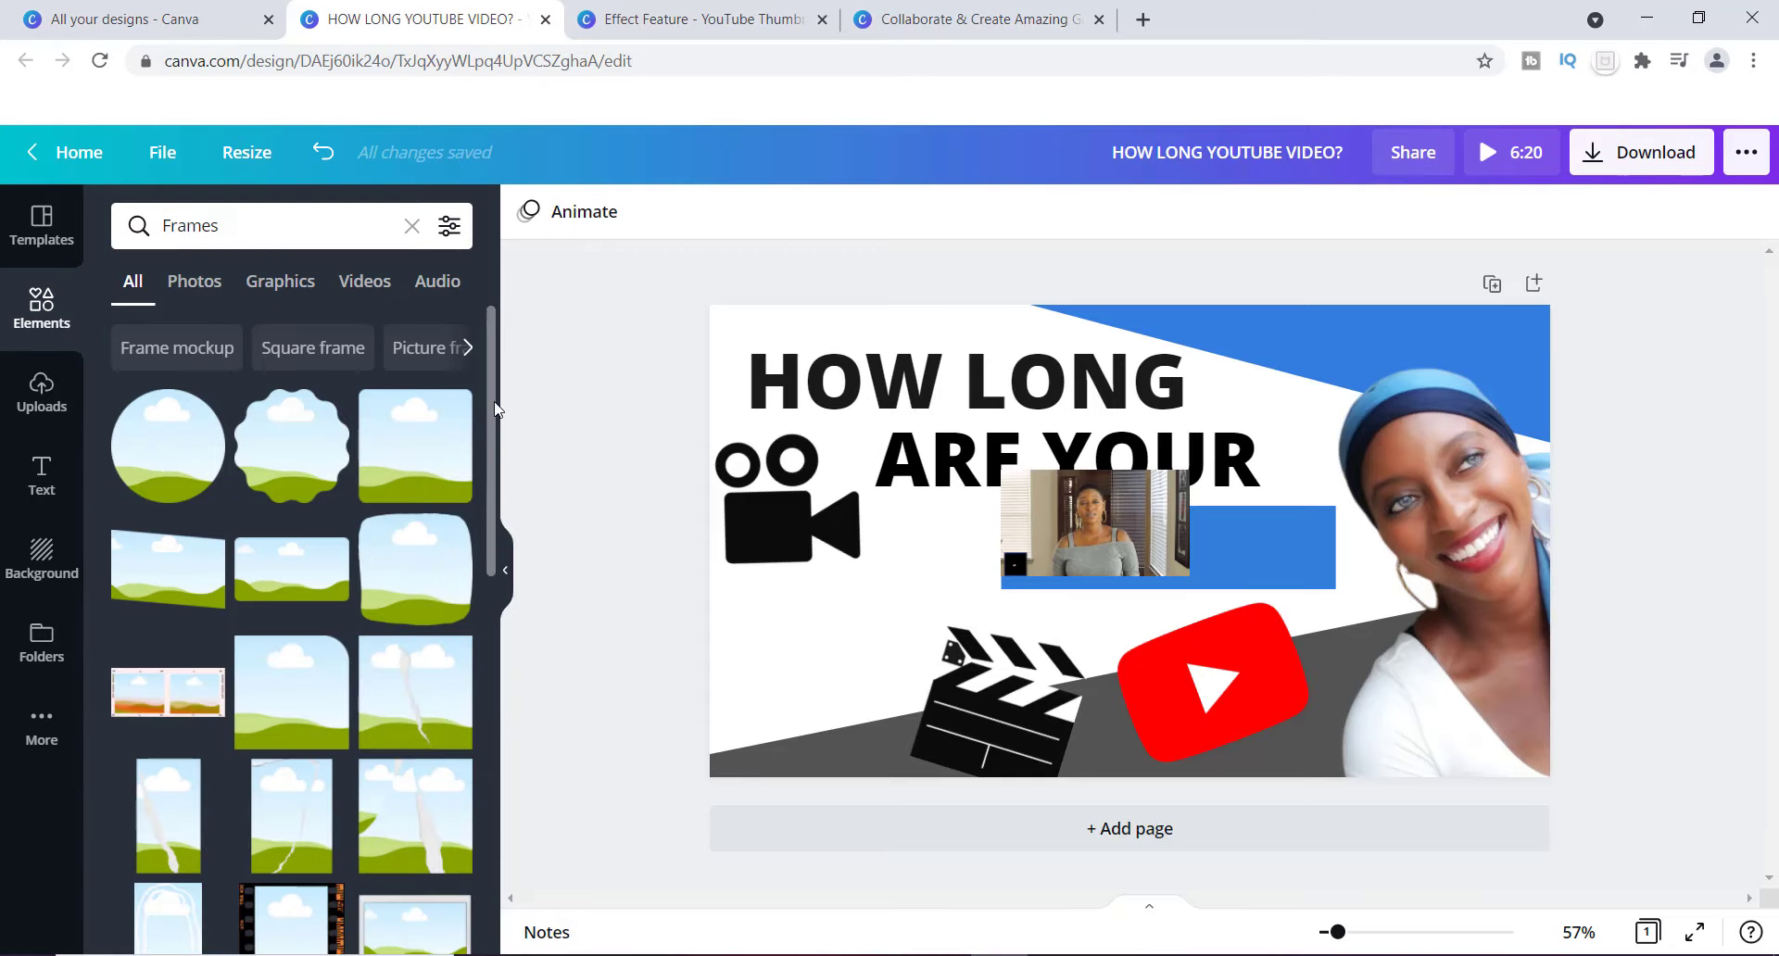
pyautogui.moveTo(491, 431); pyautogui.dragTo(549, 771)
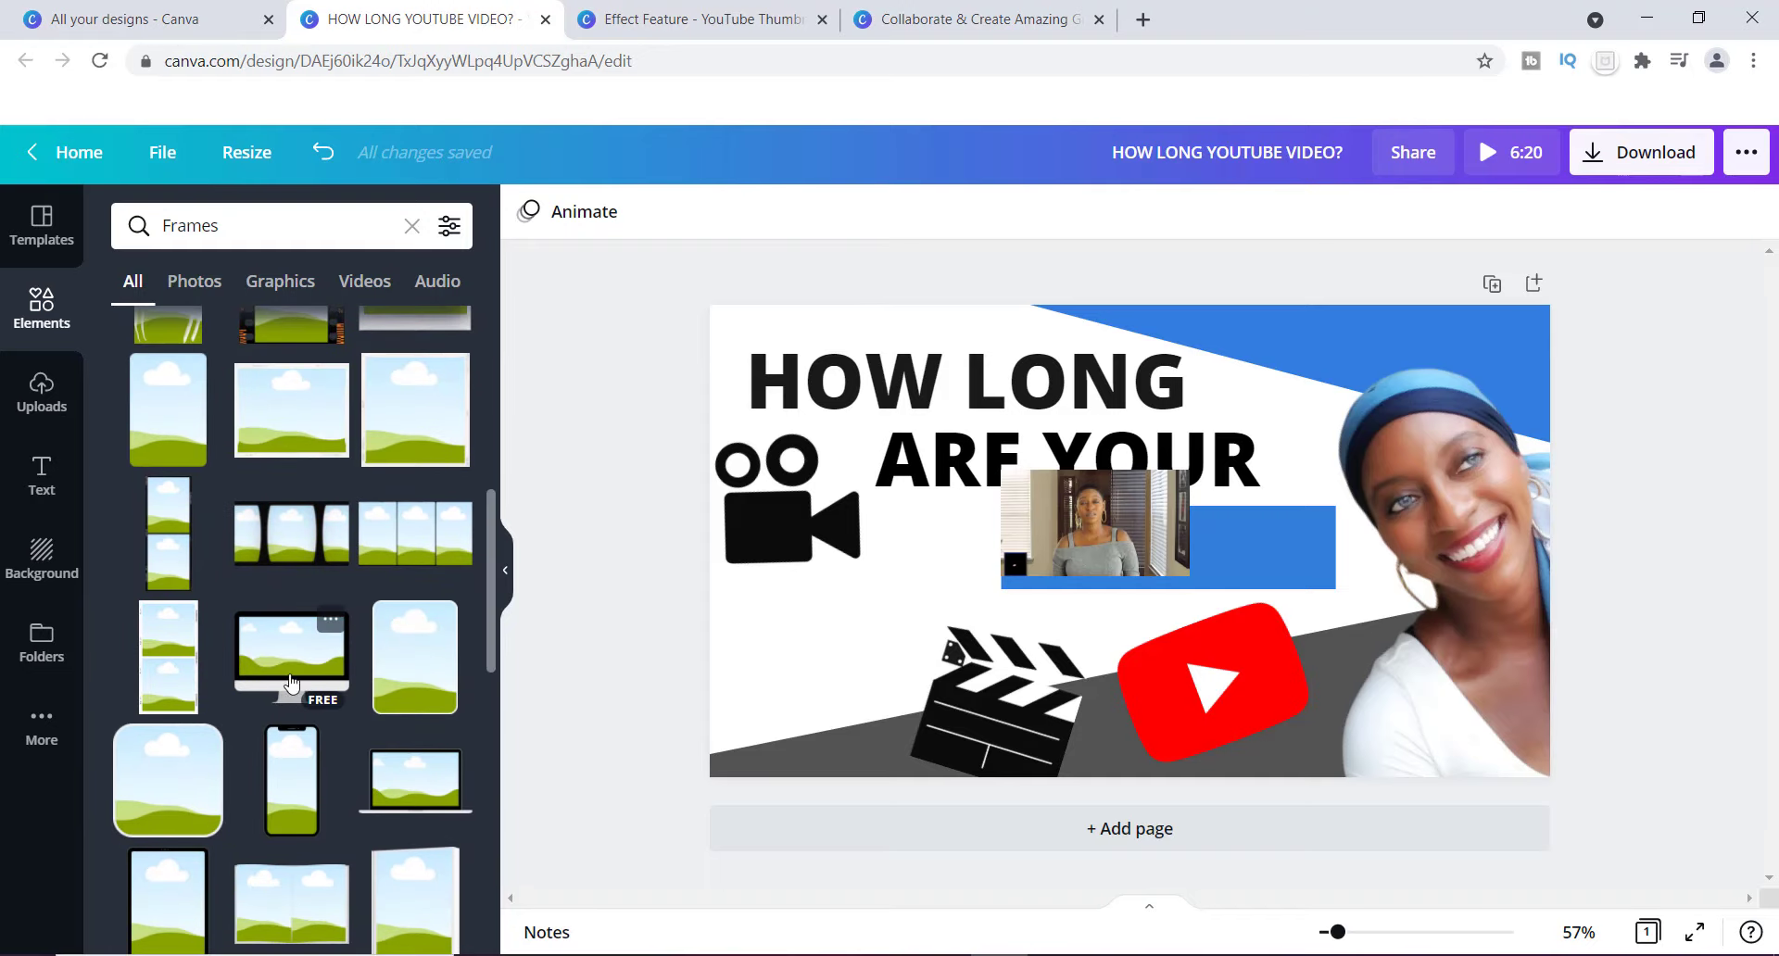
pyautogui.click(285, 652)
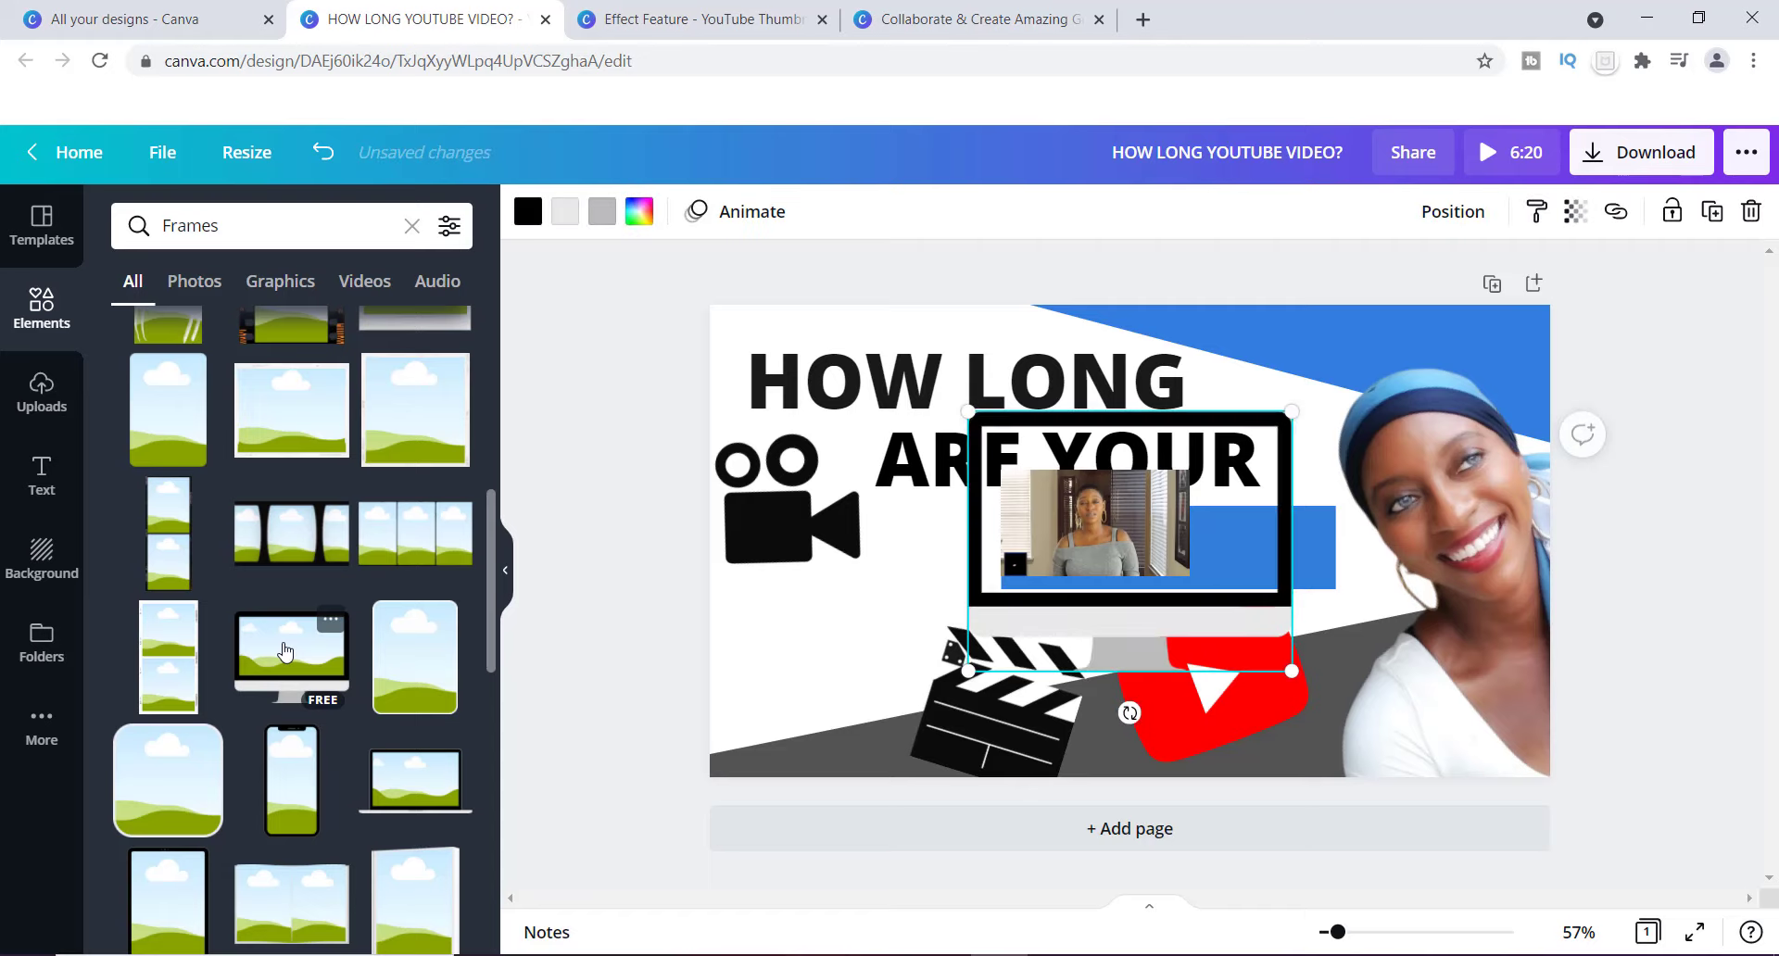
pyautogui.moveTo(1067, 466); pyautogui.dragTo(856, 526)
pyautogui.moveTo(753, 476); pyautogui.dragTo(788, 507)
# Step: Delete the loose video from the page and place the uploaded 6:20 video inside the monitor frame
pyautogui.click(42, 394)
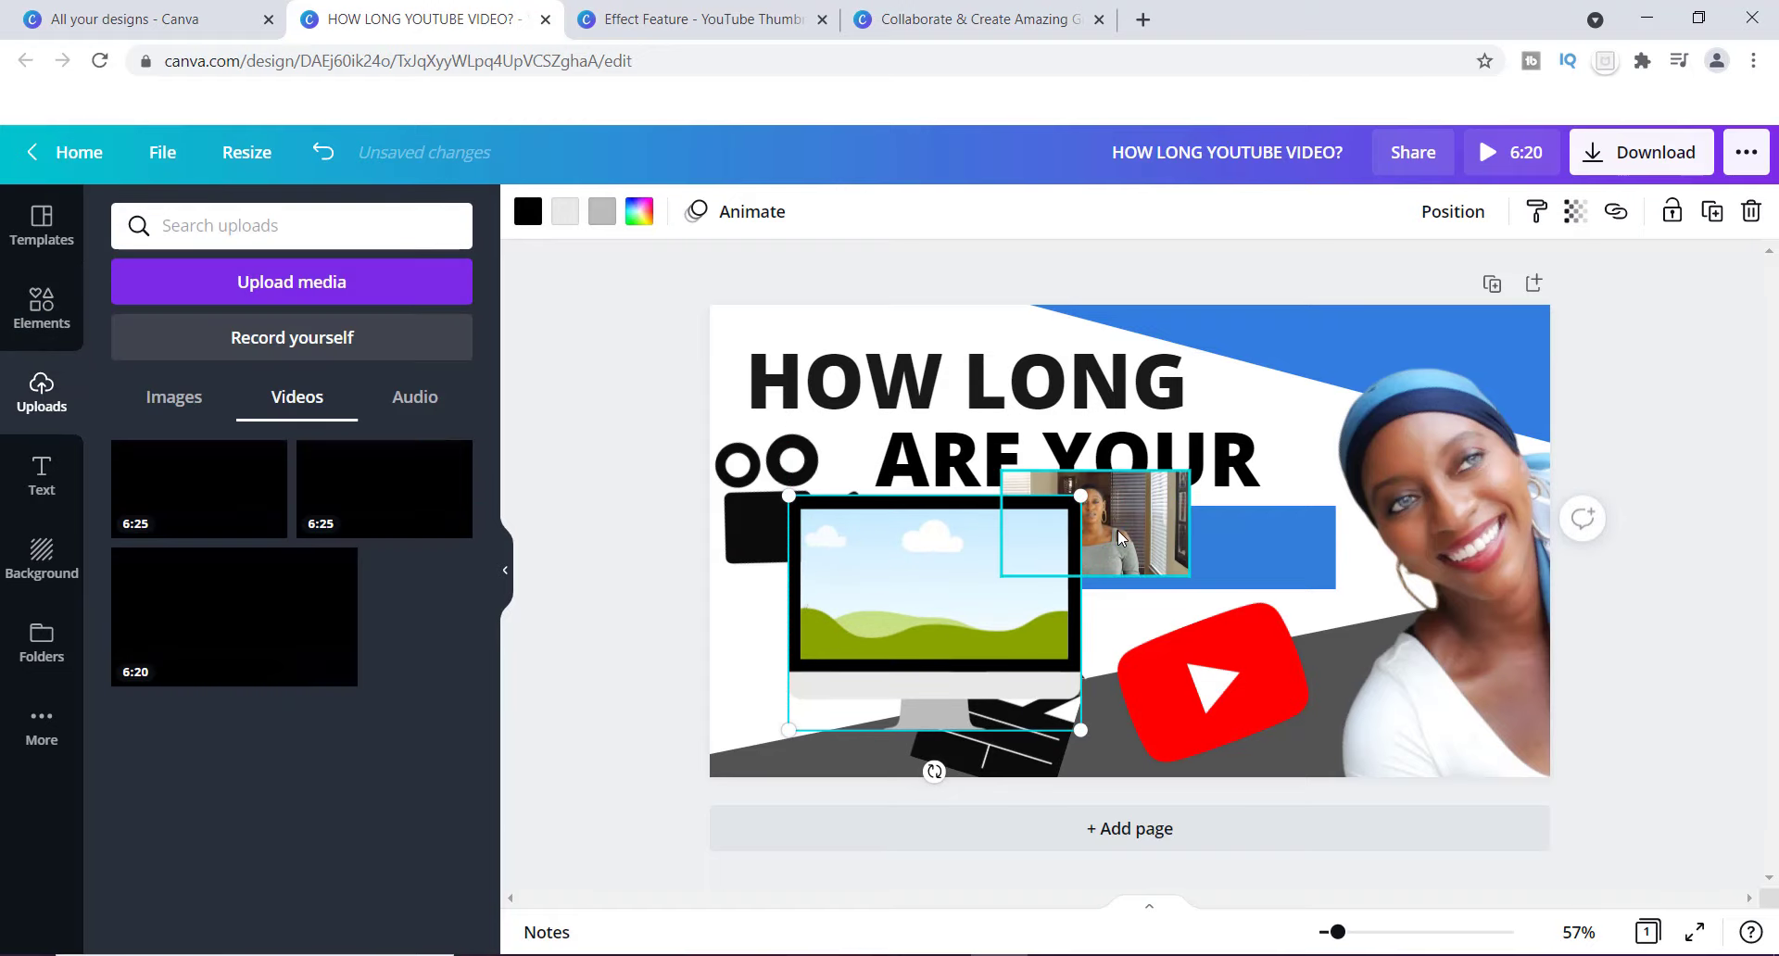
pyautogui.moveTo(1132, 540); pyautogui.dragTo(1247, 505)
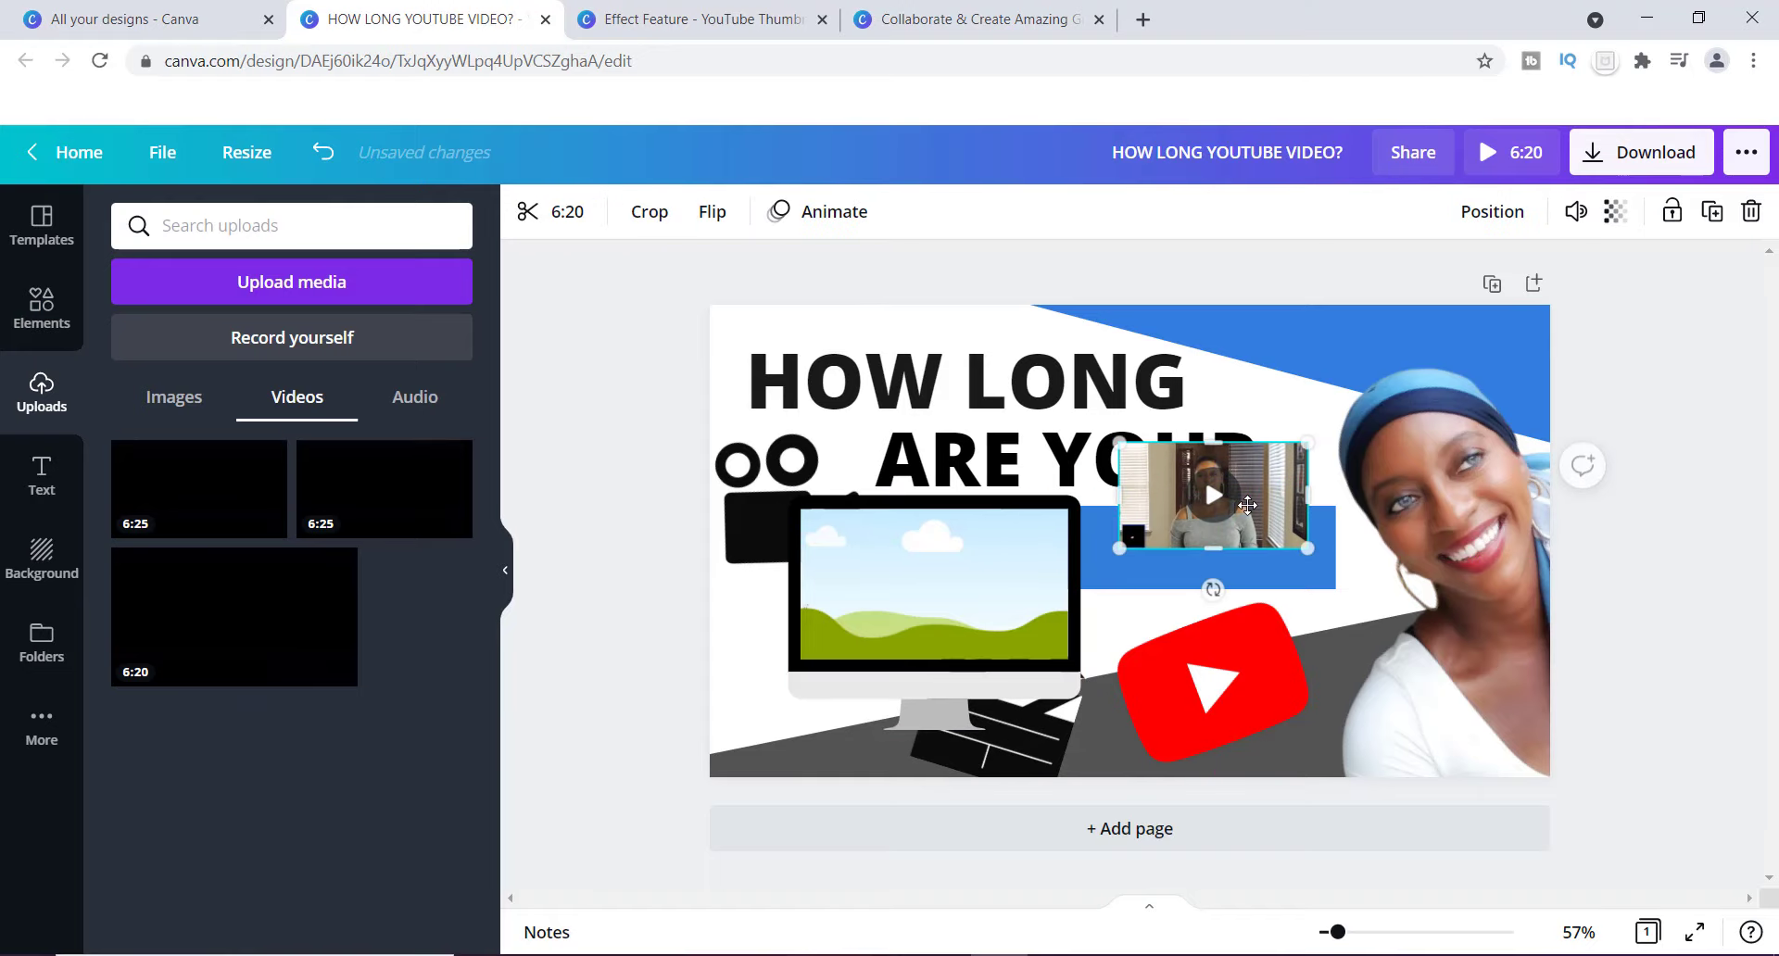
pyautogui.press('Delete')
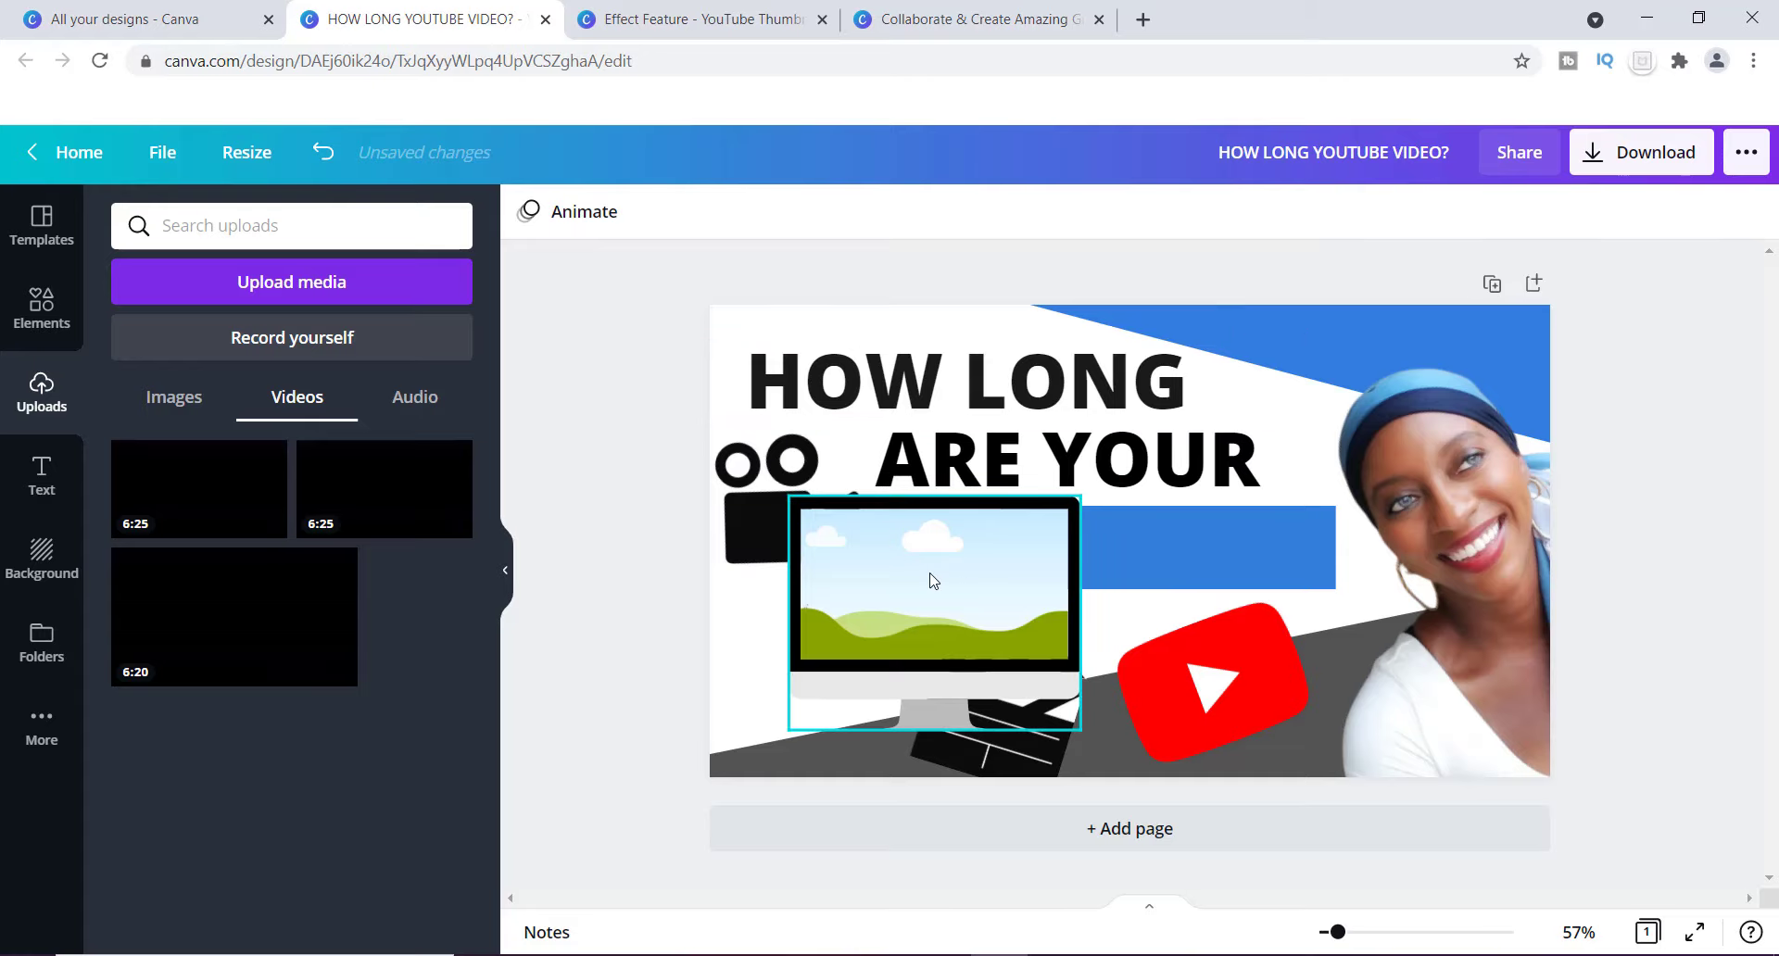
pyautogui.moveTo(262, 630); pyautogui.dragTo(864, 558)
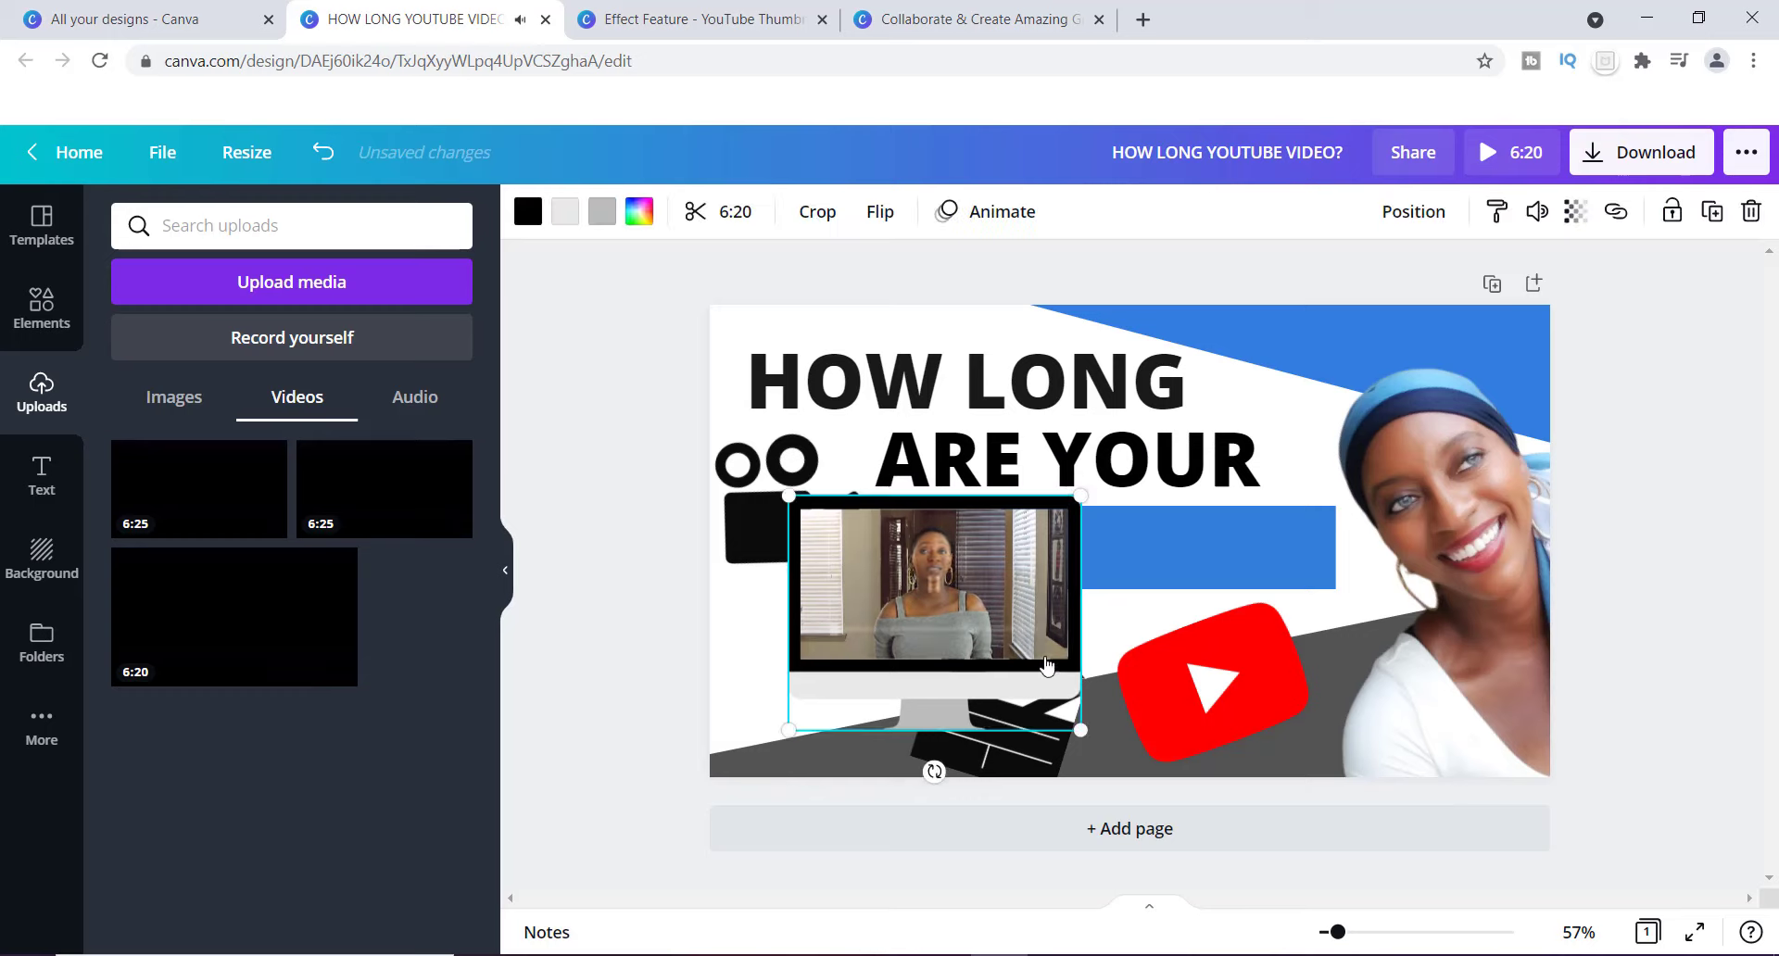
# Step: Shrink the monitor frame, tilt it counterclockwise, and place it in the thumbnail's lower-left corner beside the clapperboard
pyautogui.moveTo(1080, 730); pyautogui.dragTo(1231, 824)
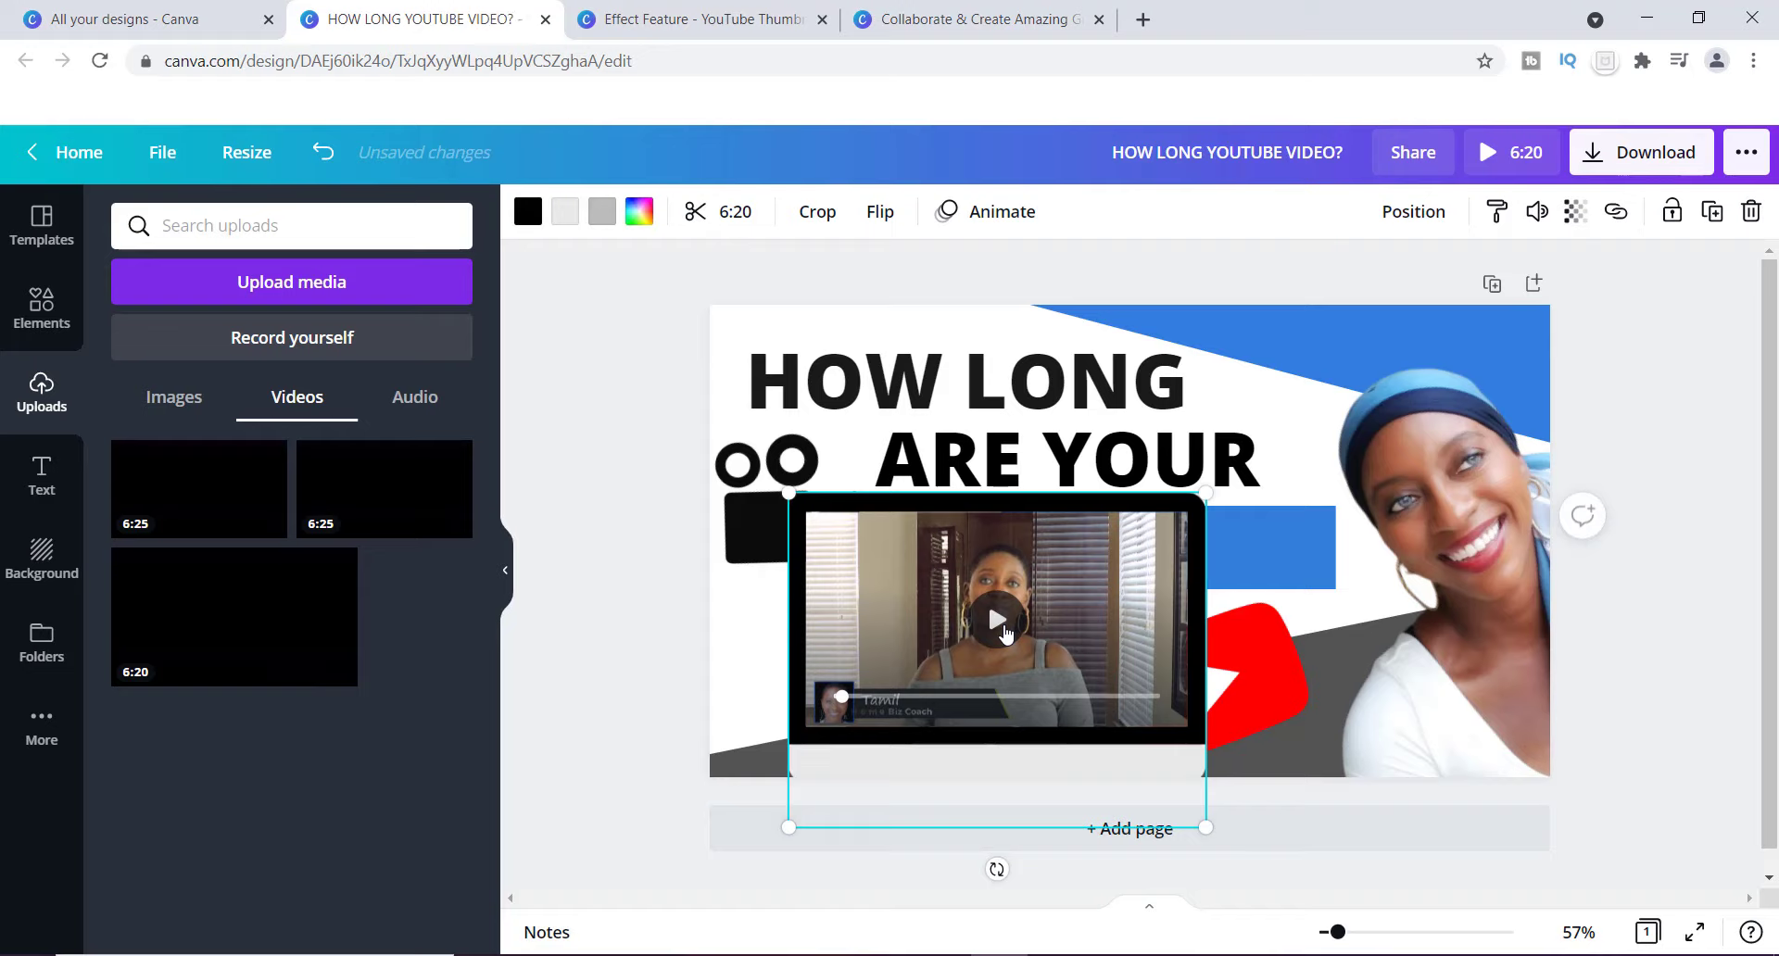
pyautogui.moveTo(811, 509); pyautogui.dragTo(935, 609)
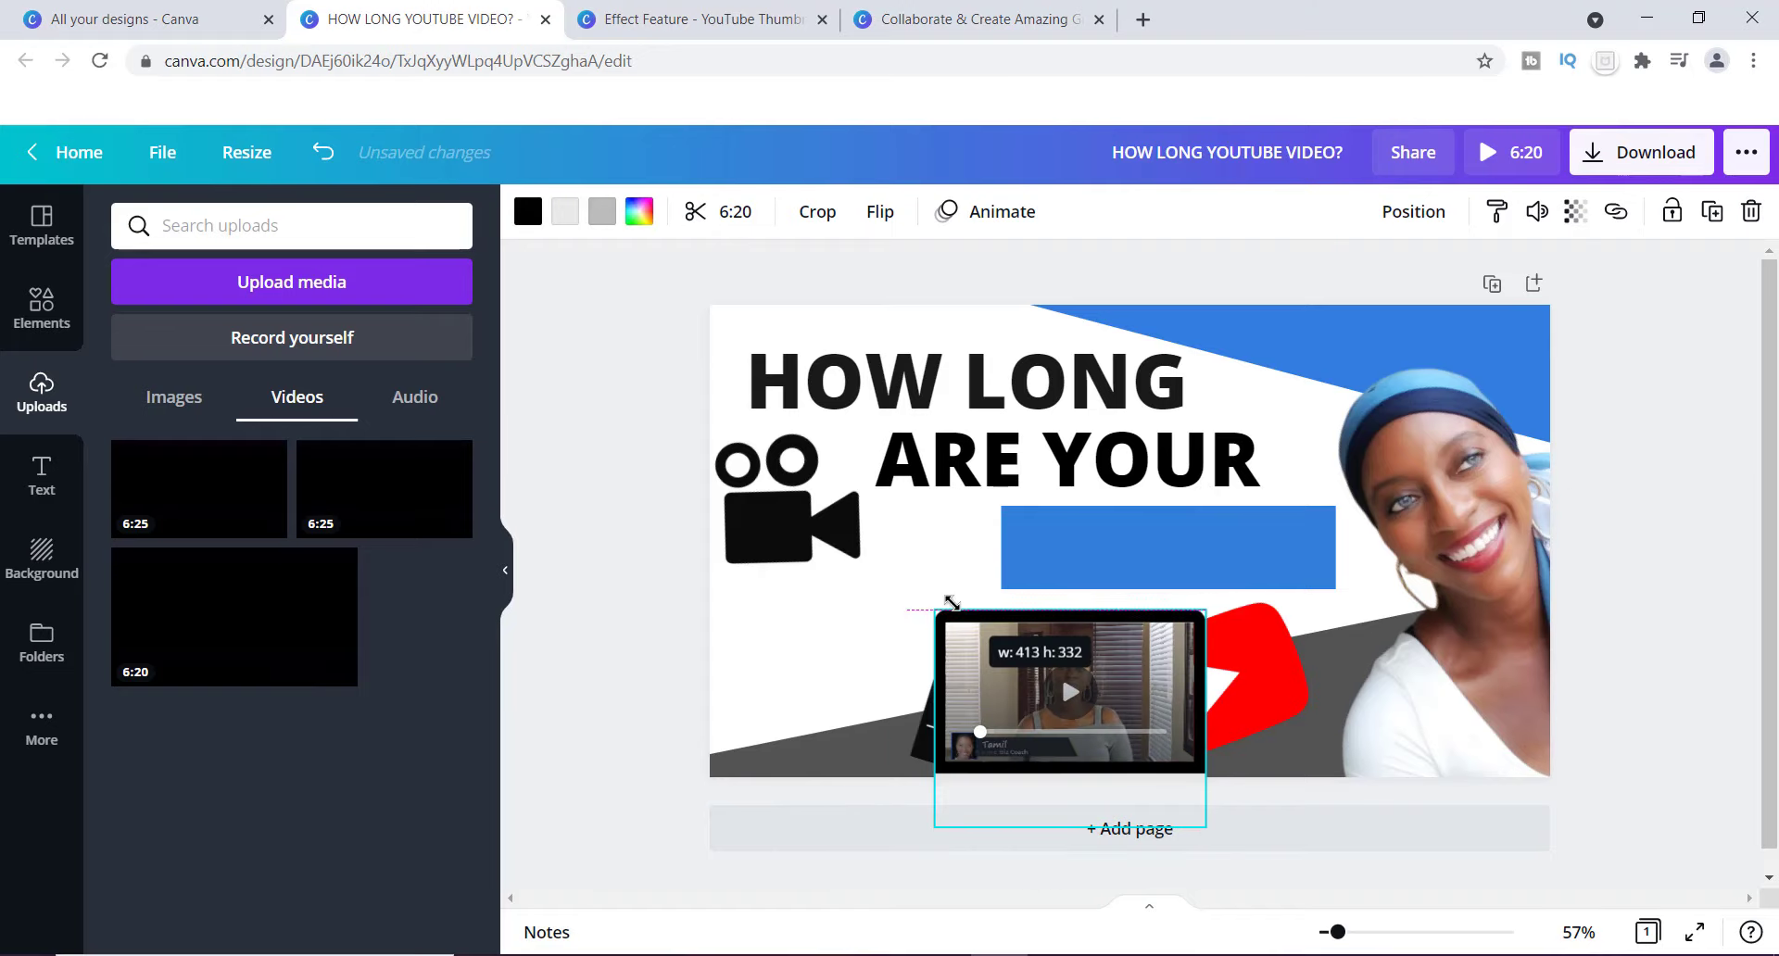
pyautogui.moveTo(1008, 656); pyautogui.dragTo(913, 549)
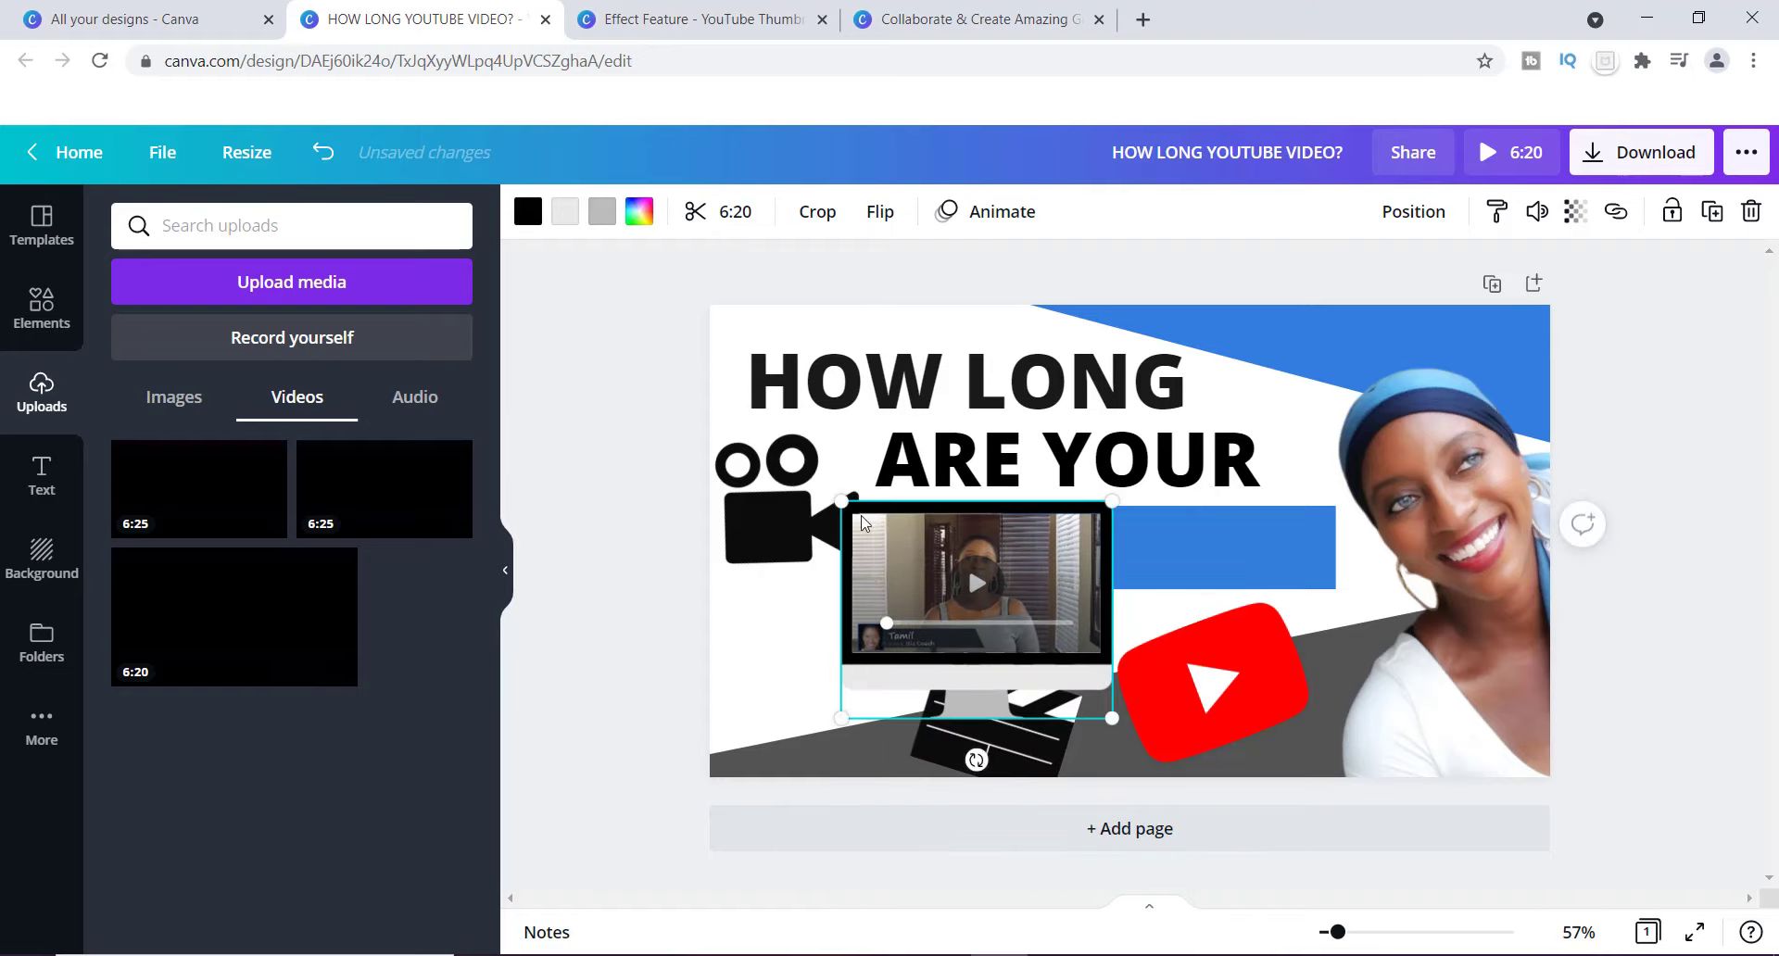
pyautogui.moveTo(843, 502); pyautogui.dragTo(908, 554)
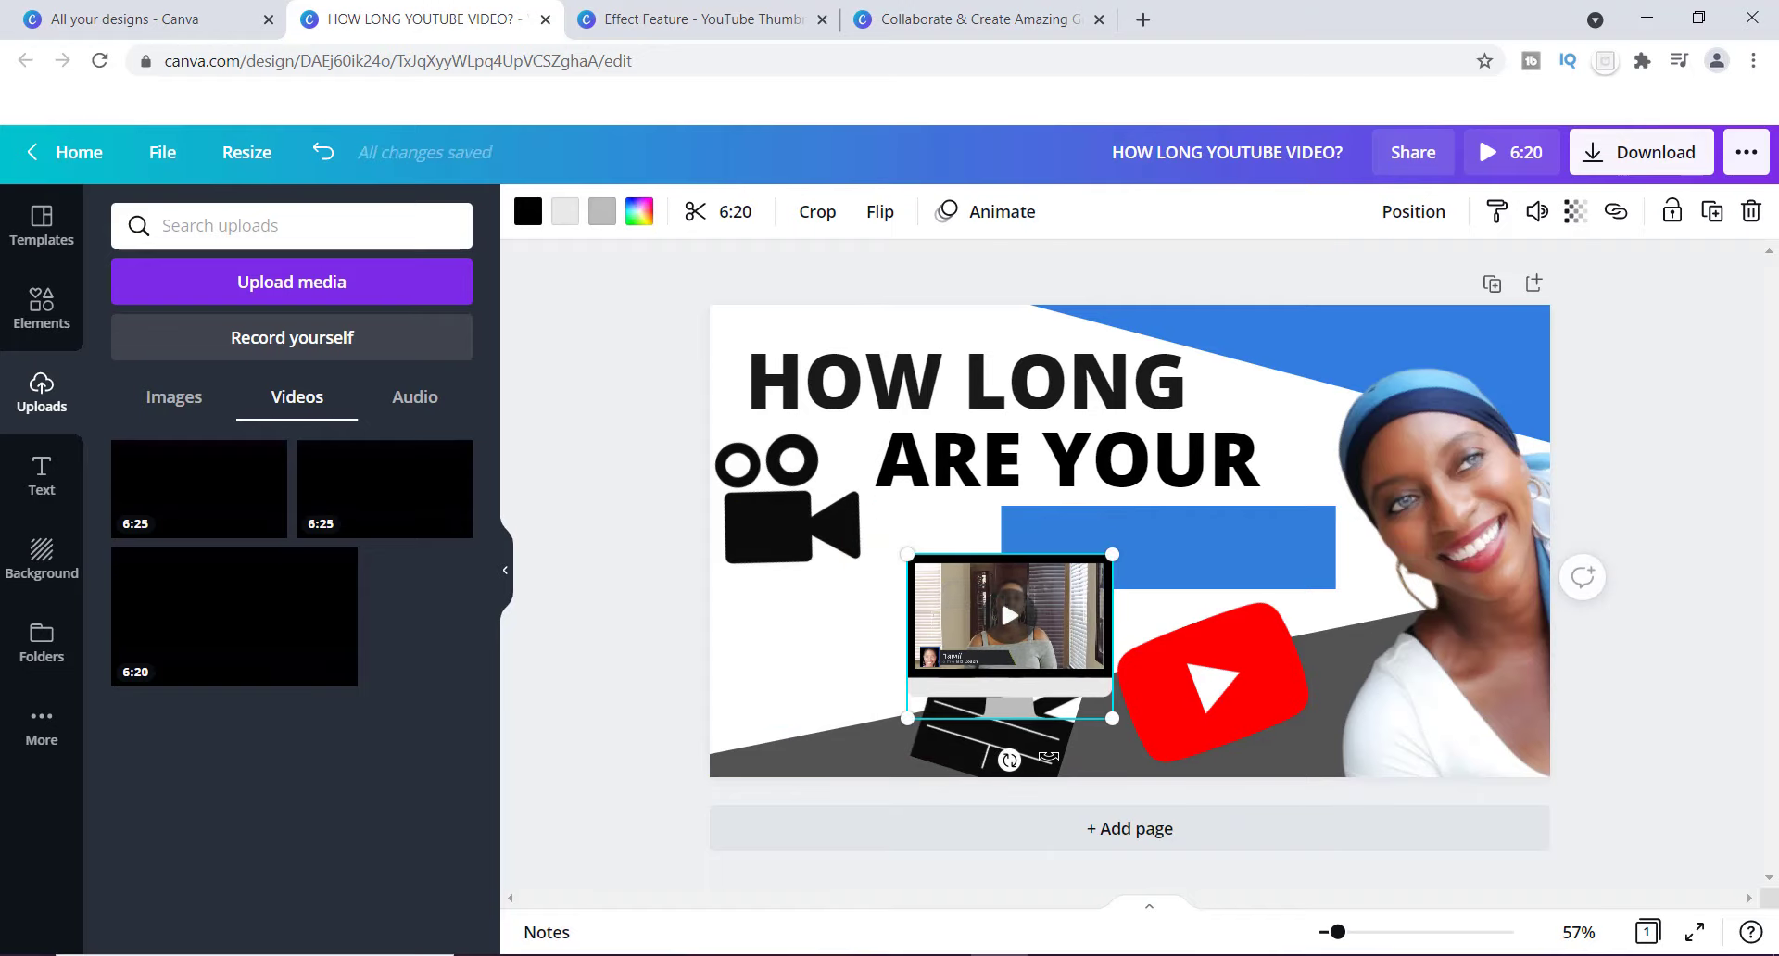
pyautogui.moveTo(1010, 760); pyautogui.dragTo(1065, 747)
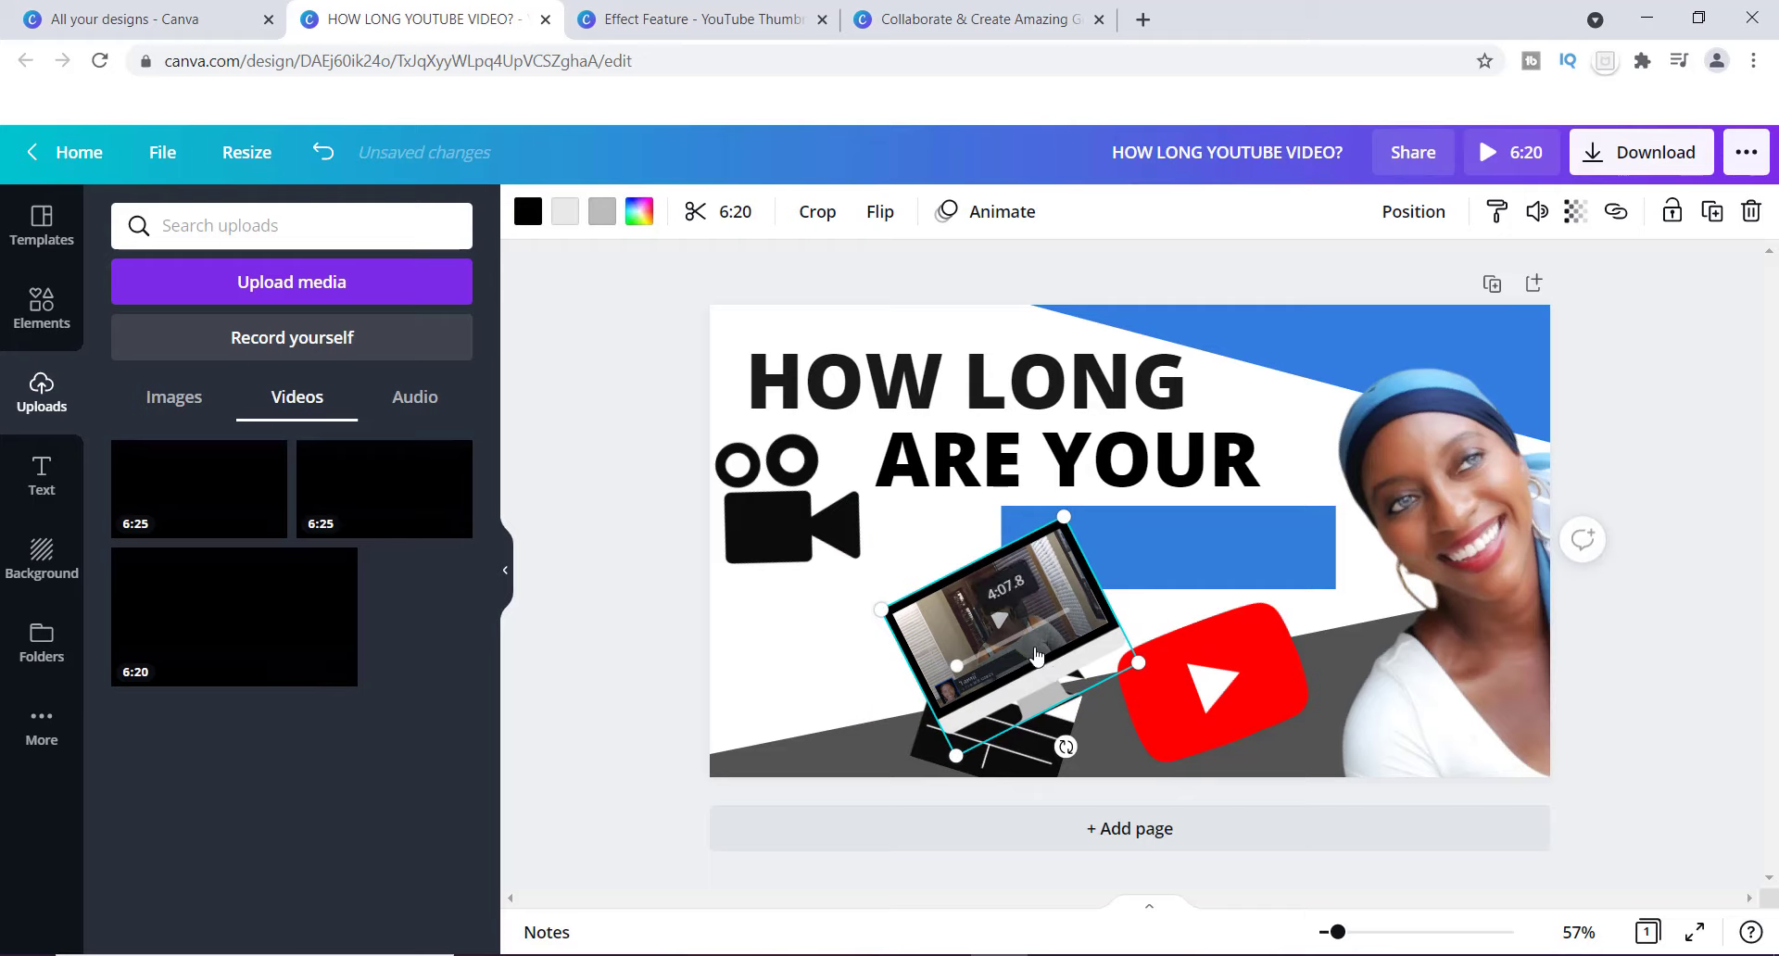
pyautogui.moveTo(956, 666); pyautogui.dragTo(894, 705)
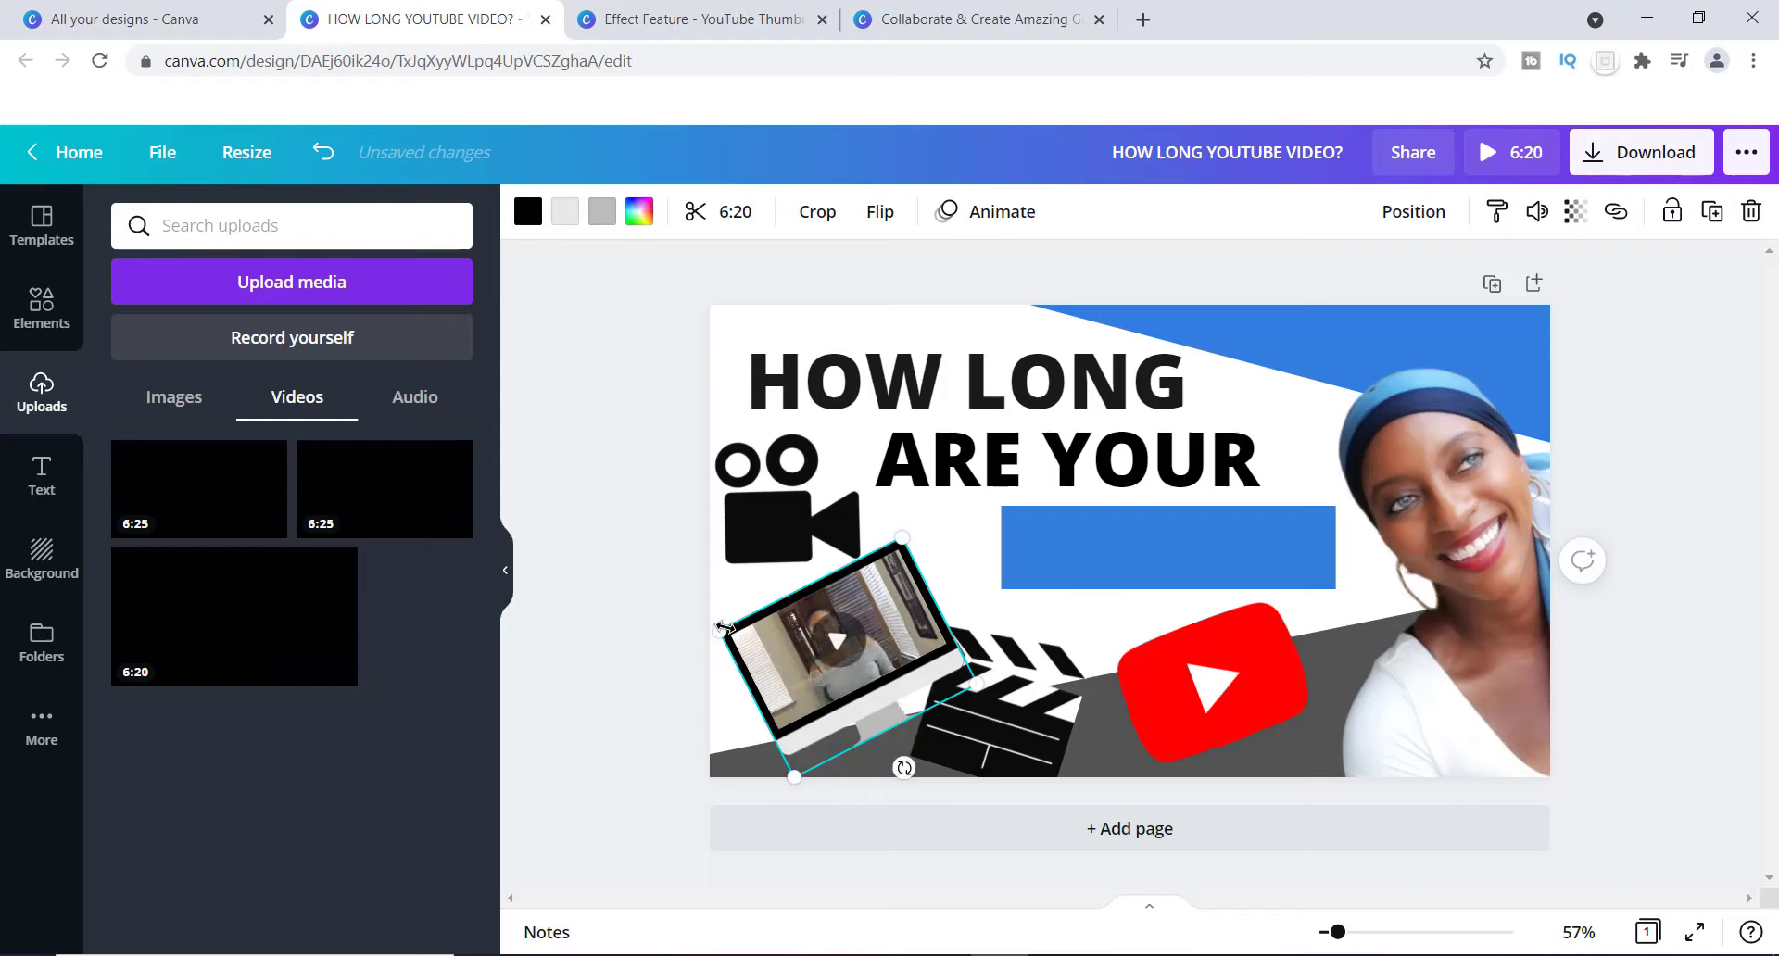
# Step: Scale down the tilted monitor frame and fit it against the thumbnail's left edge beside the clapperboard
pyautogui.moveTo(720, 631); pyautogui.dragTo(771, 640)
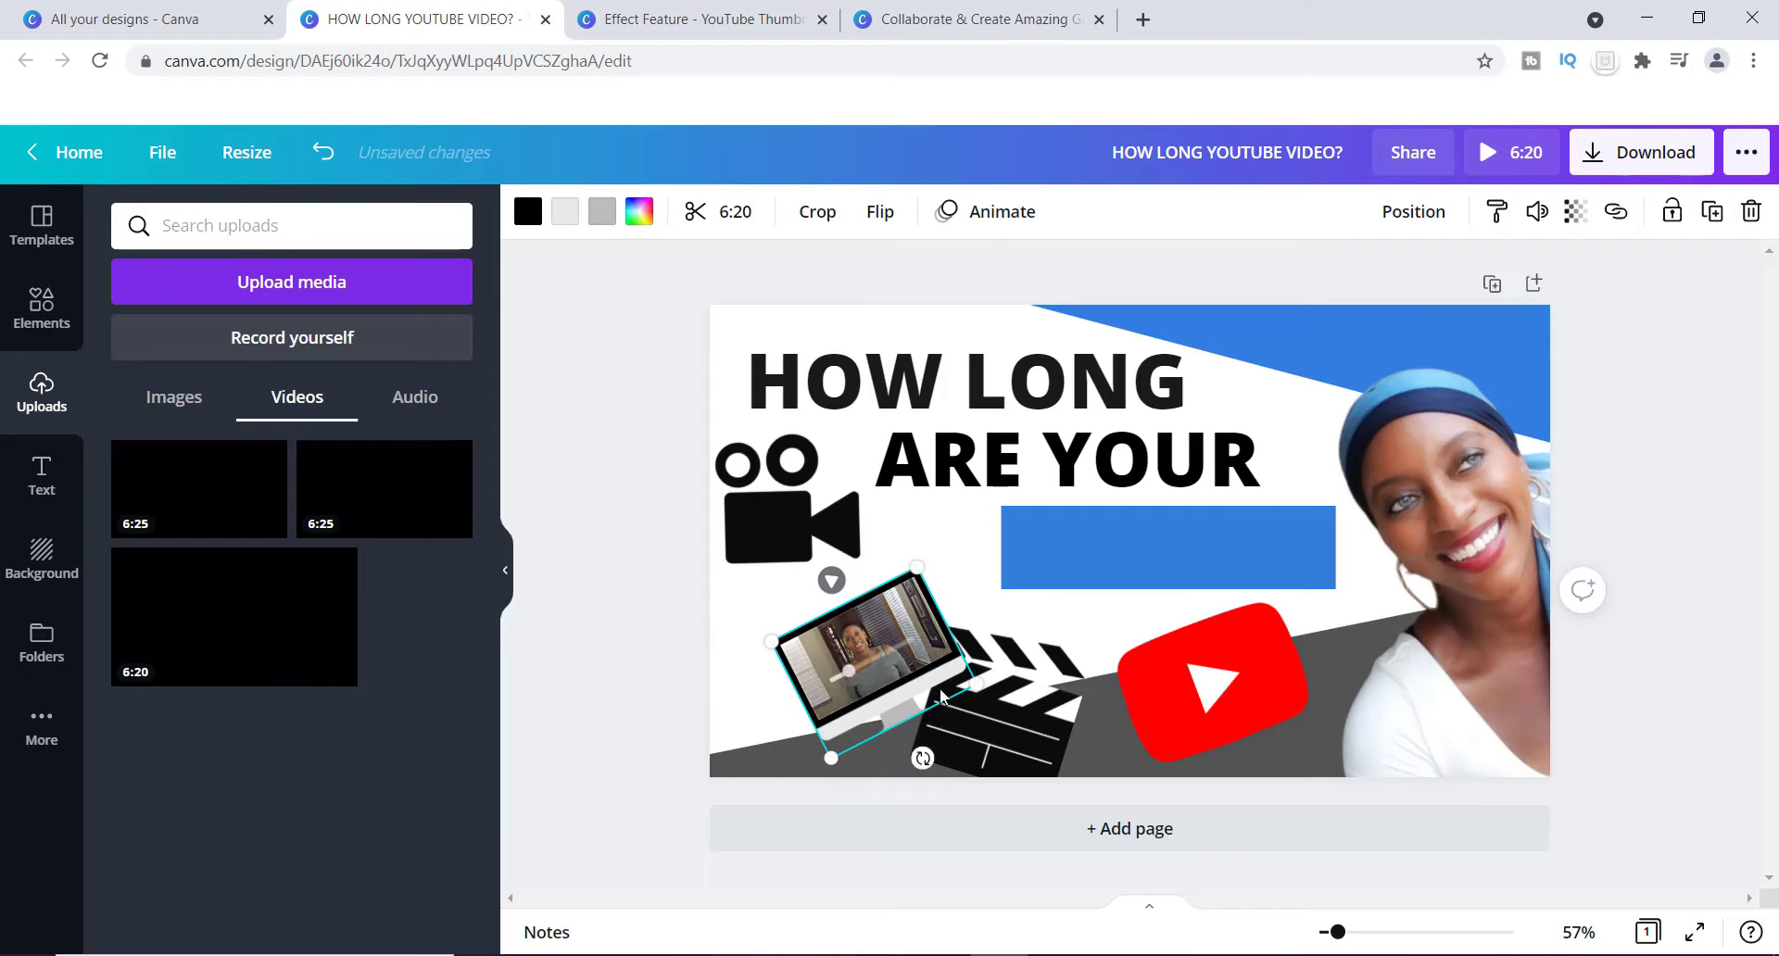
pyautogui.moveTo(924, 693)
pyautogui.mouseDown()
pyautogui.moveTo(870, 683)
pyautogui.moveTo(936, 686)
pyautogui.mouseUp()
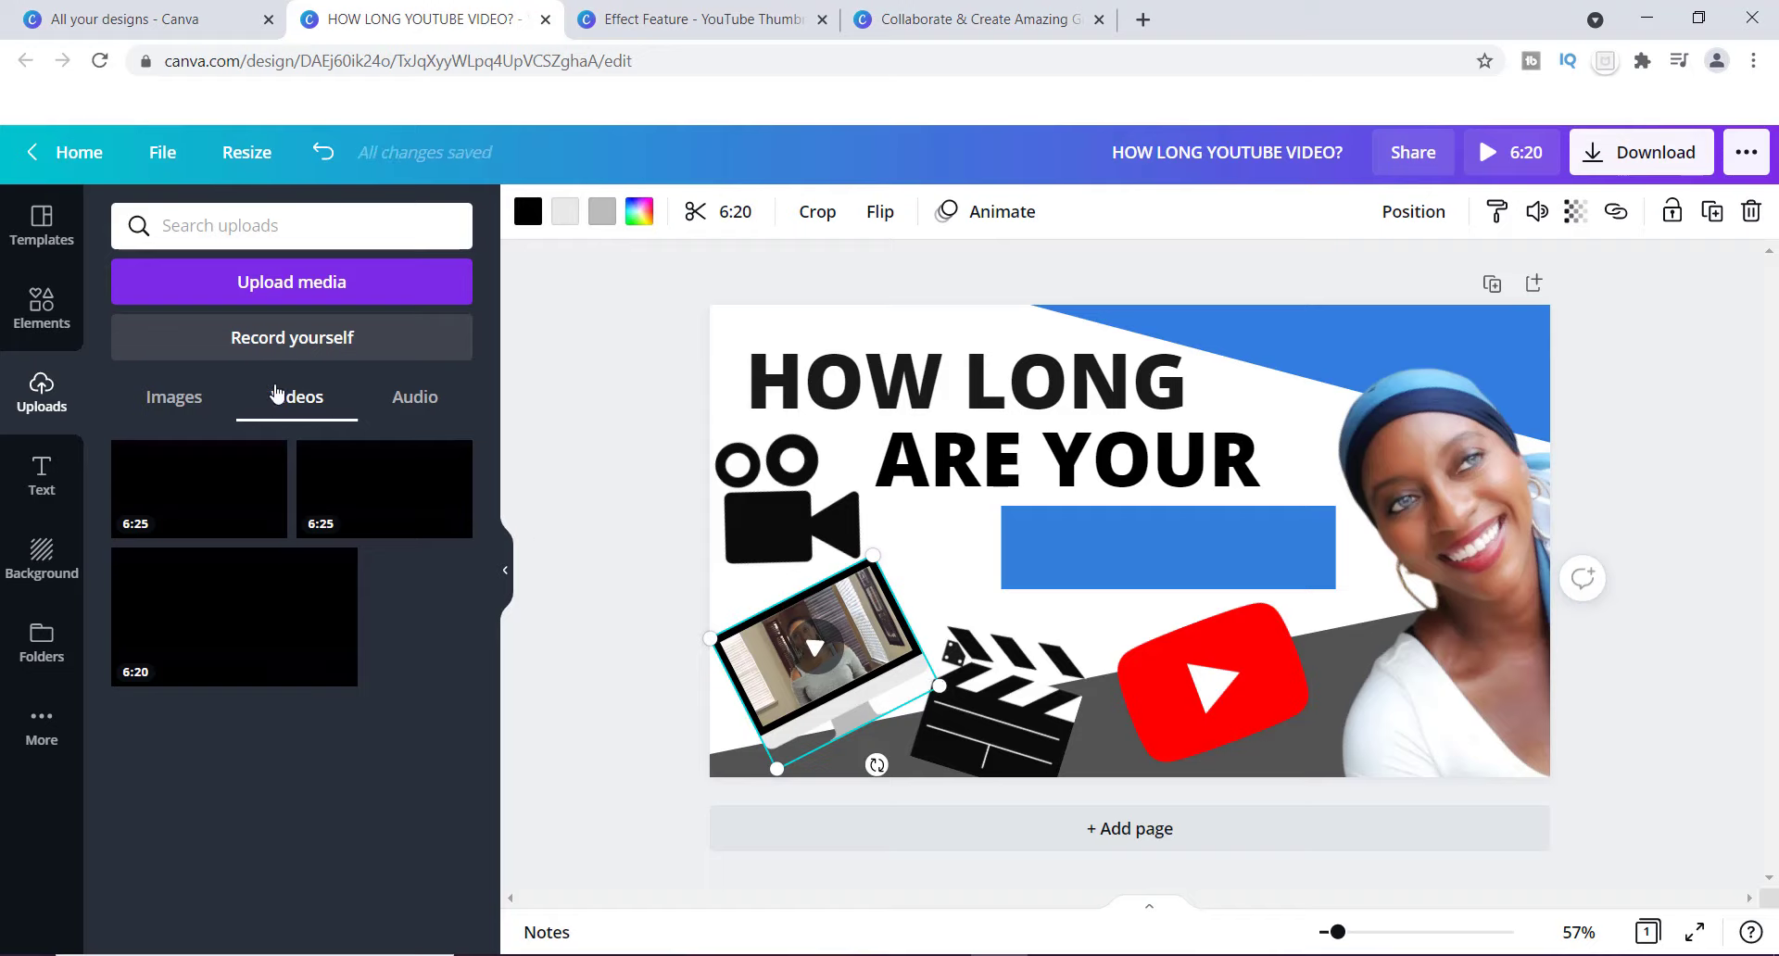
# Step: Look through the uploaded audio and videos, and review the sources available for uploading media from a device
pyautogui.click(429, 397)
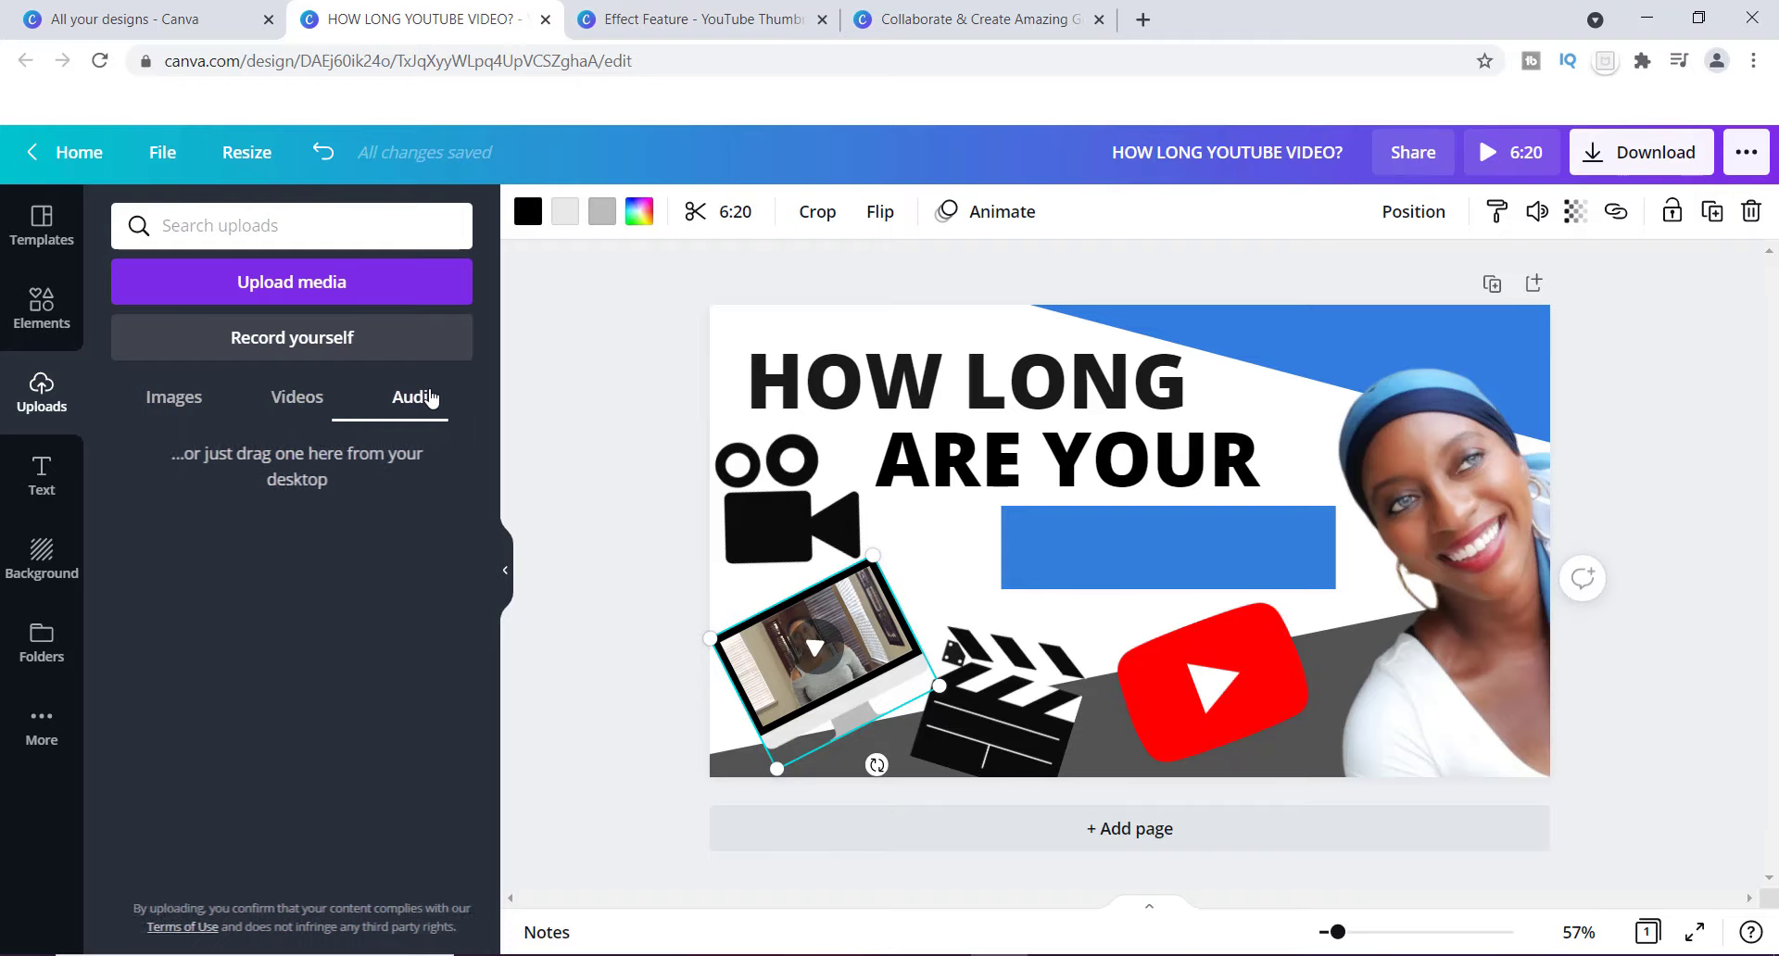
pyautogui.click(309, 399)
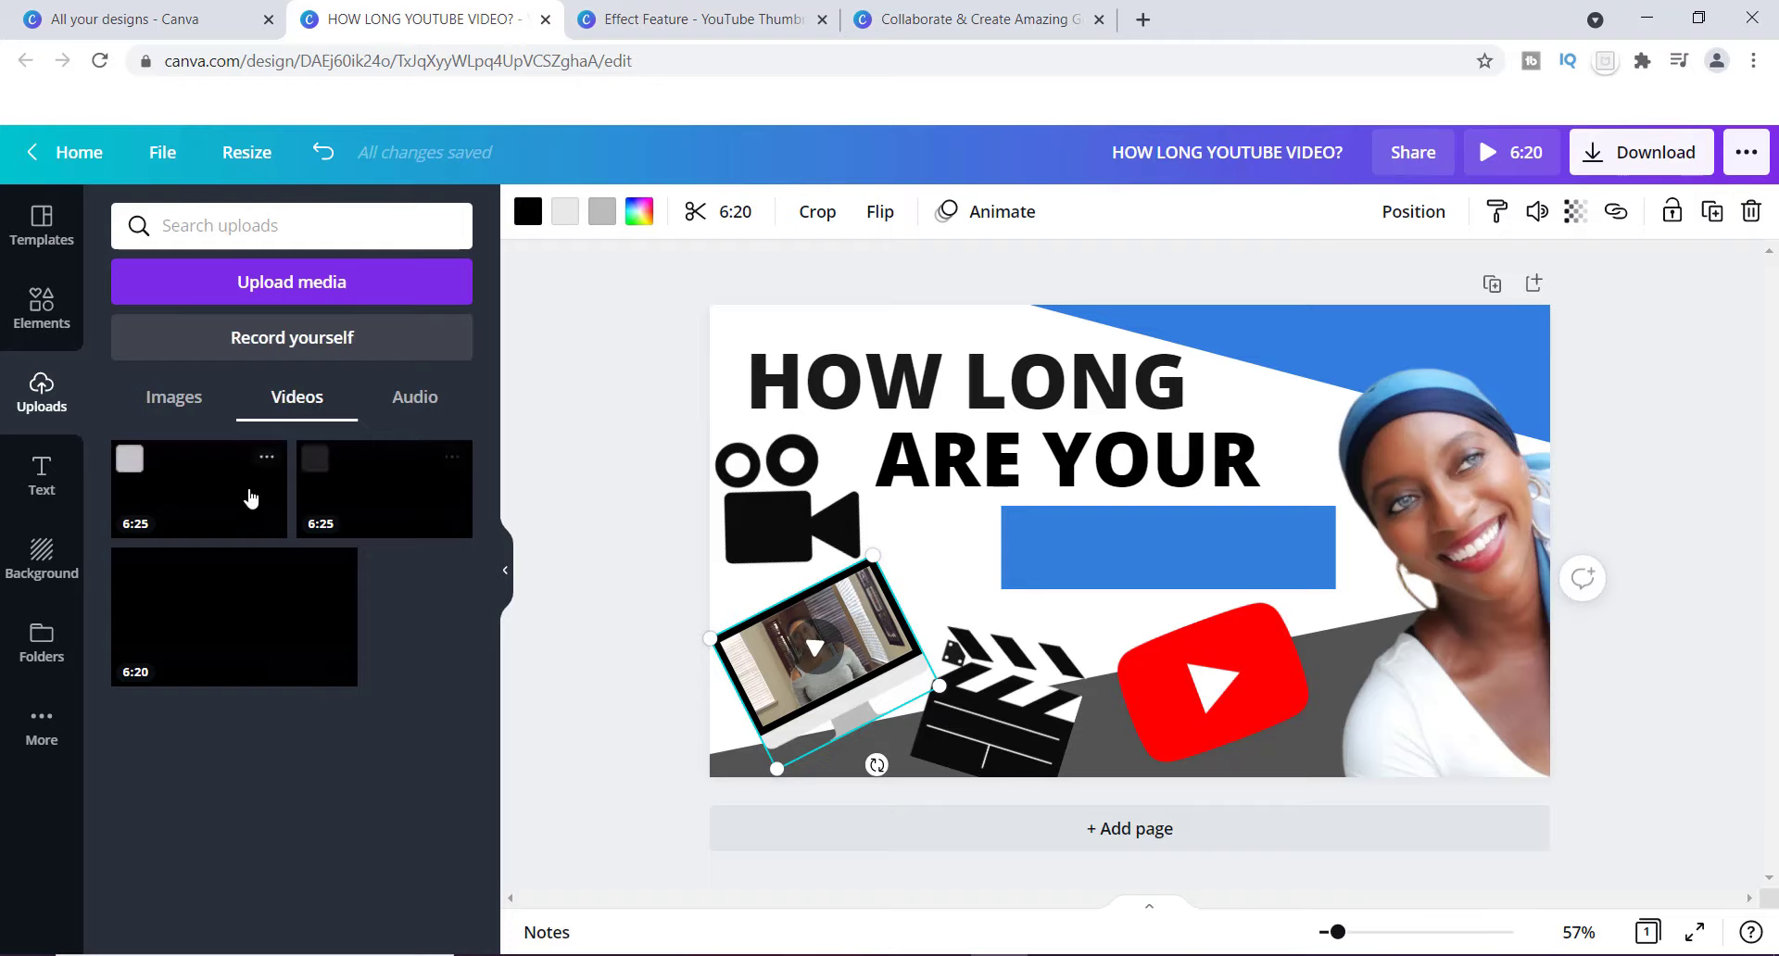
pyautogui.moveTo(248, 498)
pyautogui.moveTo(344, 503)
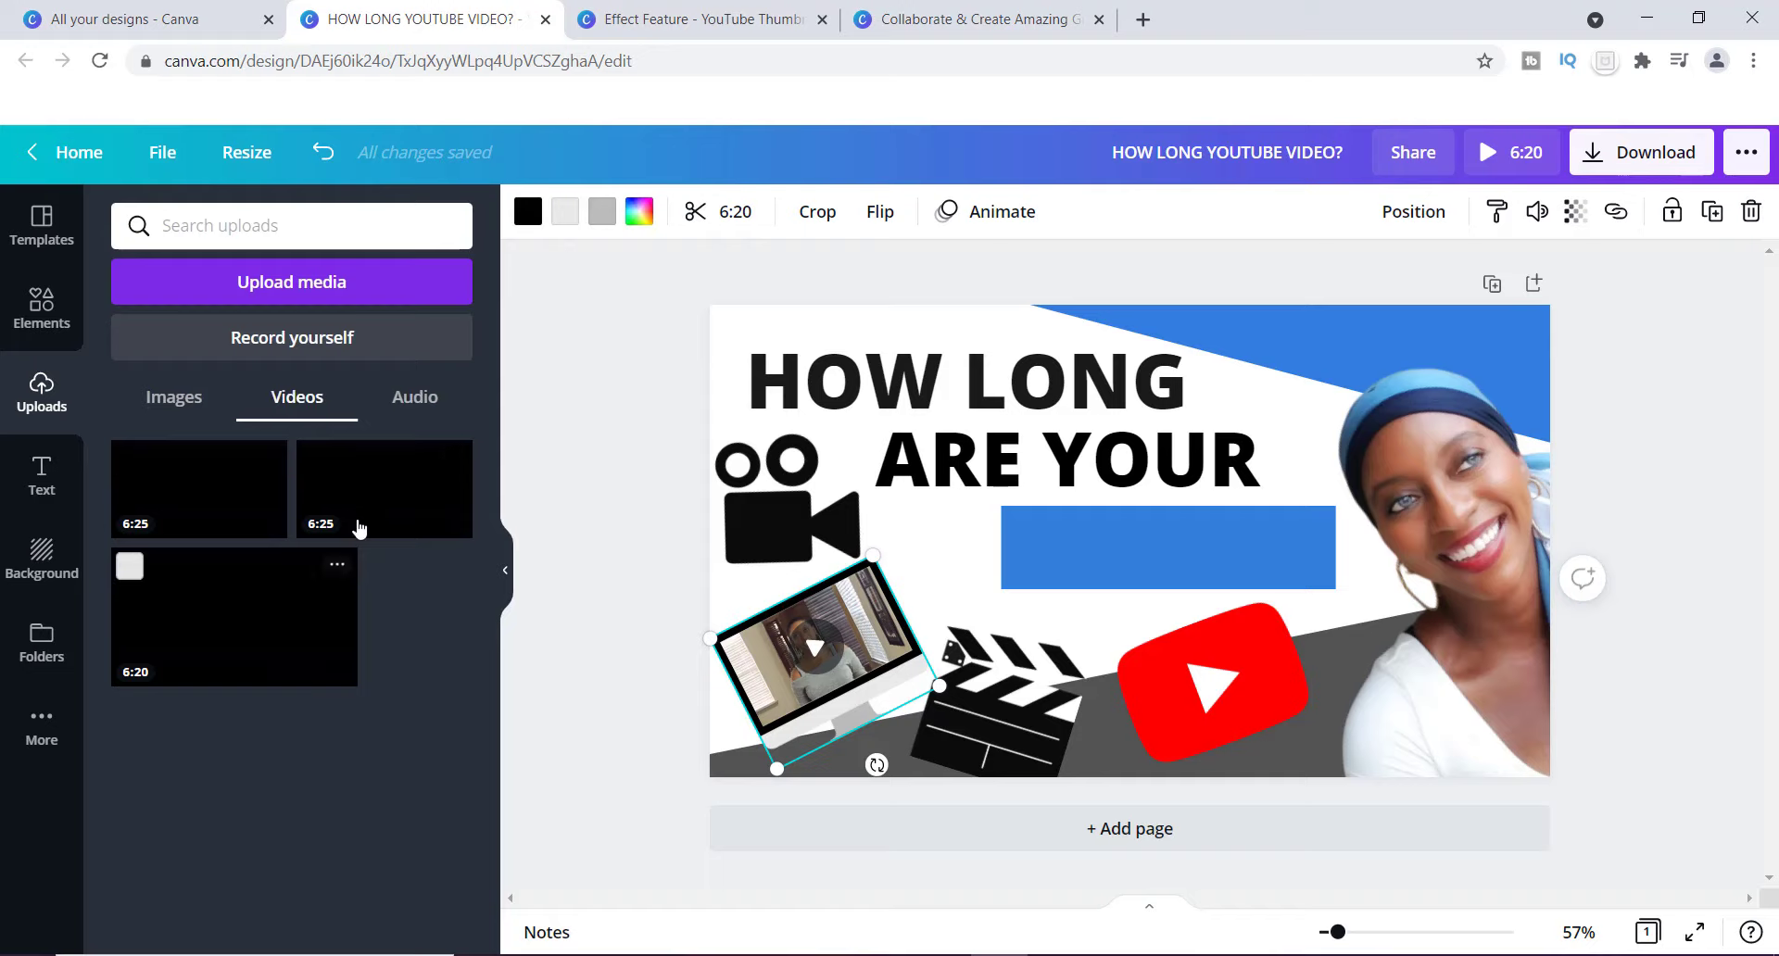
pyautogui.click(238, 284)
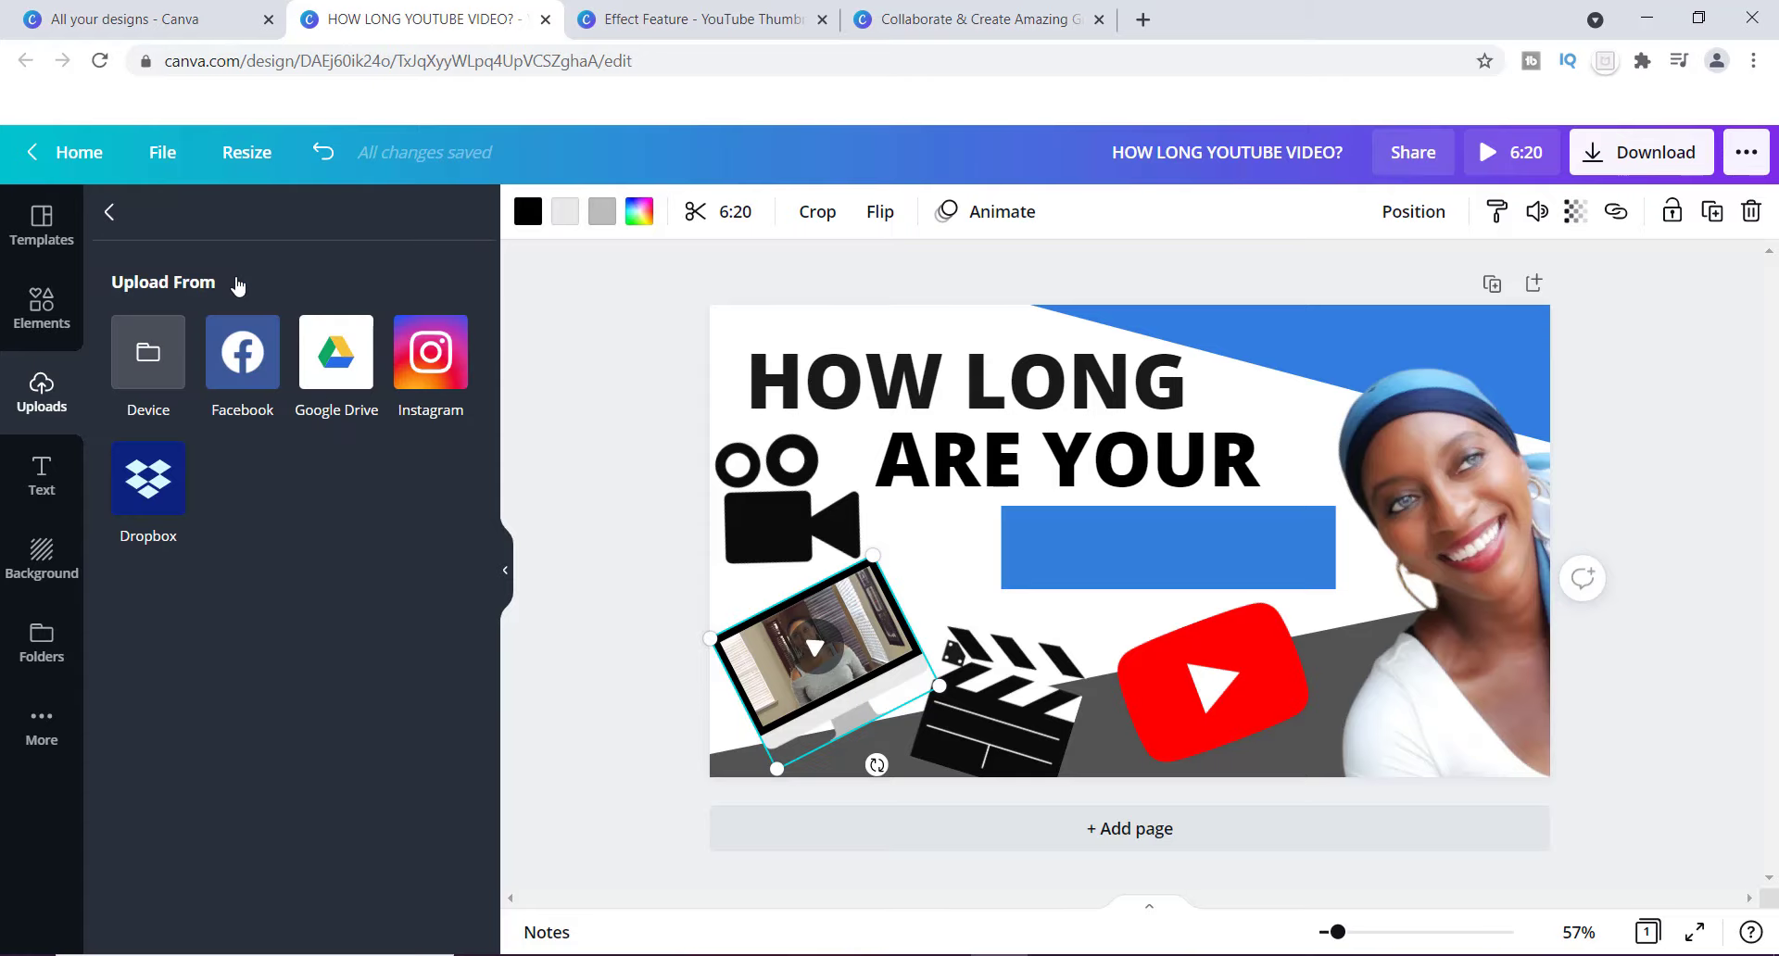
pyautogui.click(151, 370)
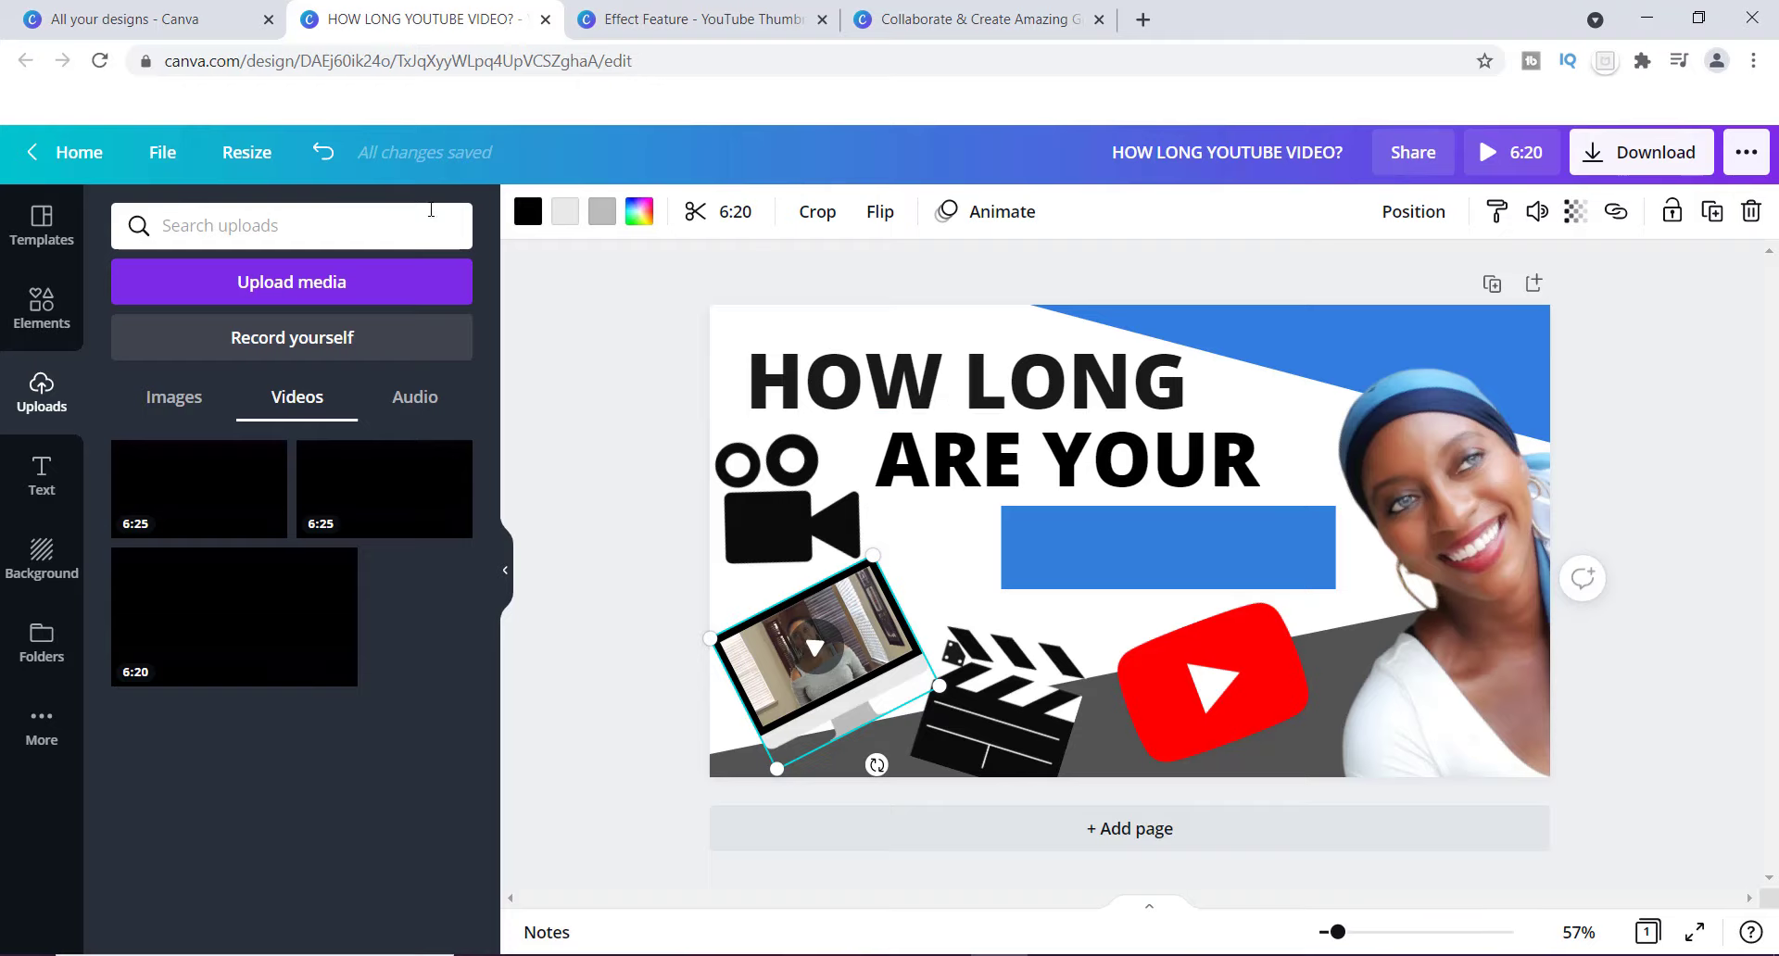
# Step: Undo the last resize of the monitor frame and view its layering and alignment options
pyautogui.click(322, 155)
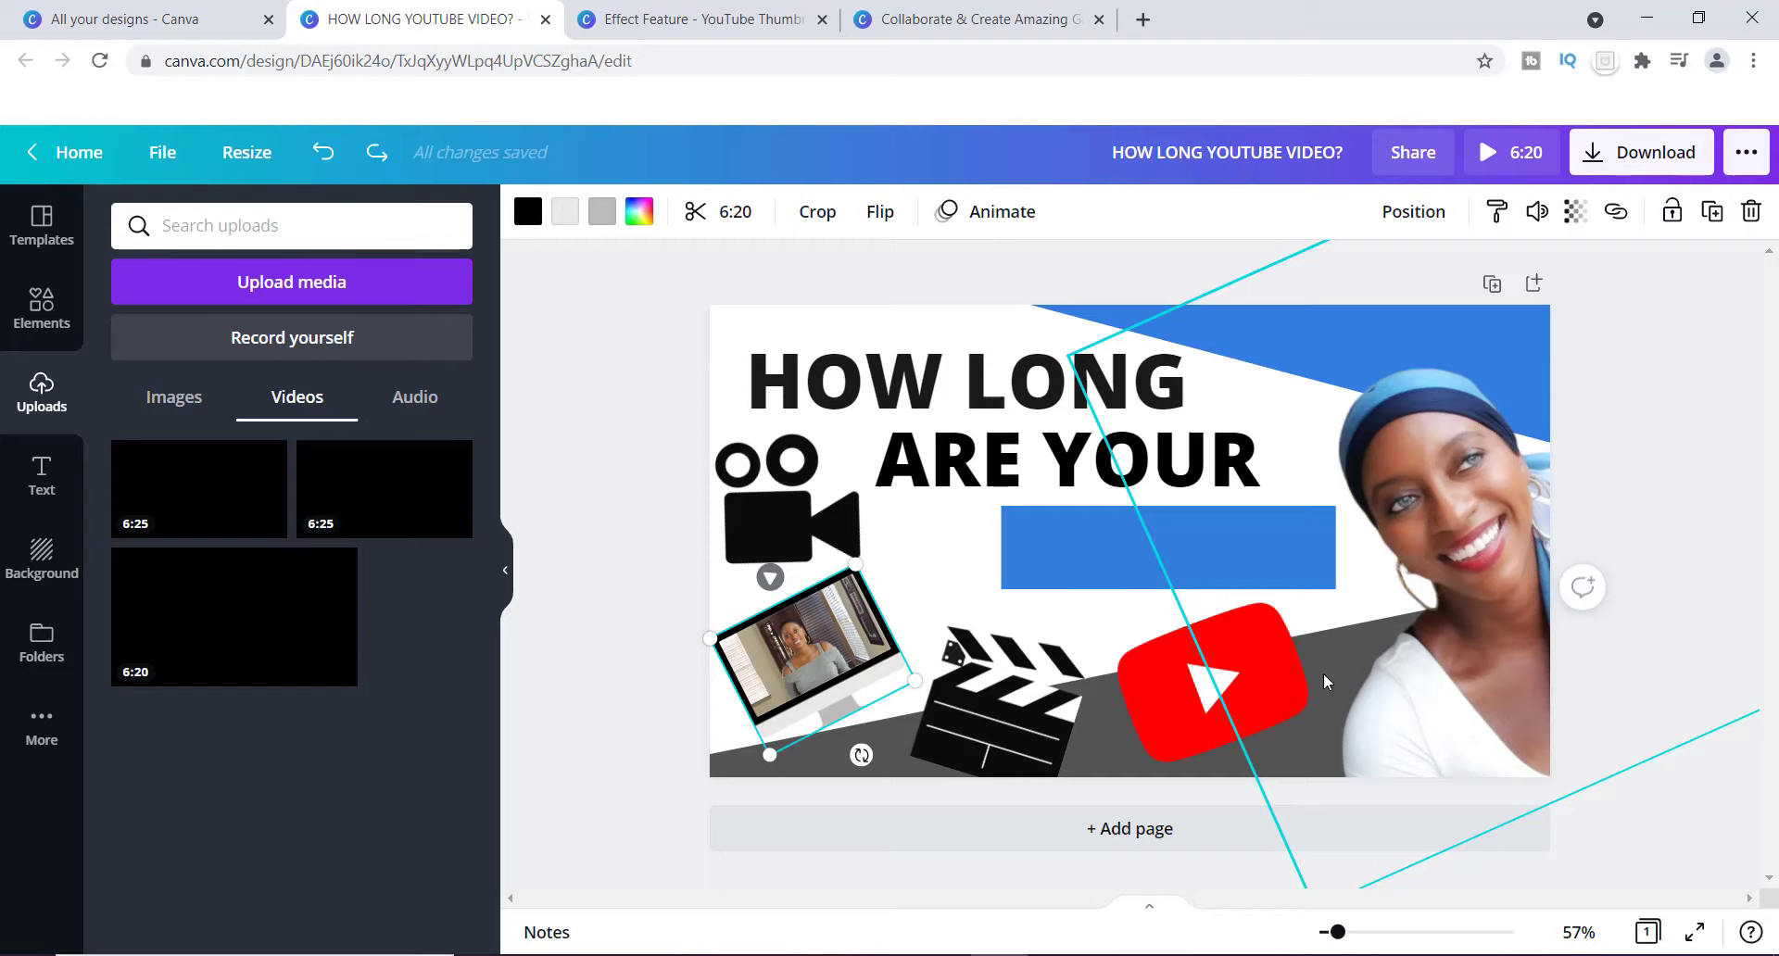
pyautogui.click(1402, 222)
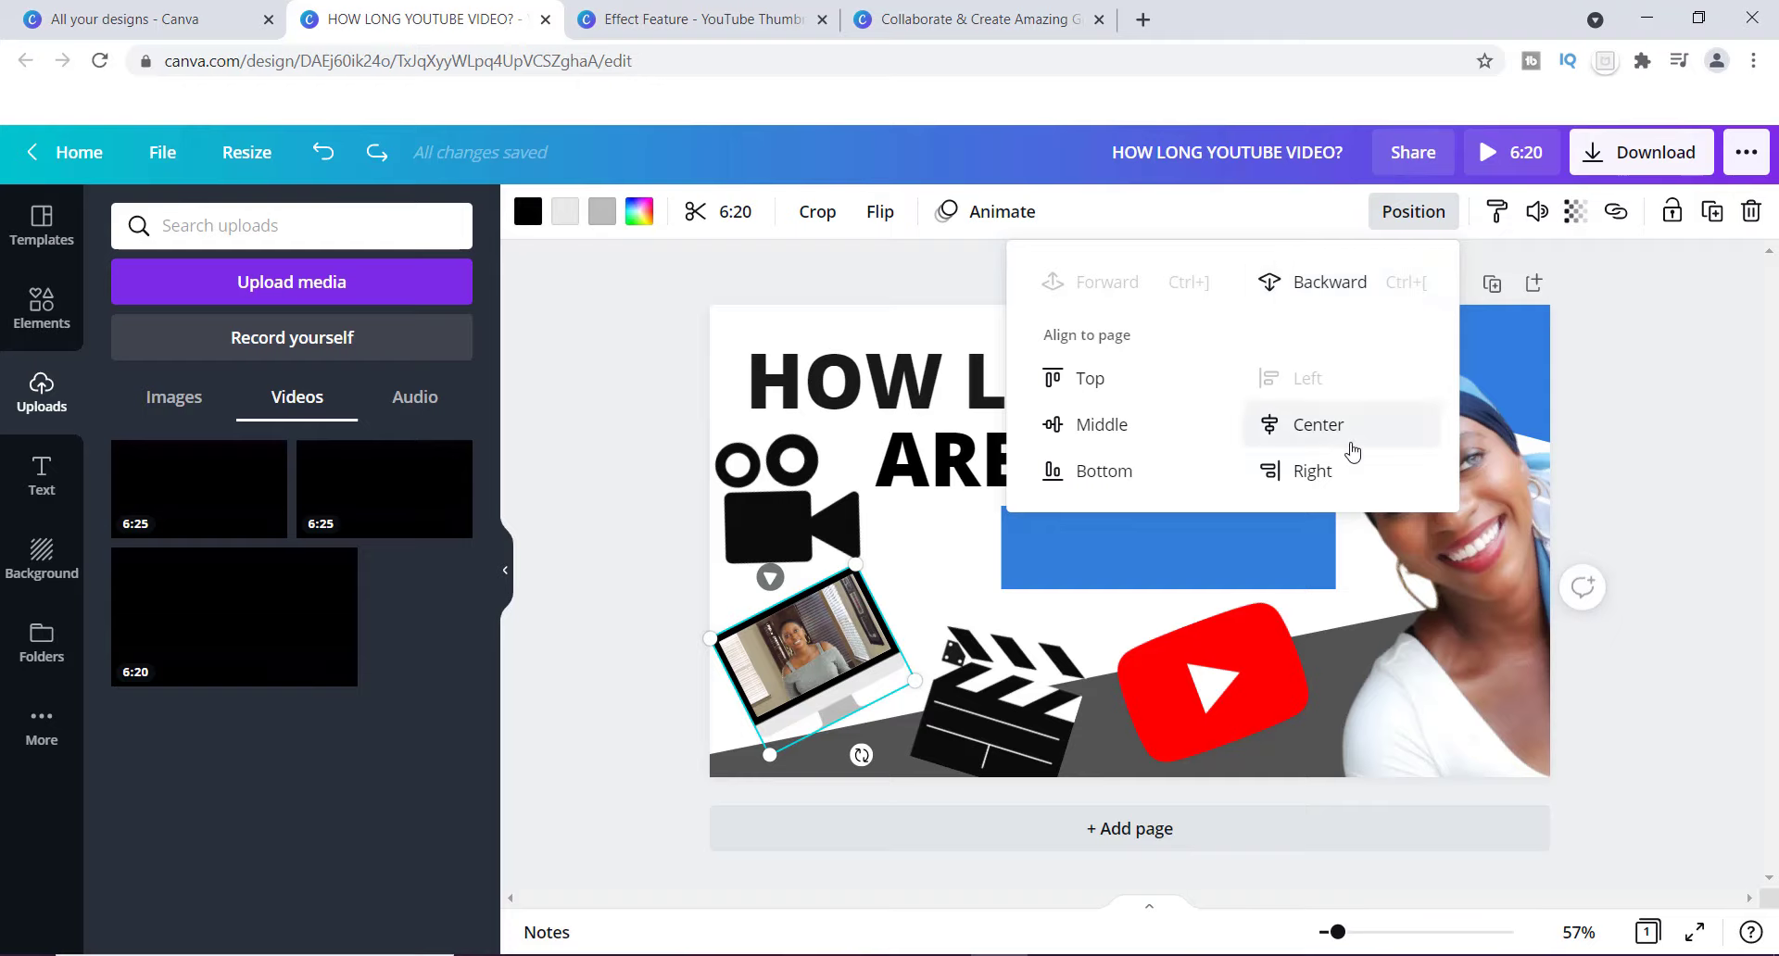
pyautogui.click(1091, 616)
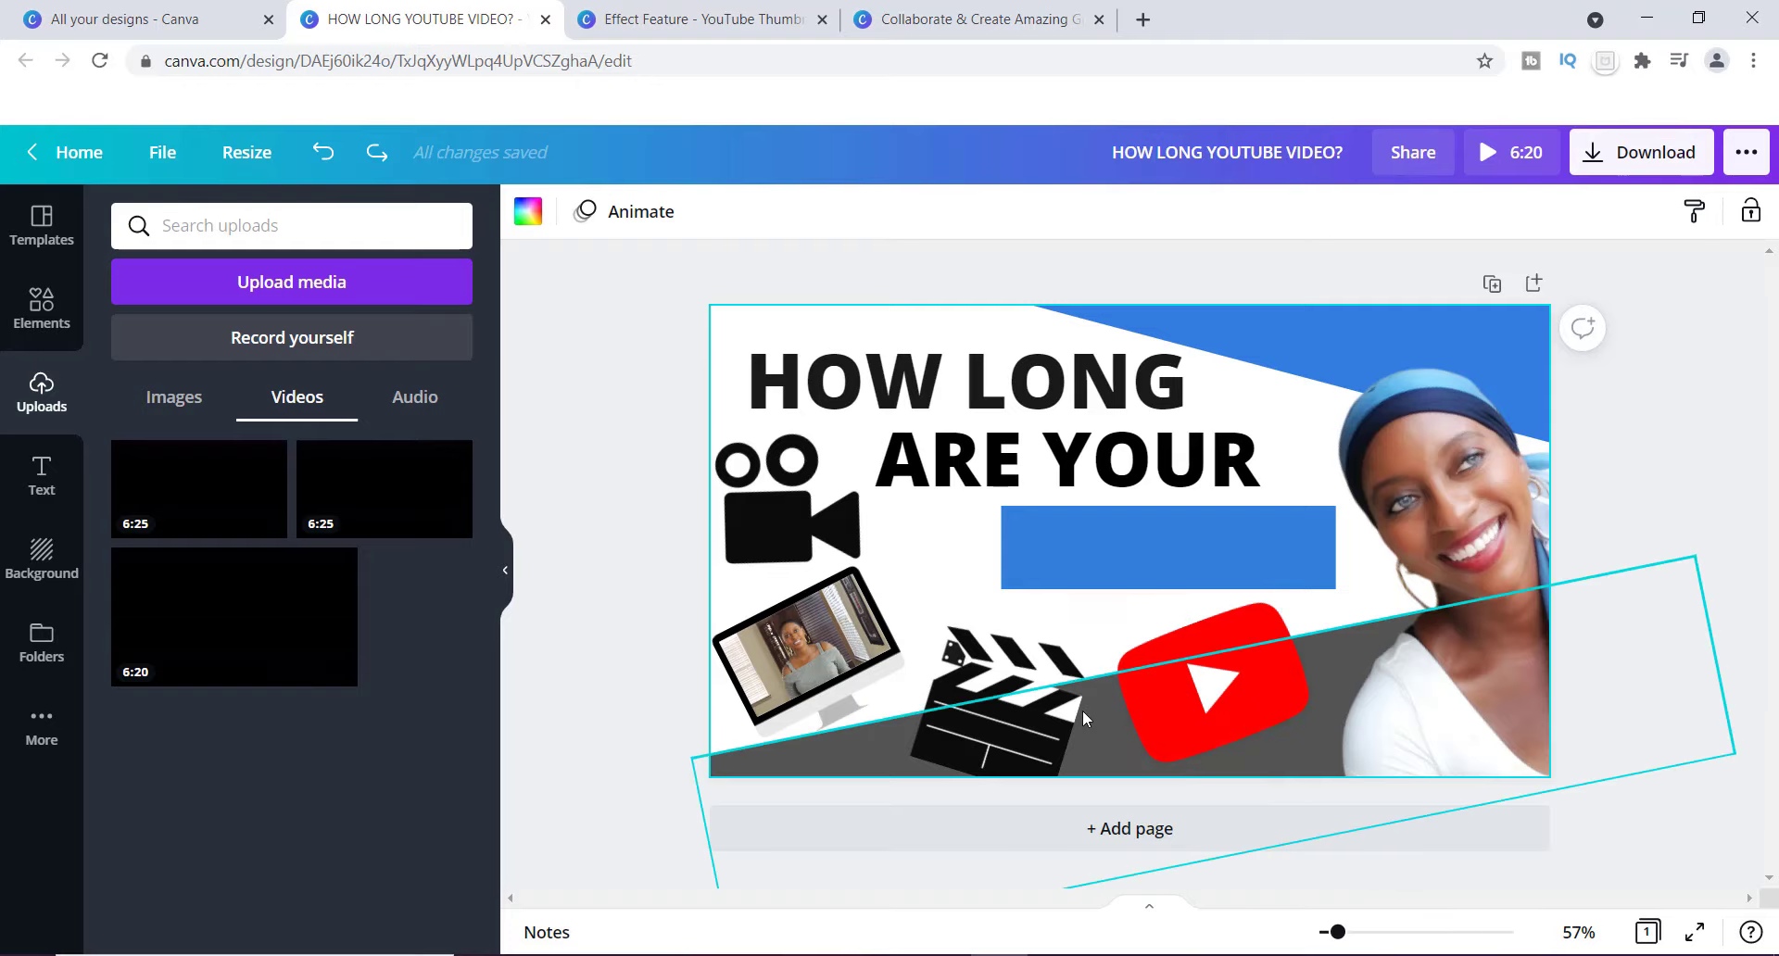
# Step: Send the red YouTube logo backward until it sits behind the dark grey diagonal shape
pyautogui.click(1179, 684)
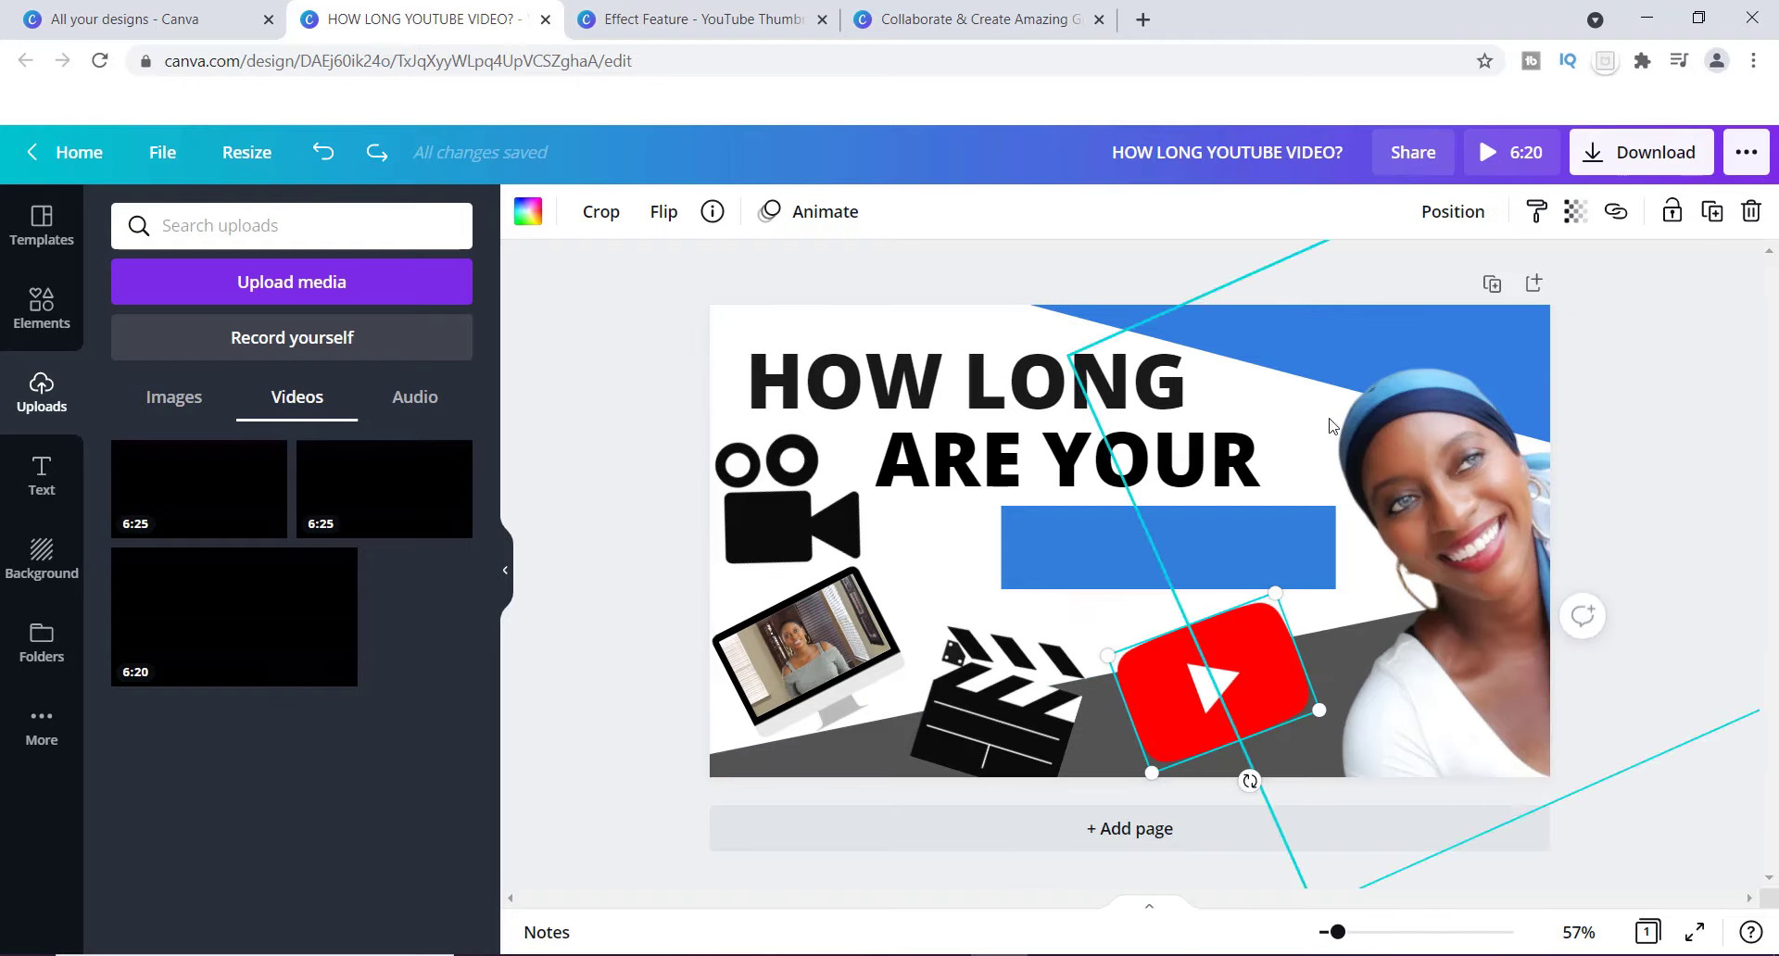
pyautogui.click(1453, 212)
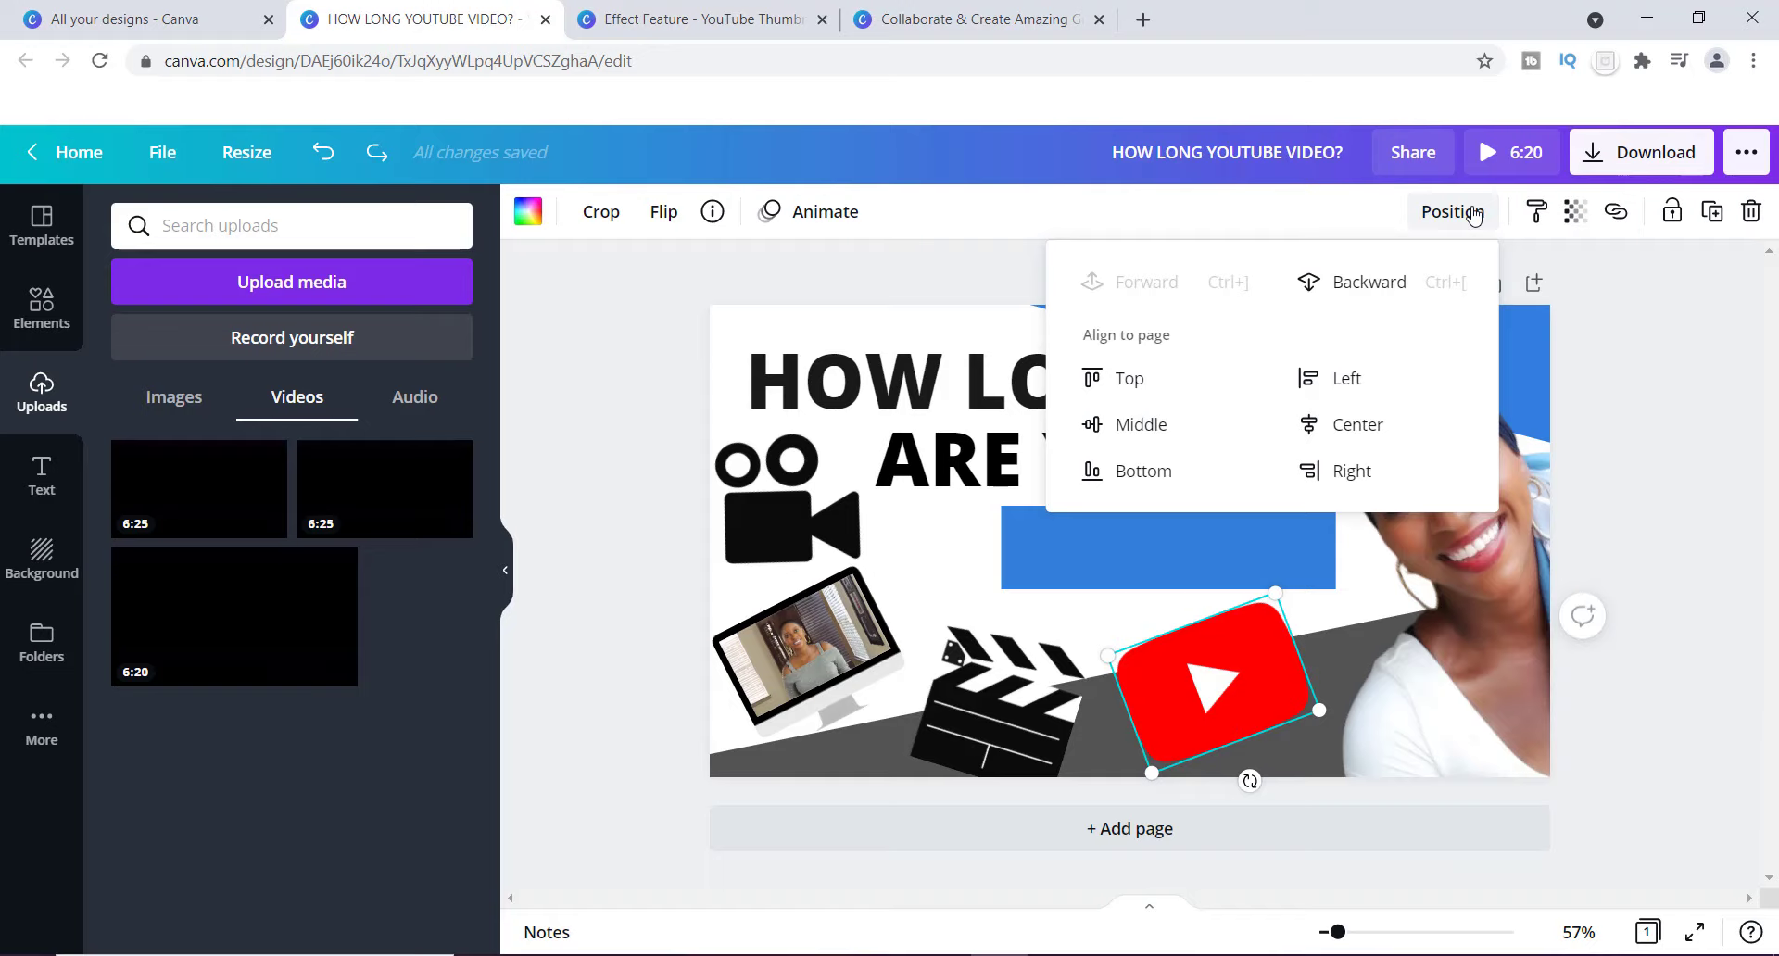
pyautogui.click(1370, 283)
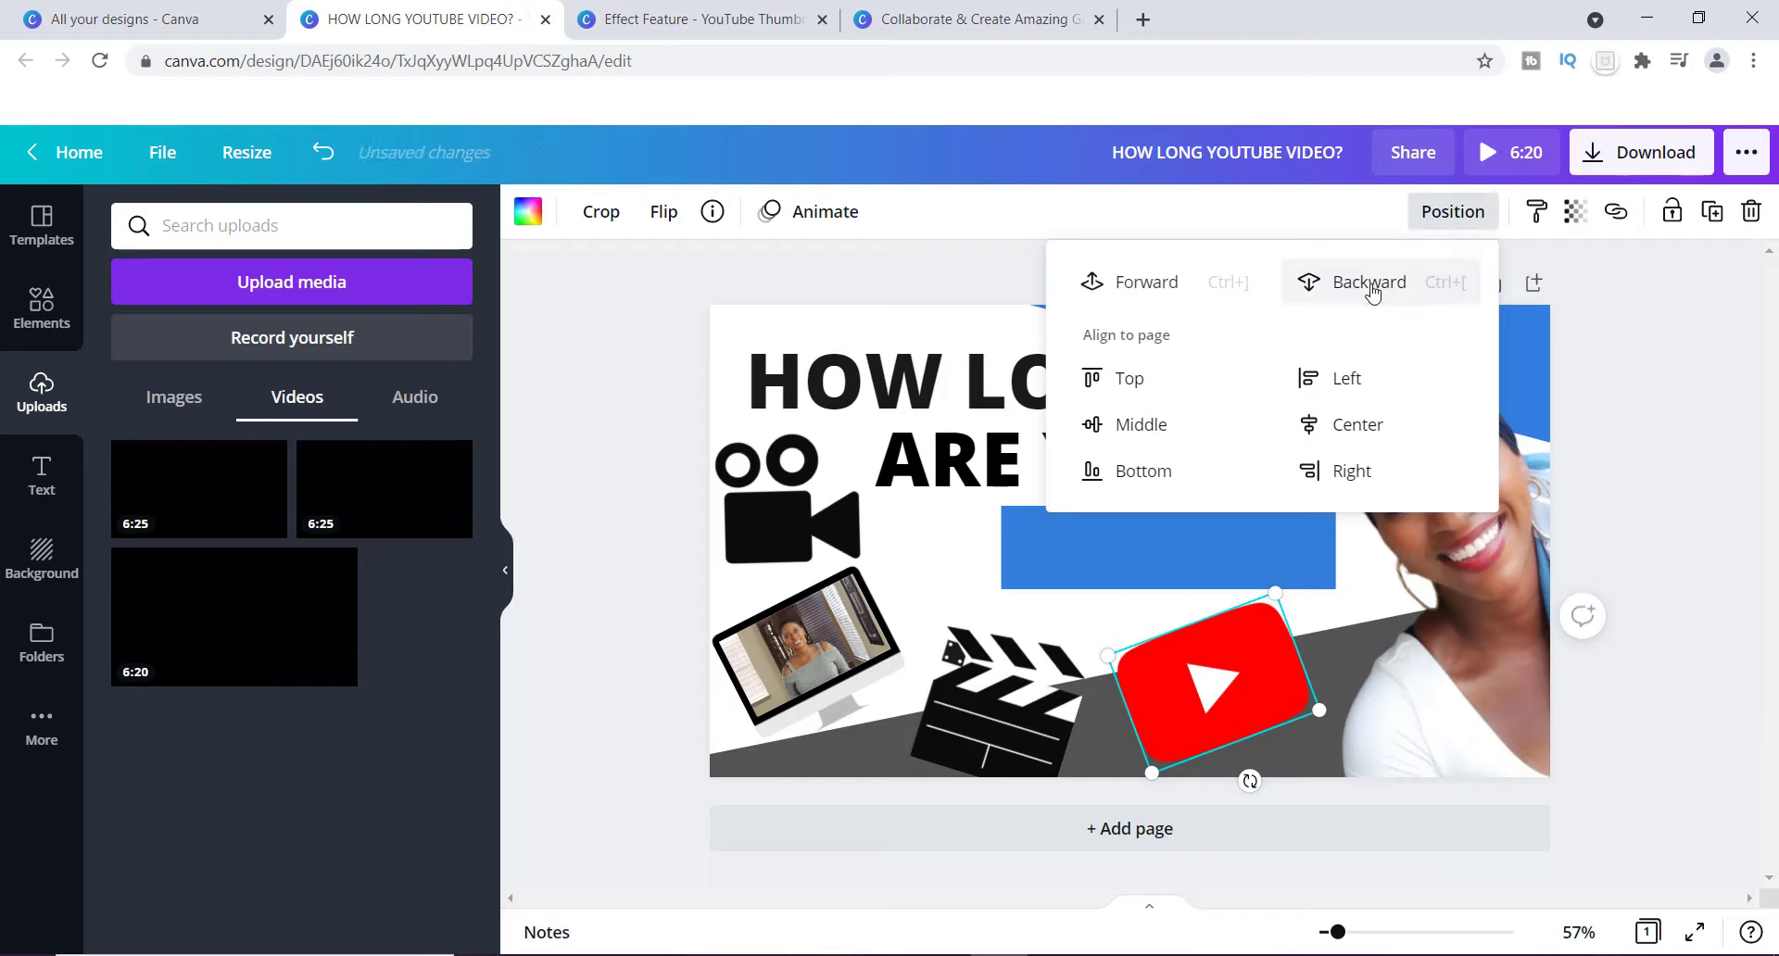
pyautogui.click(1370, 283)
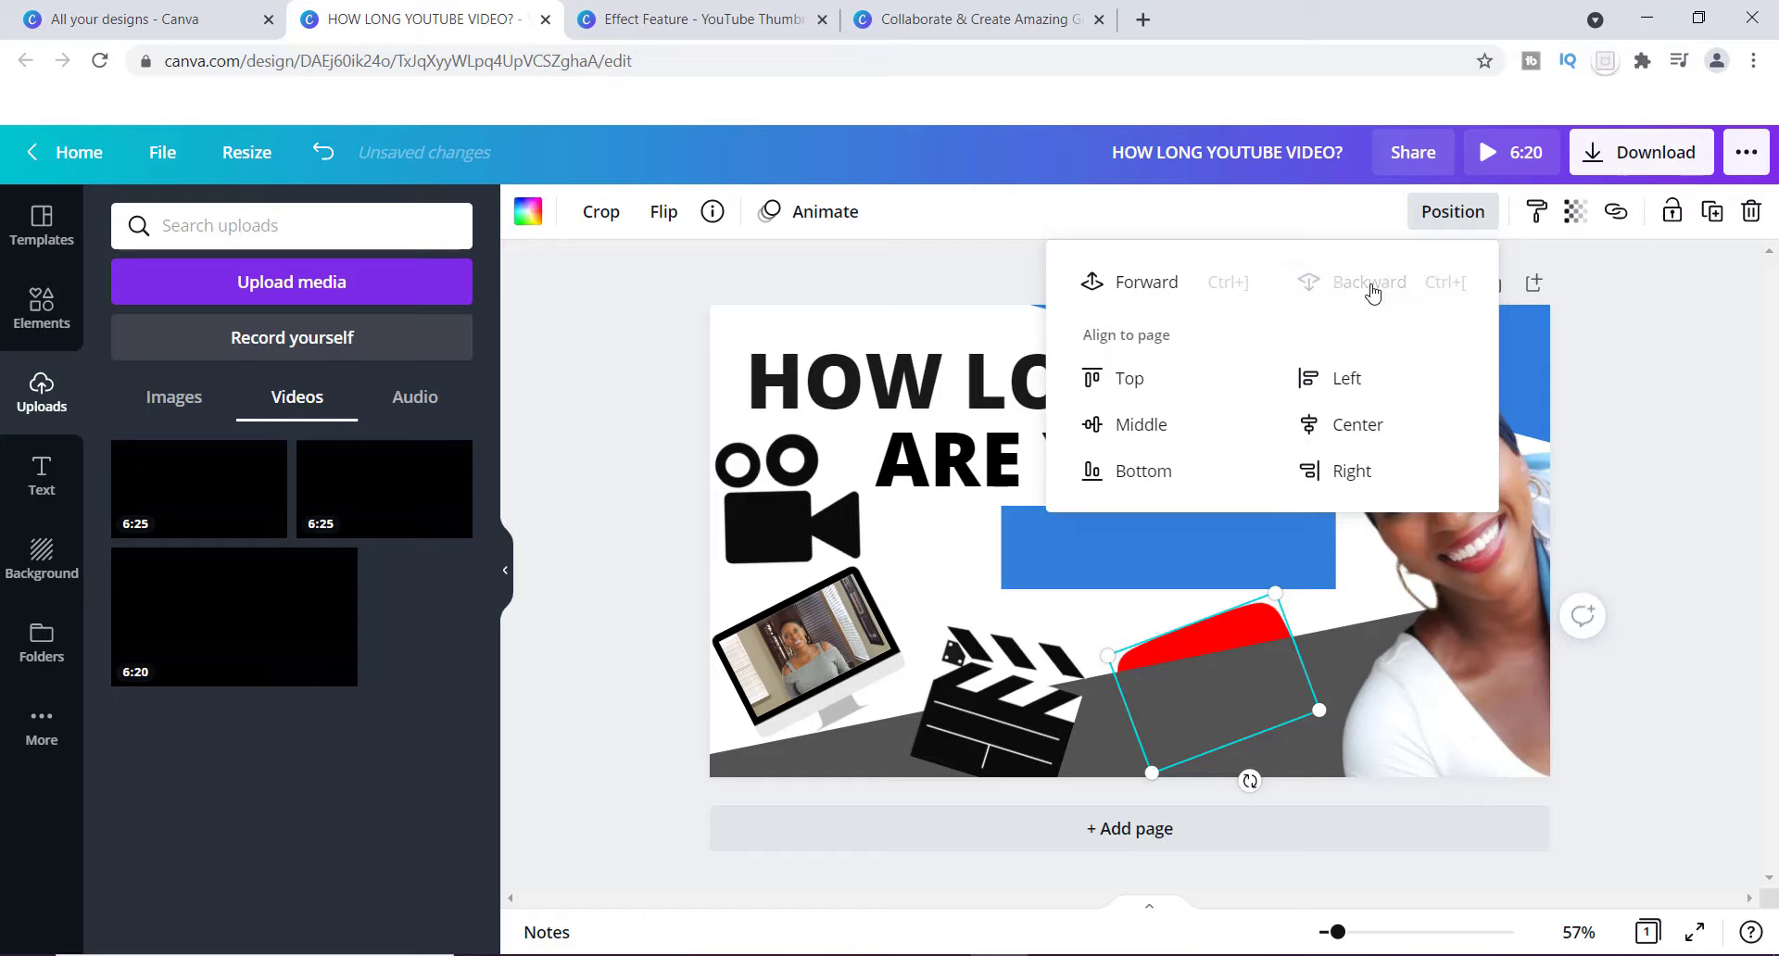
pyautogui.click(942, 579)
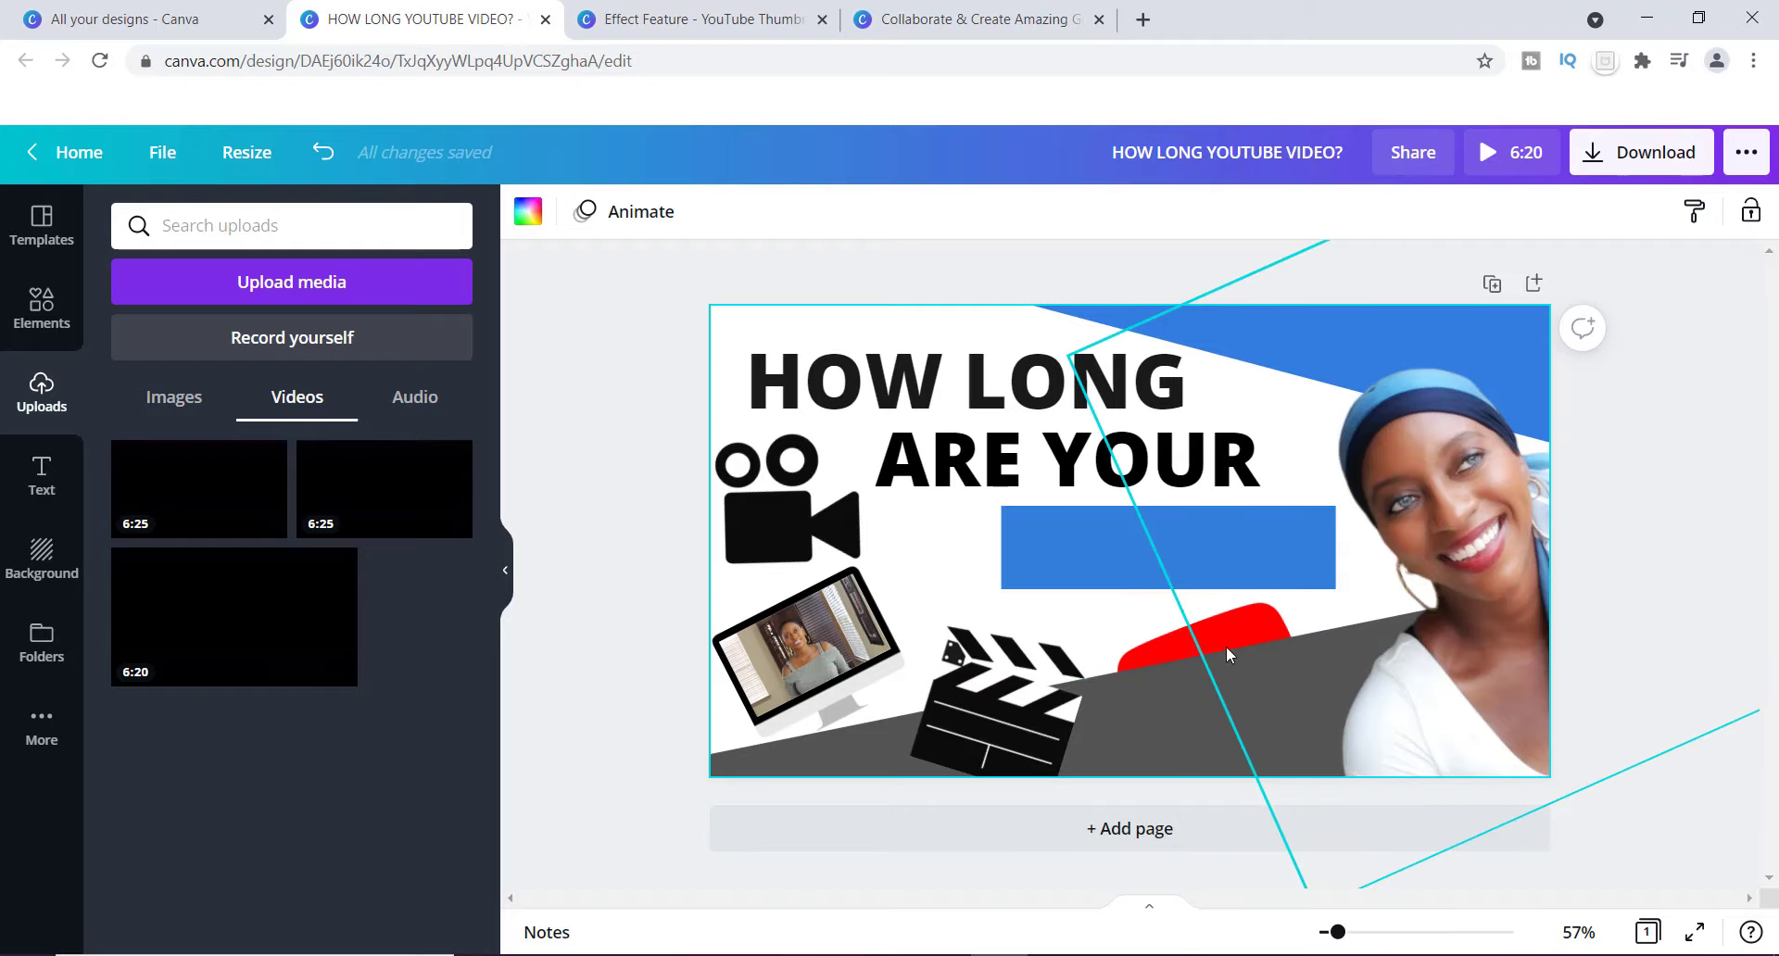
# Step: Bring the red YouTube logo forward in front of the dark grey diagonal shape
pyautogui.click(1151, 647)
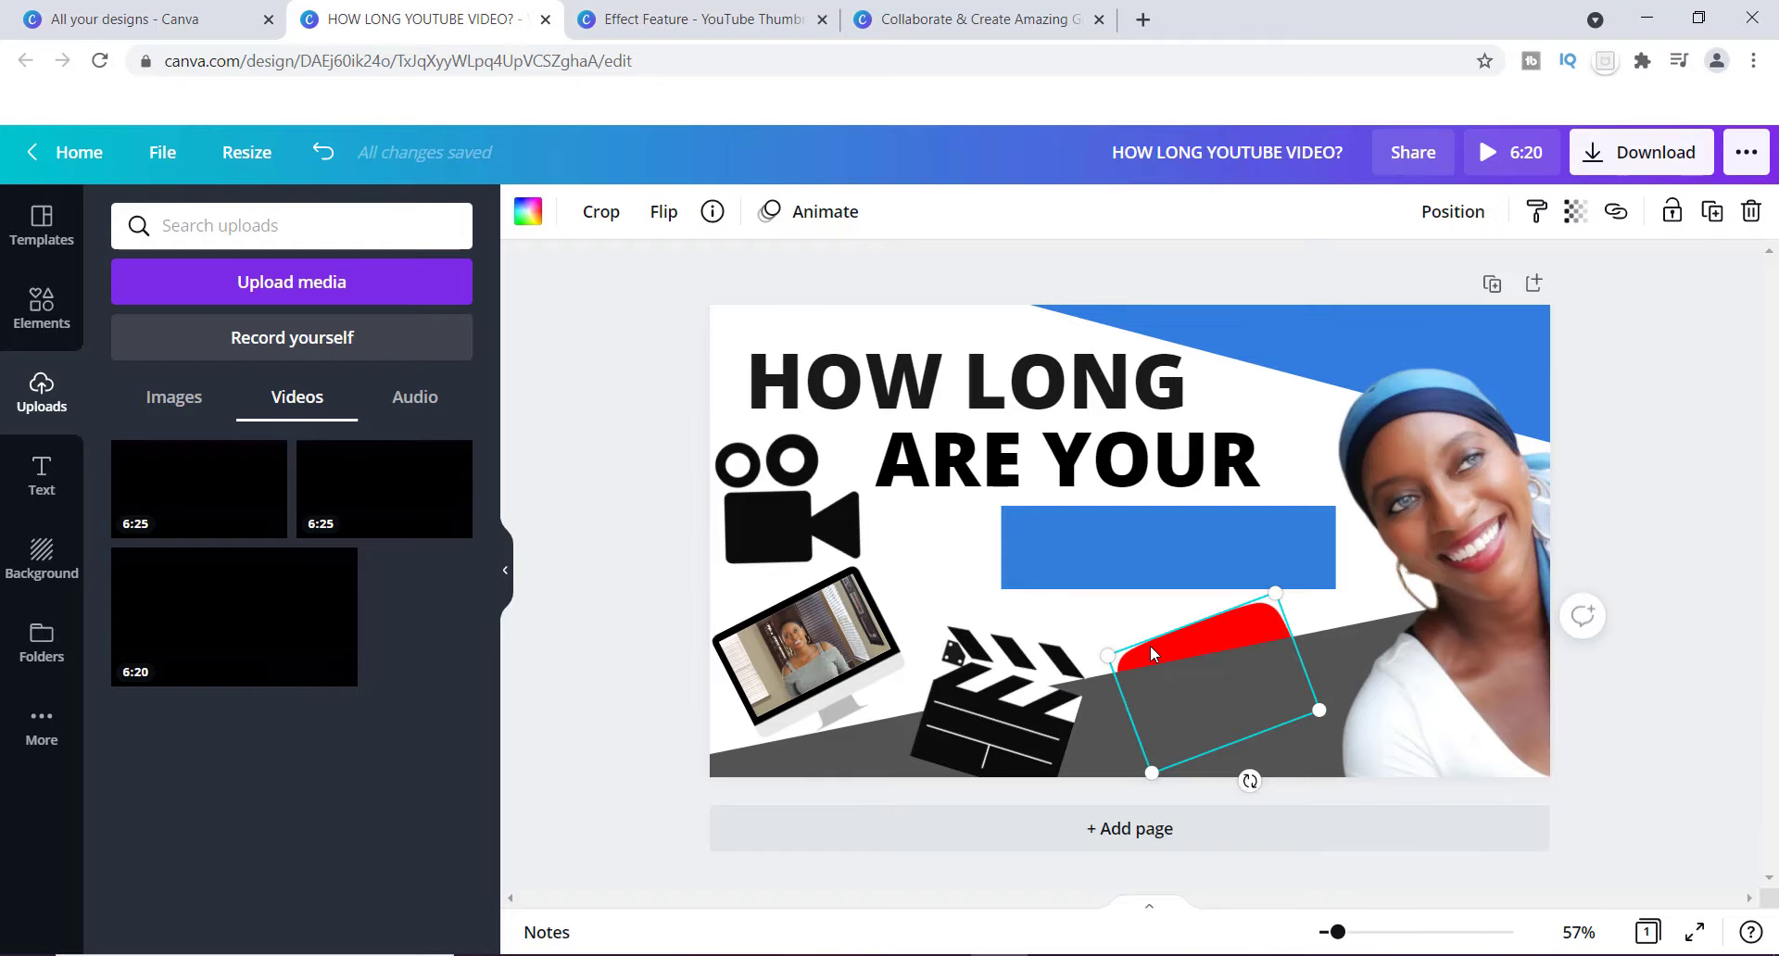
pyautogui.click(1438, 212)
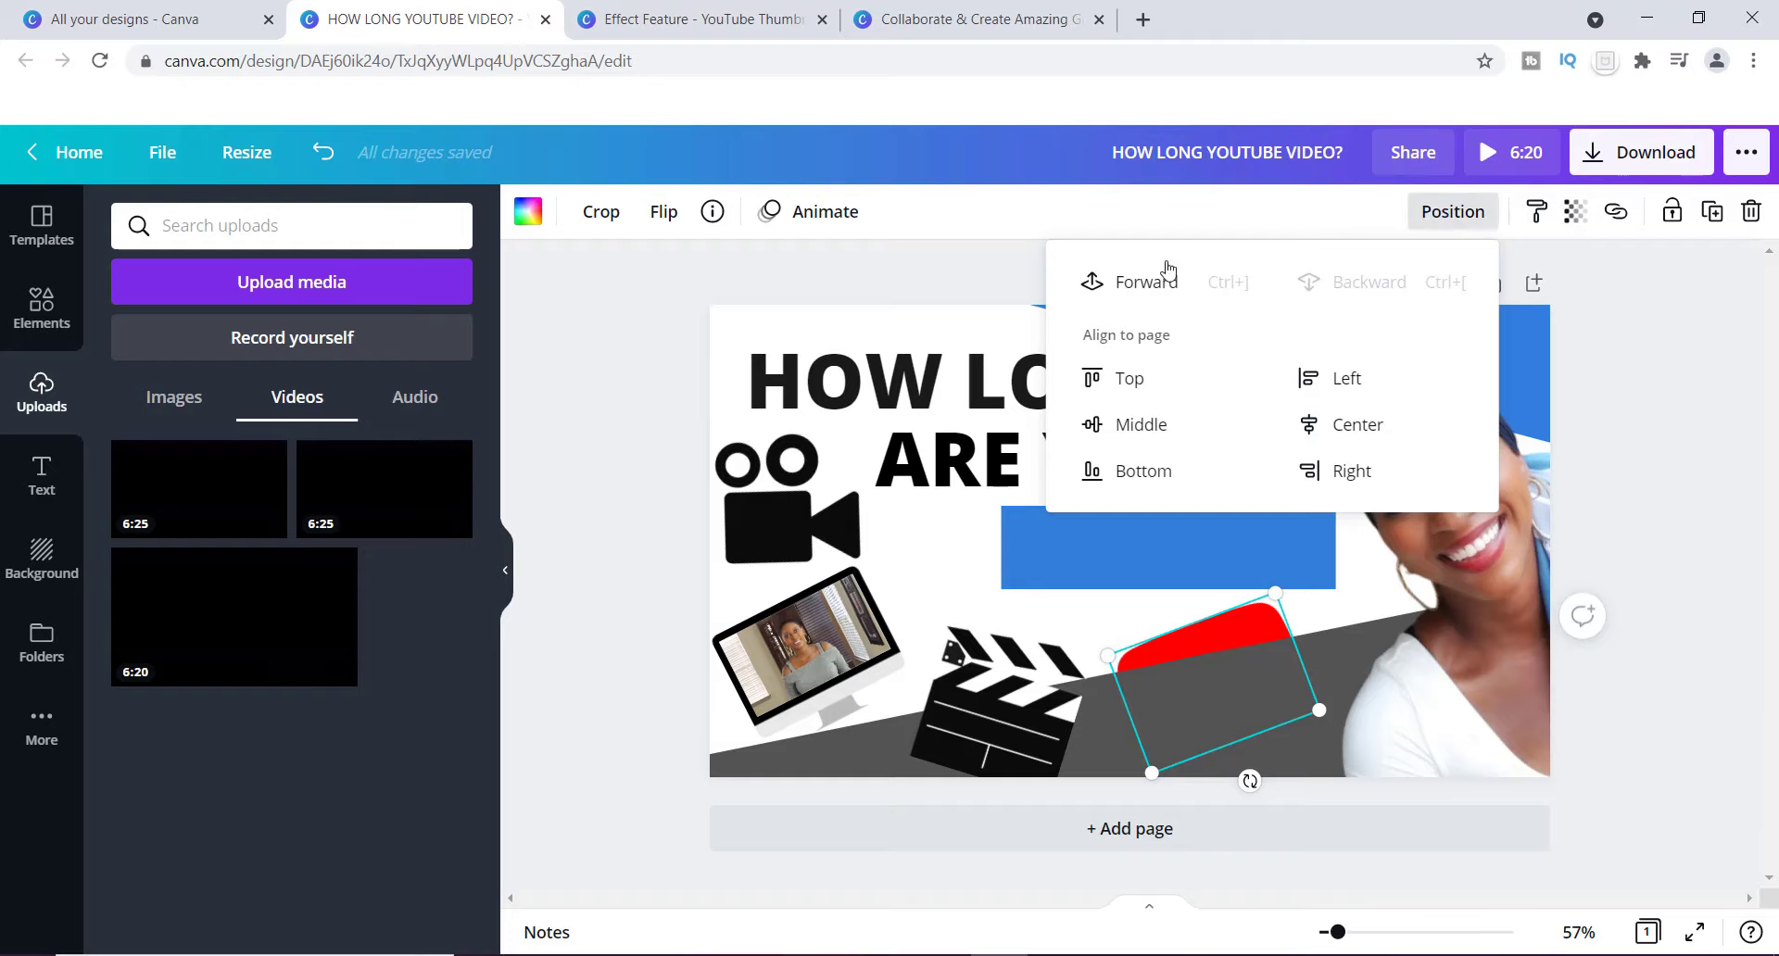
pyautogui.click(1145, 283)
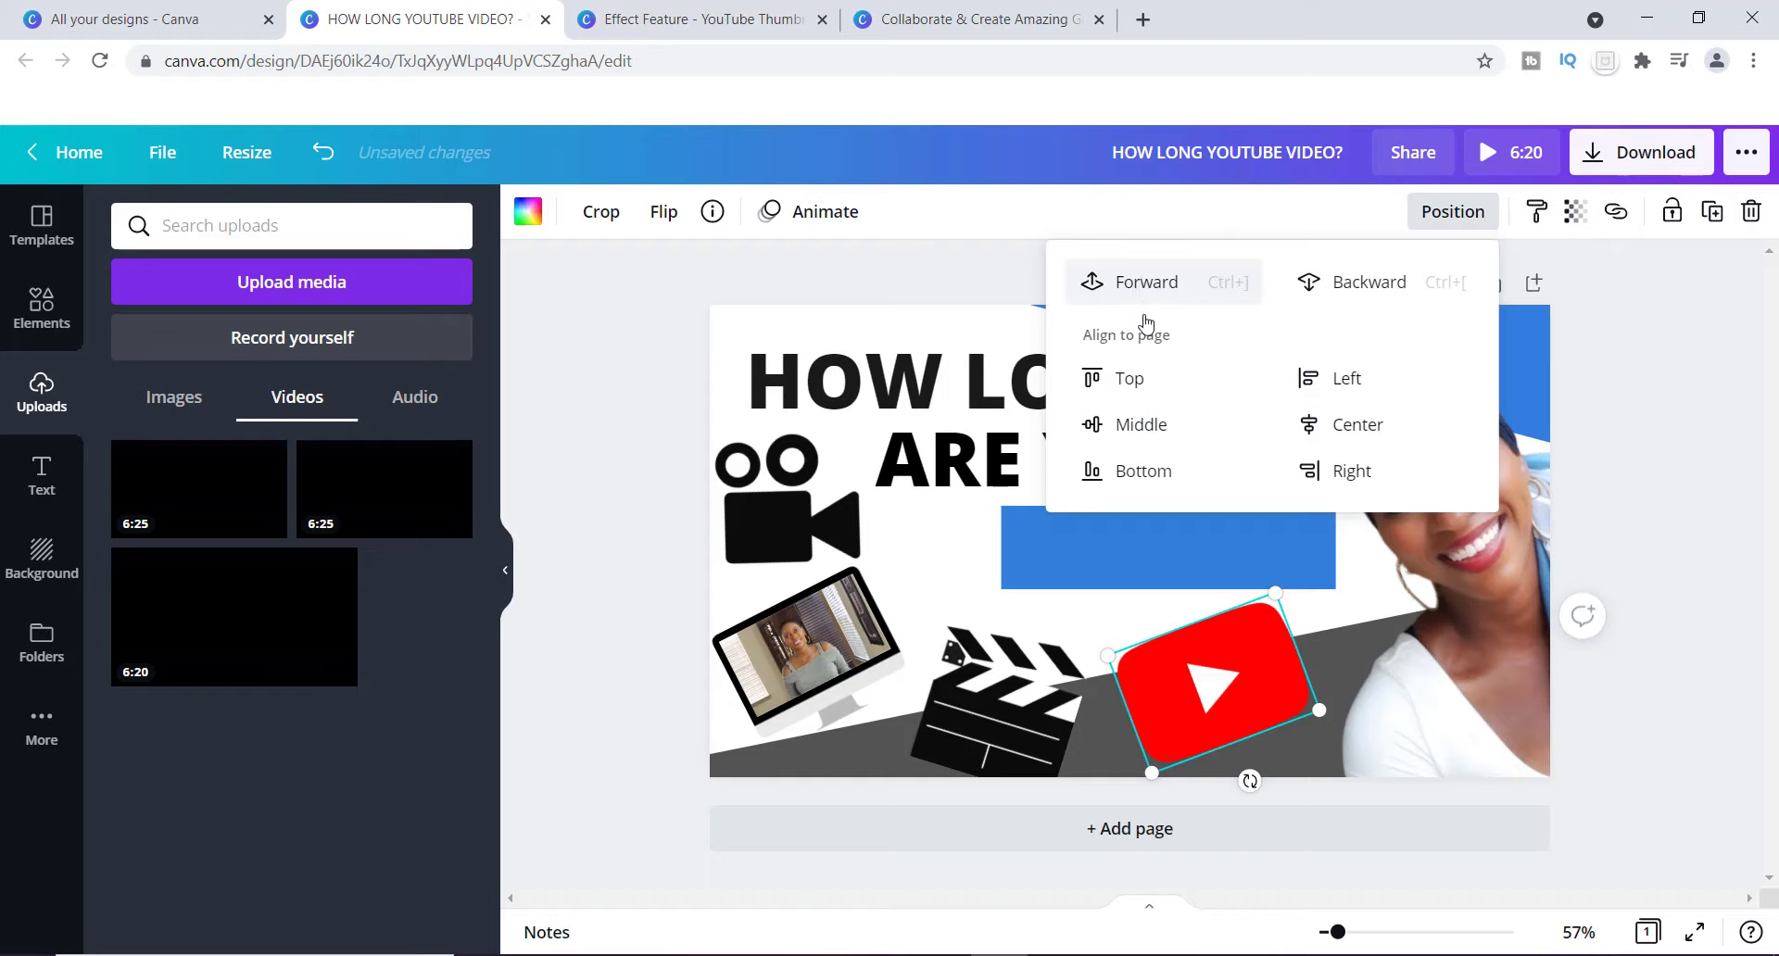
pyautogui.click(1105, 729)
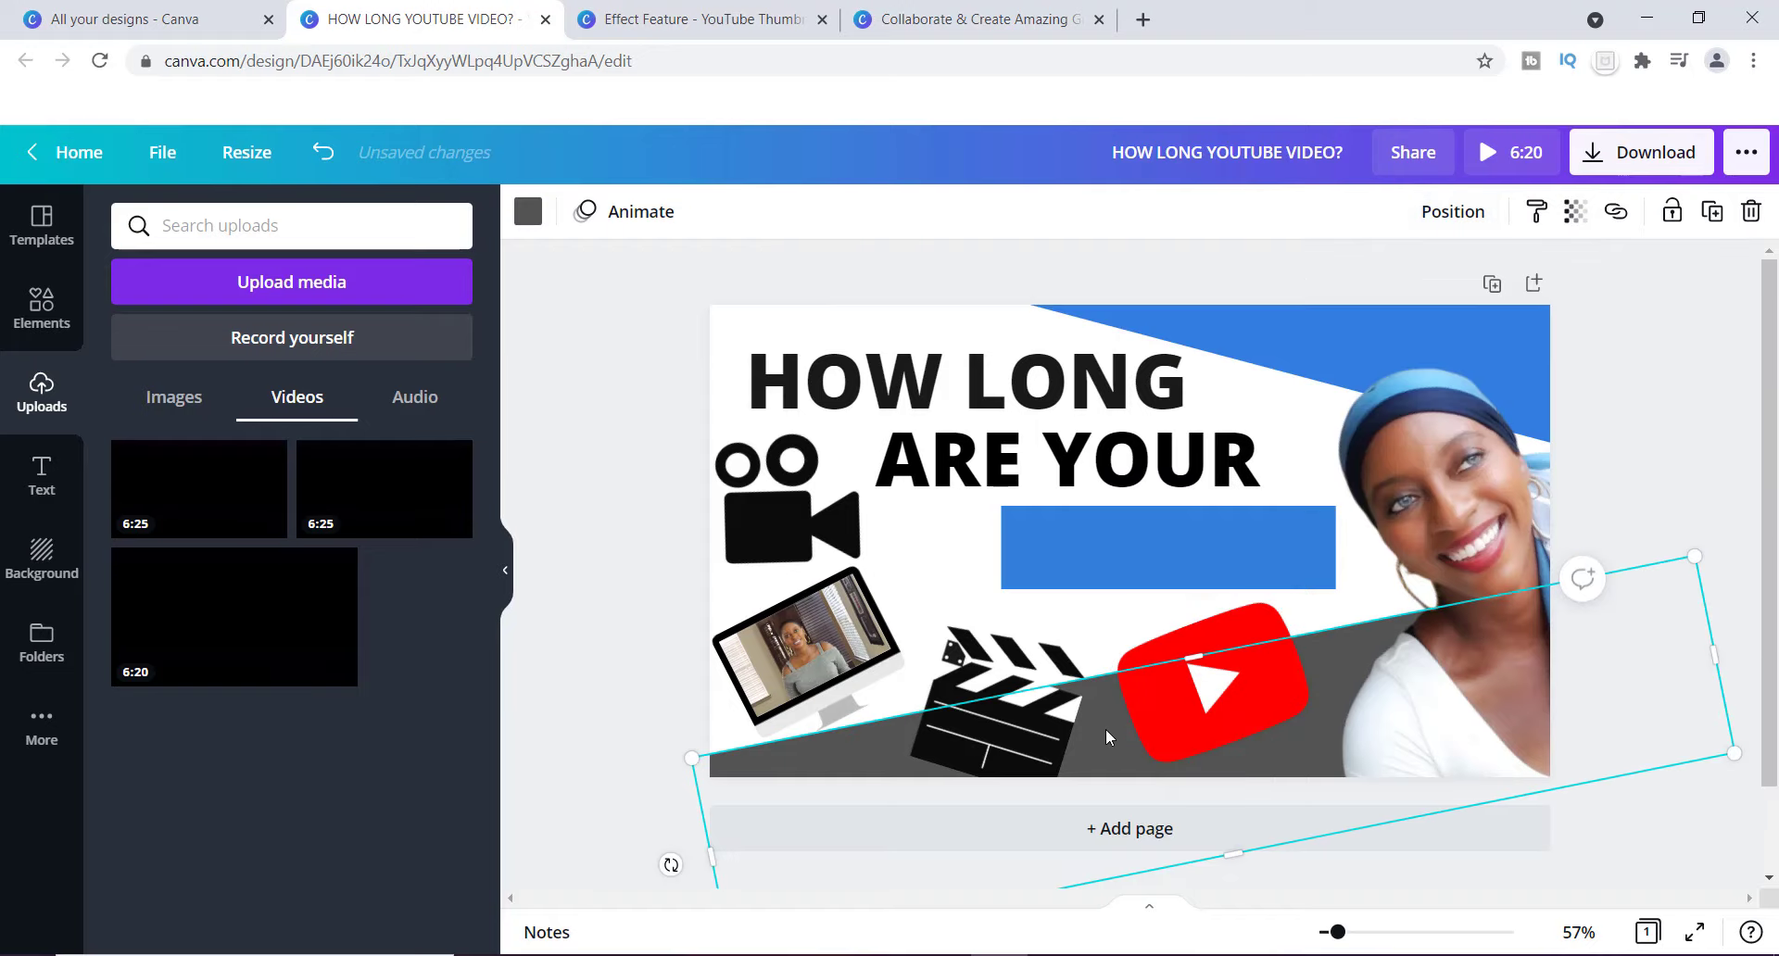
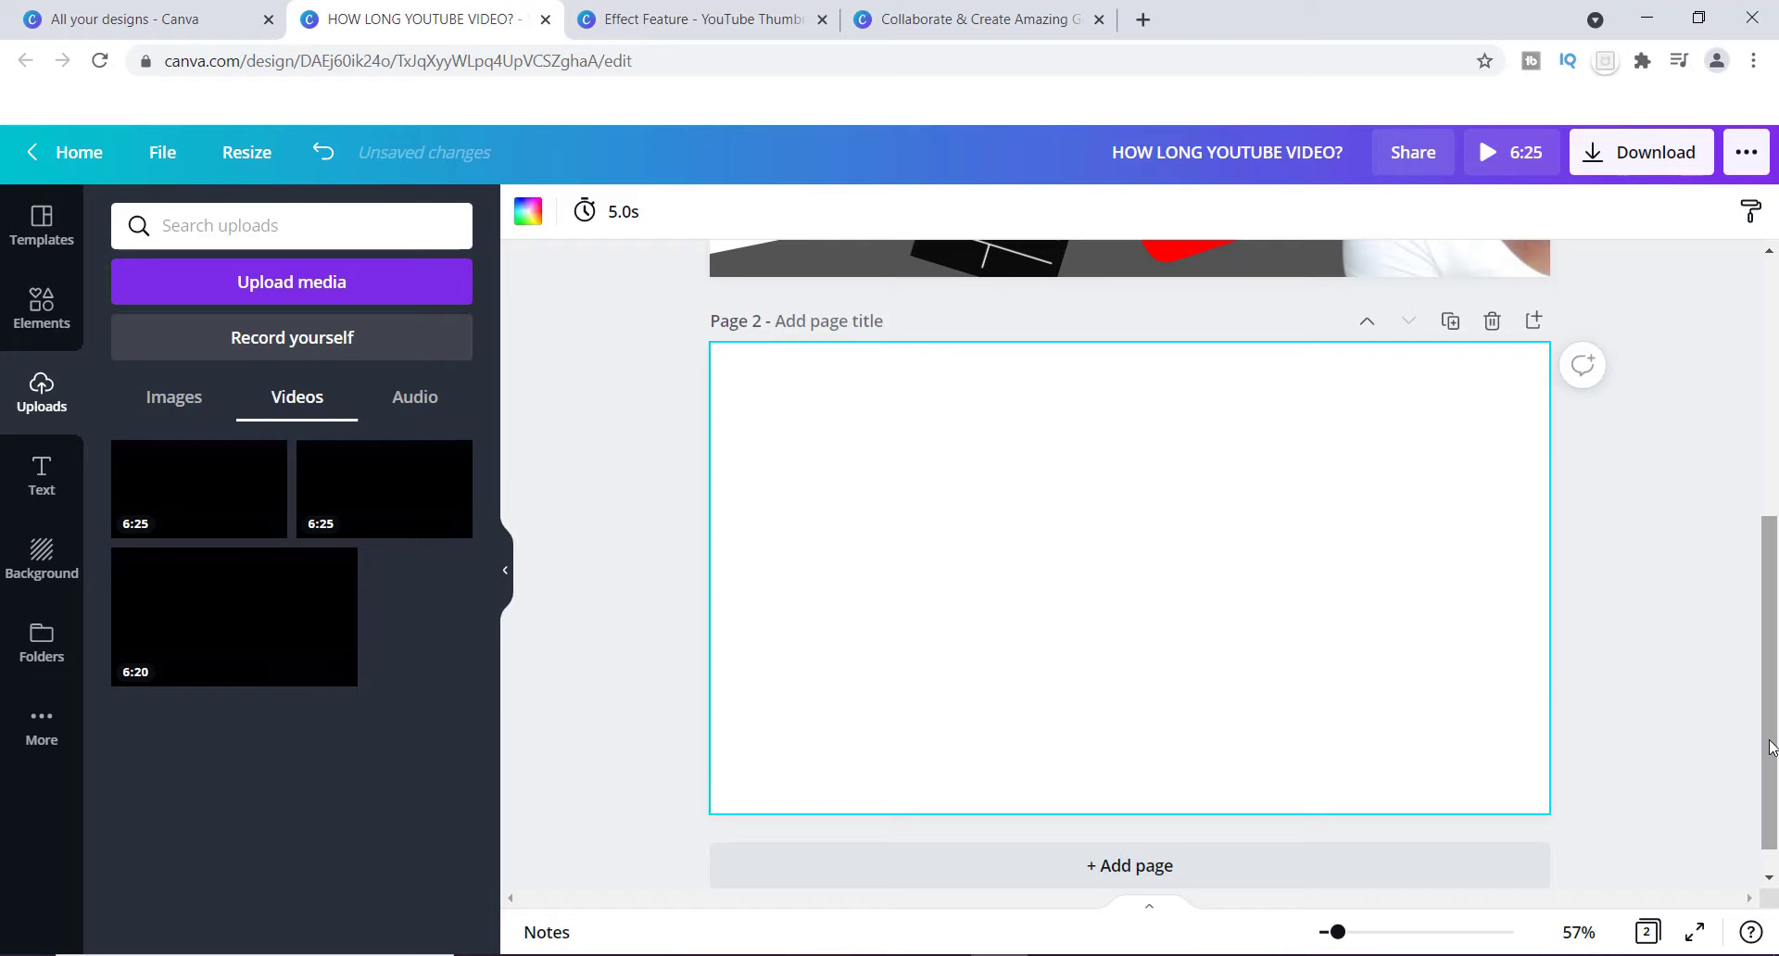
# Step: Duplicate the page 1 thumbnail to make three more copies of it in the design
pyautogui.moveTo(1770, 748); pyautogui.dragTo(1759, 421)
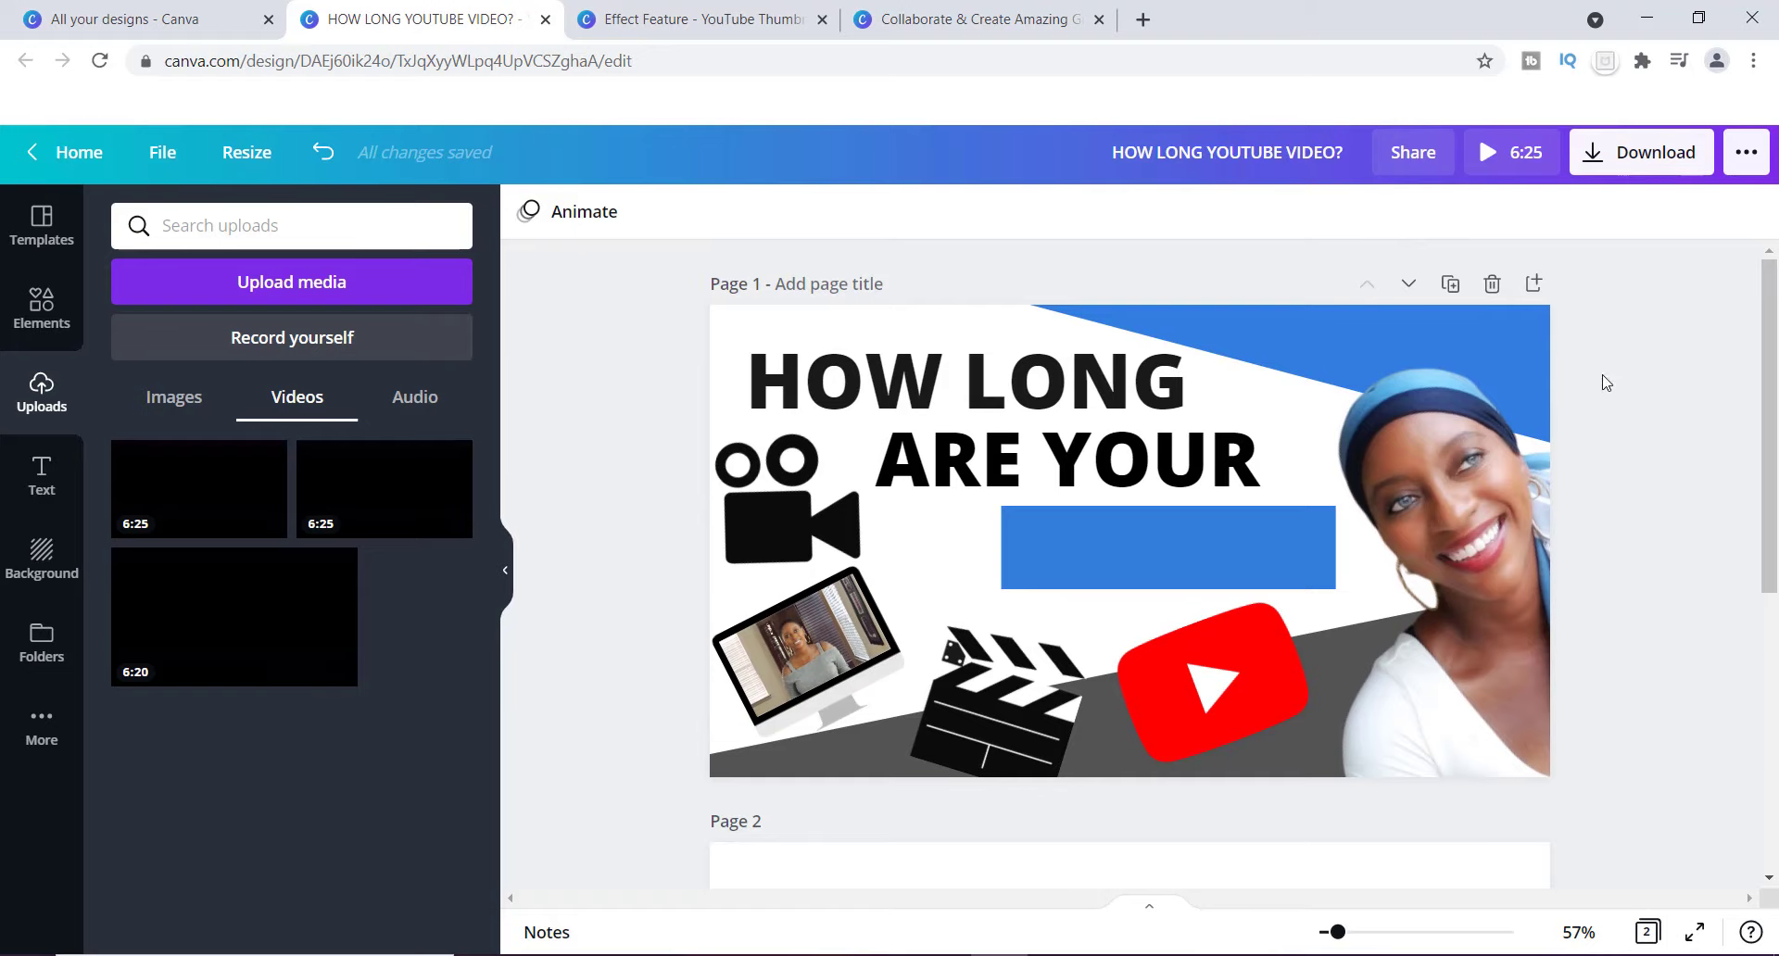
pyautogui.click(1451, 285)
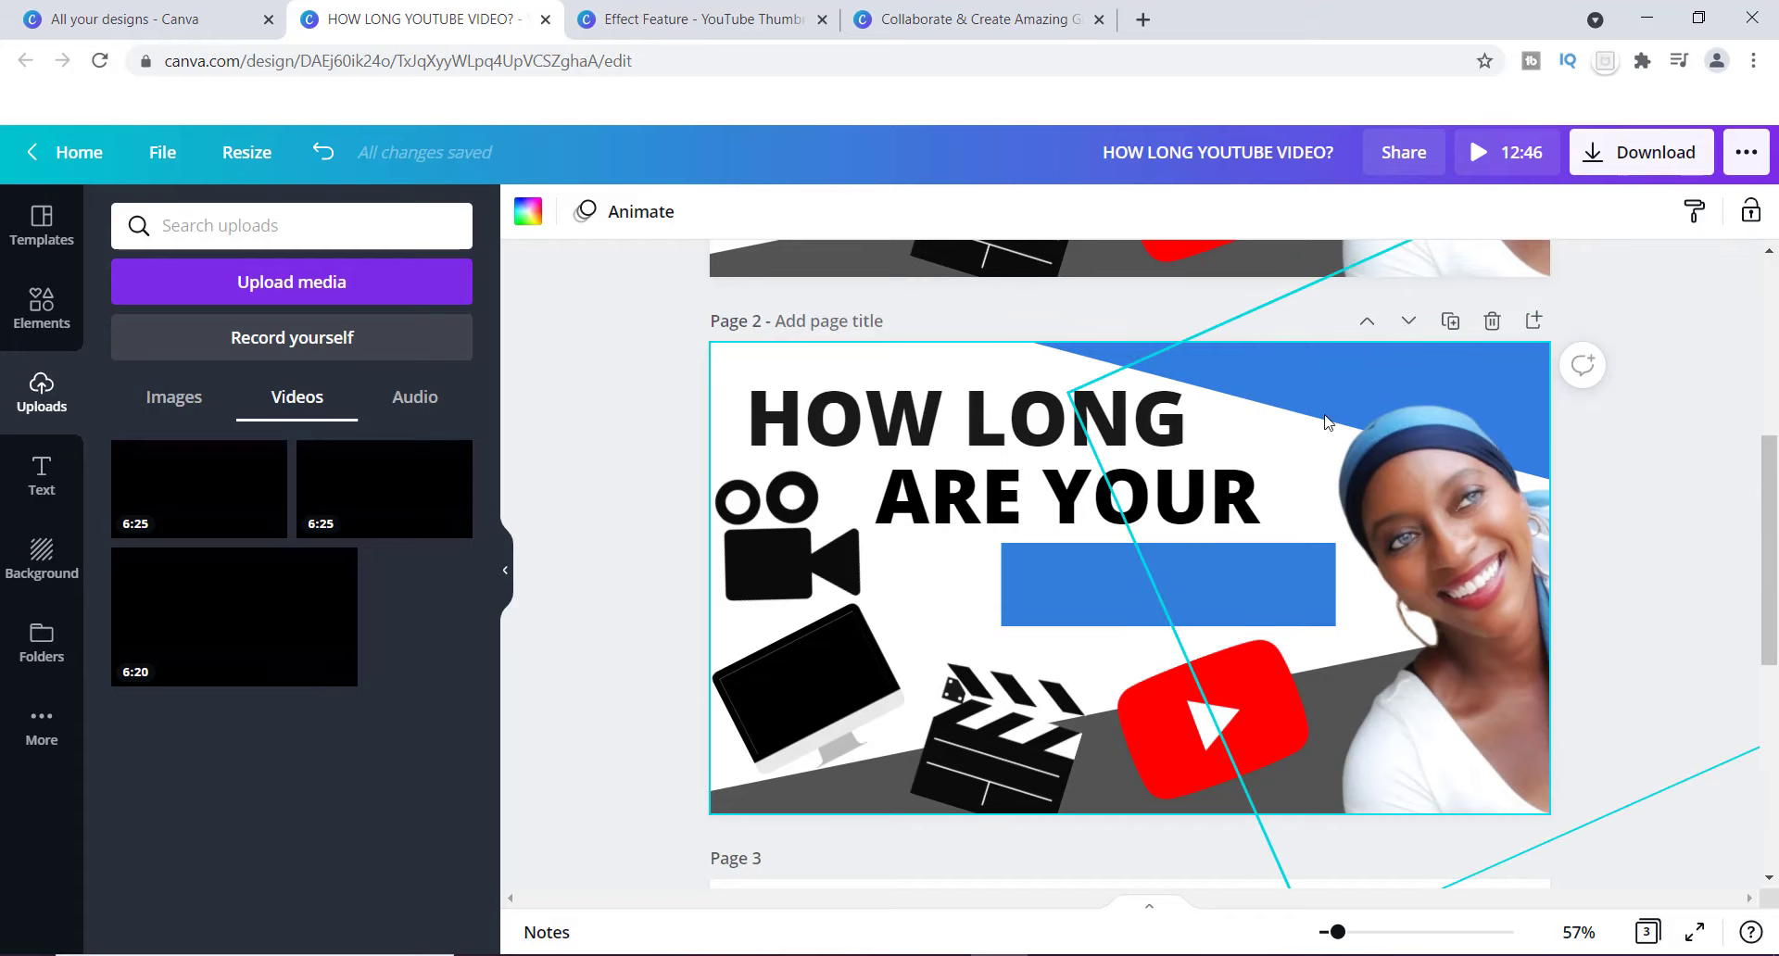
pyautogui.click(1450, 321)
pyautogui.click(1450, 354)
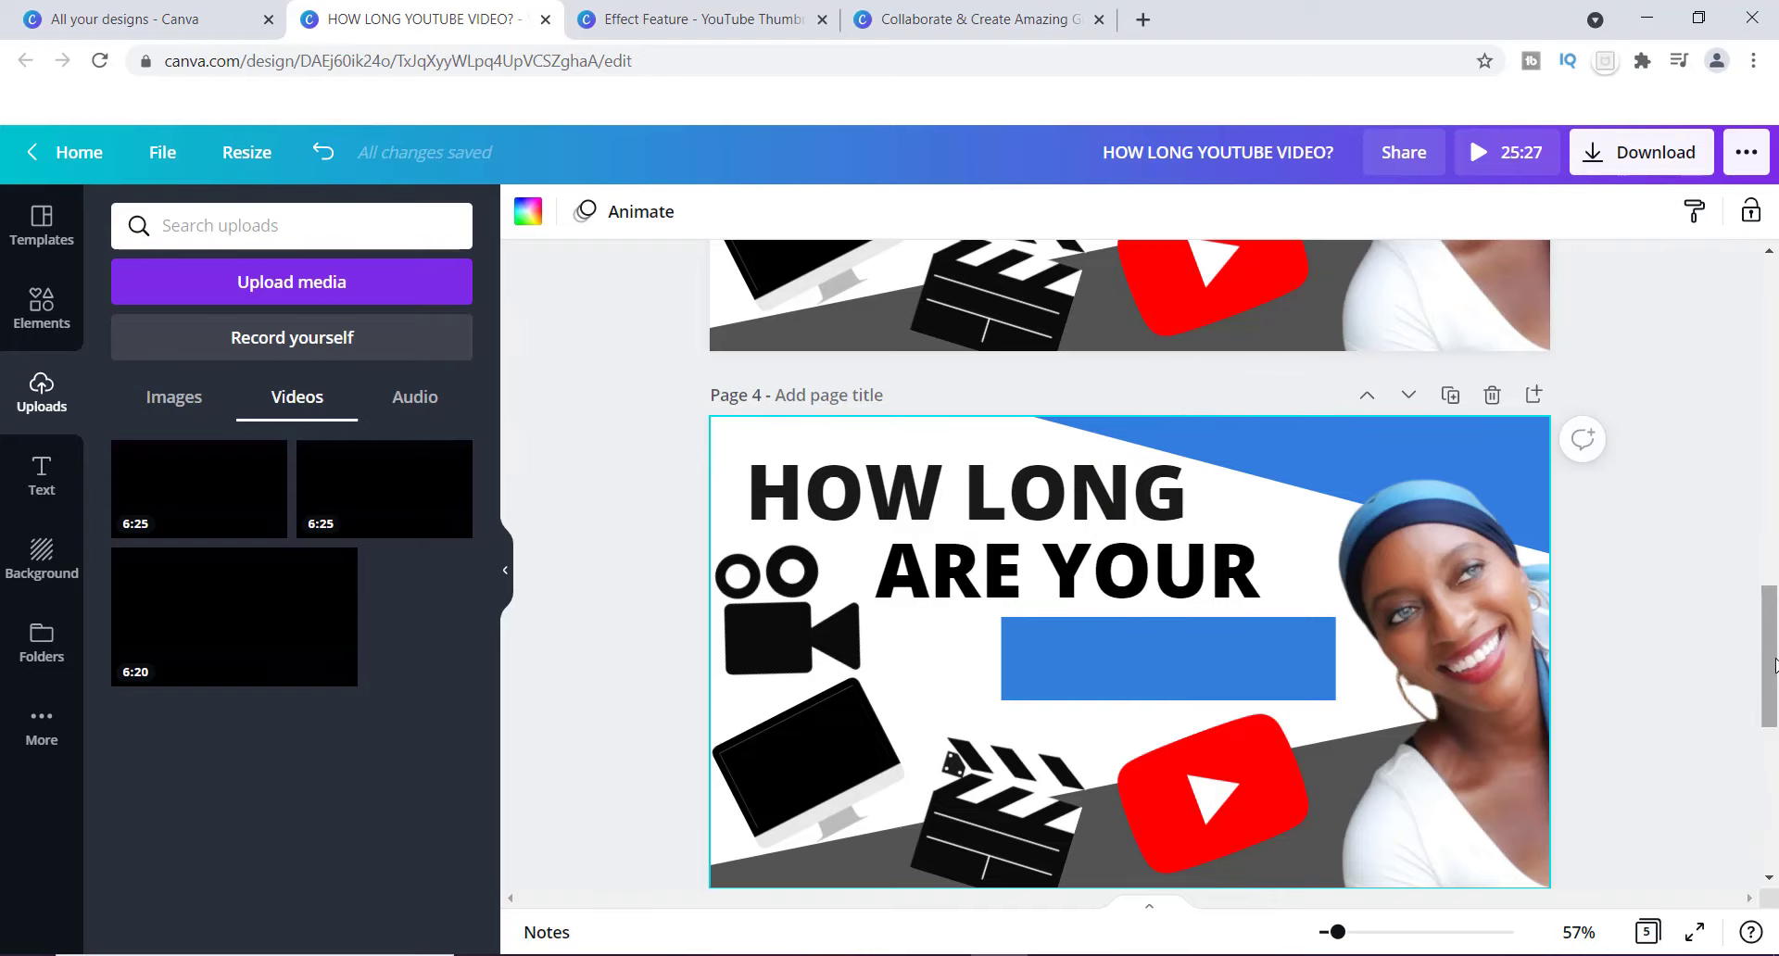
# Step: On page 2, recolour the lower grey diagonal shape magenta and the upper blue one turquoise, using the Canva Brand Kit colours
pyautogui.moveTo(1774, 666); pyautogui.dragTo(1775, 336)
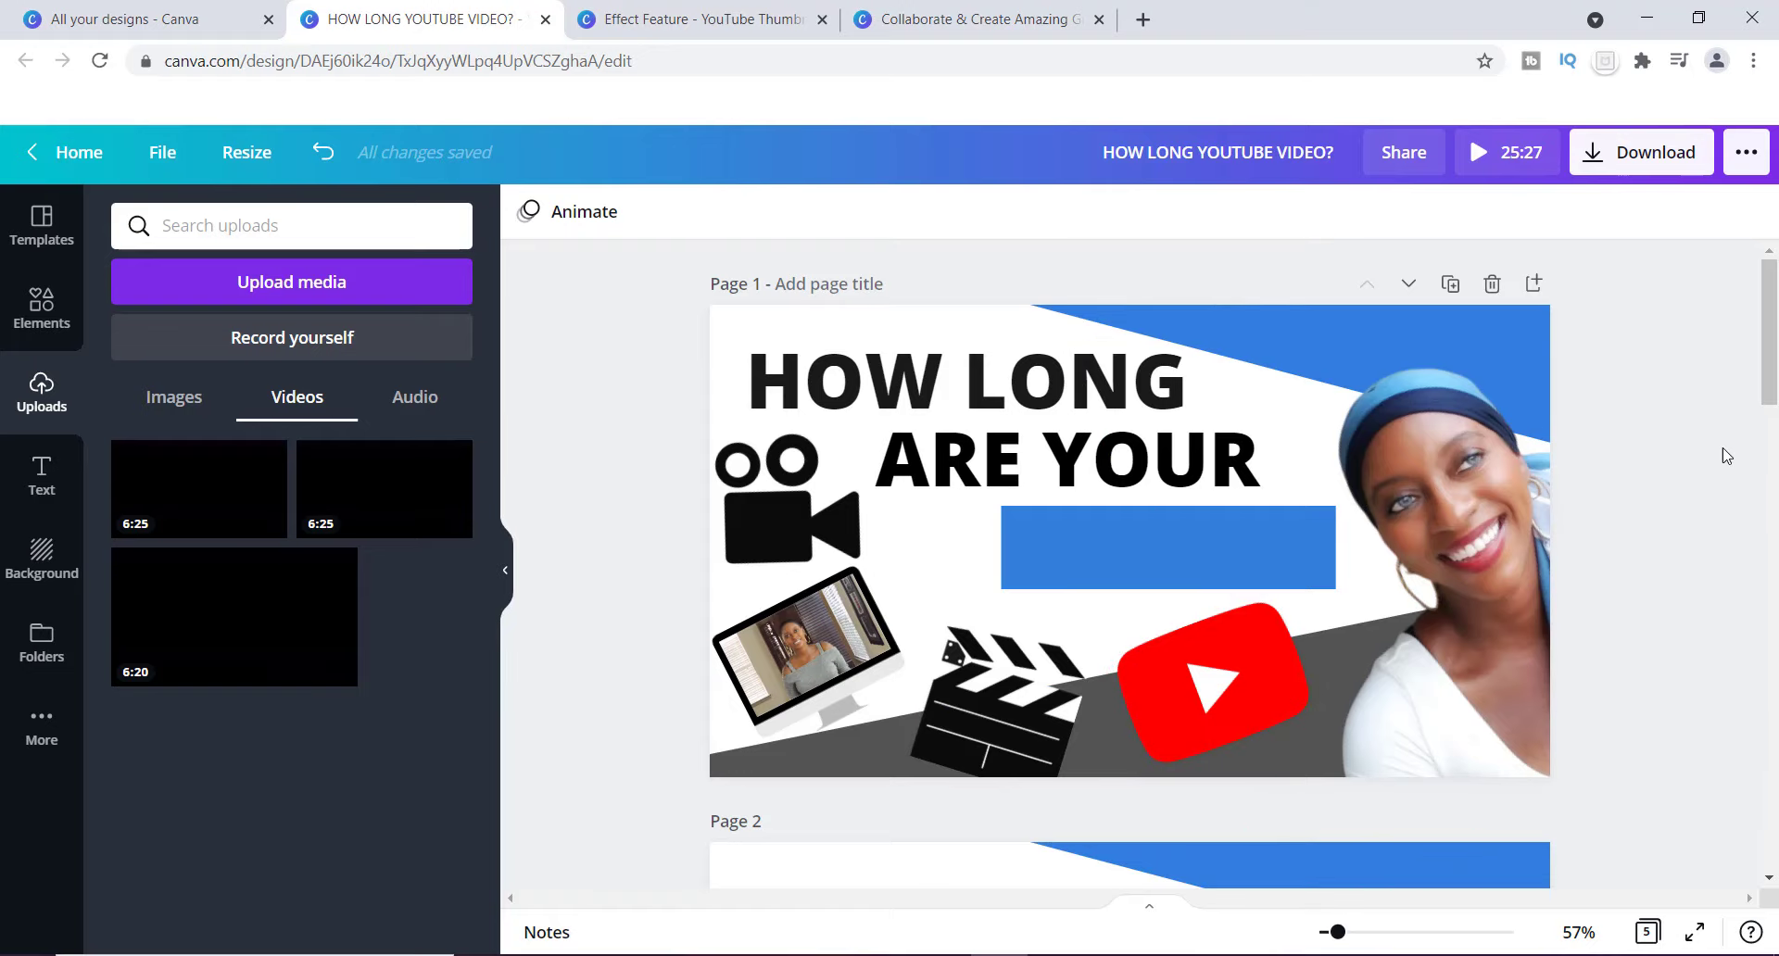
pyautogui.scroll(-5, 1708, 417)
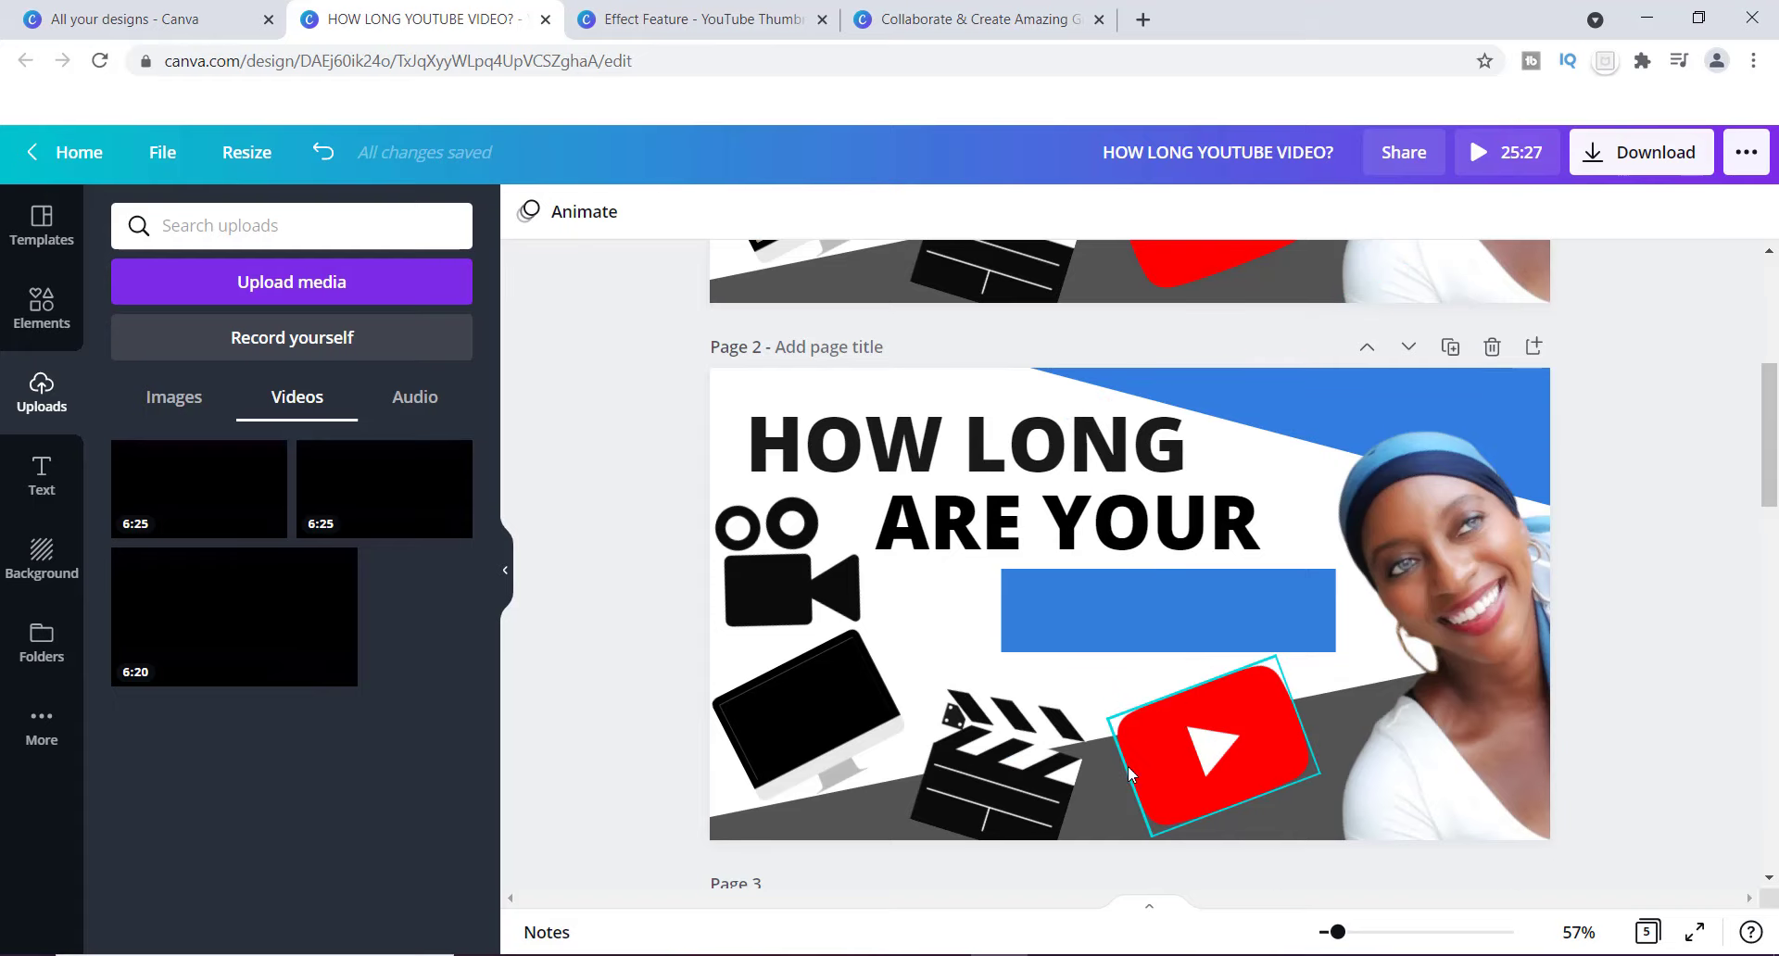
pyautogui.click(1085, 815)
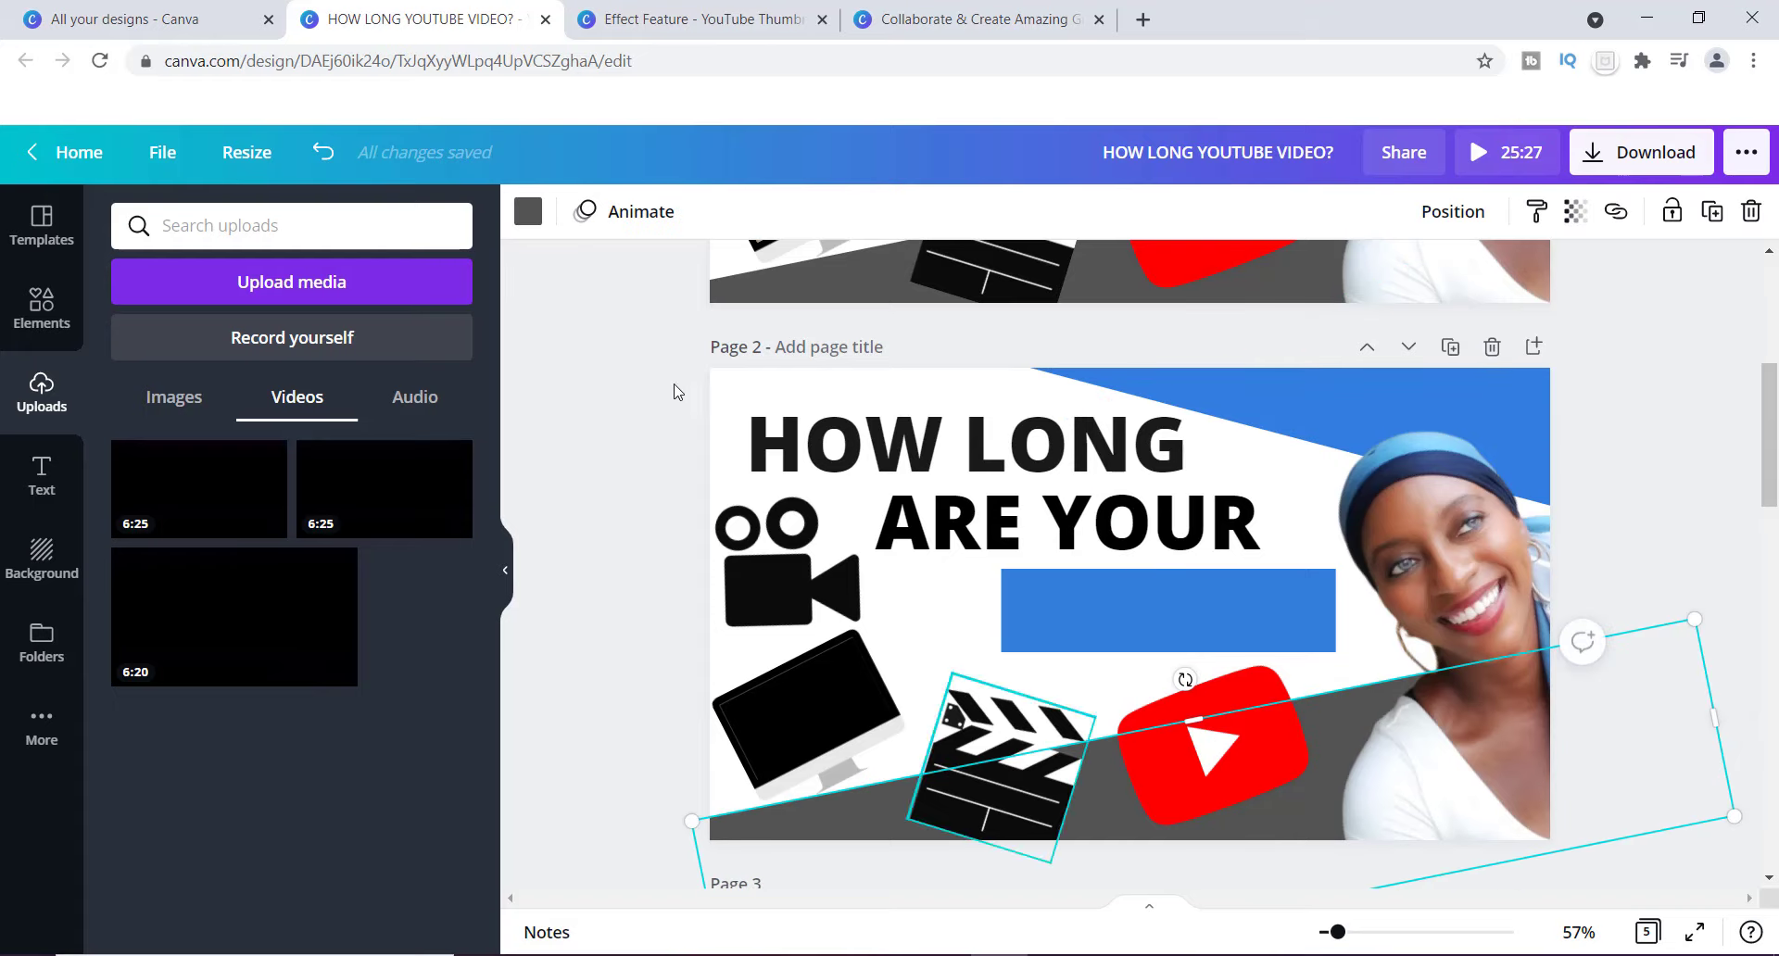
pyautogui.click(528, 215)
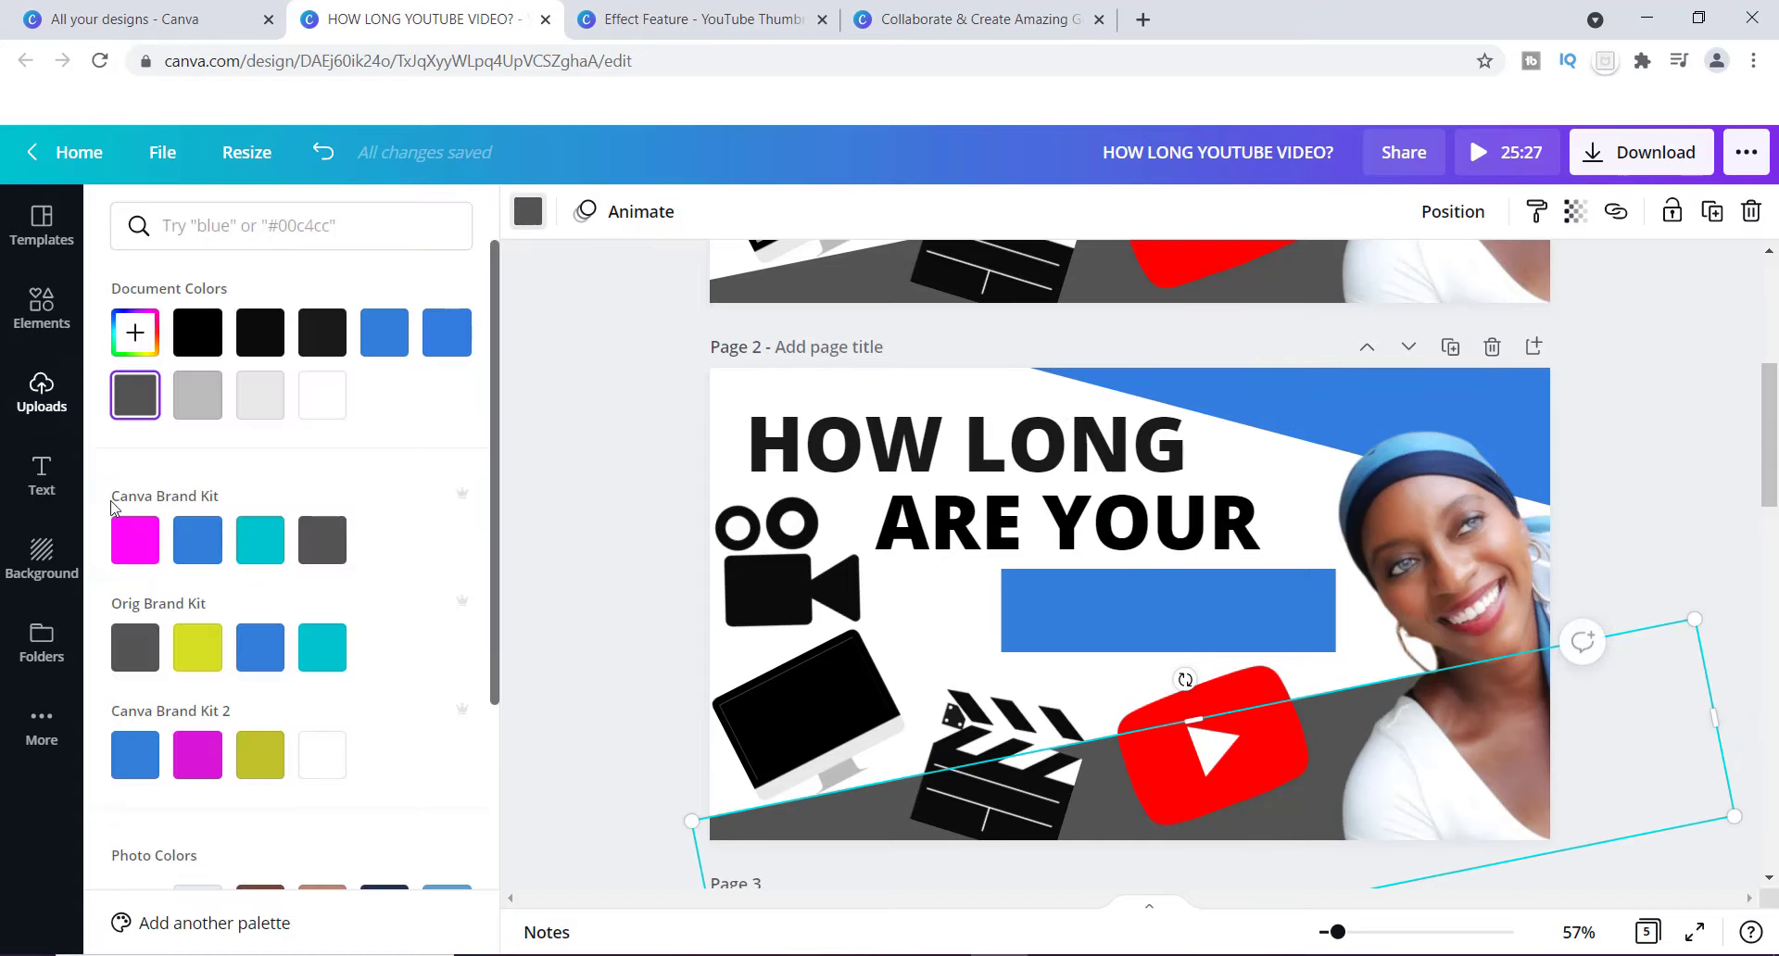
pyautogui.click(133, 543)
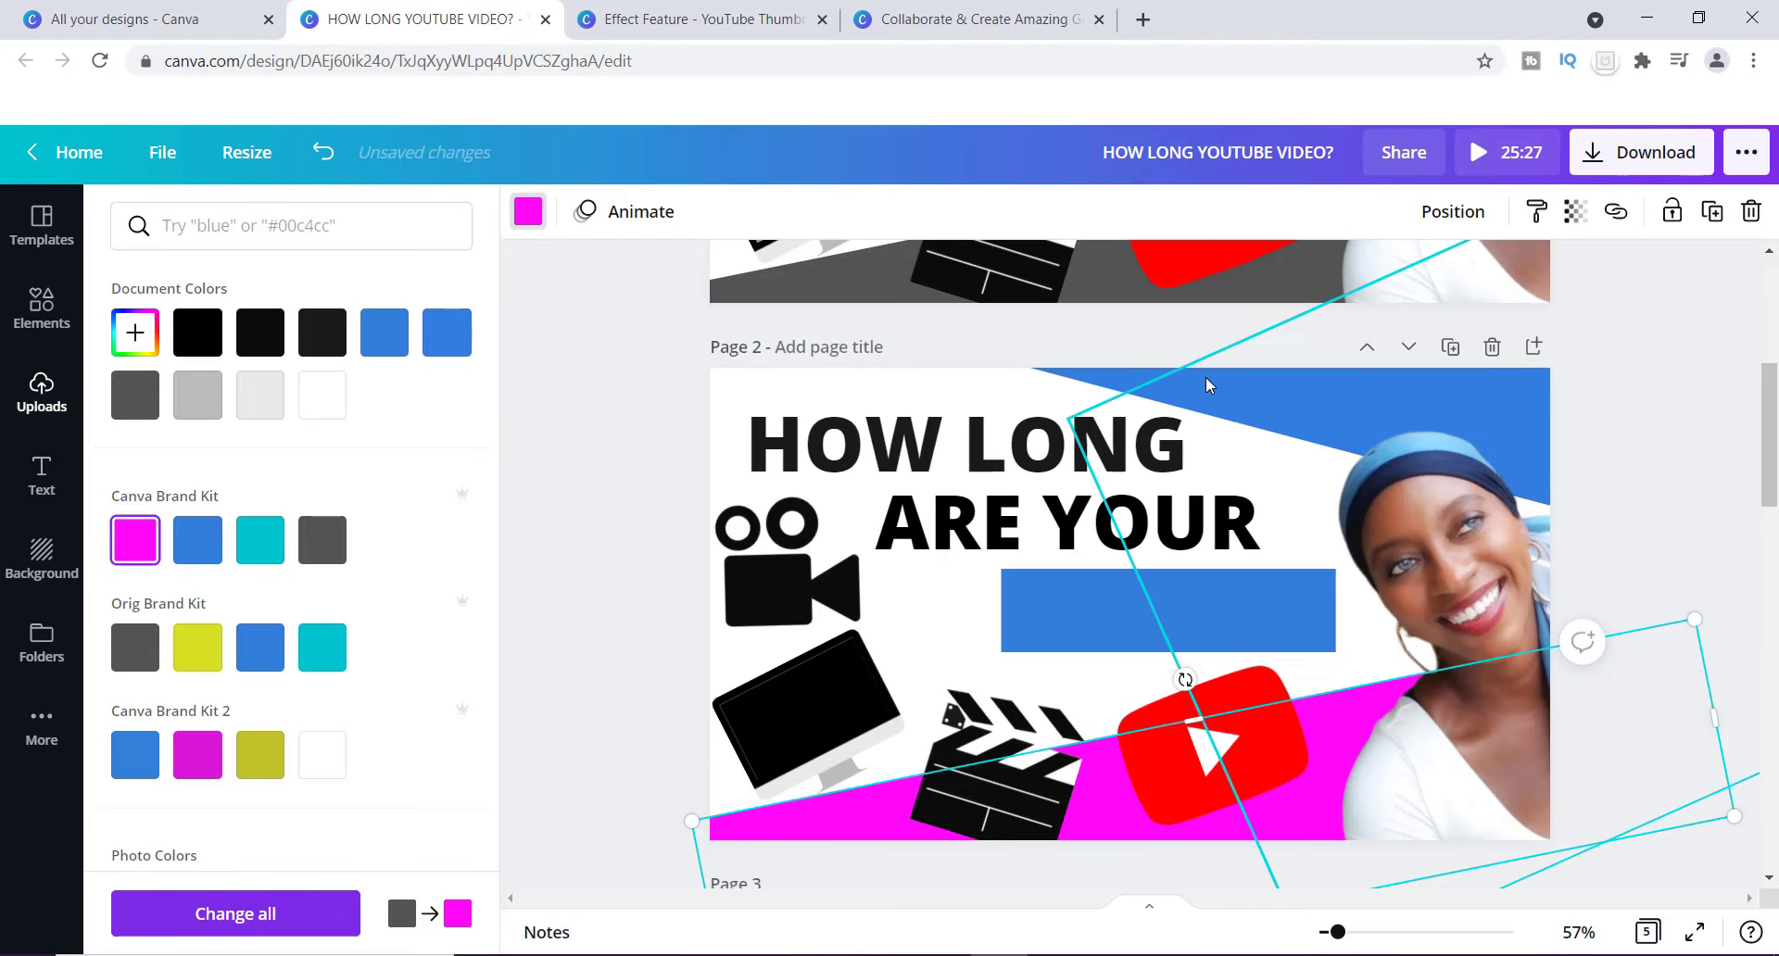
pyautogui.click(1141, 380)
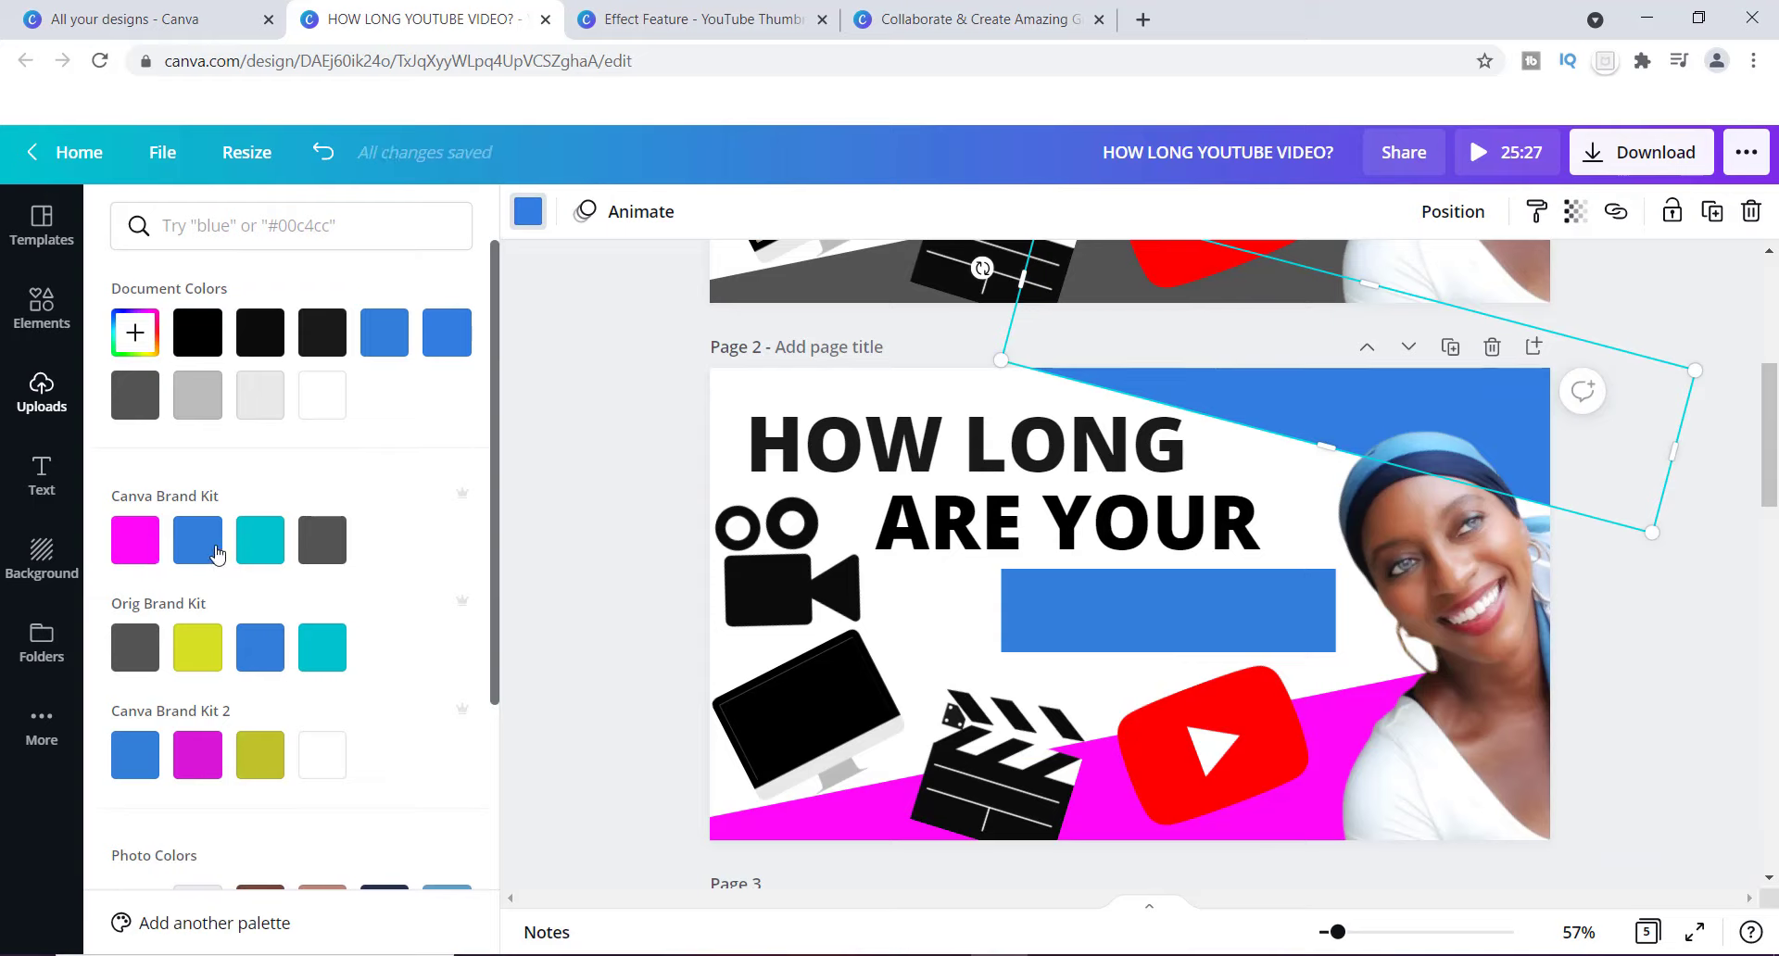
pyautogui.click(264, 549)
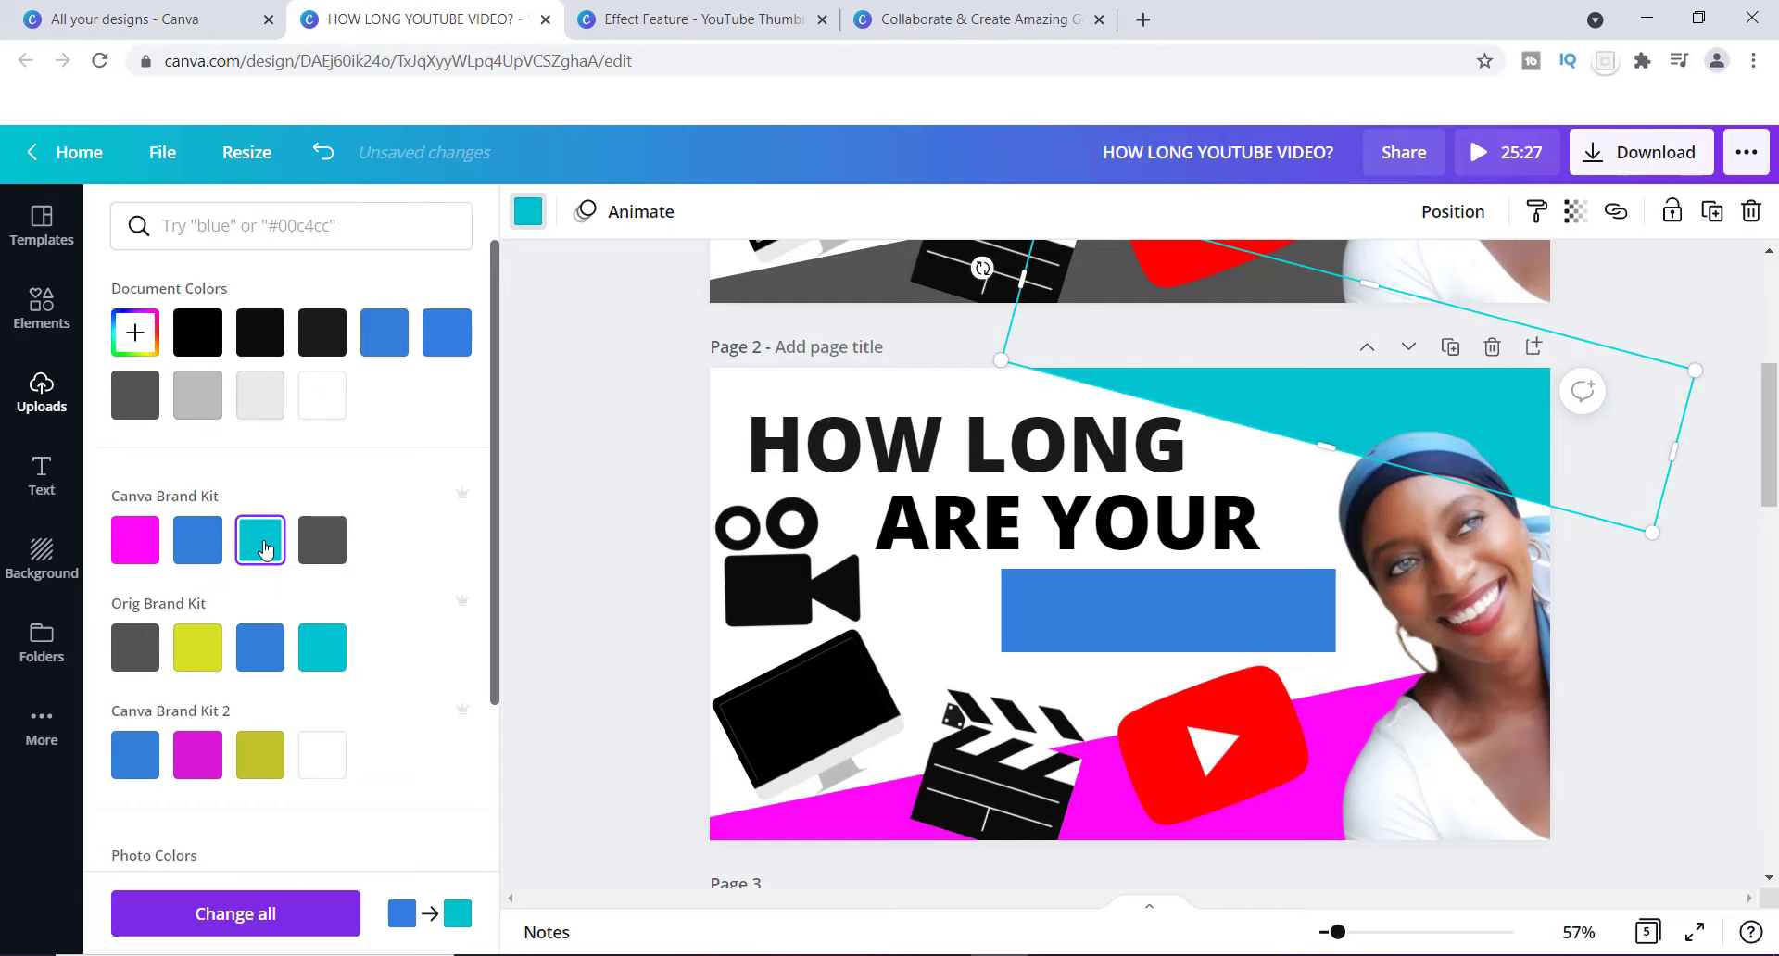
# Step: Recolour the blue box below the page 2 headline yellow-green from the Orig Brand Kit
pyautogui.moveTo(1770, 403)
pyautogui.mouseDown()
pyautogui.moveTo(1770, 303)
pyautogui.moveTo(1777, 430)
pyautogui.mouseUp()
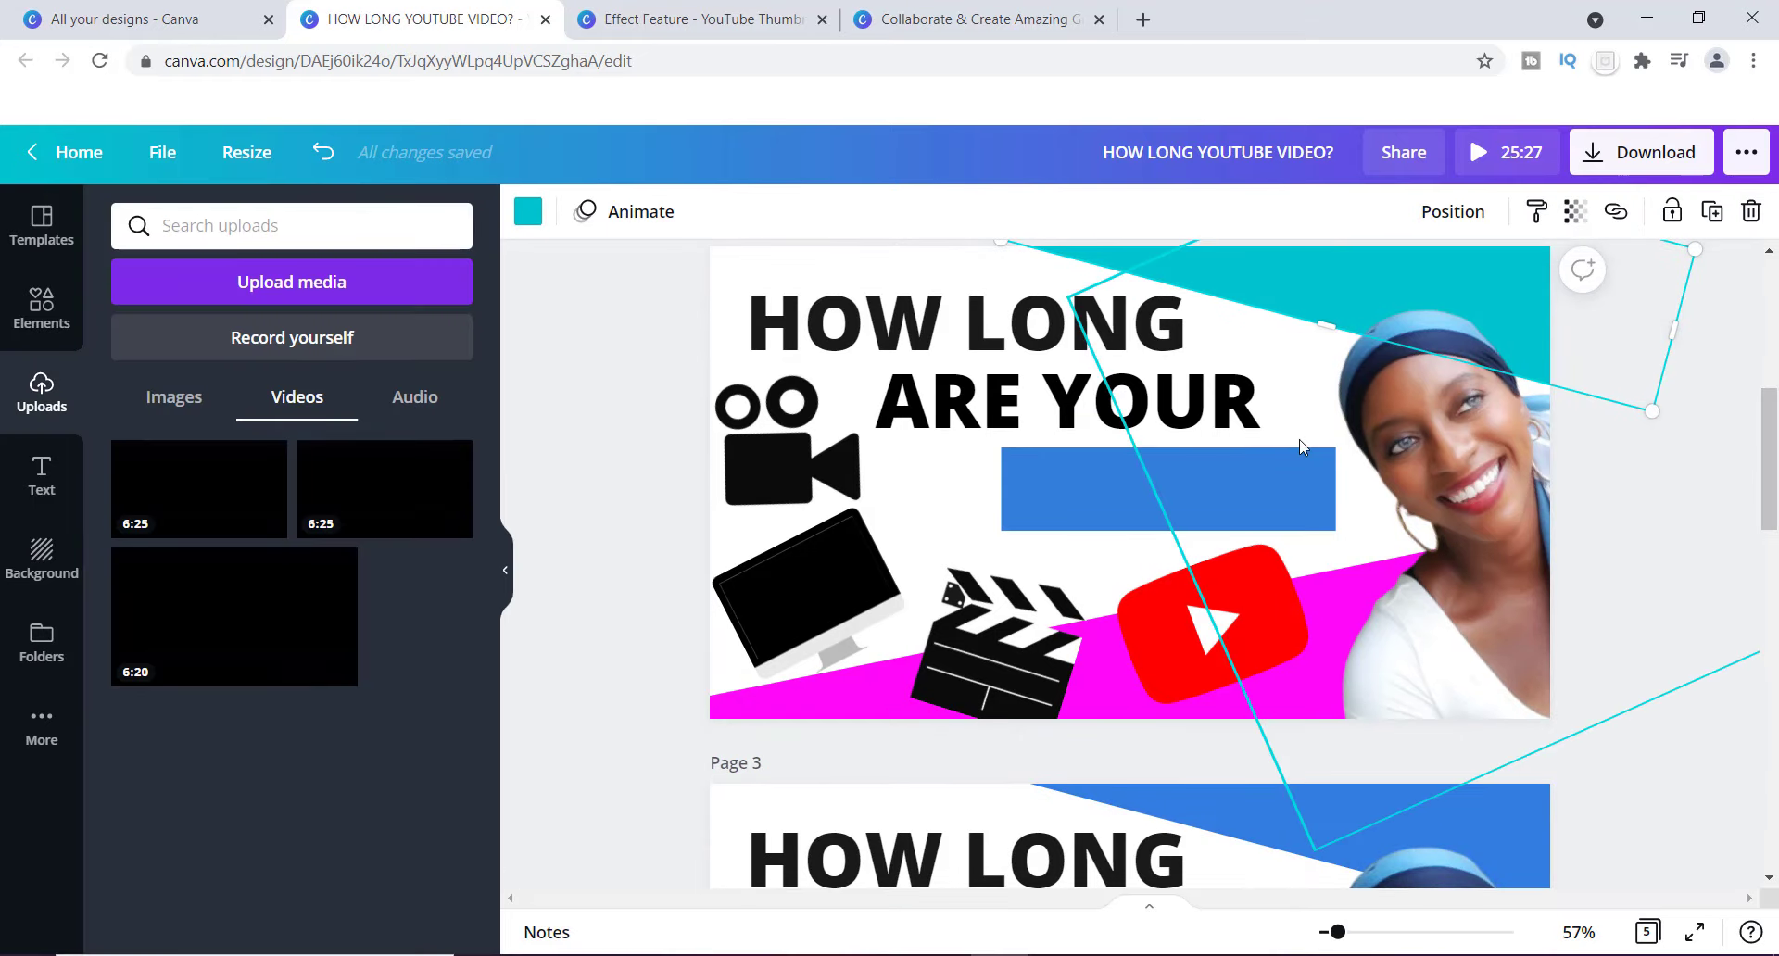
pyautogui.click(1127, 477)
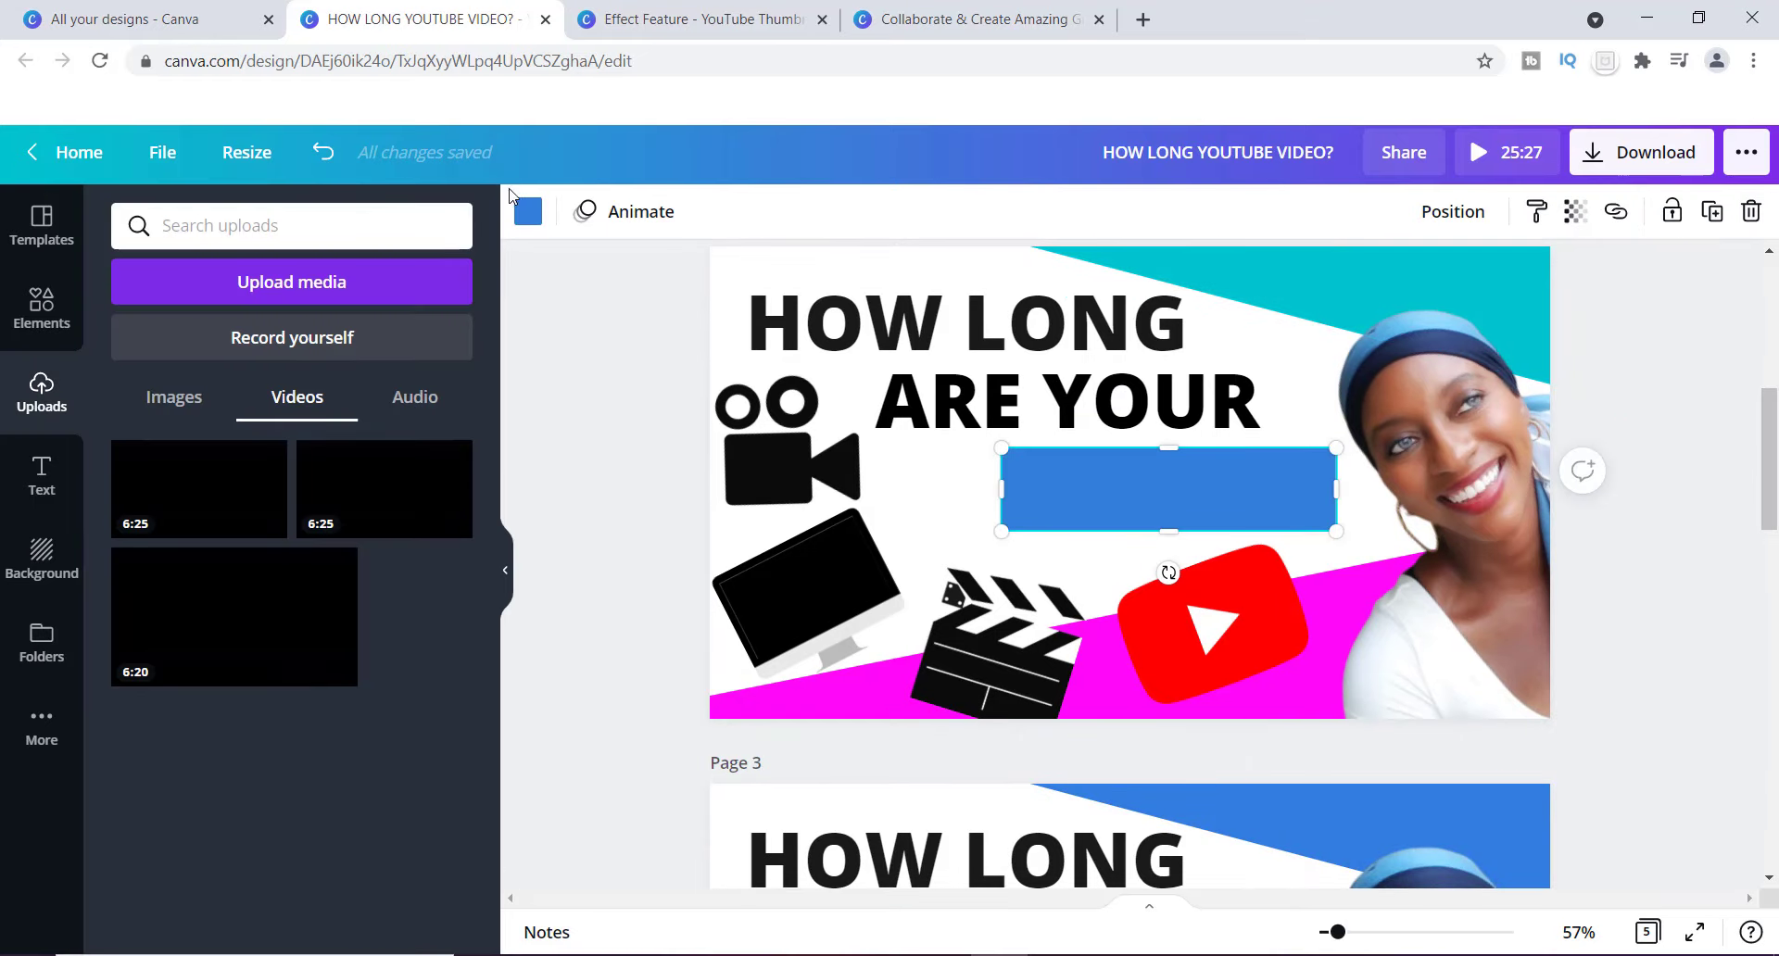
pyautogui.click(527, 213)
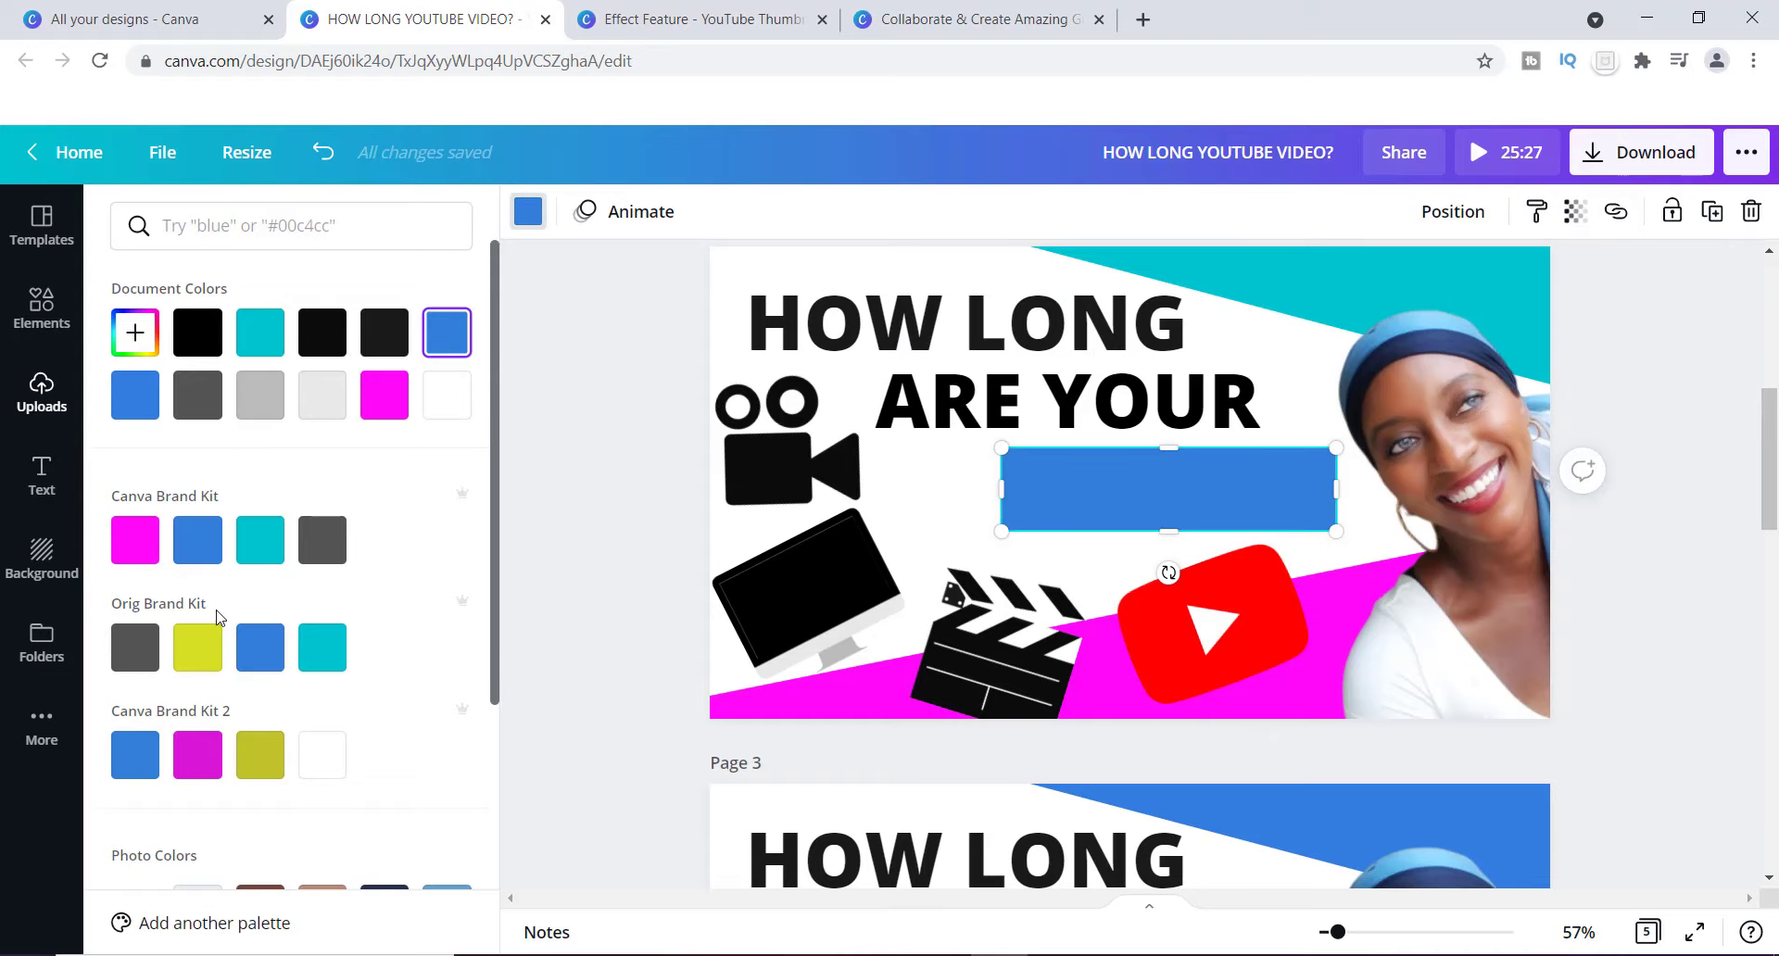
pyautogui.click(188, 656)
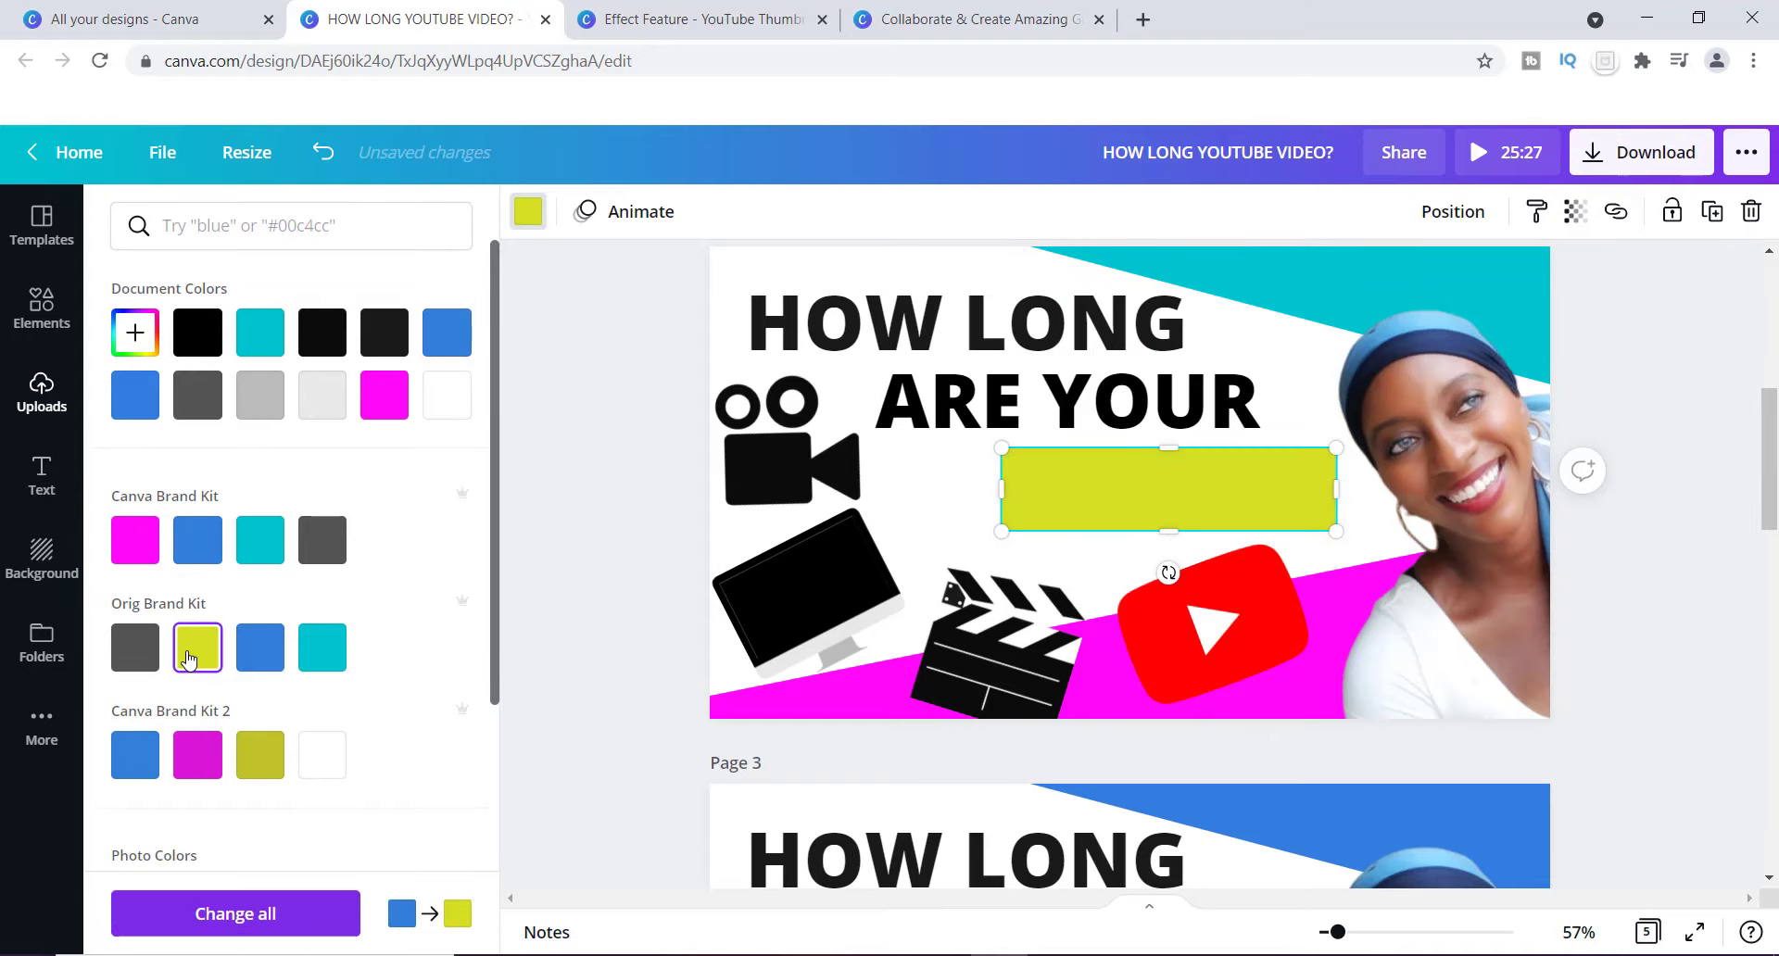
# Step: Add a heading reading VIDEOS over the yellow-green box on page 2
pyautogui.click(41, 477)
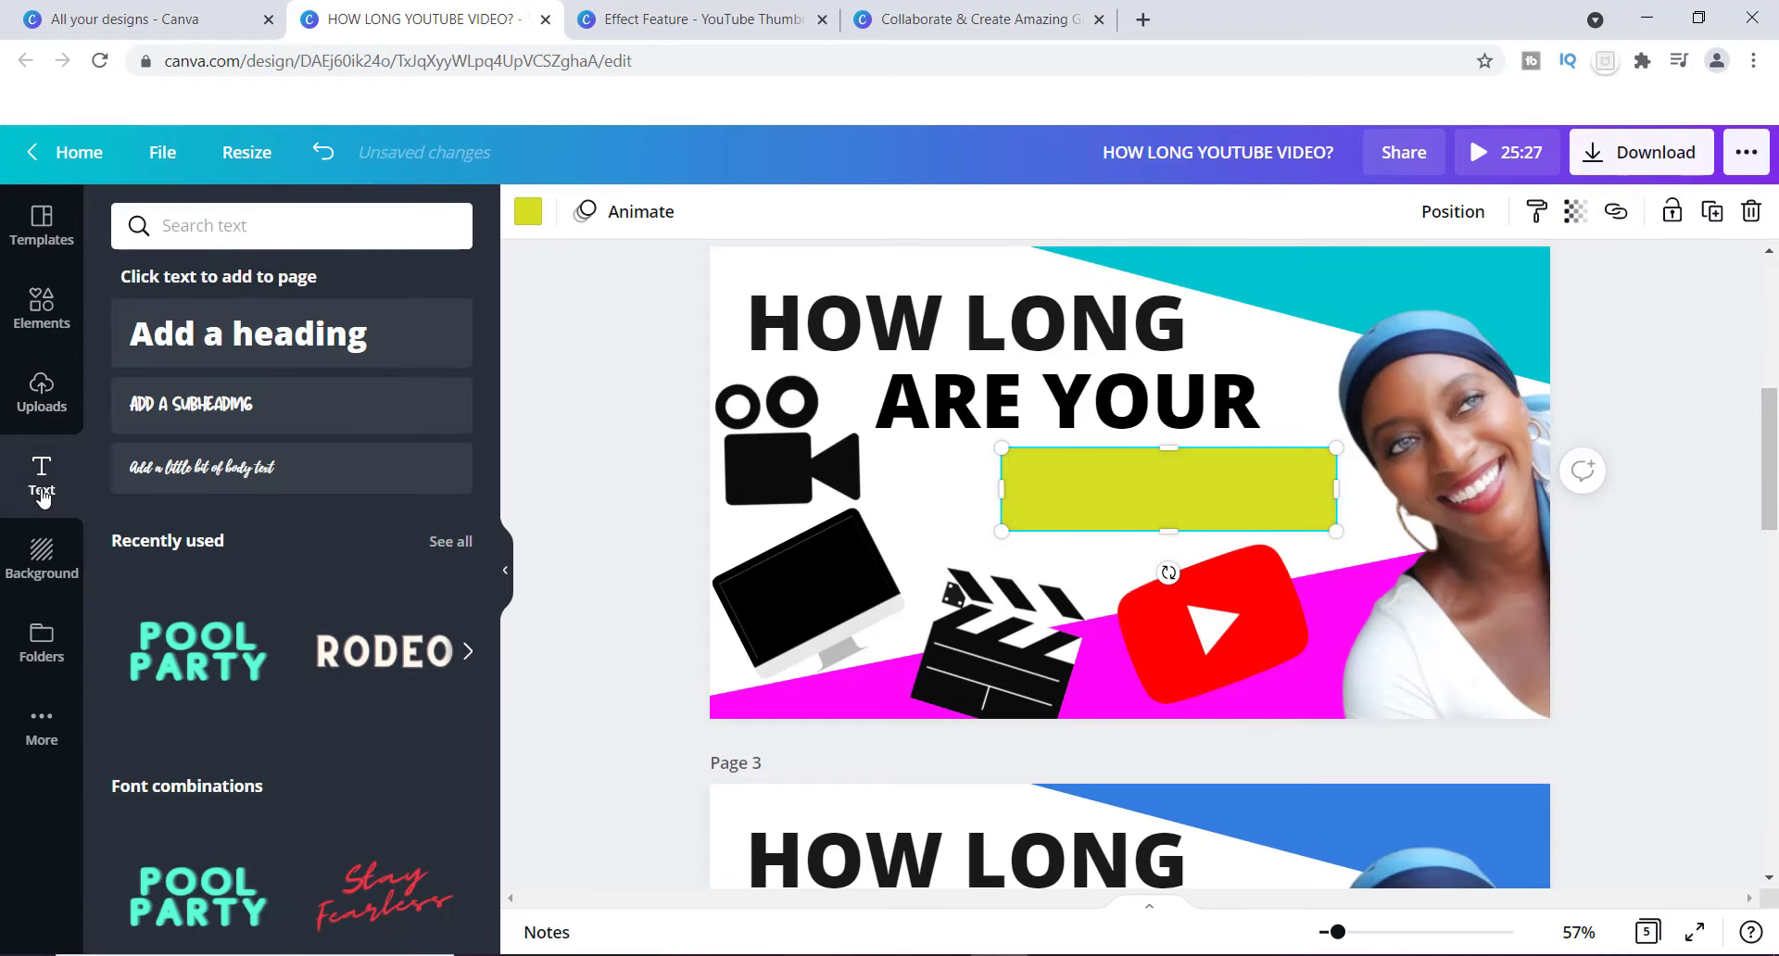
pyautogui.click(248, 332)
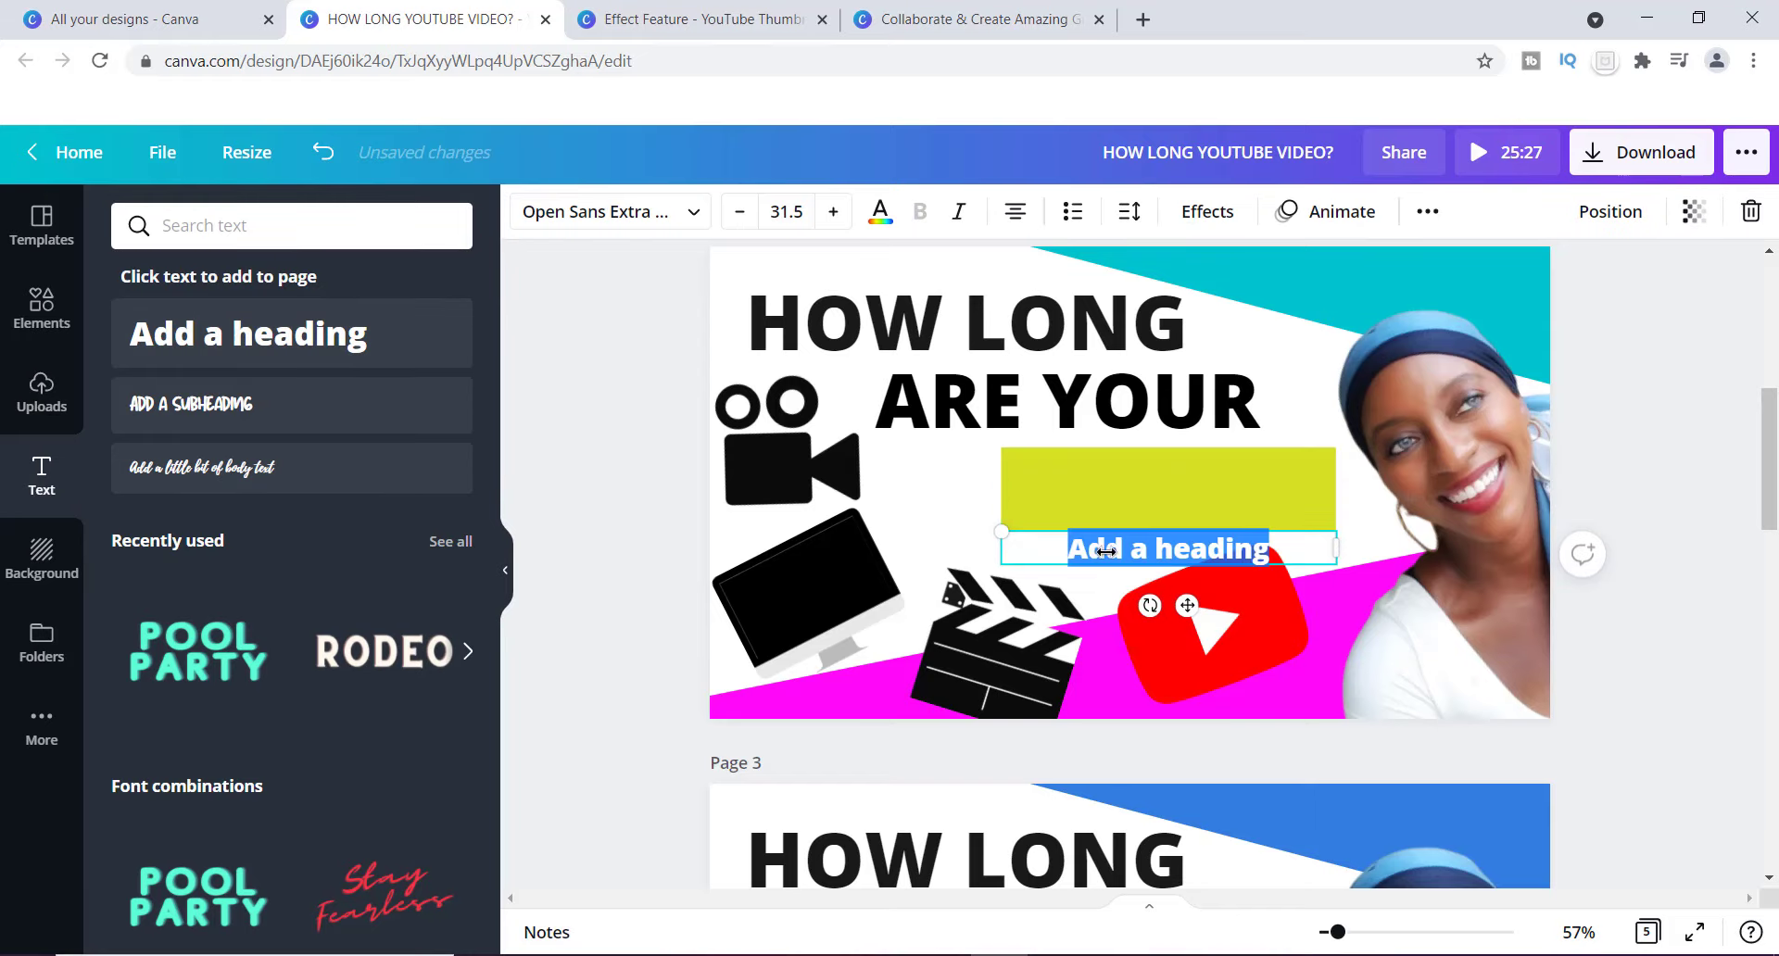
pyautogui.click(1103, 474)
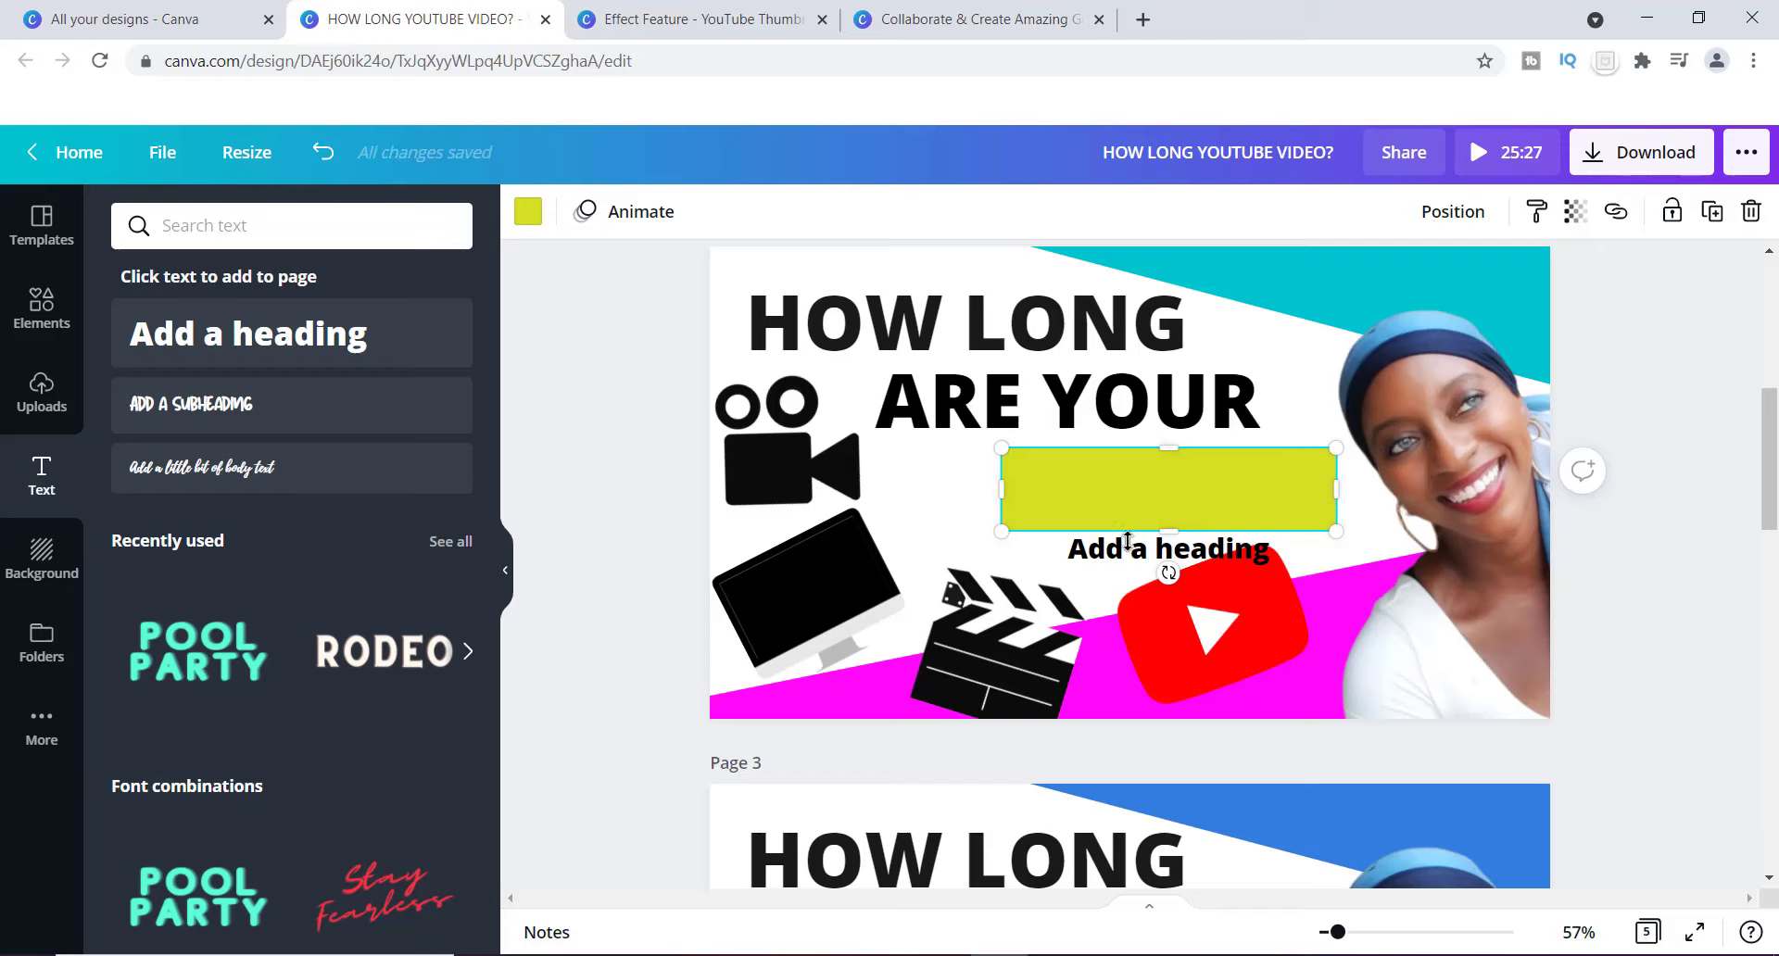
pyautogui.moveTo(1129, 560); pyautogui.dragTo(1141, 494)
pyautogui.doubleClick(1141, 494)
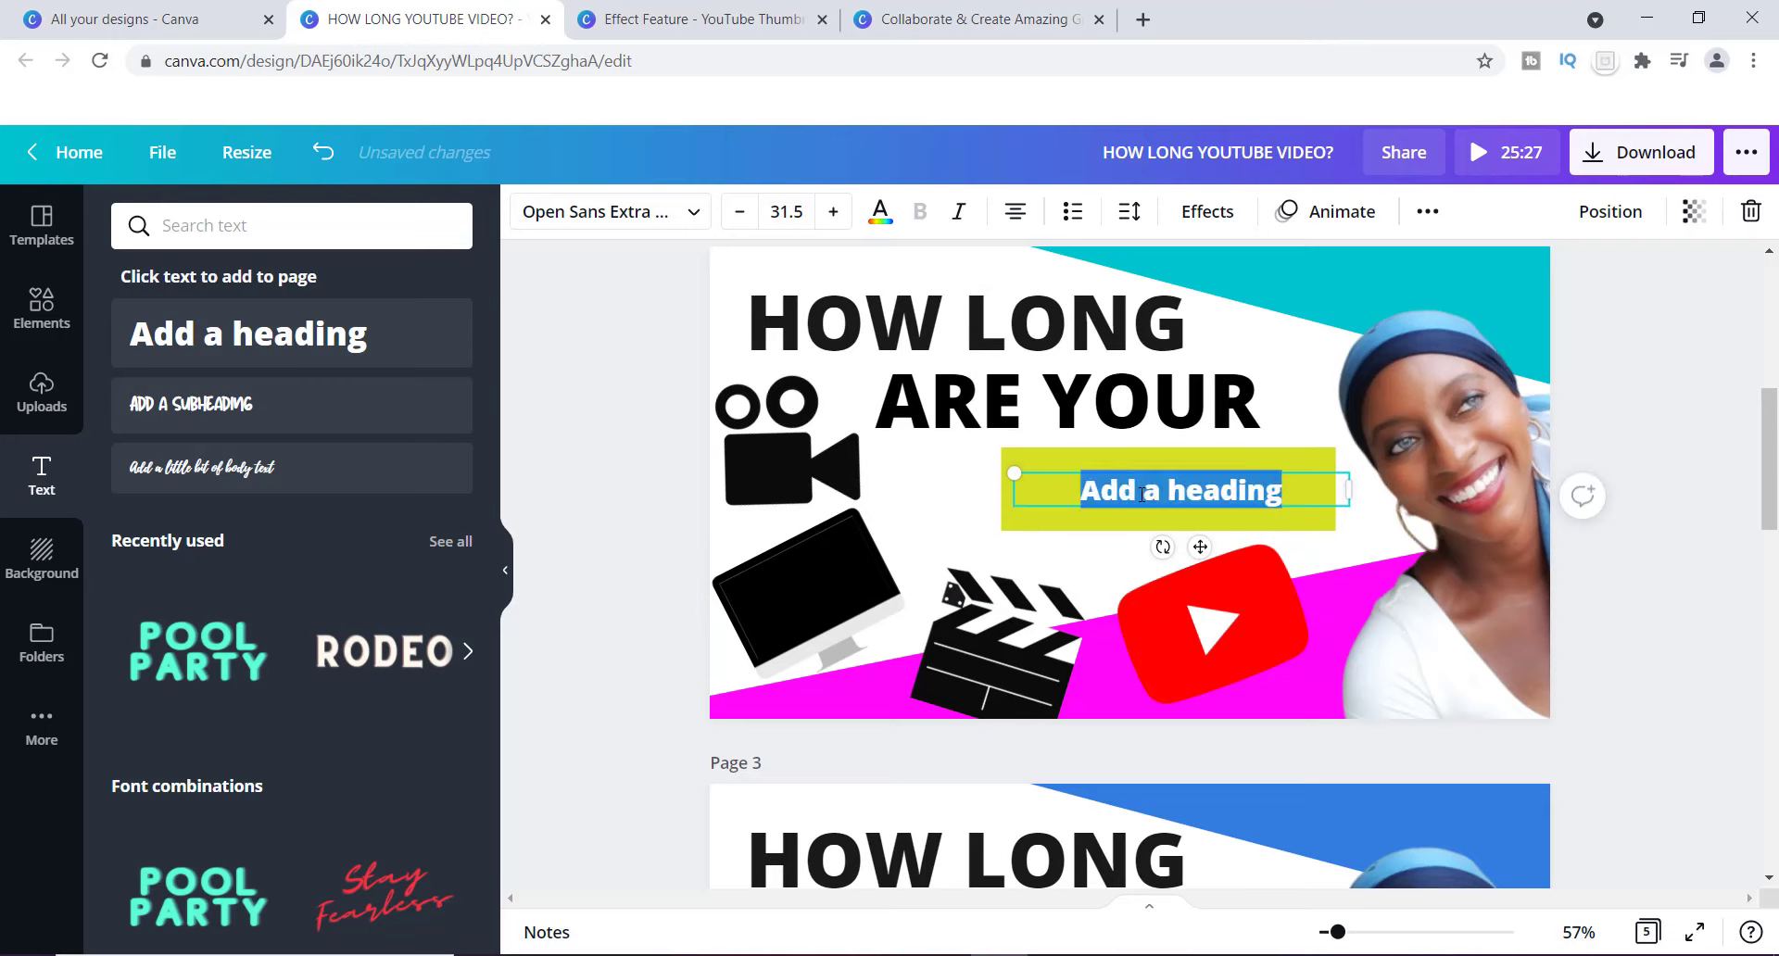
pyautogui.write('VIDEOS')
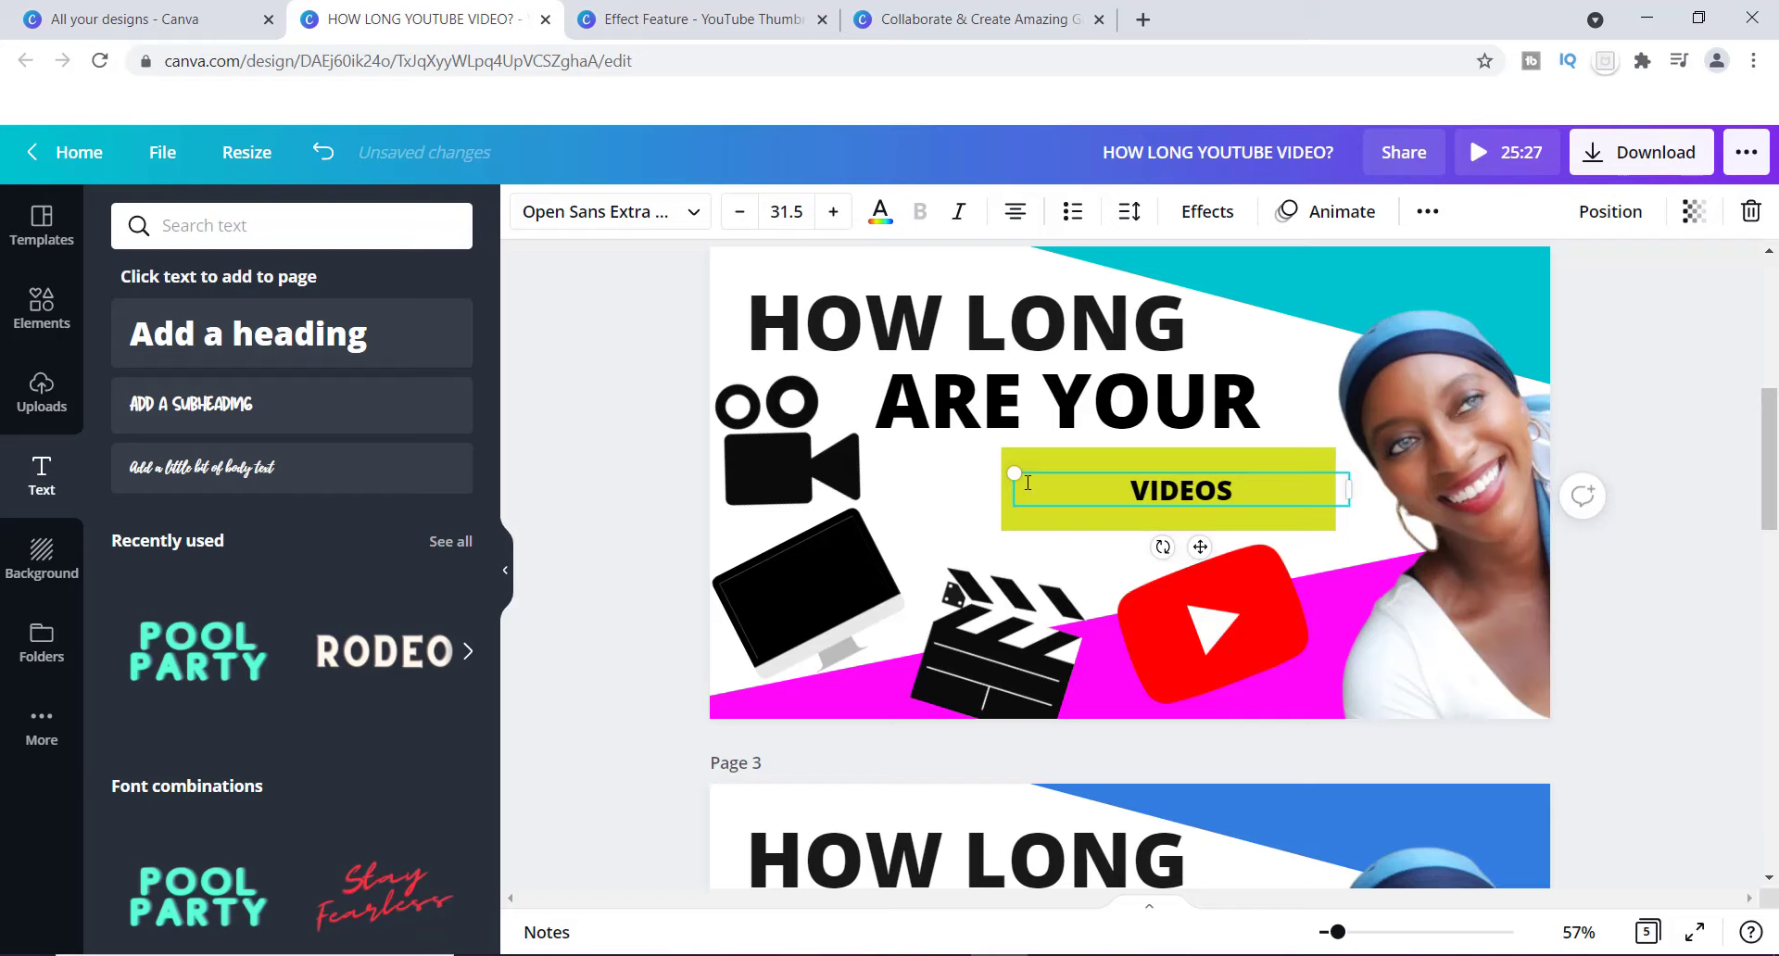
# Step: Enlarge the page 2 VIDEOS text to size 81.5 and centre it on the yellow-green box
pyautogui.click(833, 213)
pyautogui.click(834, 213)
pyautogui.click(833, 213)
pyautogui.click(833, 213)
pyautogui.click(833, 213)
pyautogui.click(833, 213)
pyautogui.click(833, 213)
pyautogui.click(833, 213)
pyautogui.click(833, 213)
pyautogui.click(834, 213)
pyautogui.click(833, 213)
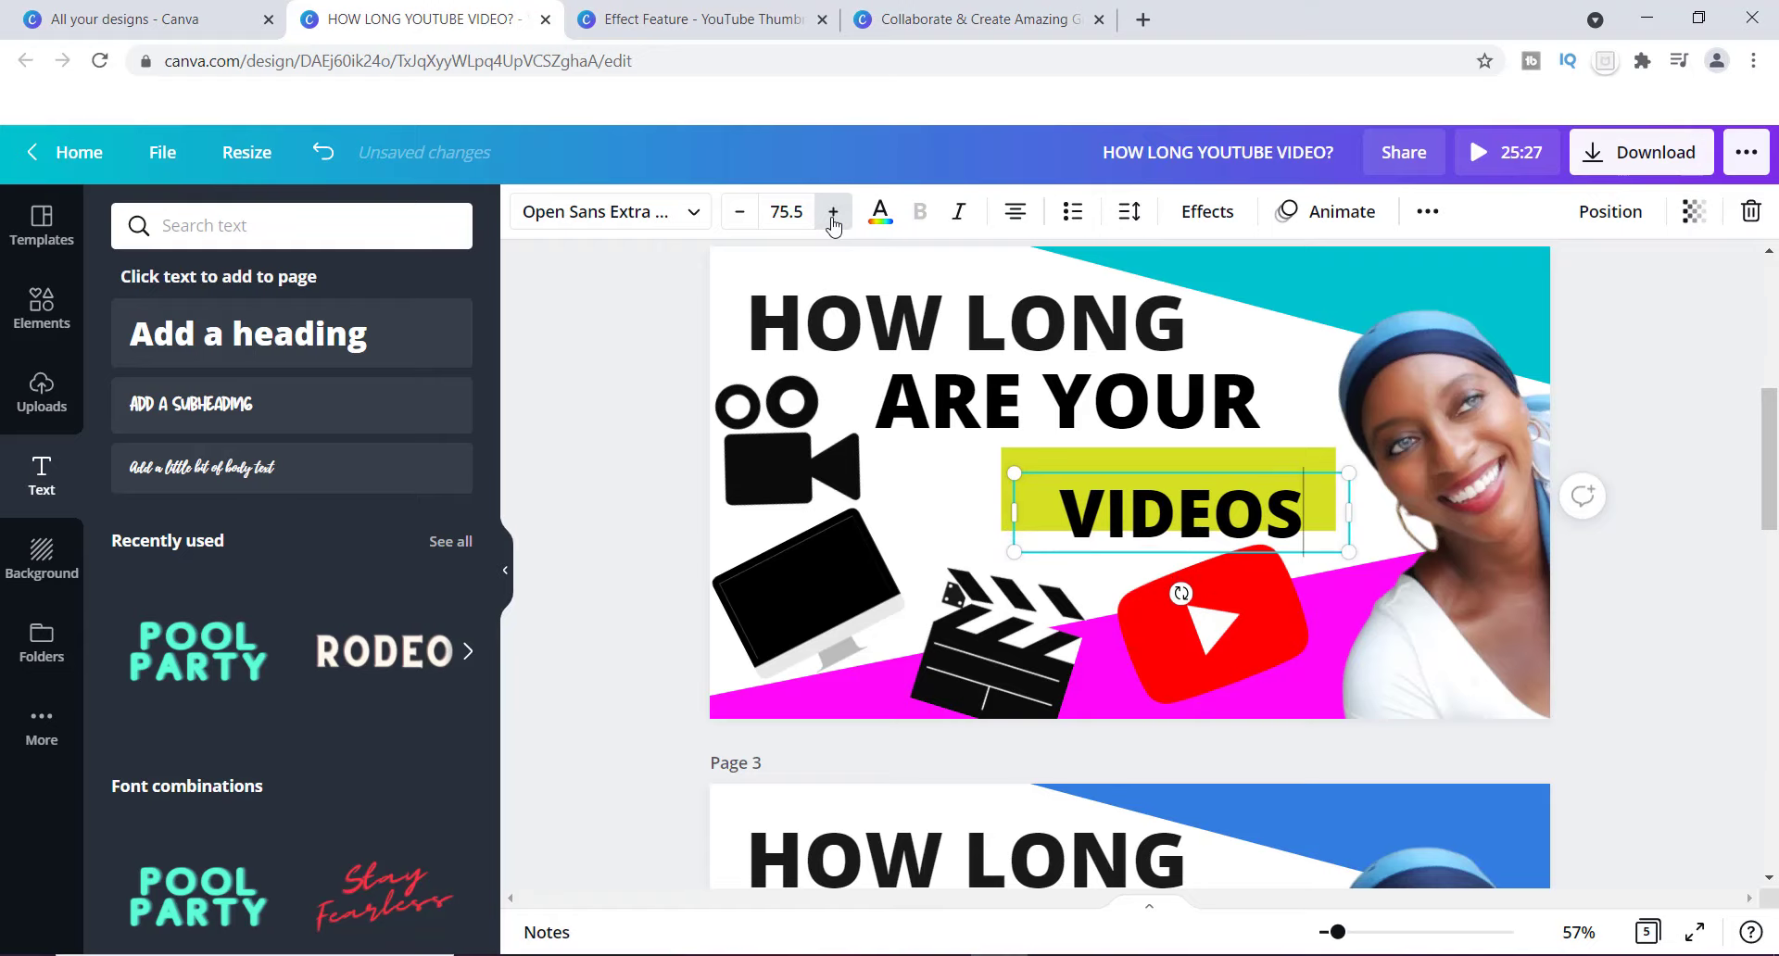
pyautogui.click(834, 214)
pyautogui.click(833, 213)
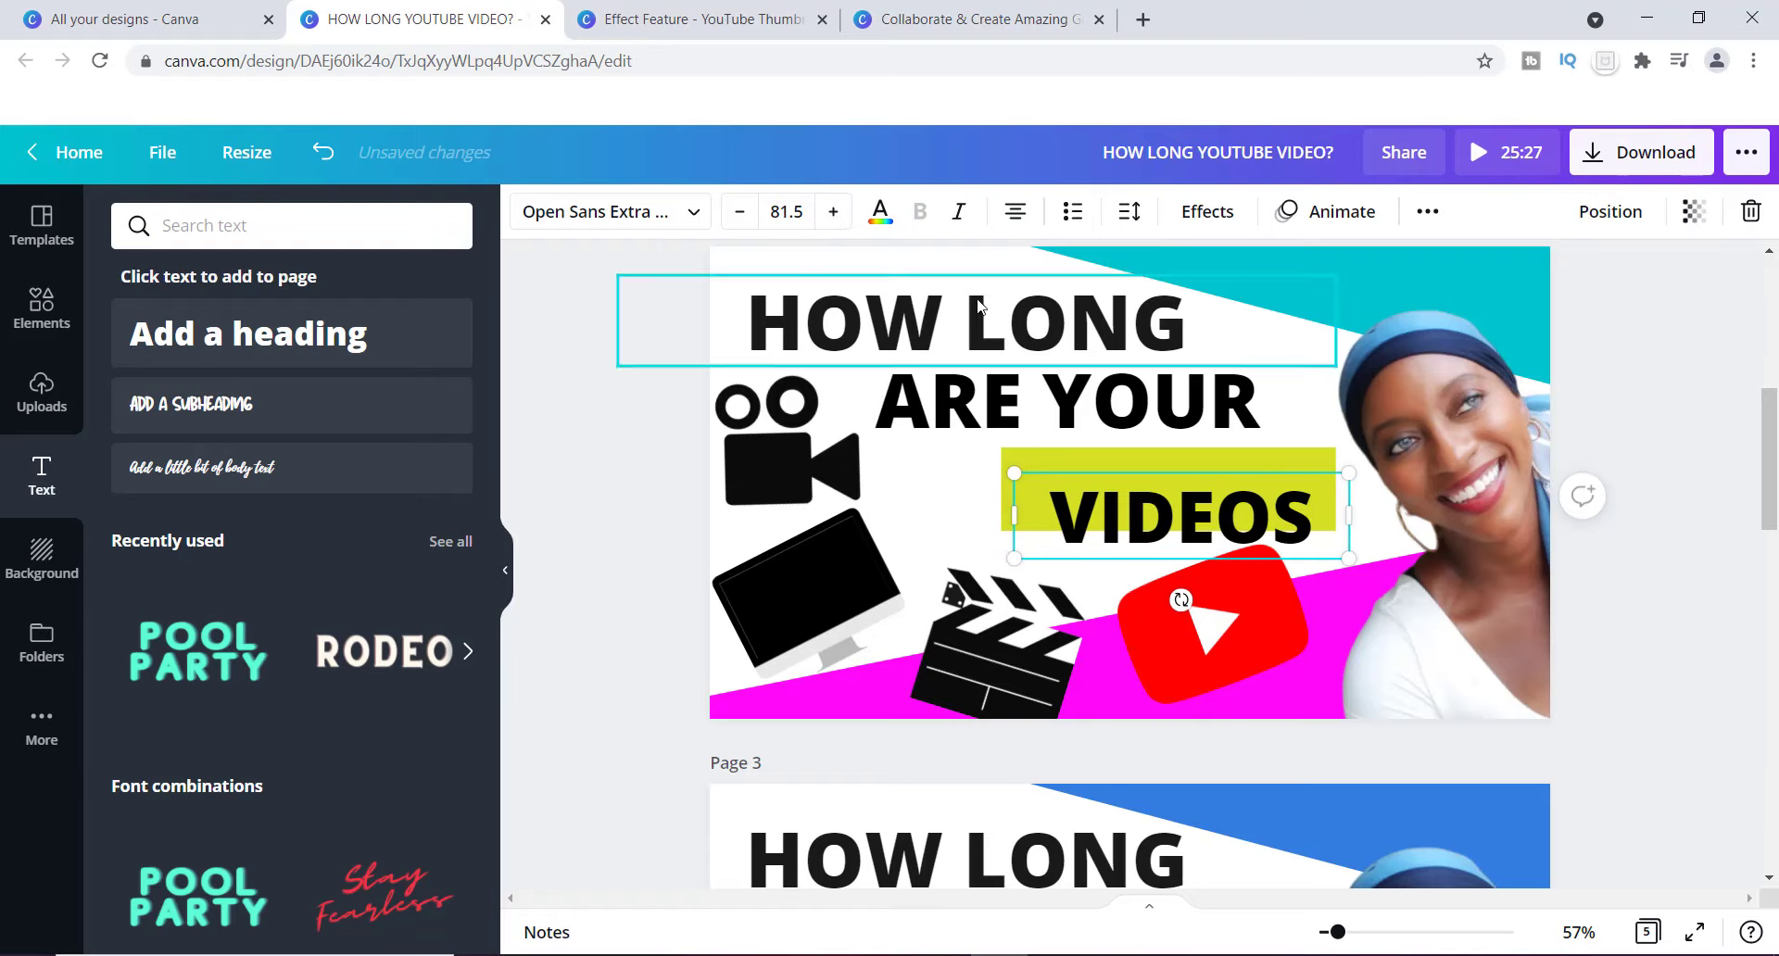
pyautogui.click(1215, 581)
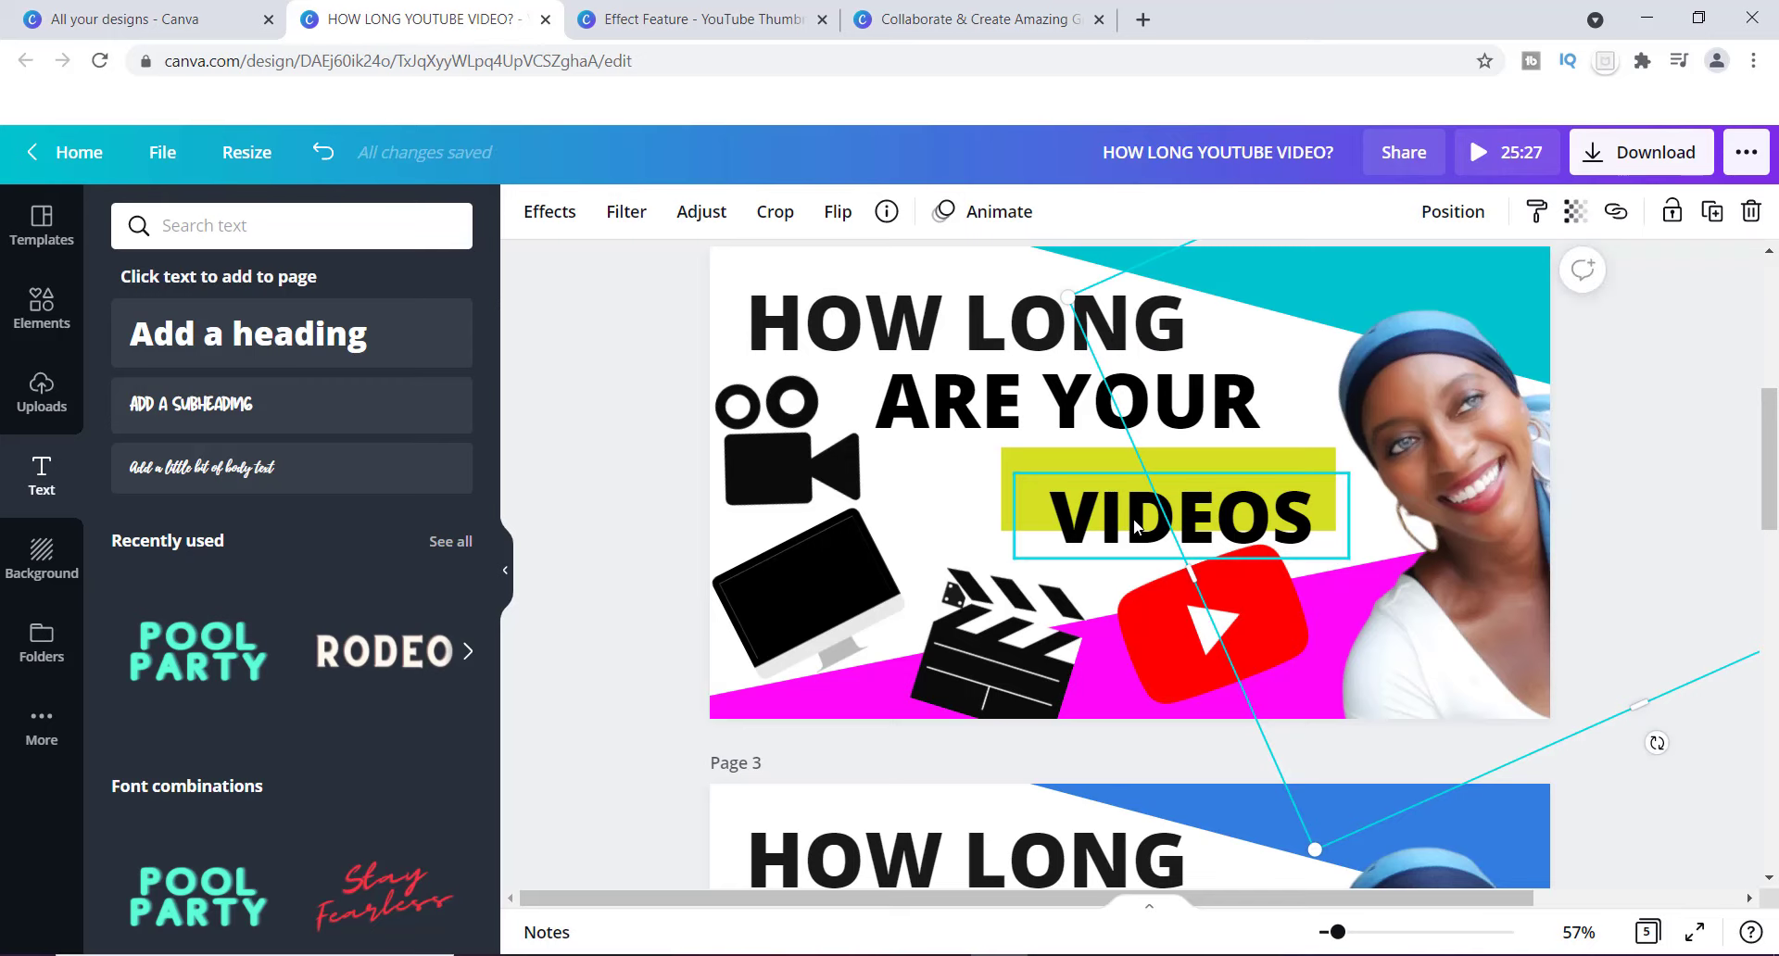
pyautogui.moveTo(1132, 519); pyautogui.dragTo(1114, 489)
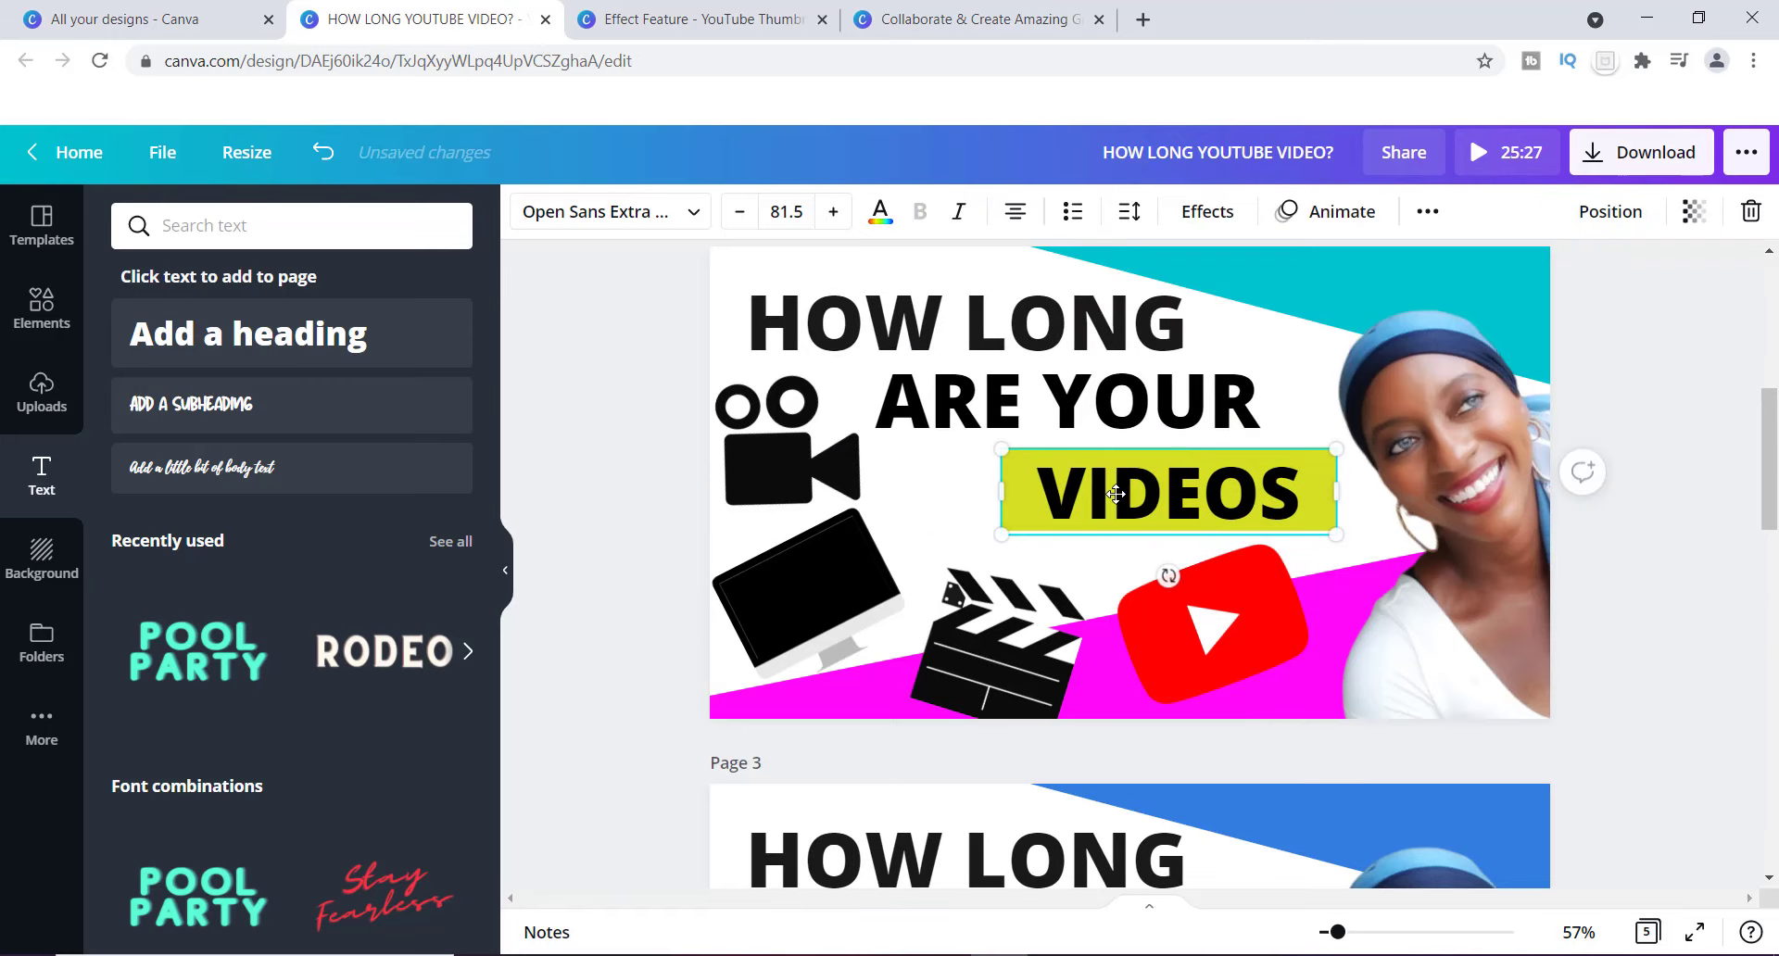
# Step: Recolour the VIDEOS text on page 2 white and deselect it
pyautogui.click(880, 211)
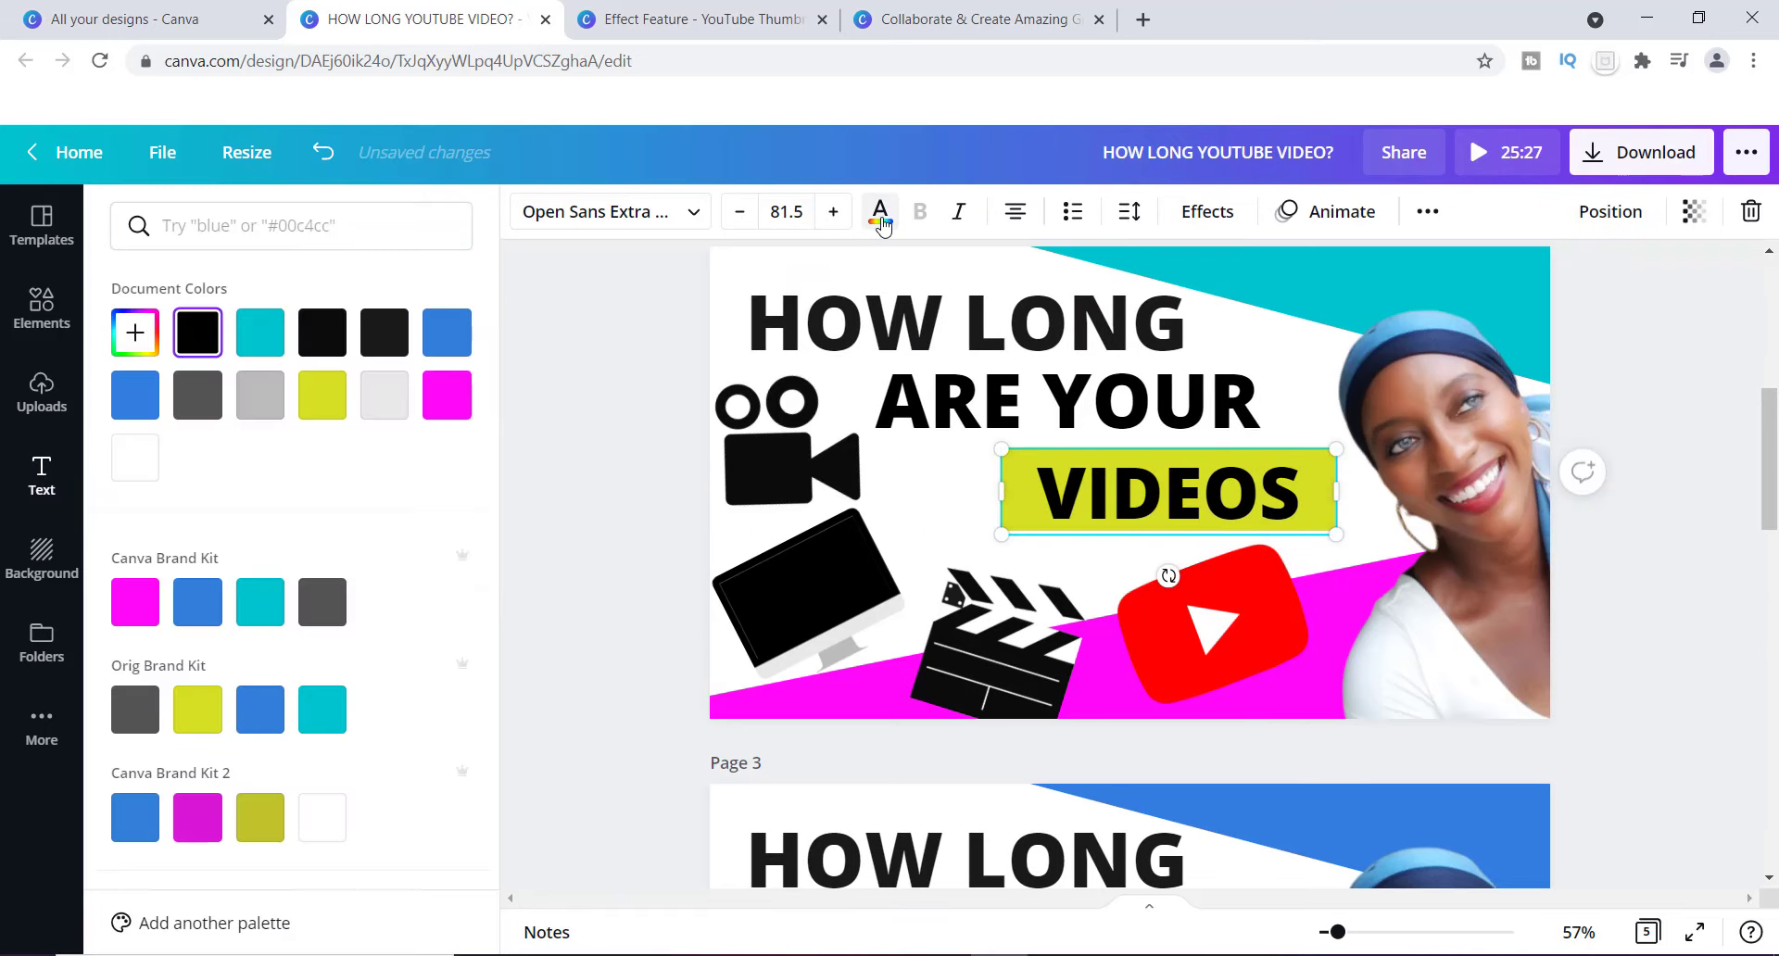
pyautogui.click(128, 463)
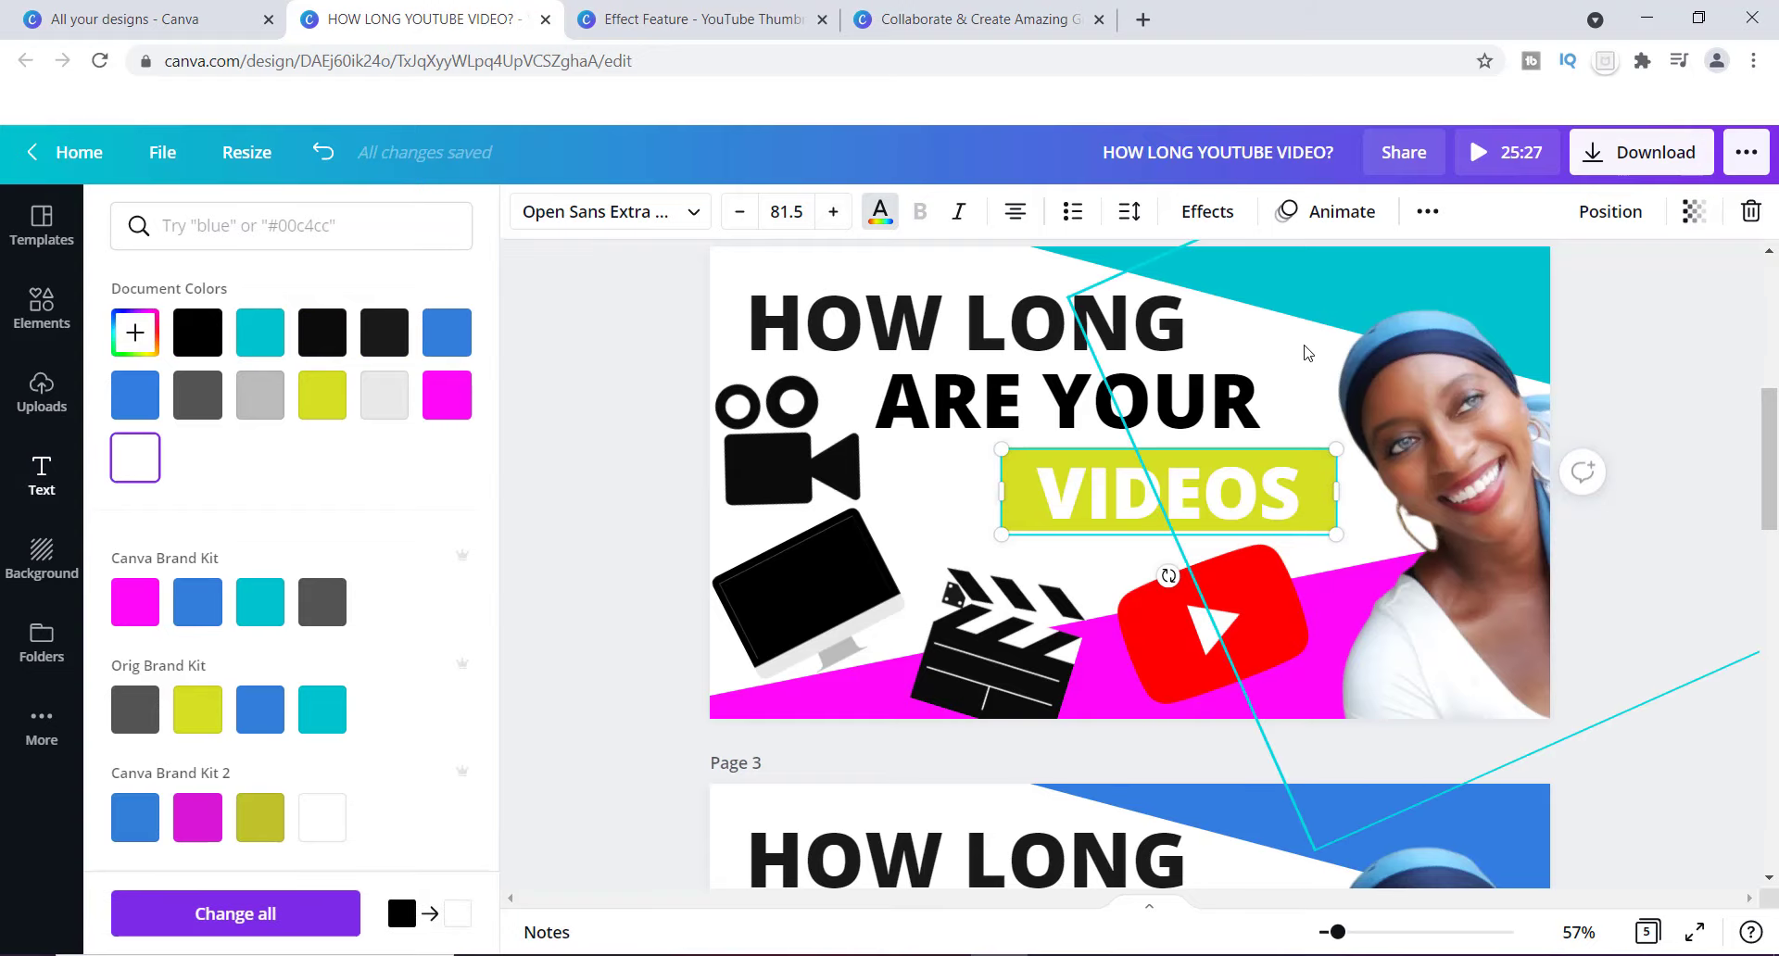
pyautogui.press('Escape')
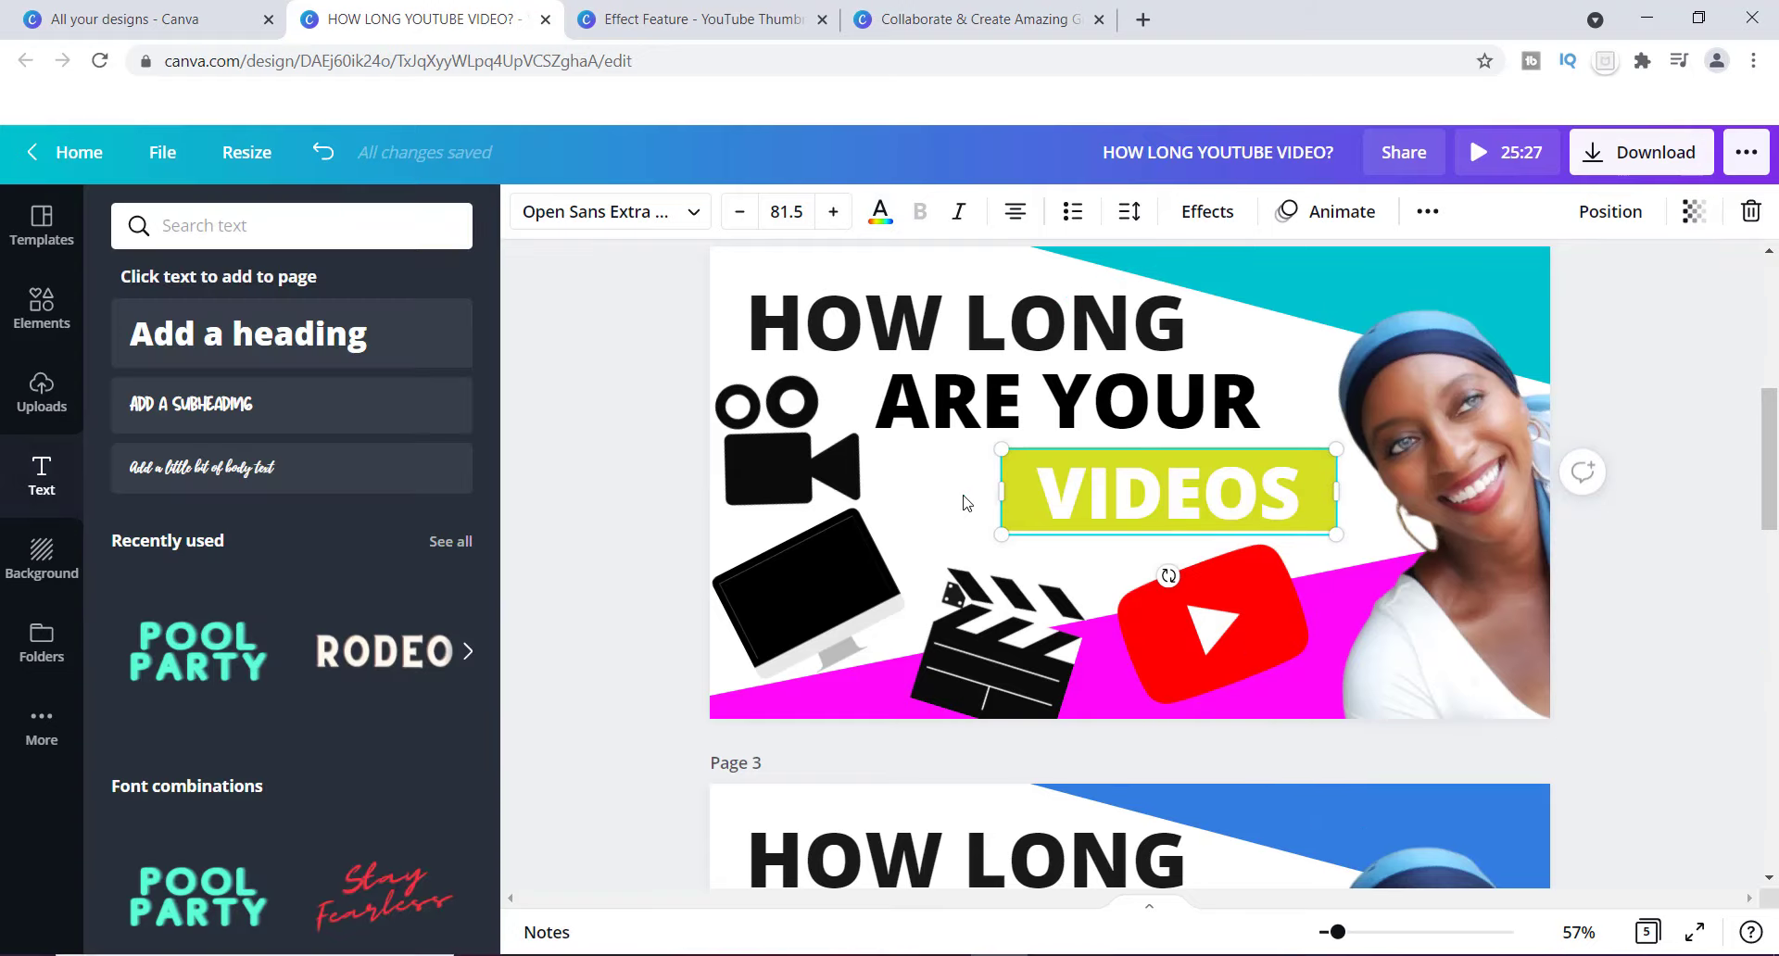
pyautogui.click(1112, 581)
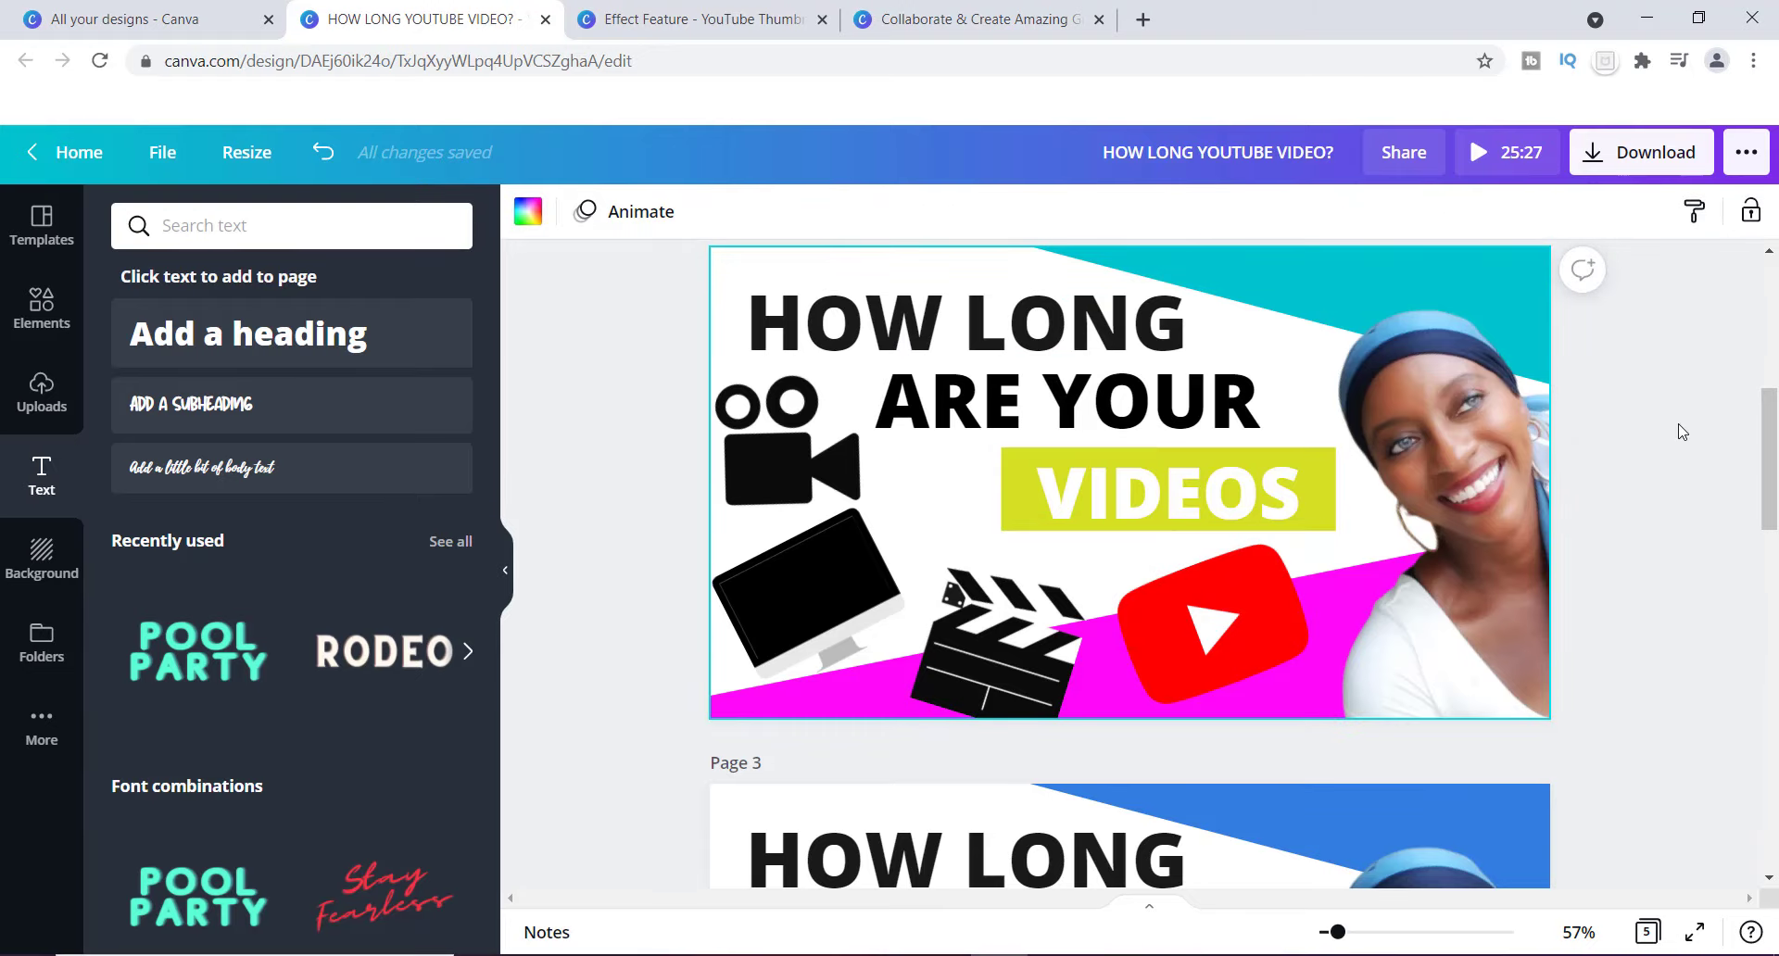
# Step: On page 3, recolour the upper blue diagonal shape with the custom red #DA1818
pyautogui.moveTo(1770, 436); pyautogui.dragTo(1775, 523)
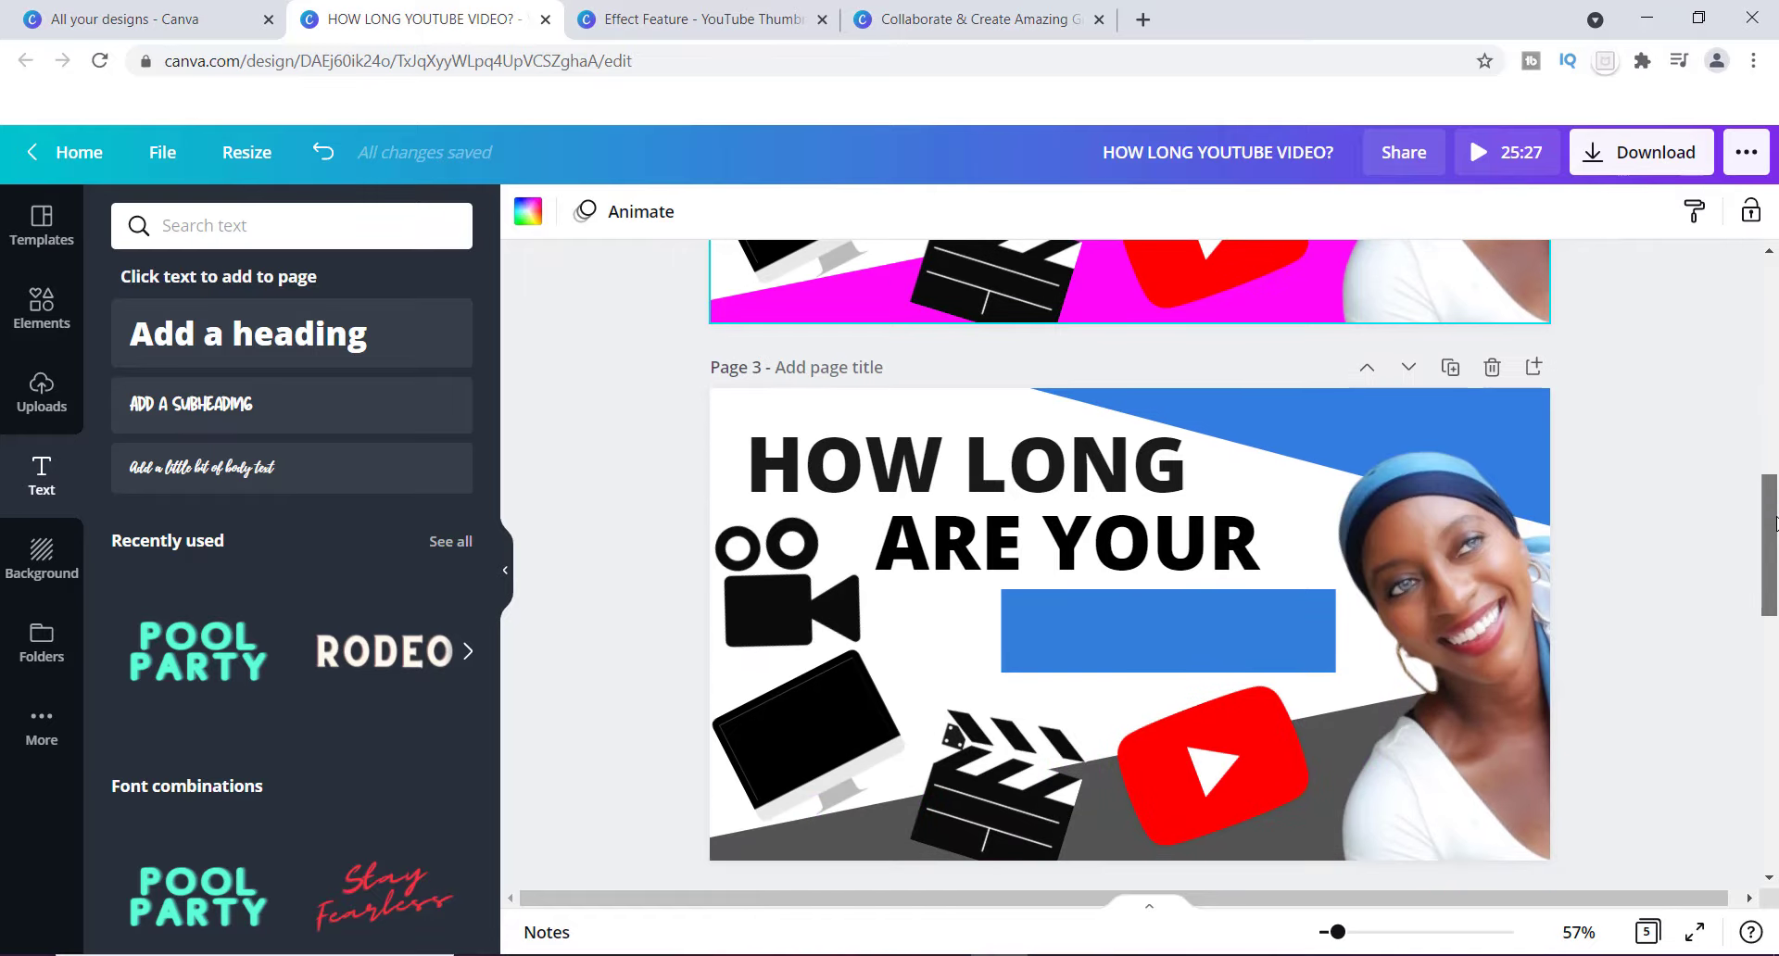
pyautogui.moveTo(1775, 523); pyautogui.dragTo(1775, 525)
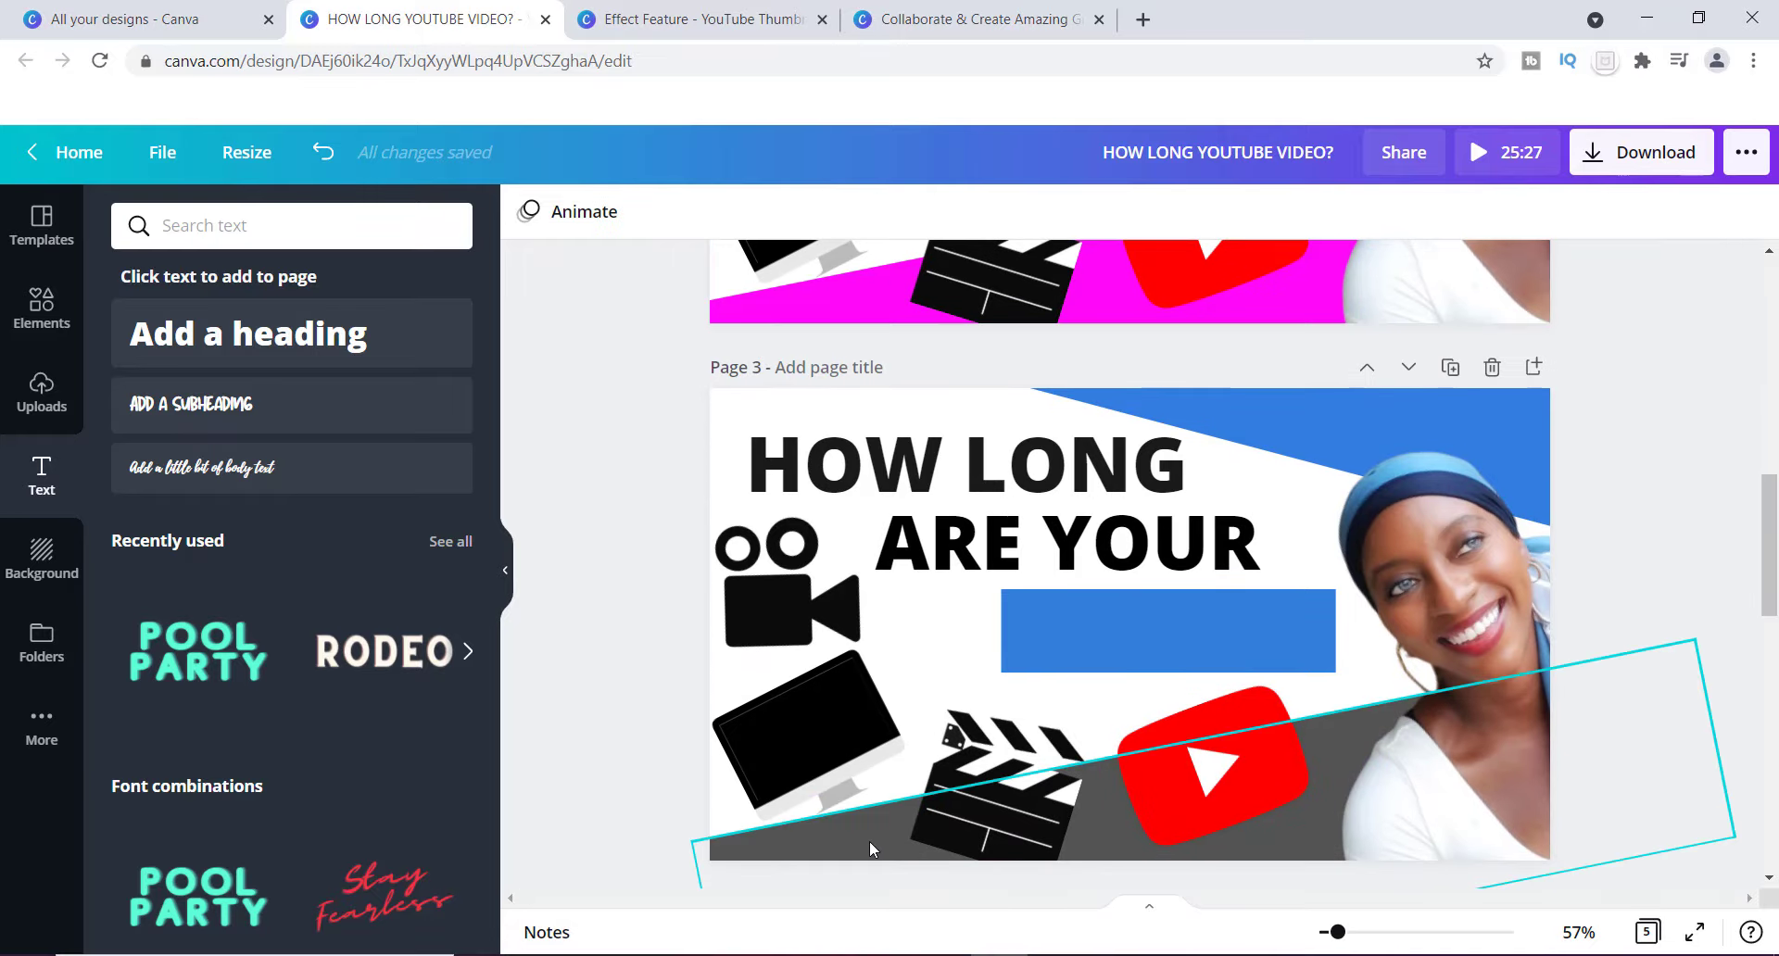
pyautogui.click(1115, 406)
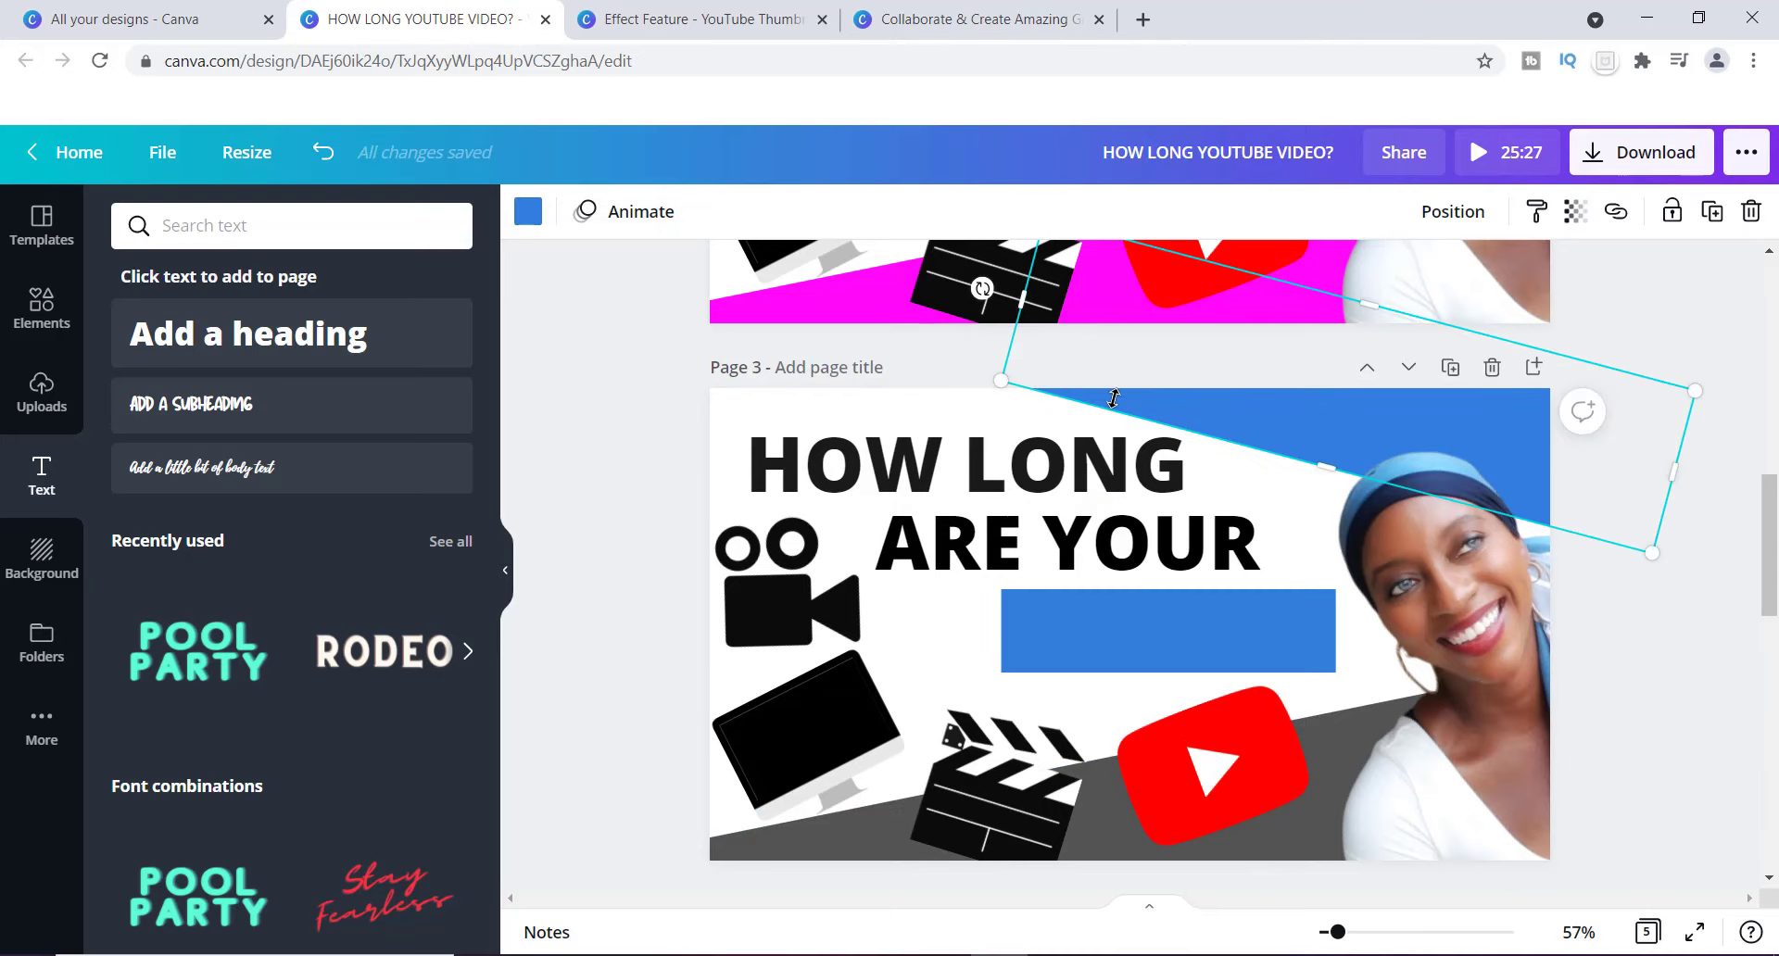
pyautogui.click(528, 213)
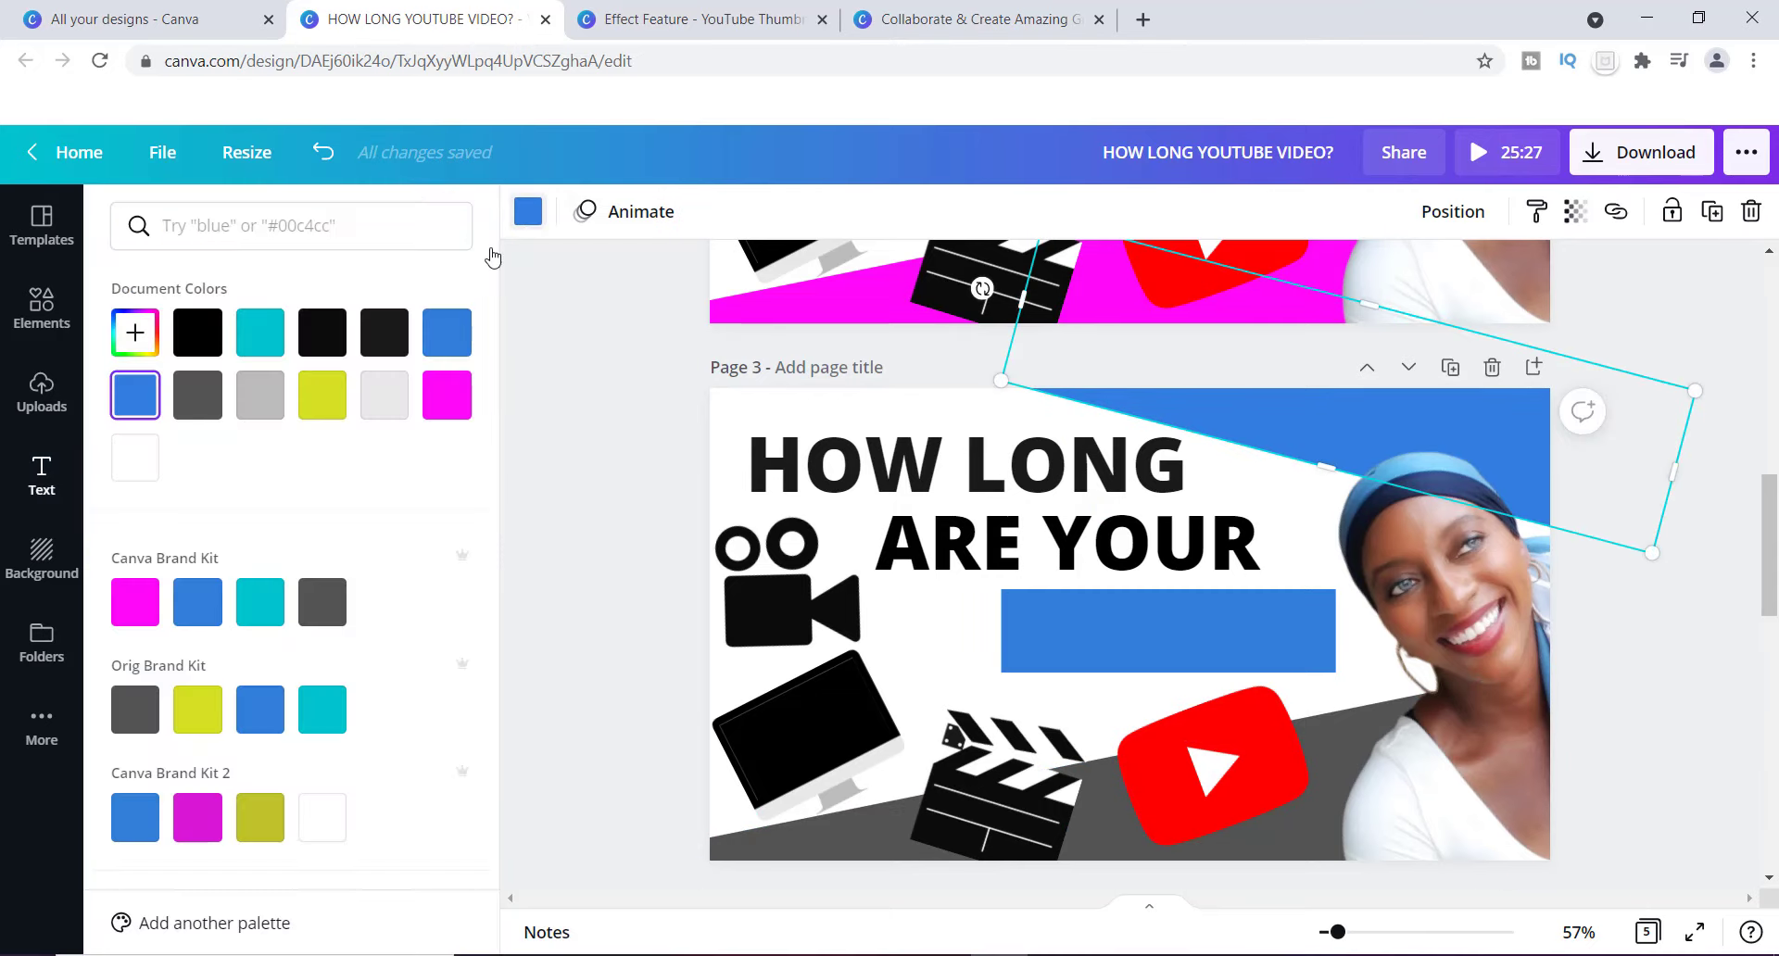
pyautogui.click(207, 820)
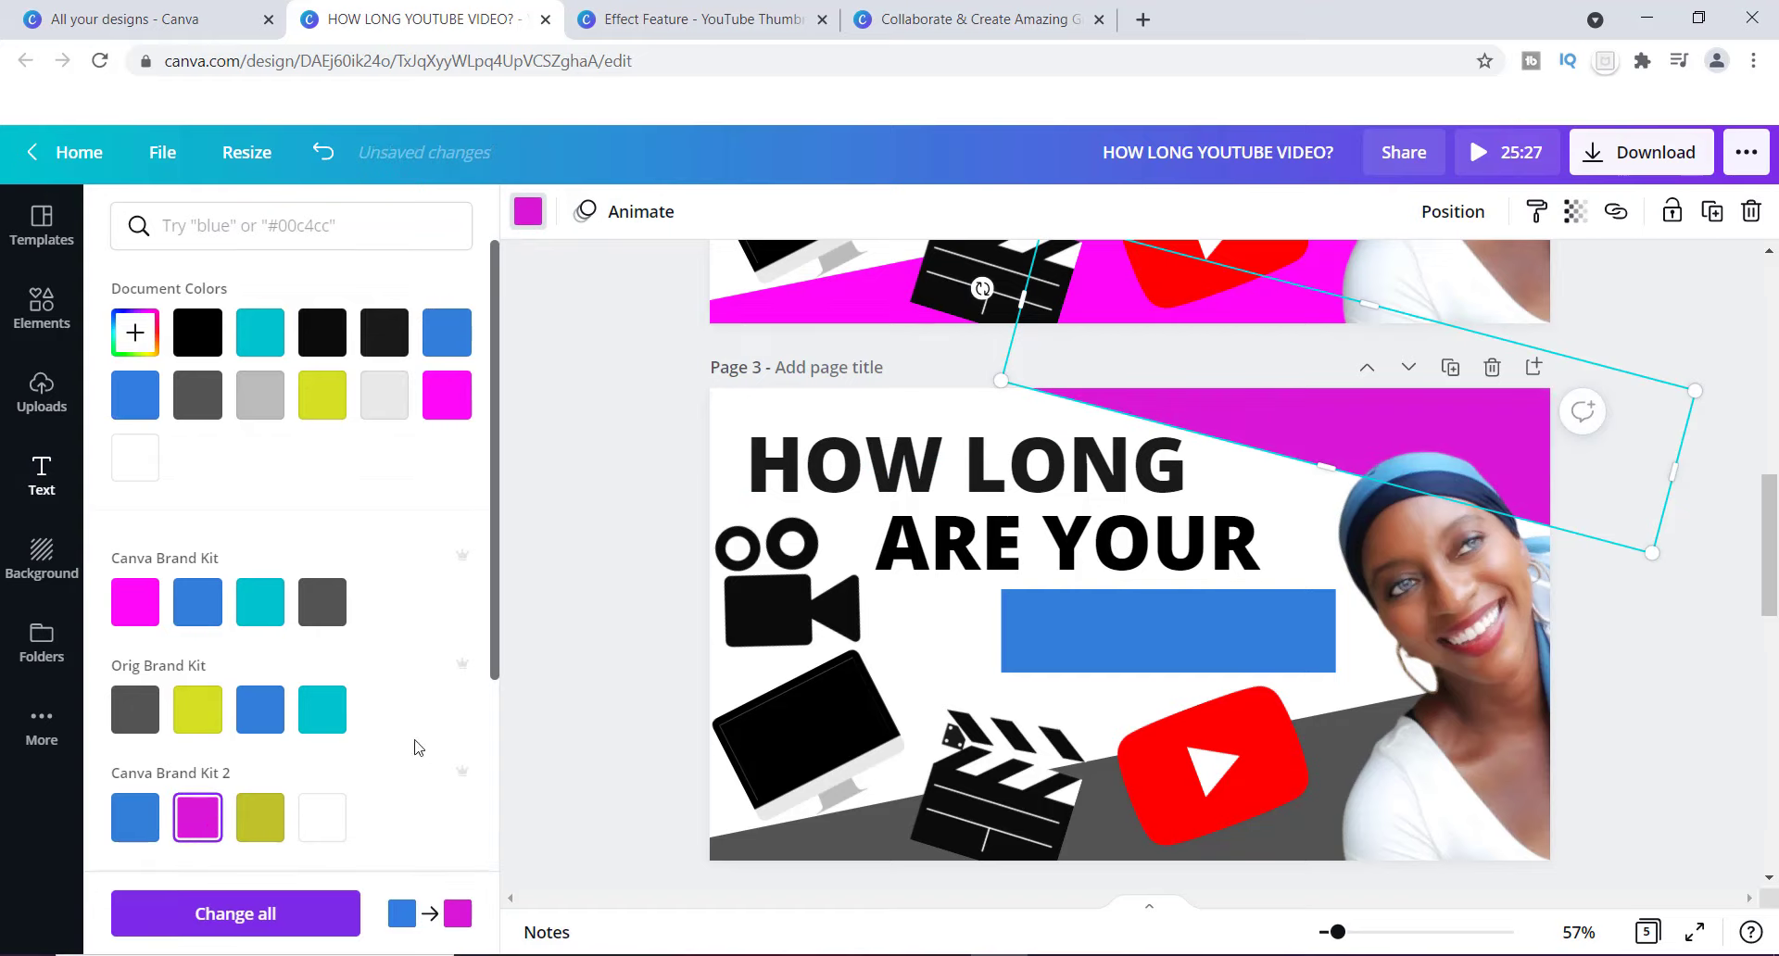
pyautogui.click(148, 335)
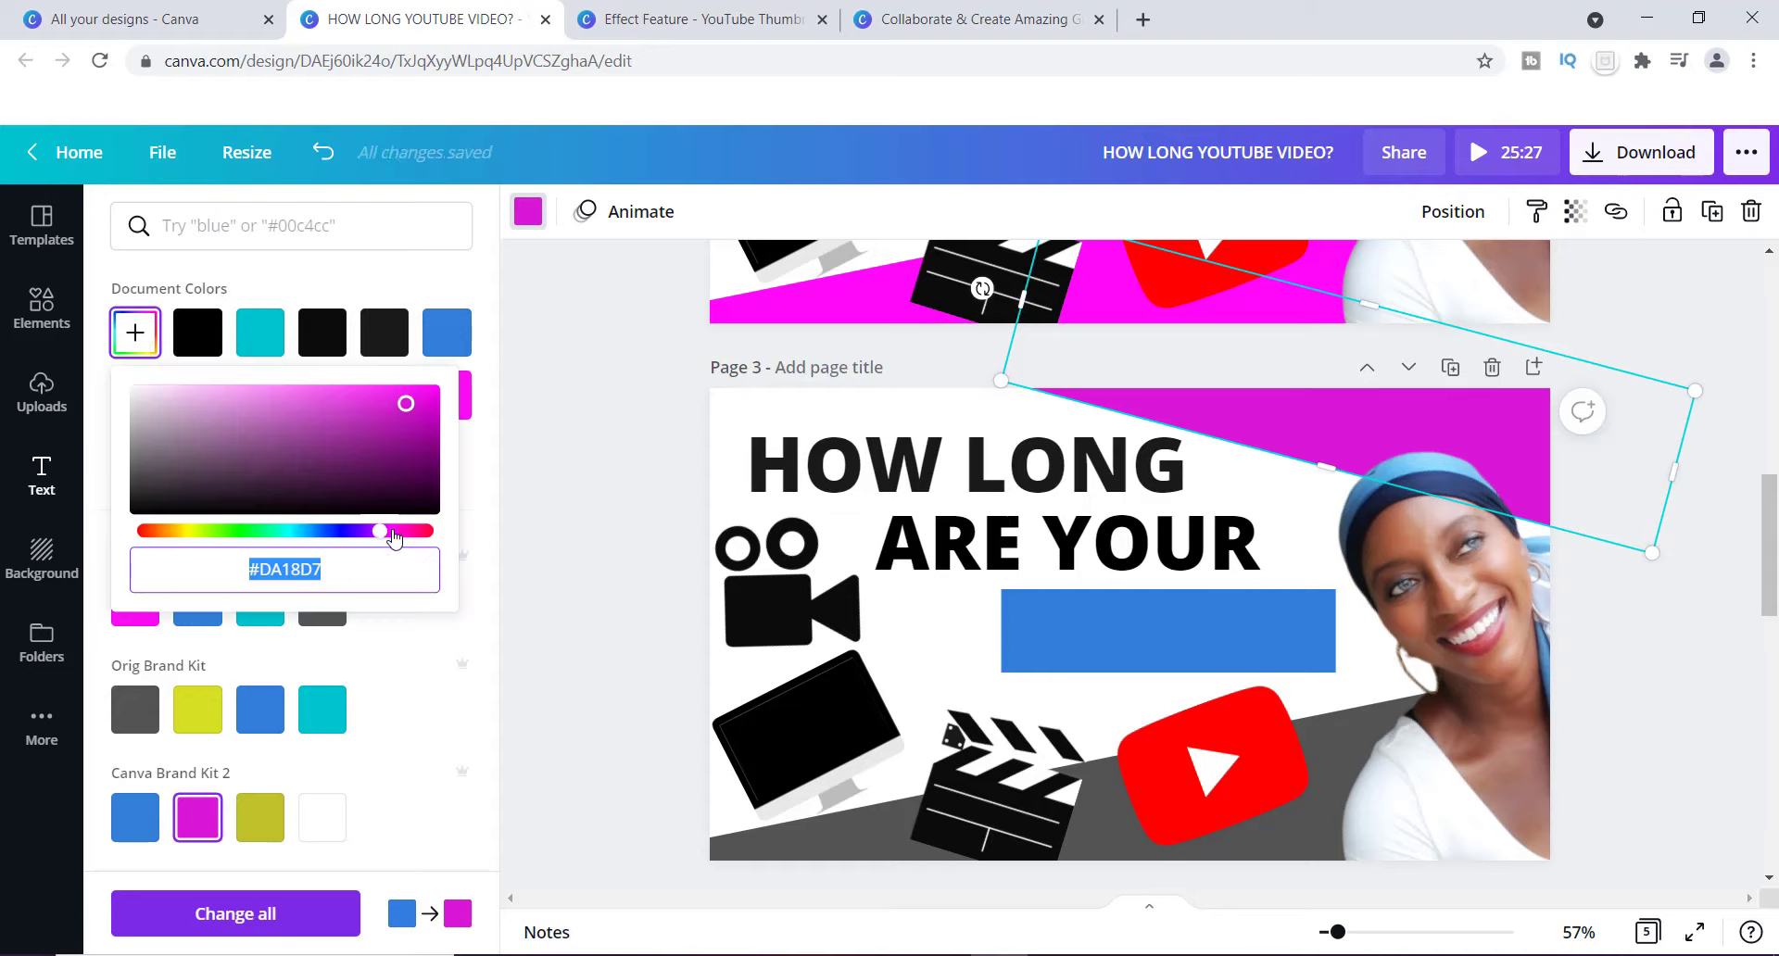
pyautogui.moveTo(393, 534); pyautogui.dragTo(452, 540)
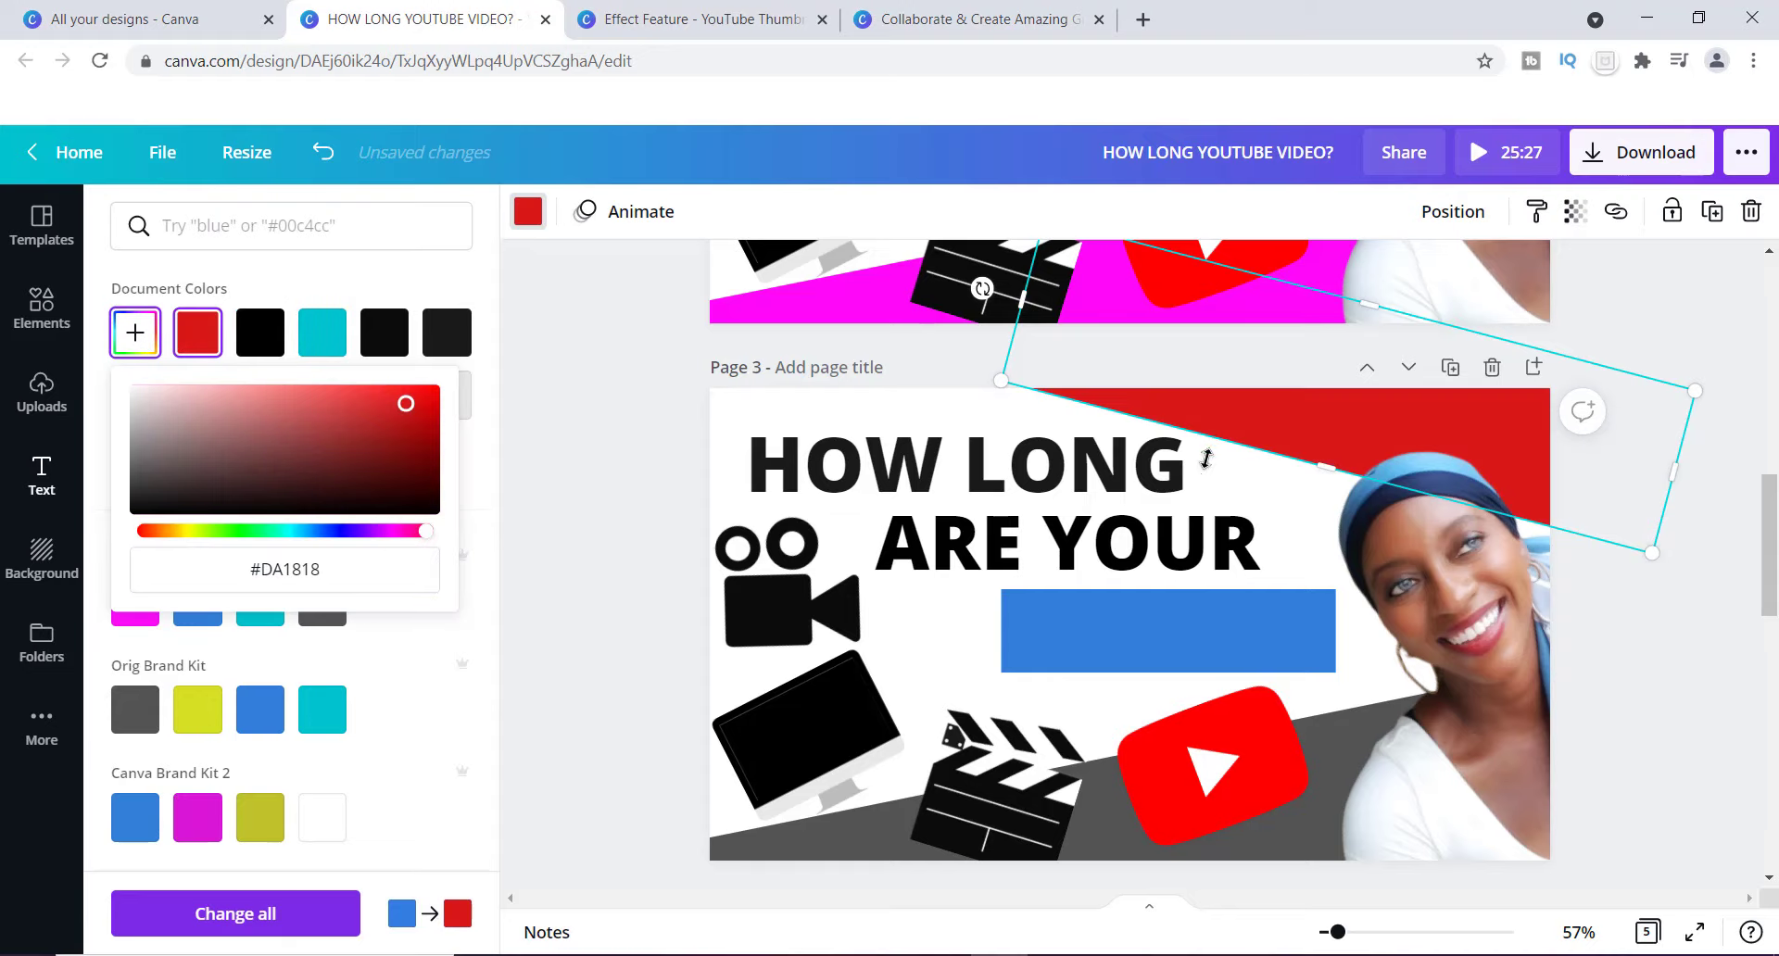
pyautogui.moveTo(1770, 533); pyautogui.dragTo(1776, 425)
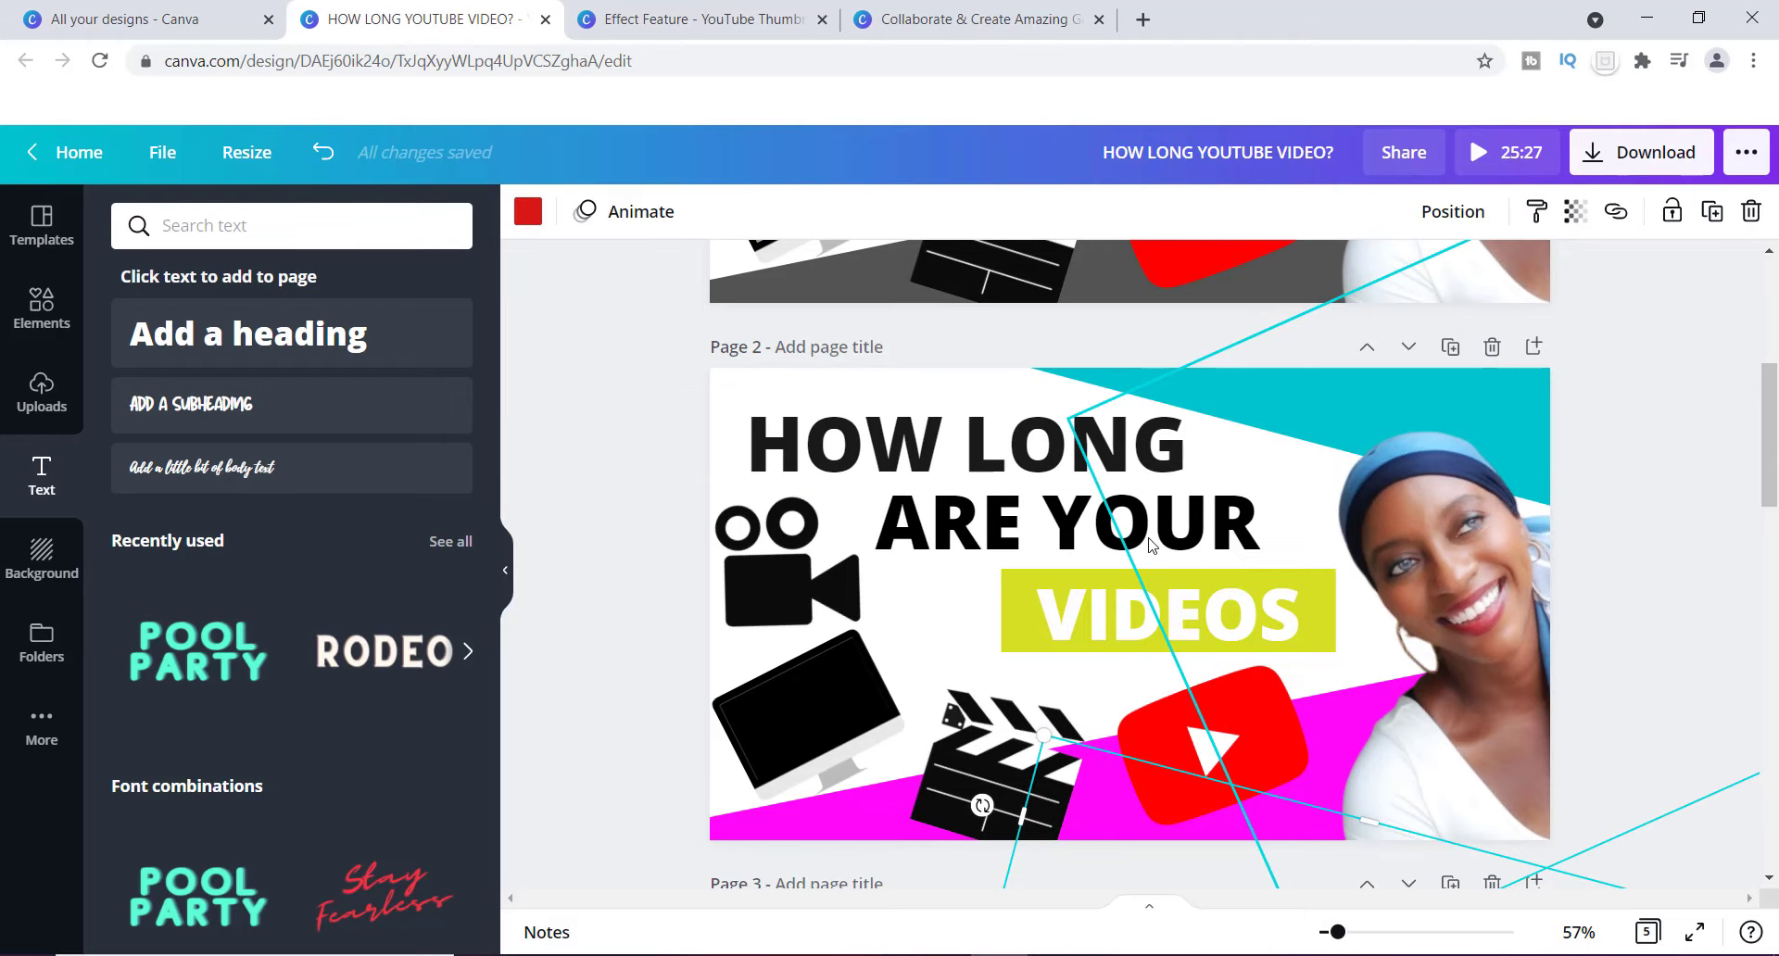
pyautogui.moveTo(1775, 464); pyautogui.dragTo(1775, 711)
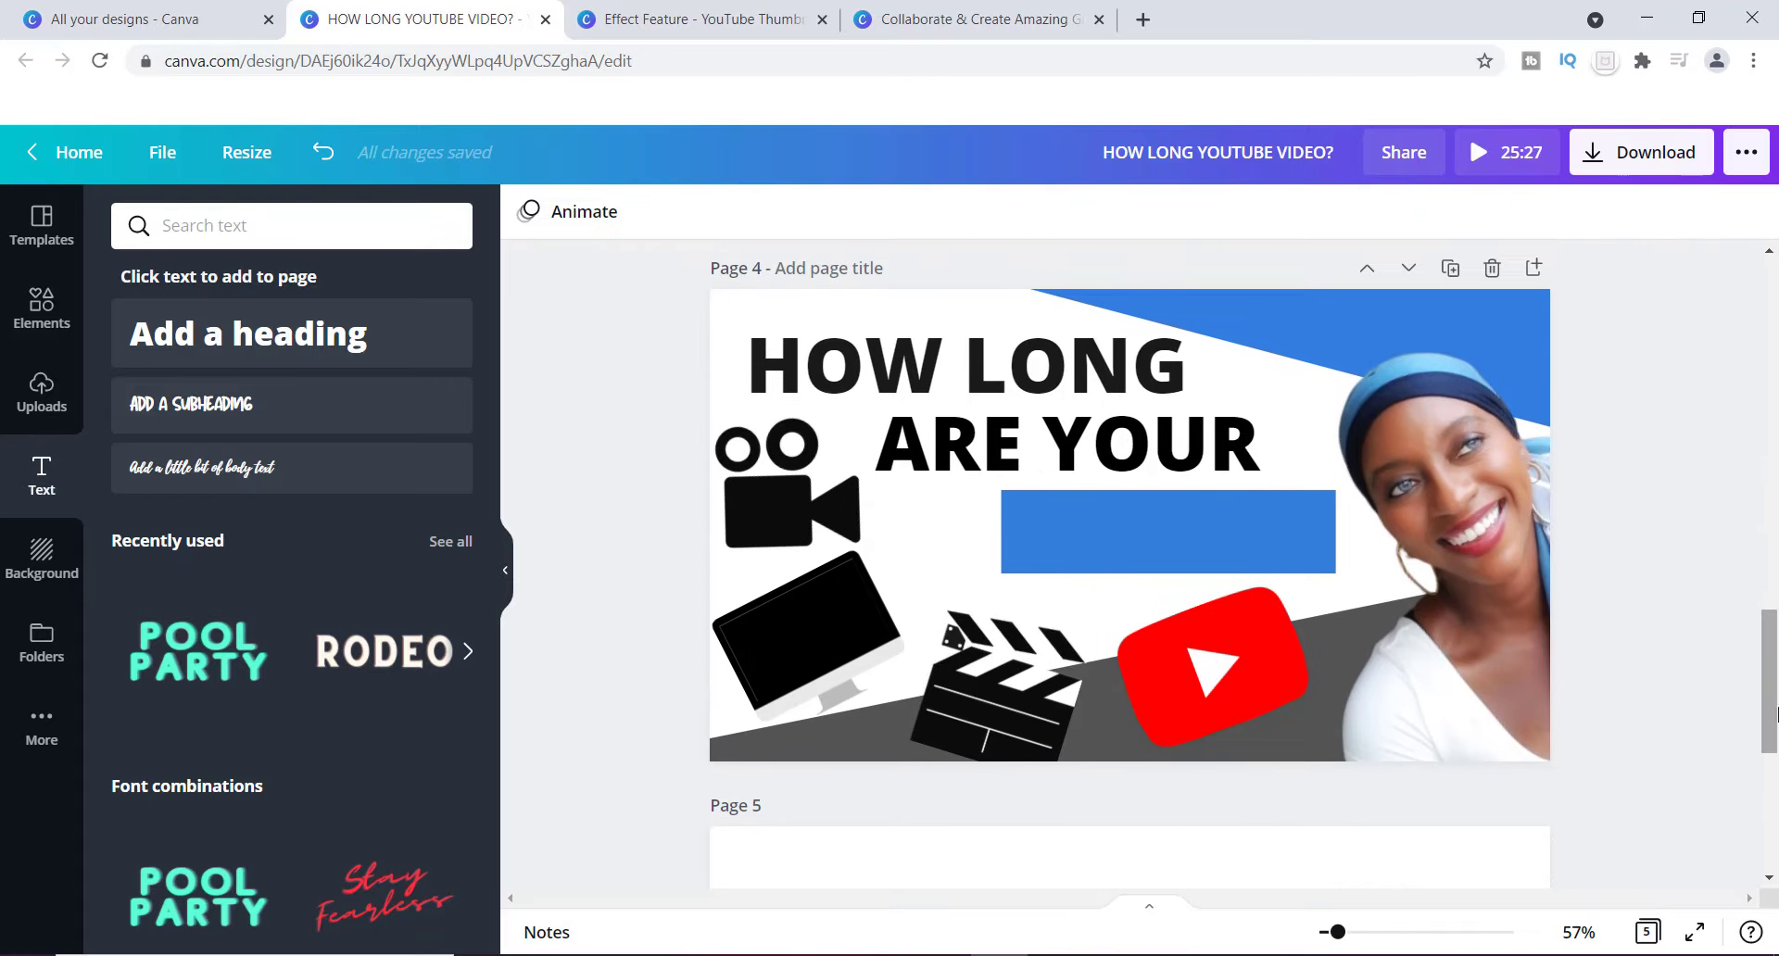
pyautogui.doubleClick(991, 373)
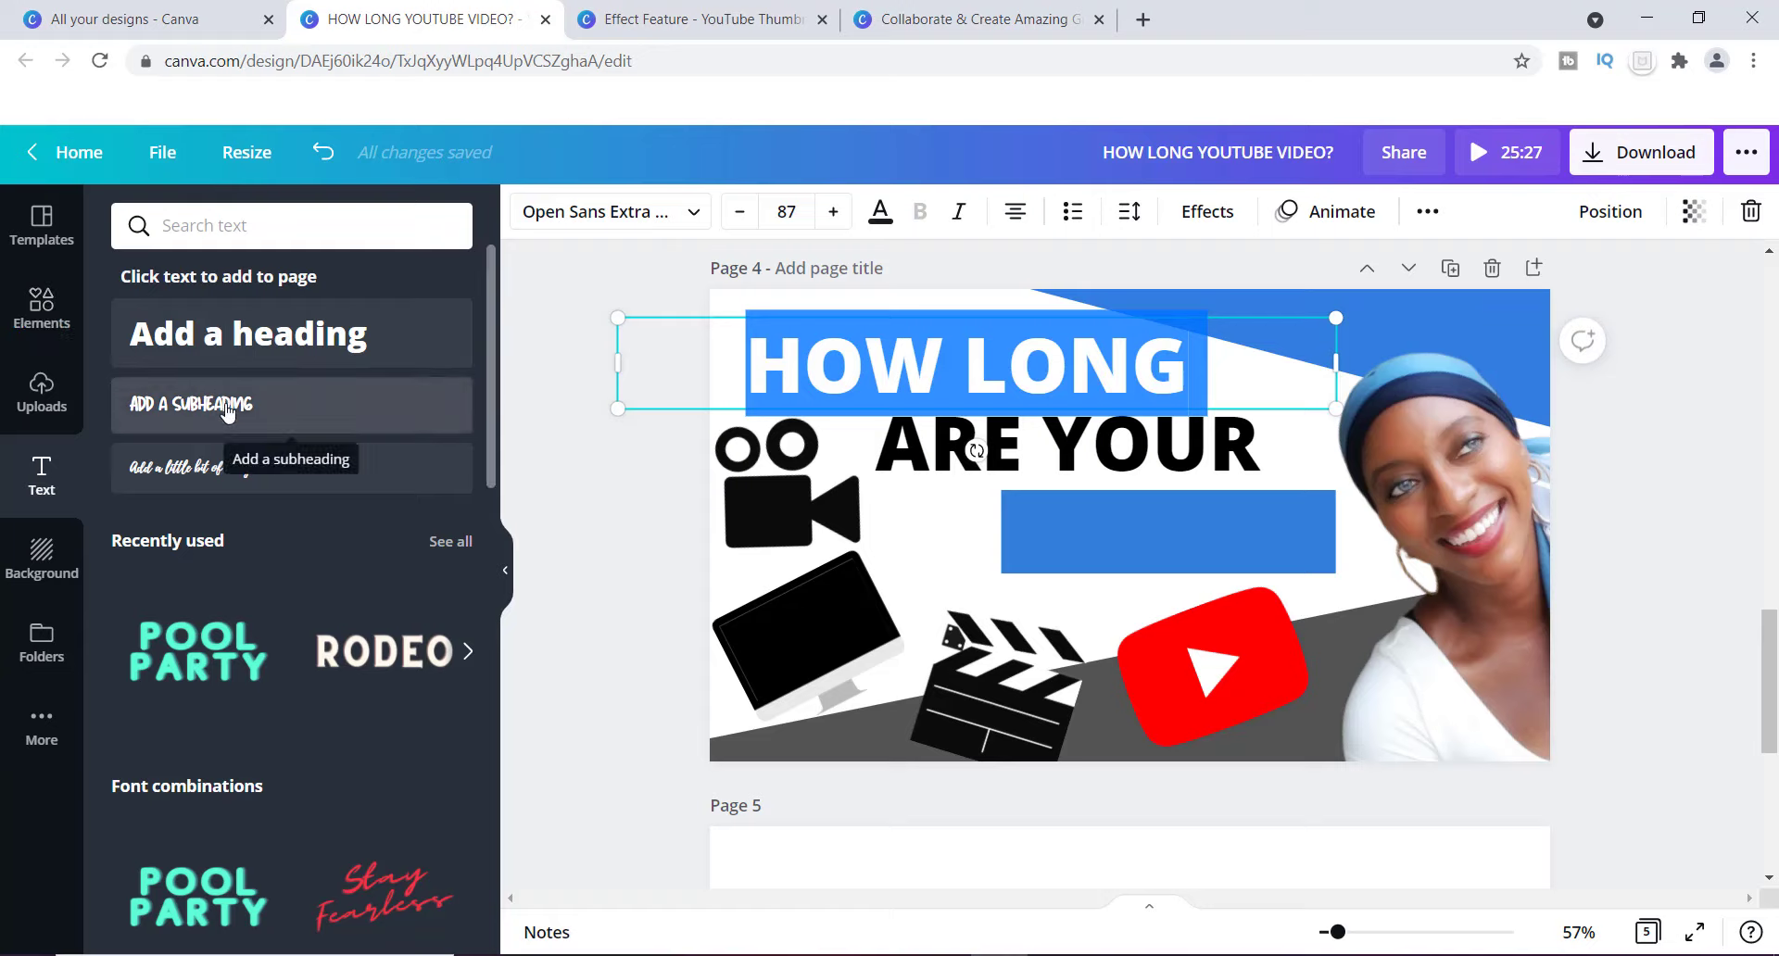
pyautogui.click(228, 413)
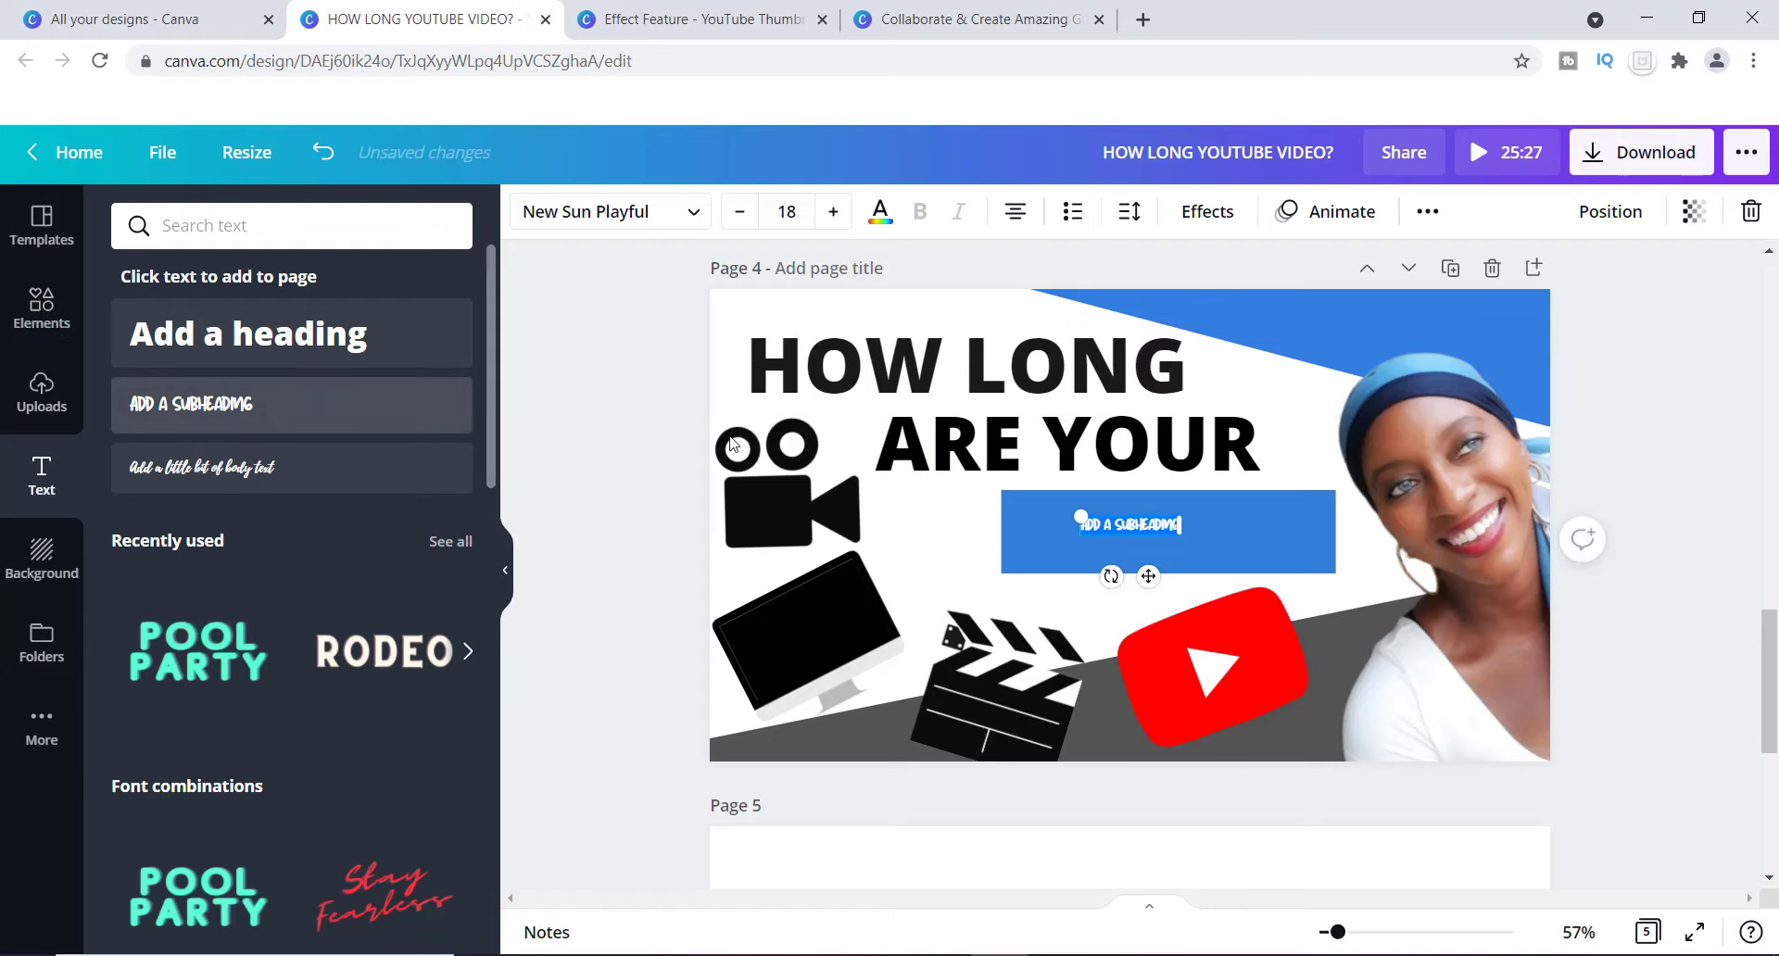
pyautogui.click(1217, 550)
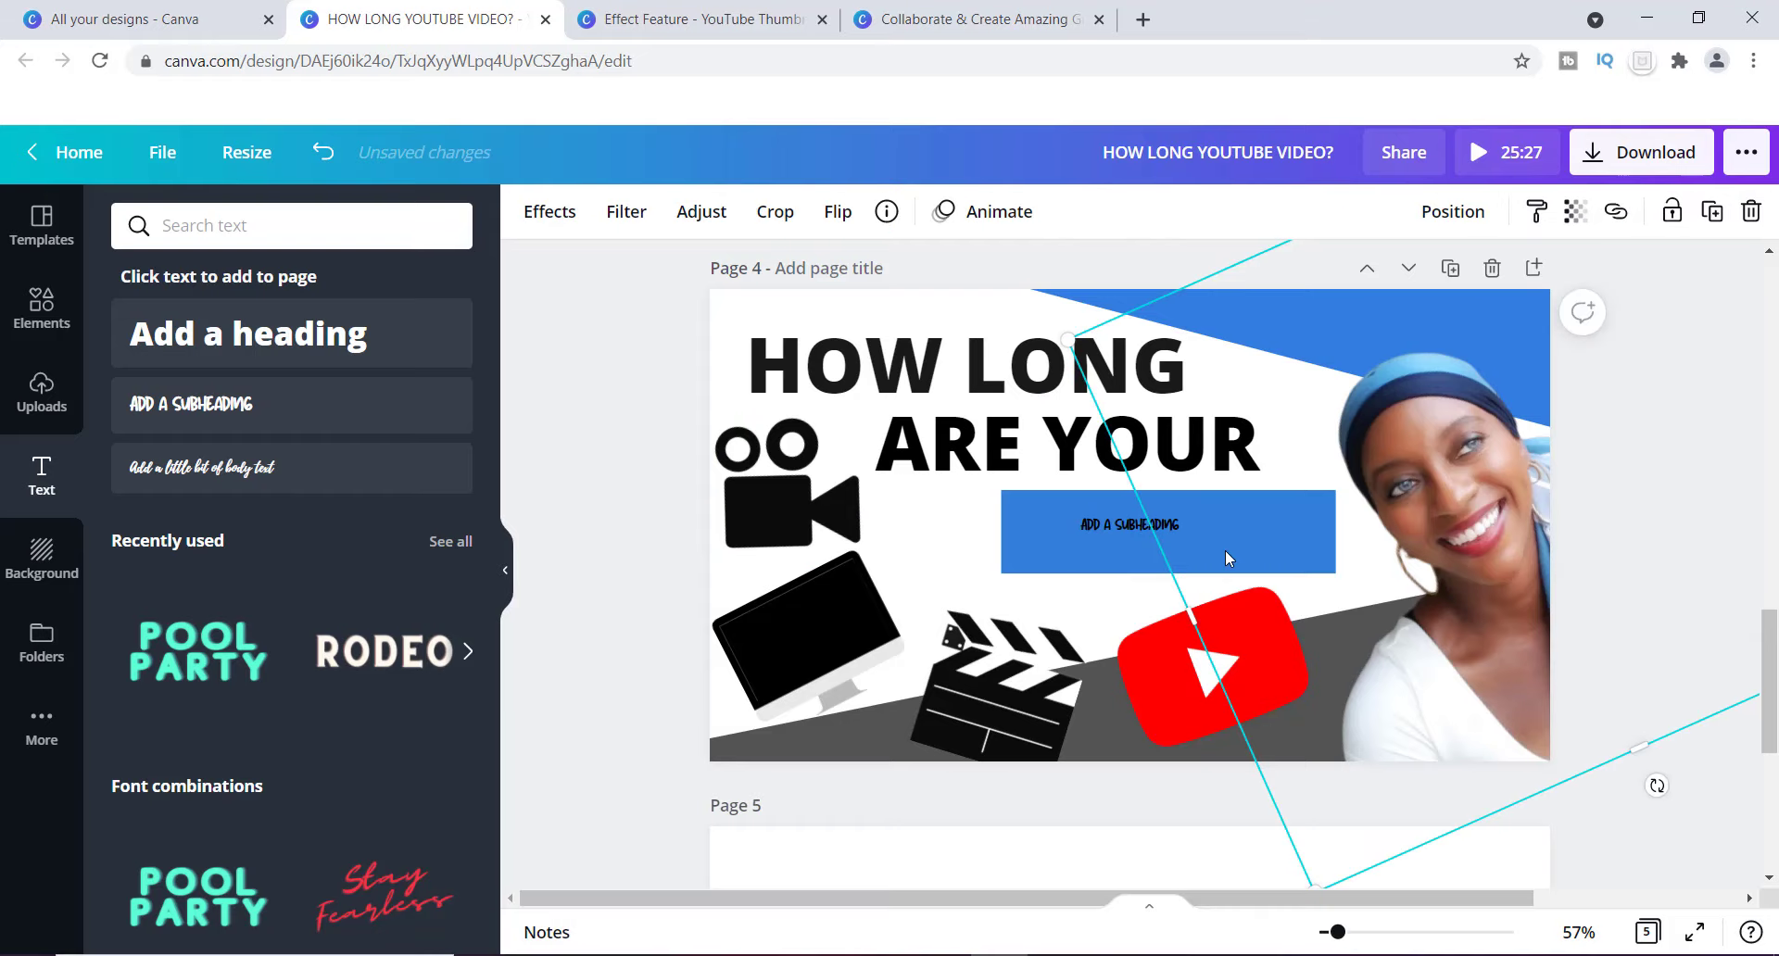
pyautogui.click(323, 152)
# Step: On page 4, change the font of the HOW LONG and ARE YOUR text to New Sun Playful
pyautogui.doubleClick(916, 366)
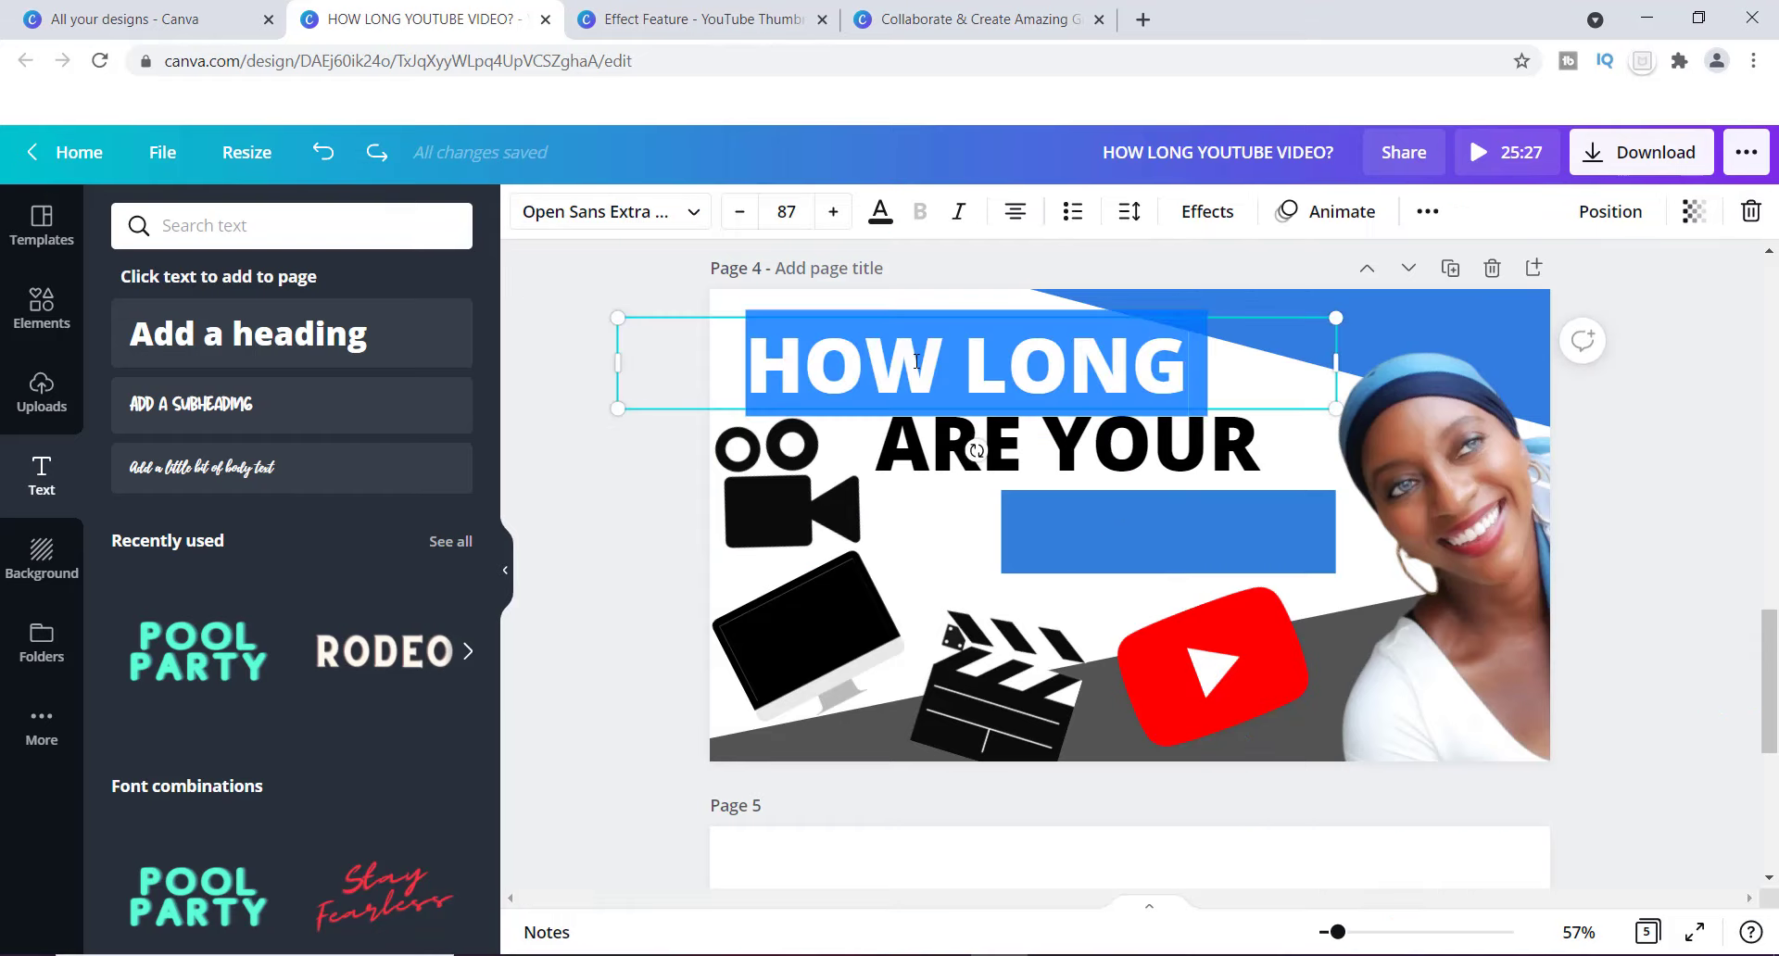
pyautogui.click(693, 211)
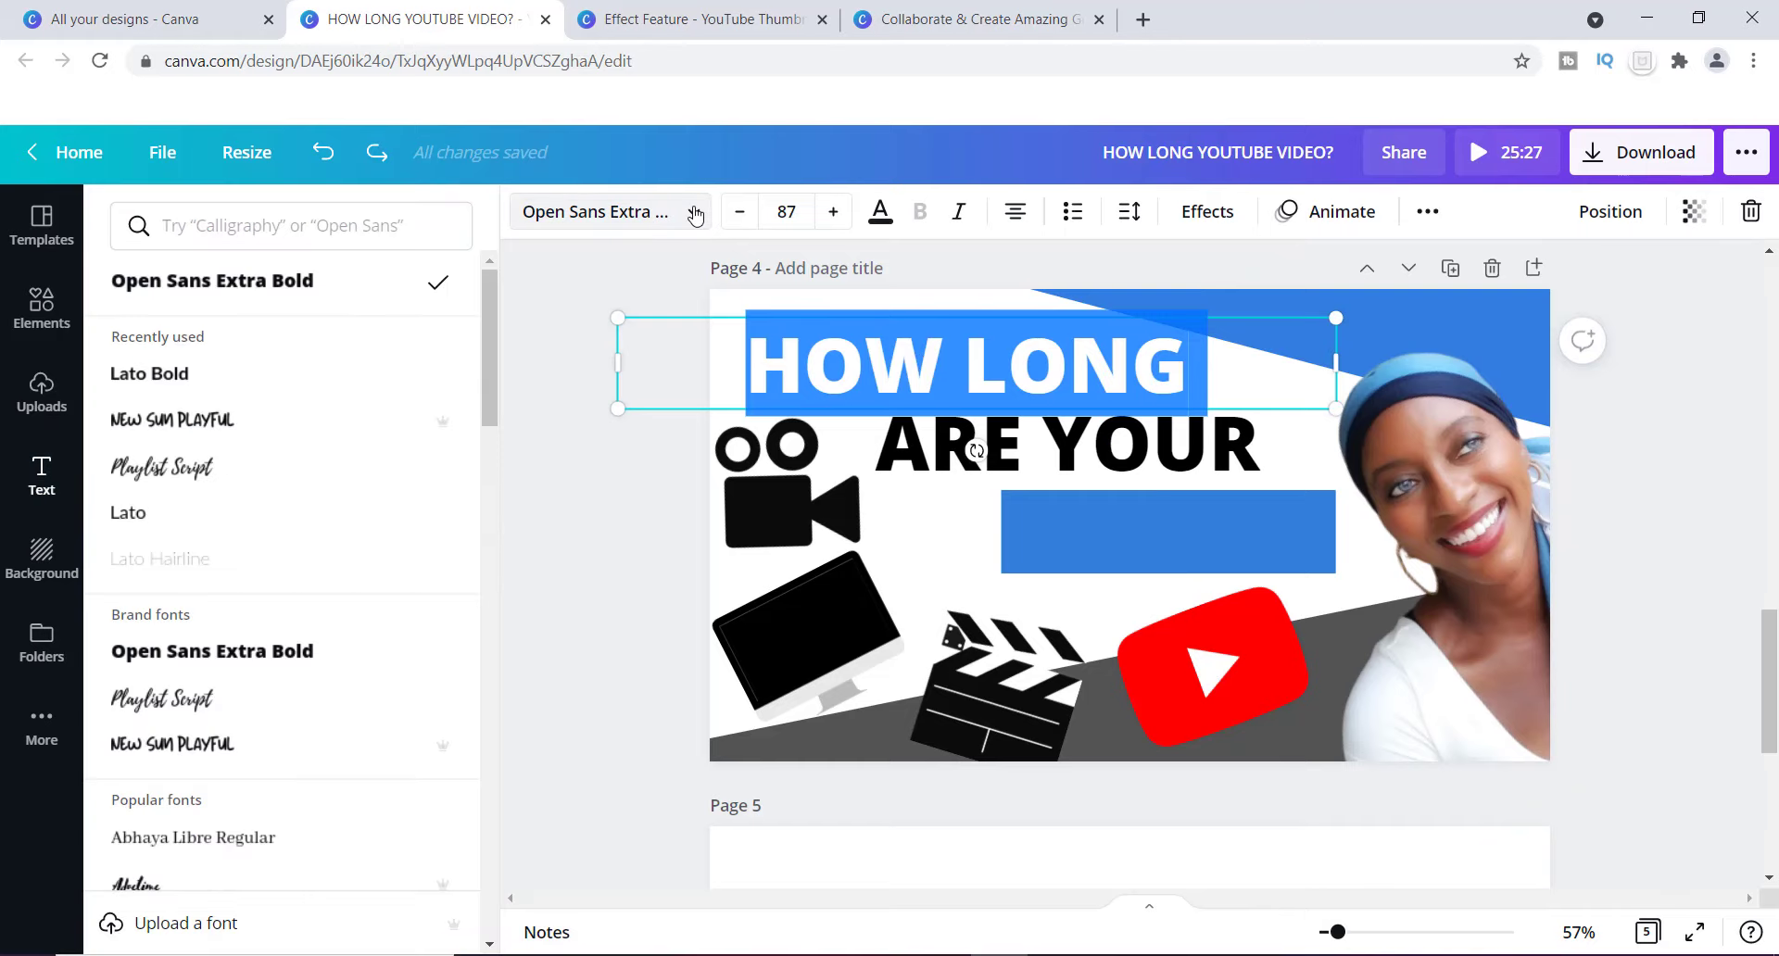
pyautogui.click(167, 425)
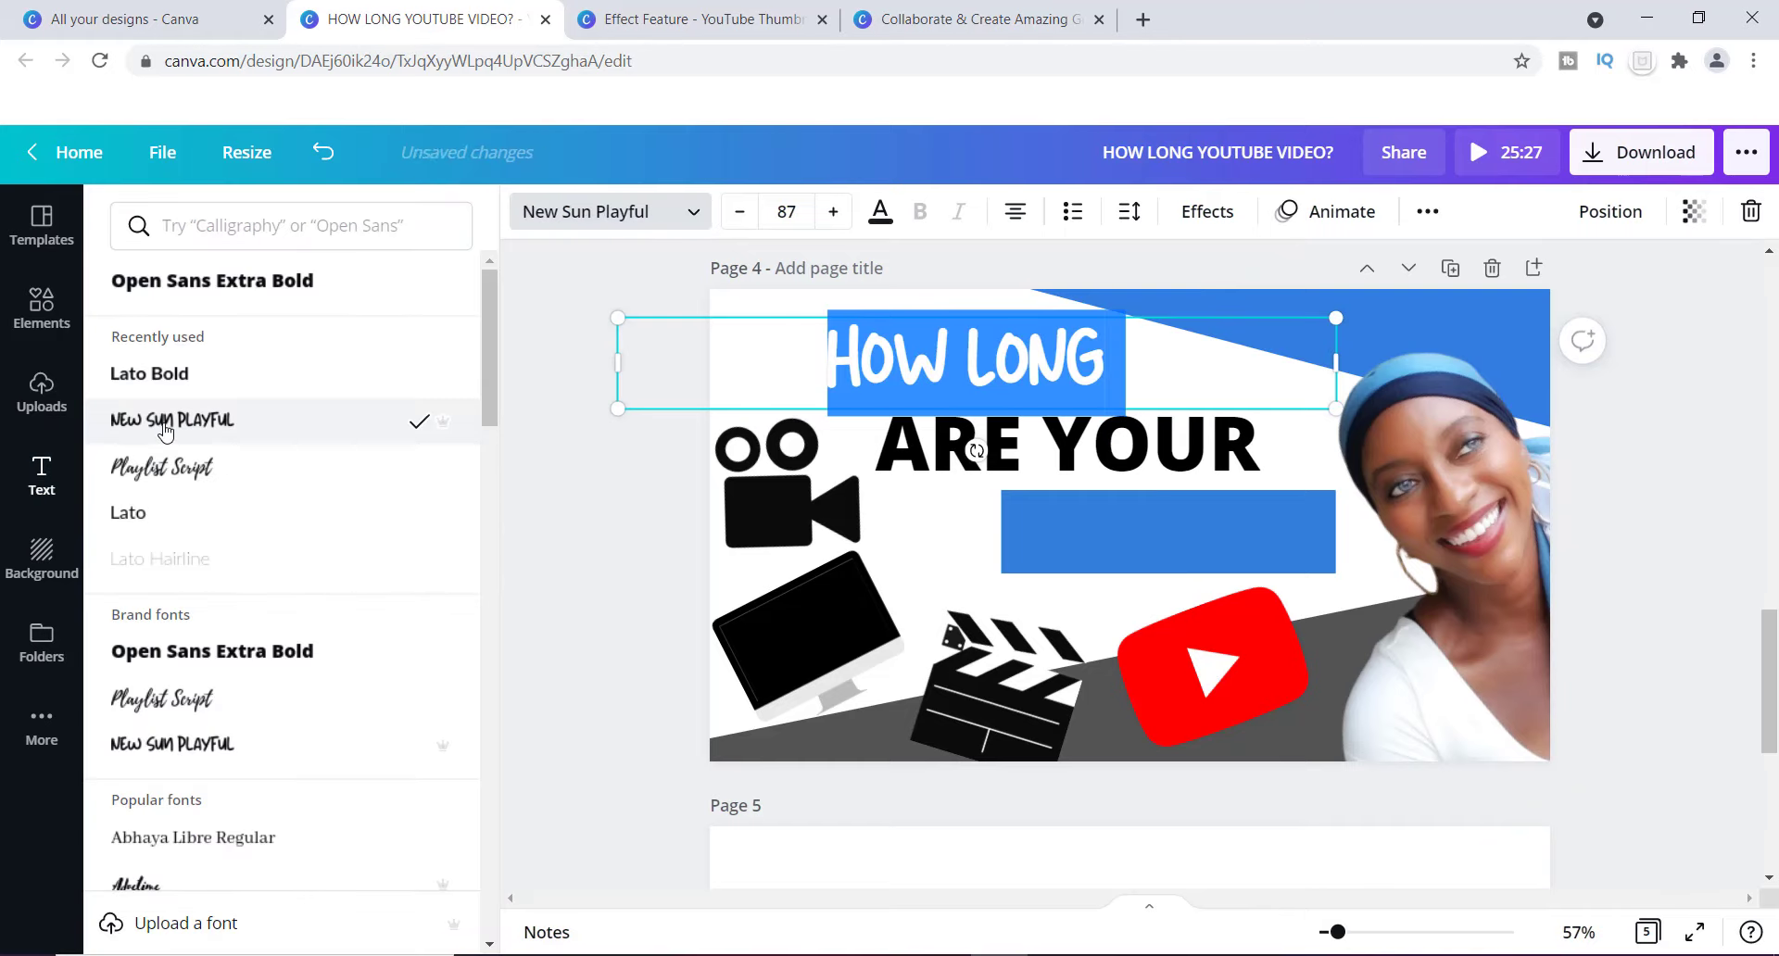
pyautogui.click(1087, 444)
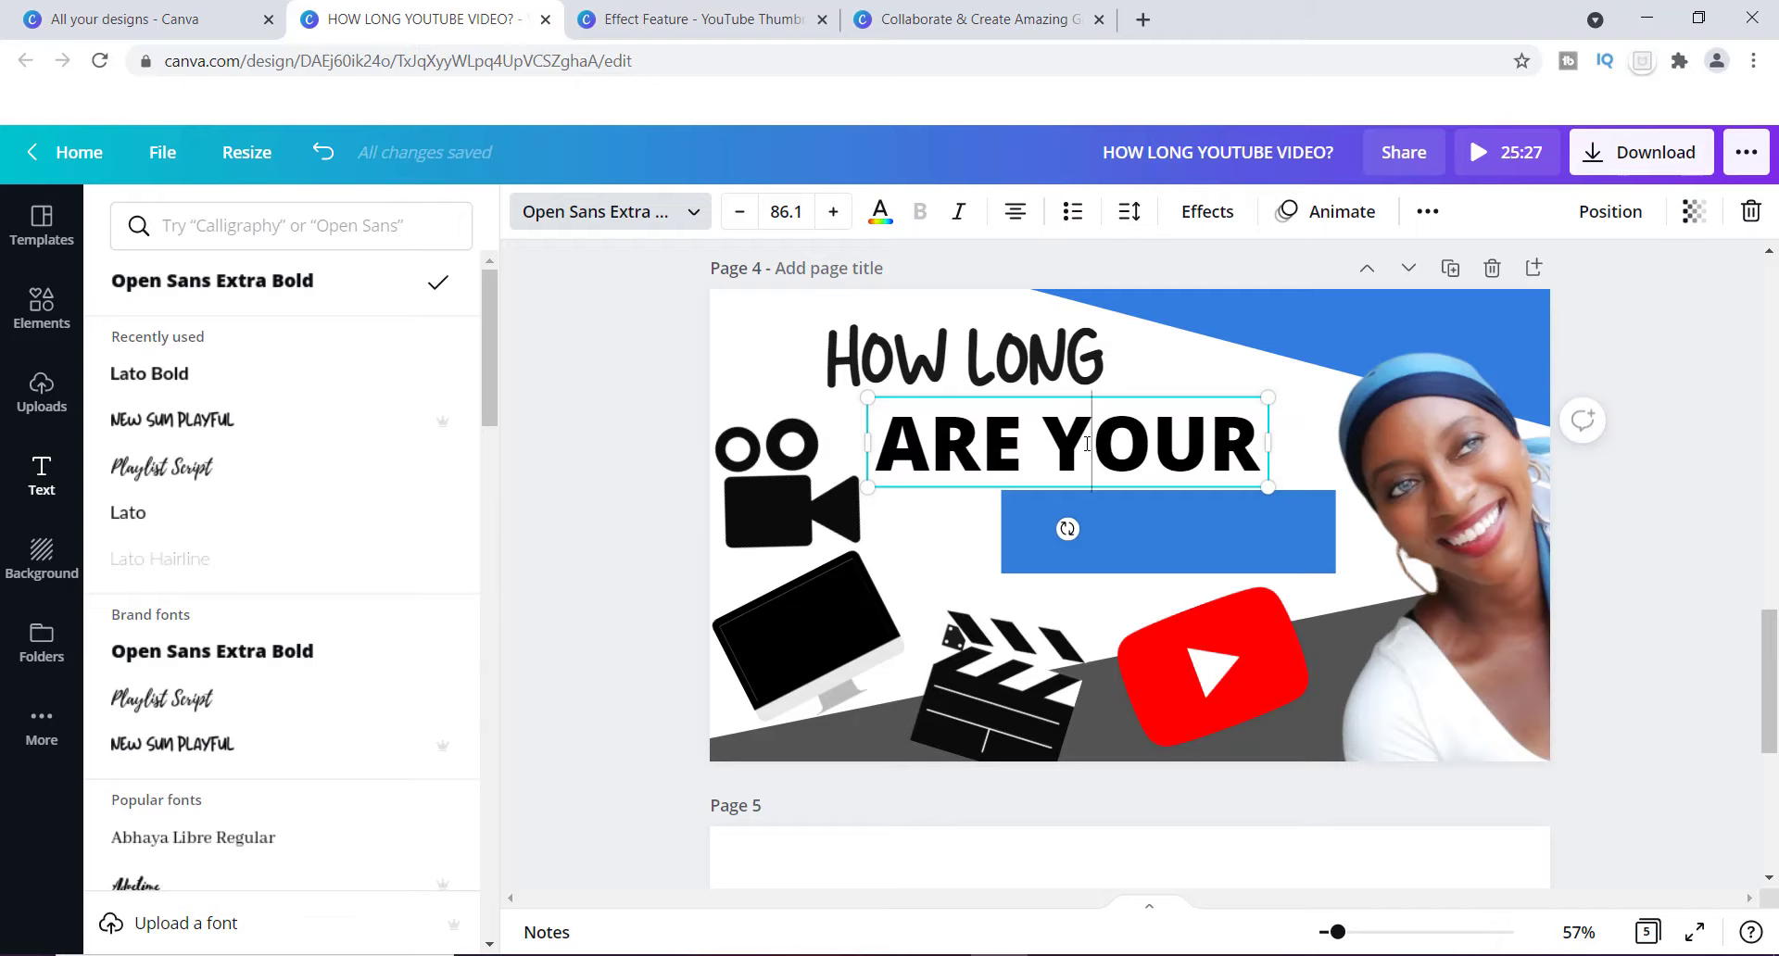
pyautogui.click(1087, 444)
pyautogui.hotkey('ctrl', 'c')
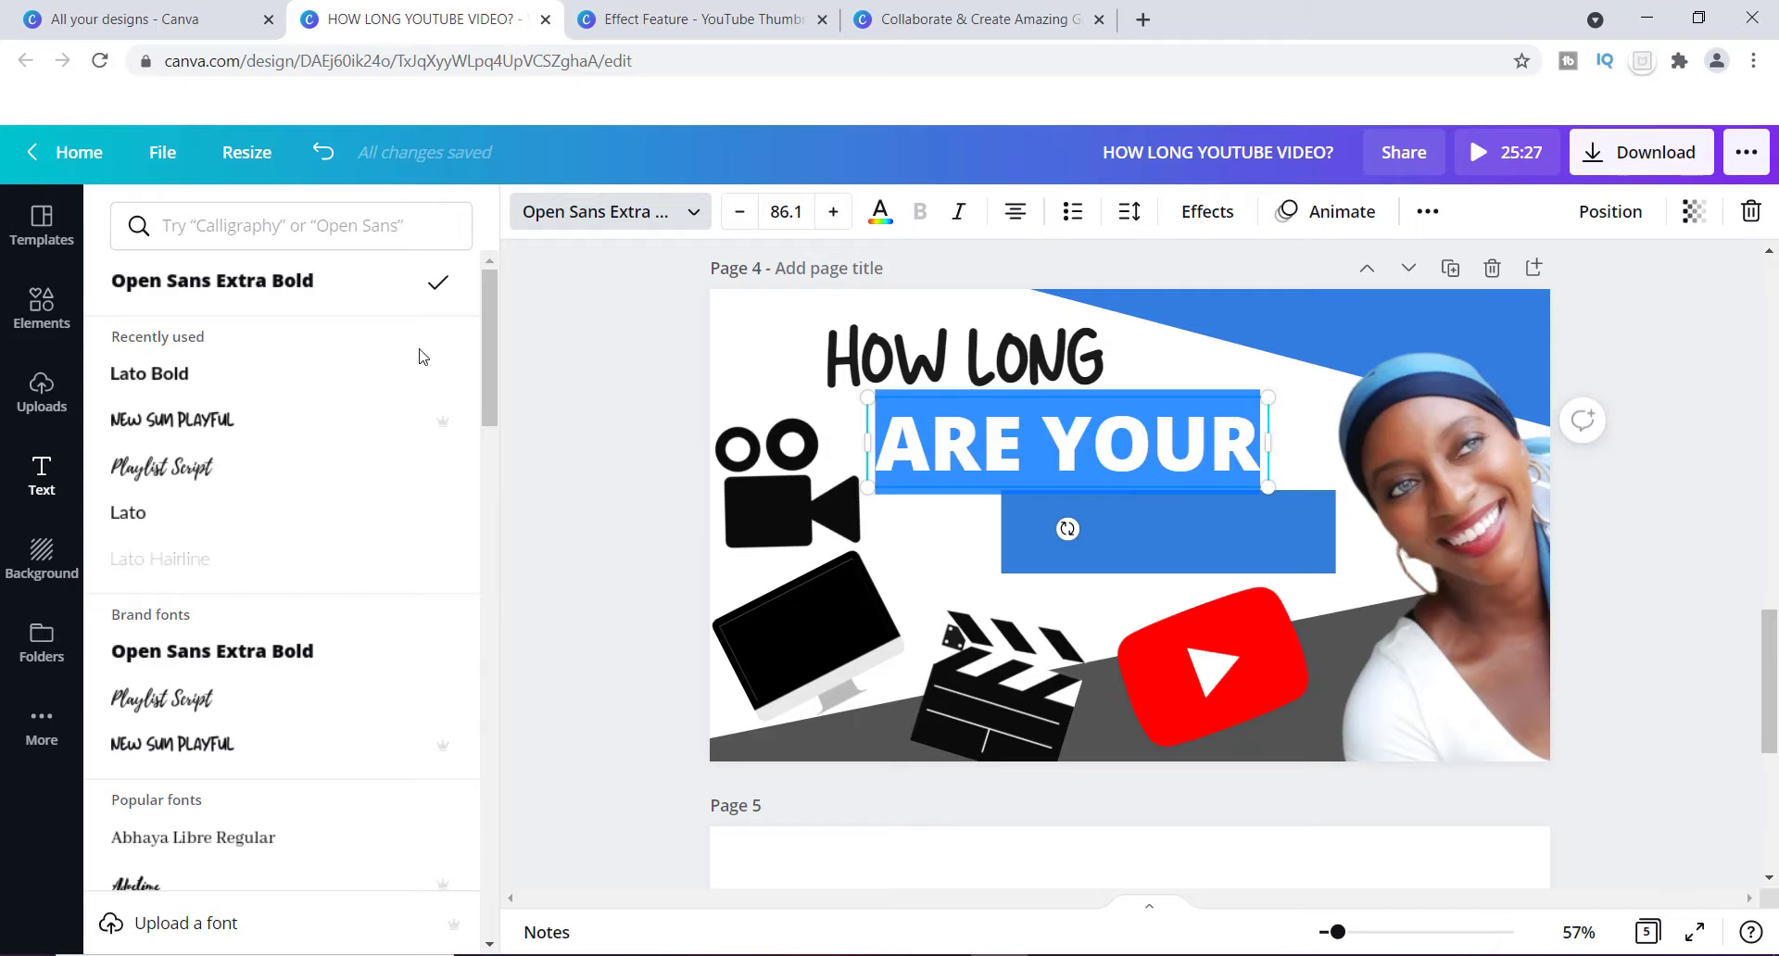
pyautogui.click(155, 431)
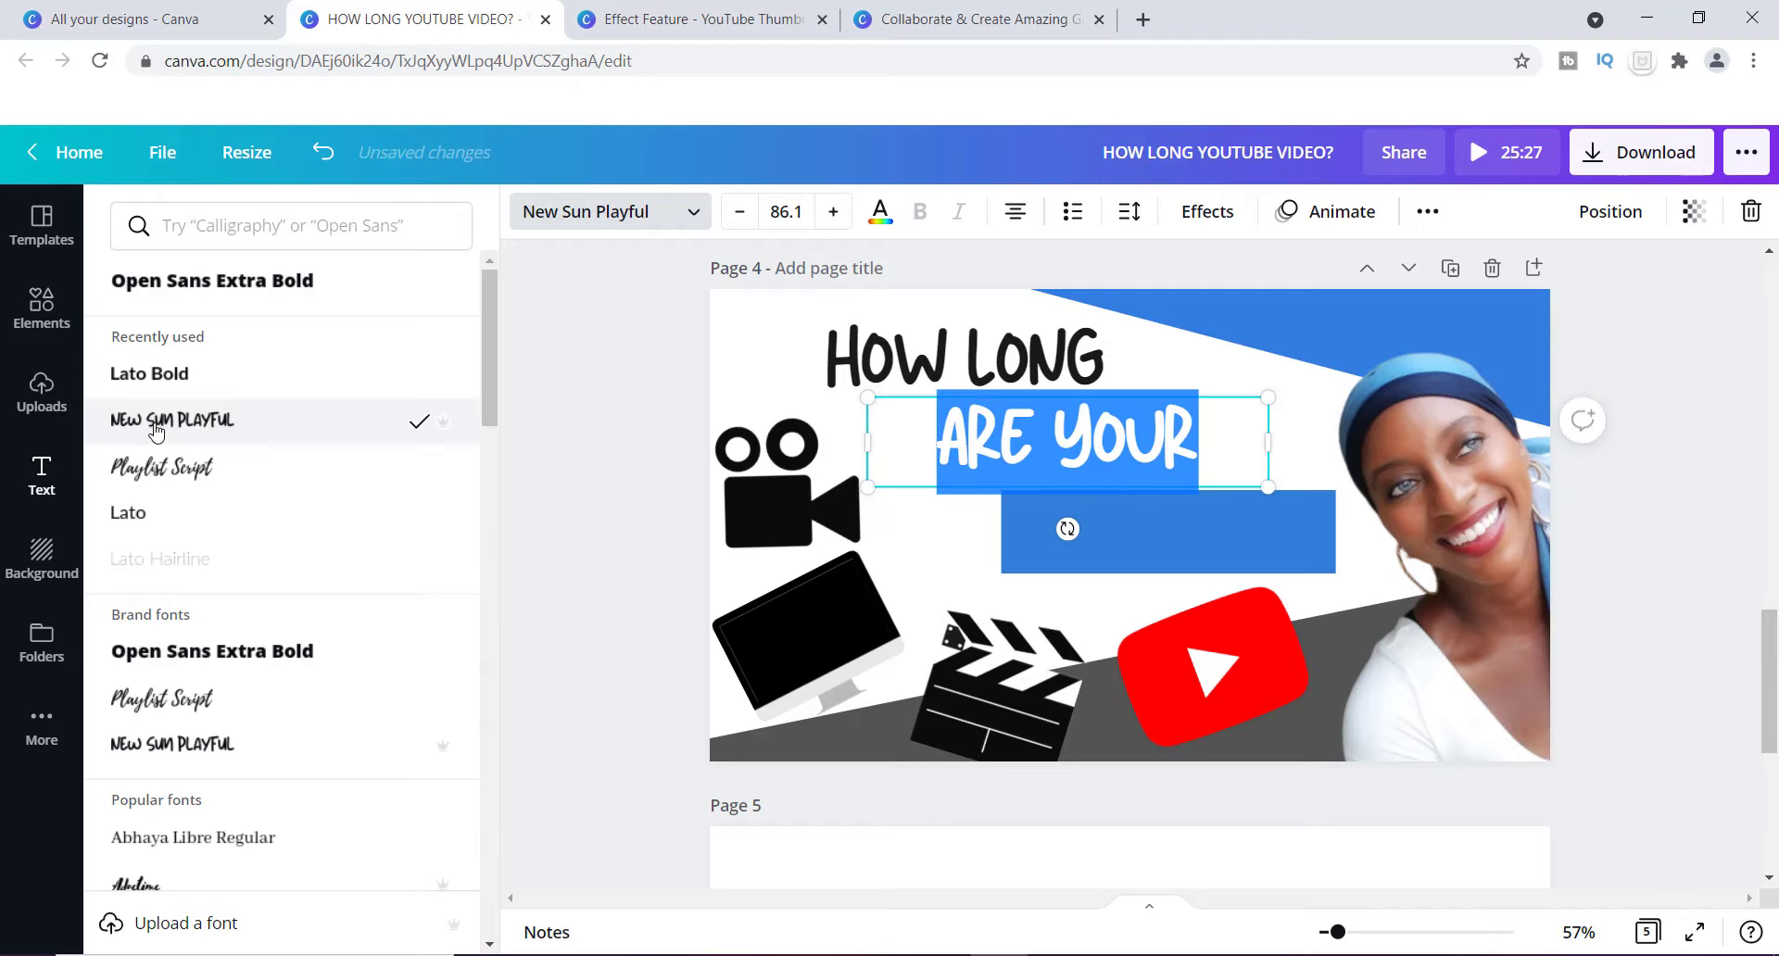
pyautogui.click(1160, 533)
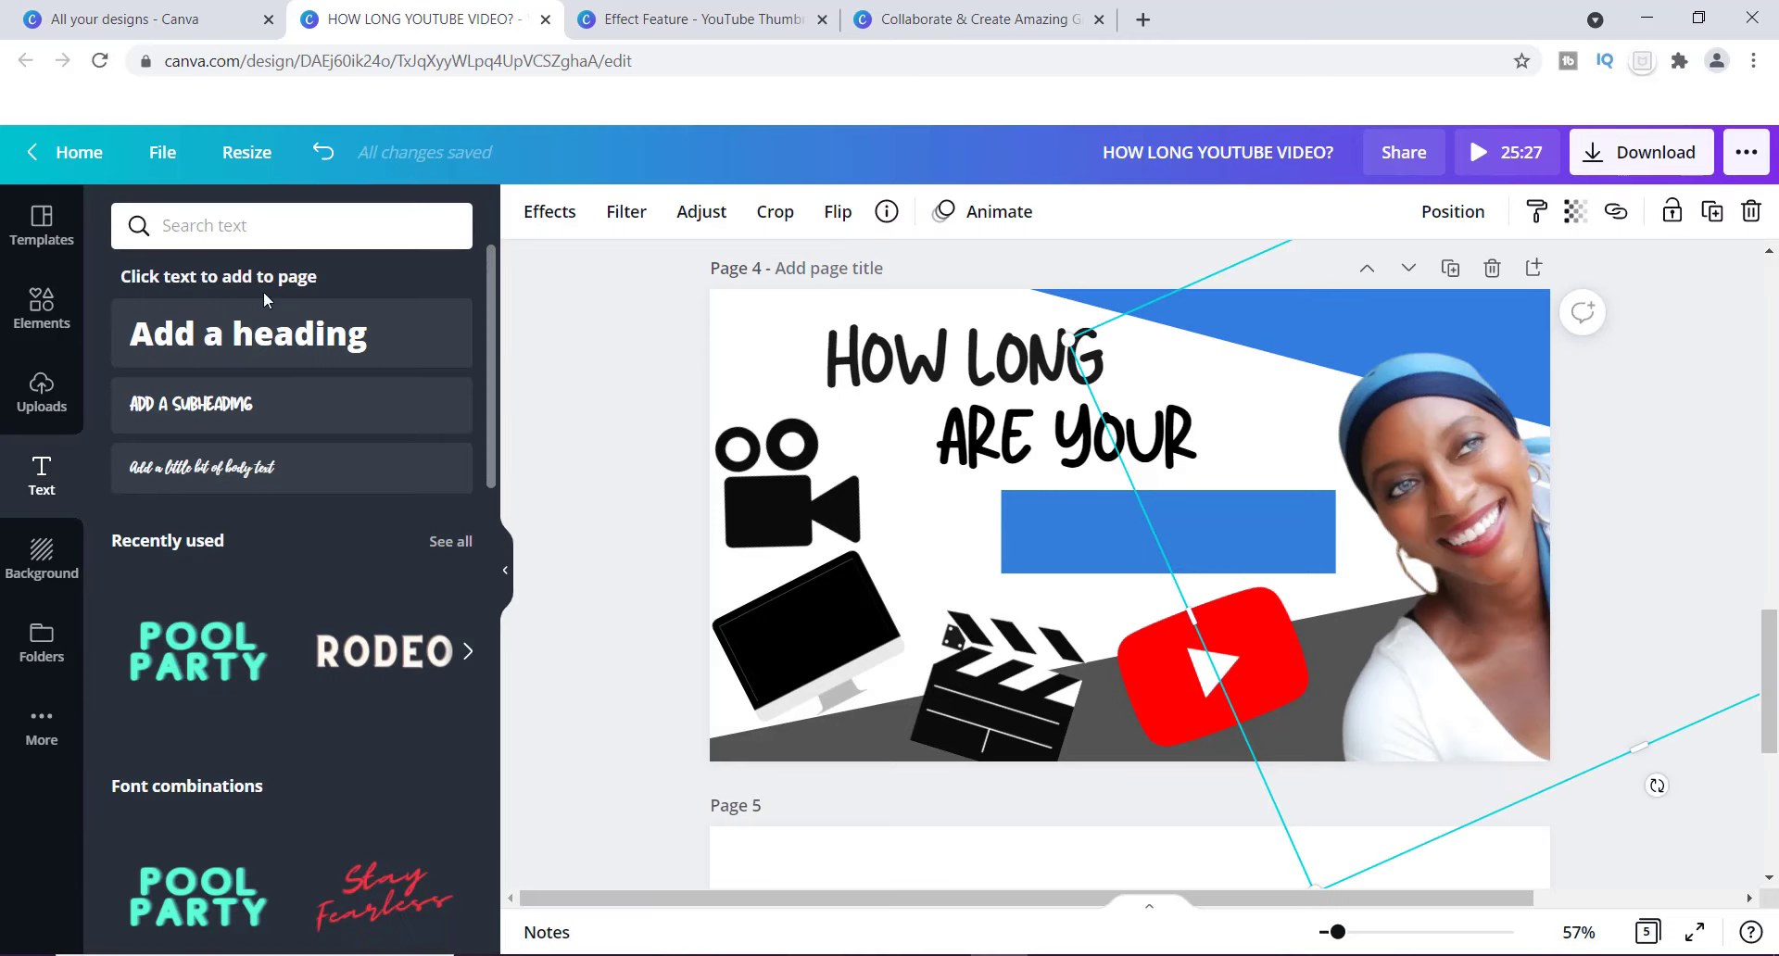
# Step: Duplicate the ARE YOUR text on page 4 and place the copy over the blue rectangle
pyautogui.click(1012, 444)
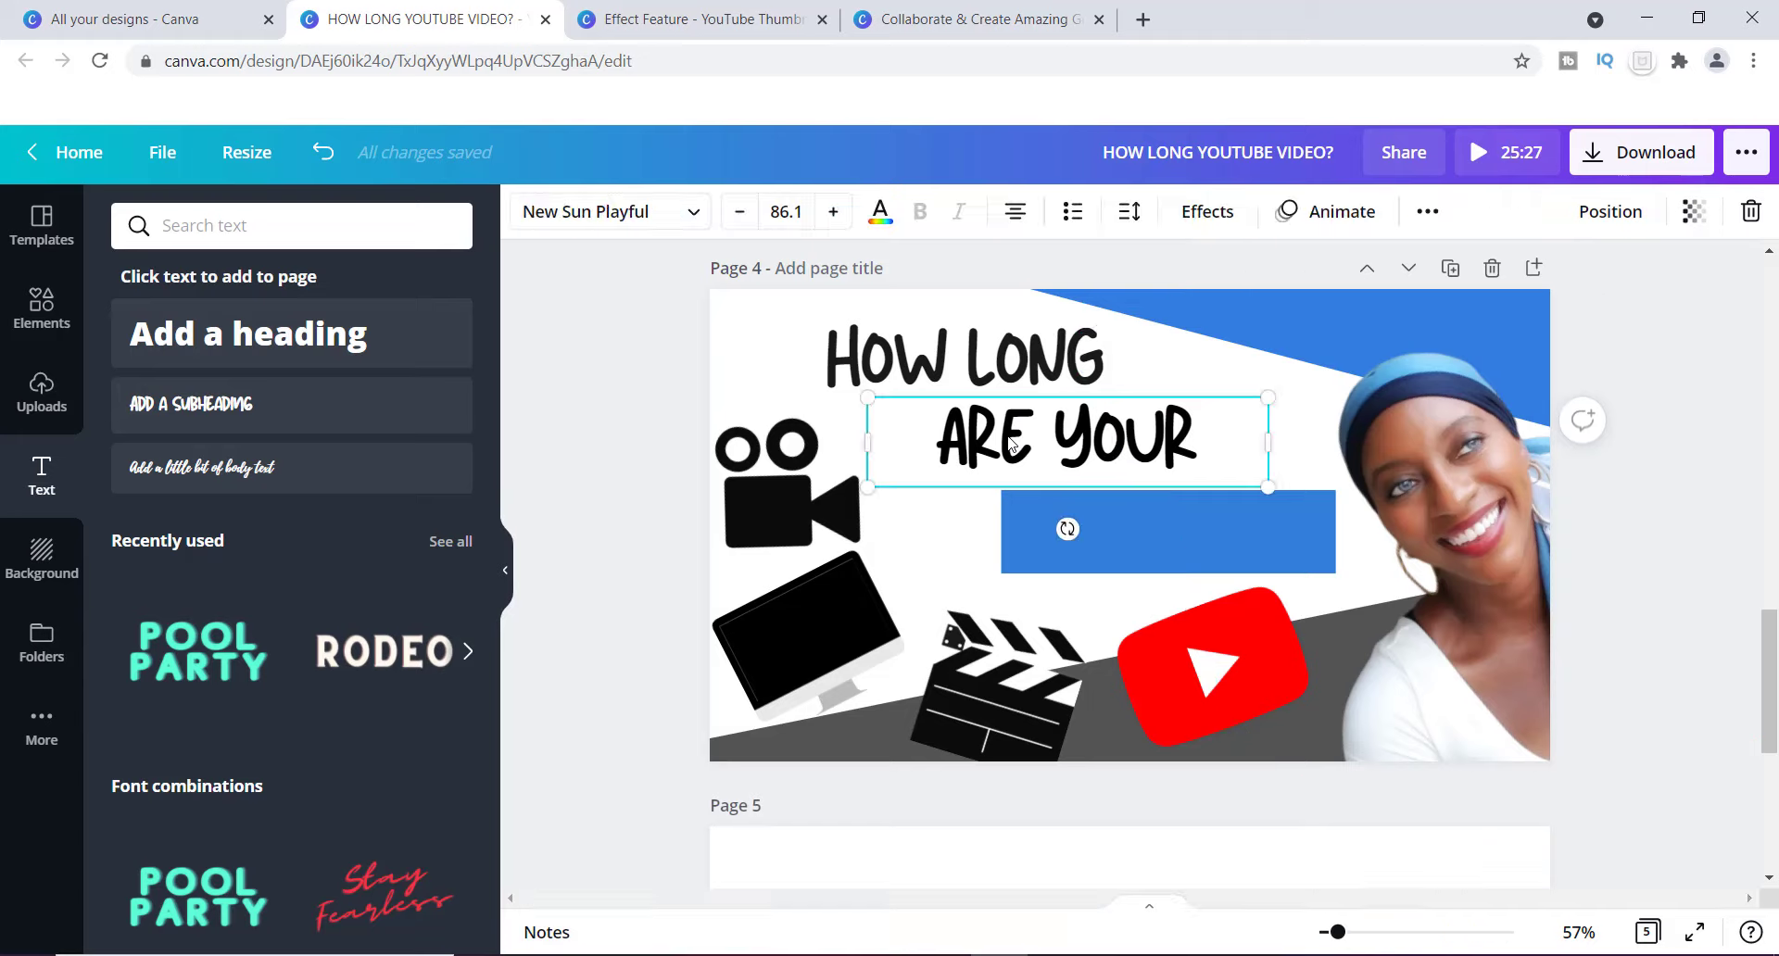
pyautogui.click(1029, 515)
pyautogui.hotkey('ctrl', 'v')
pyautogui.moveTo(1082, 456); pyautogui.dragTo(1168, 535)
# Step: Replace the wording of the copied text on the blue rectangle with VIDEO?
pyautogui.tripleClick(1169, 534)
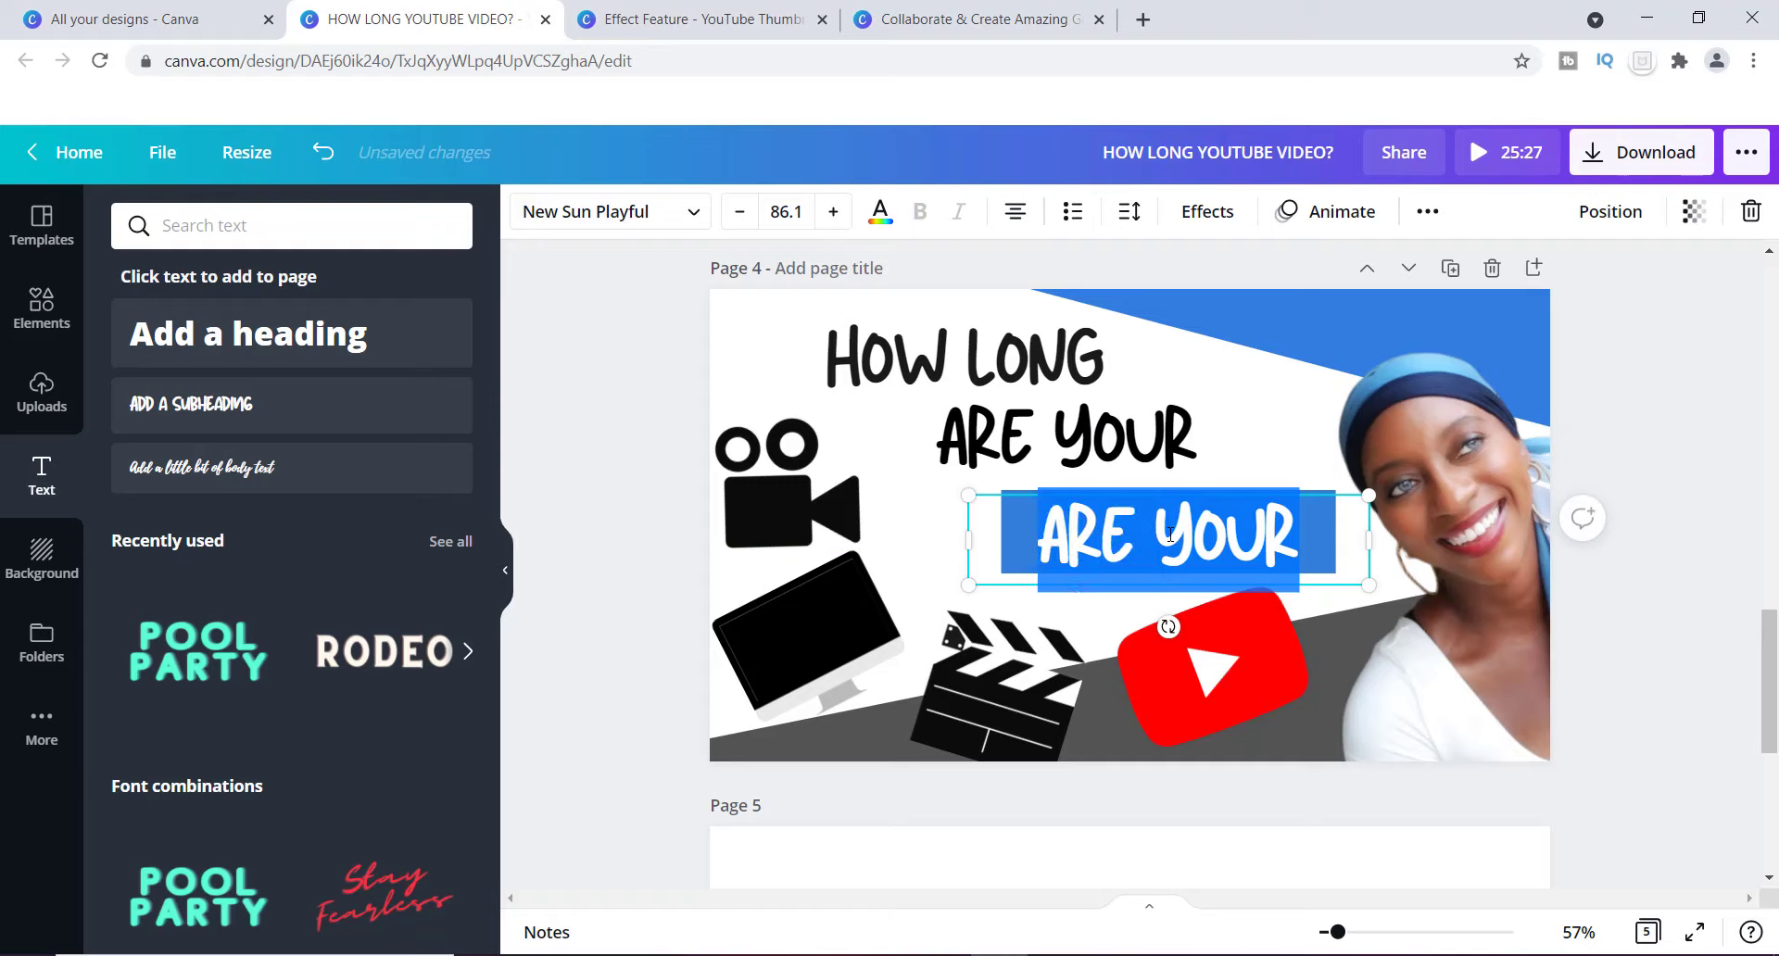
pyautogui.write('VID')
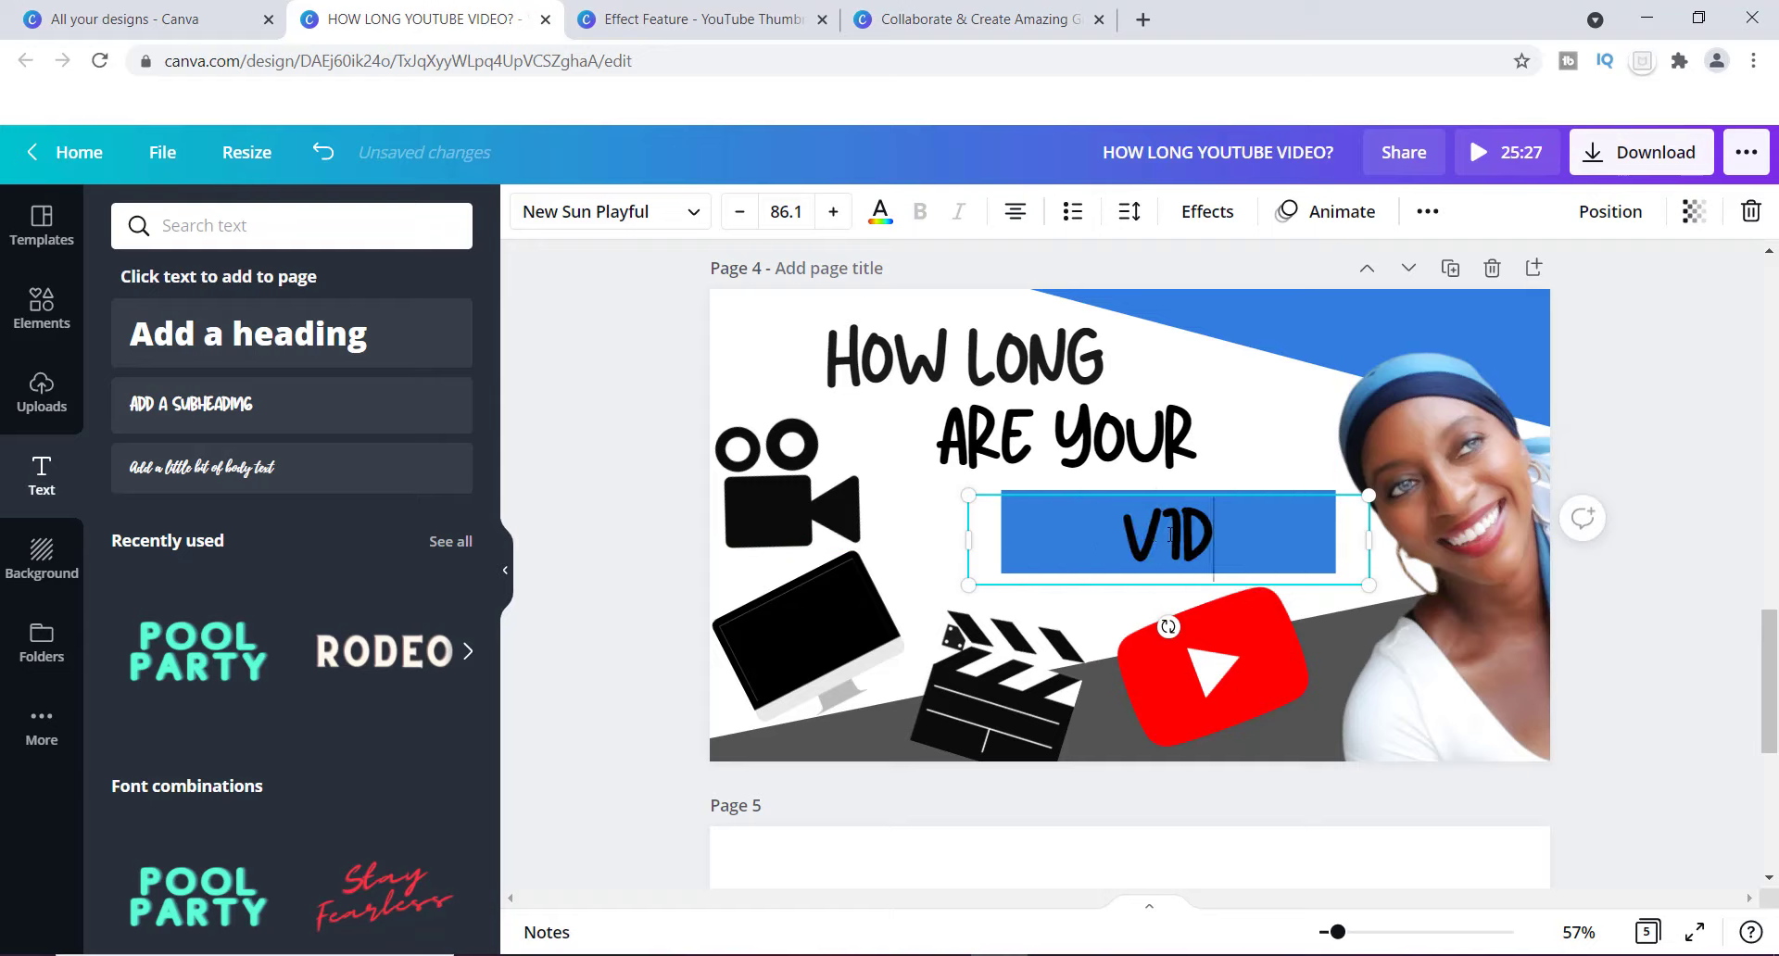
pyautogui.write('EOS')
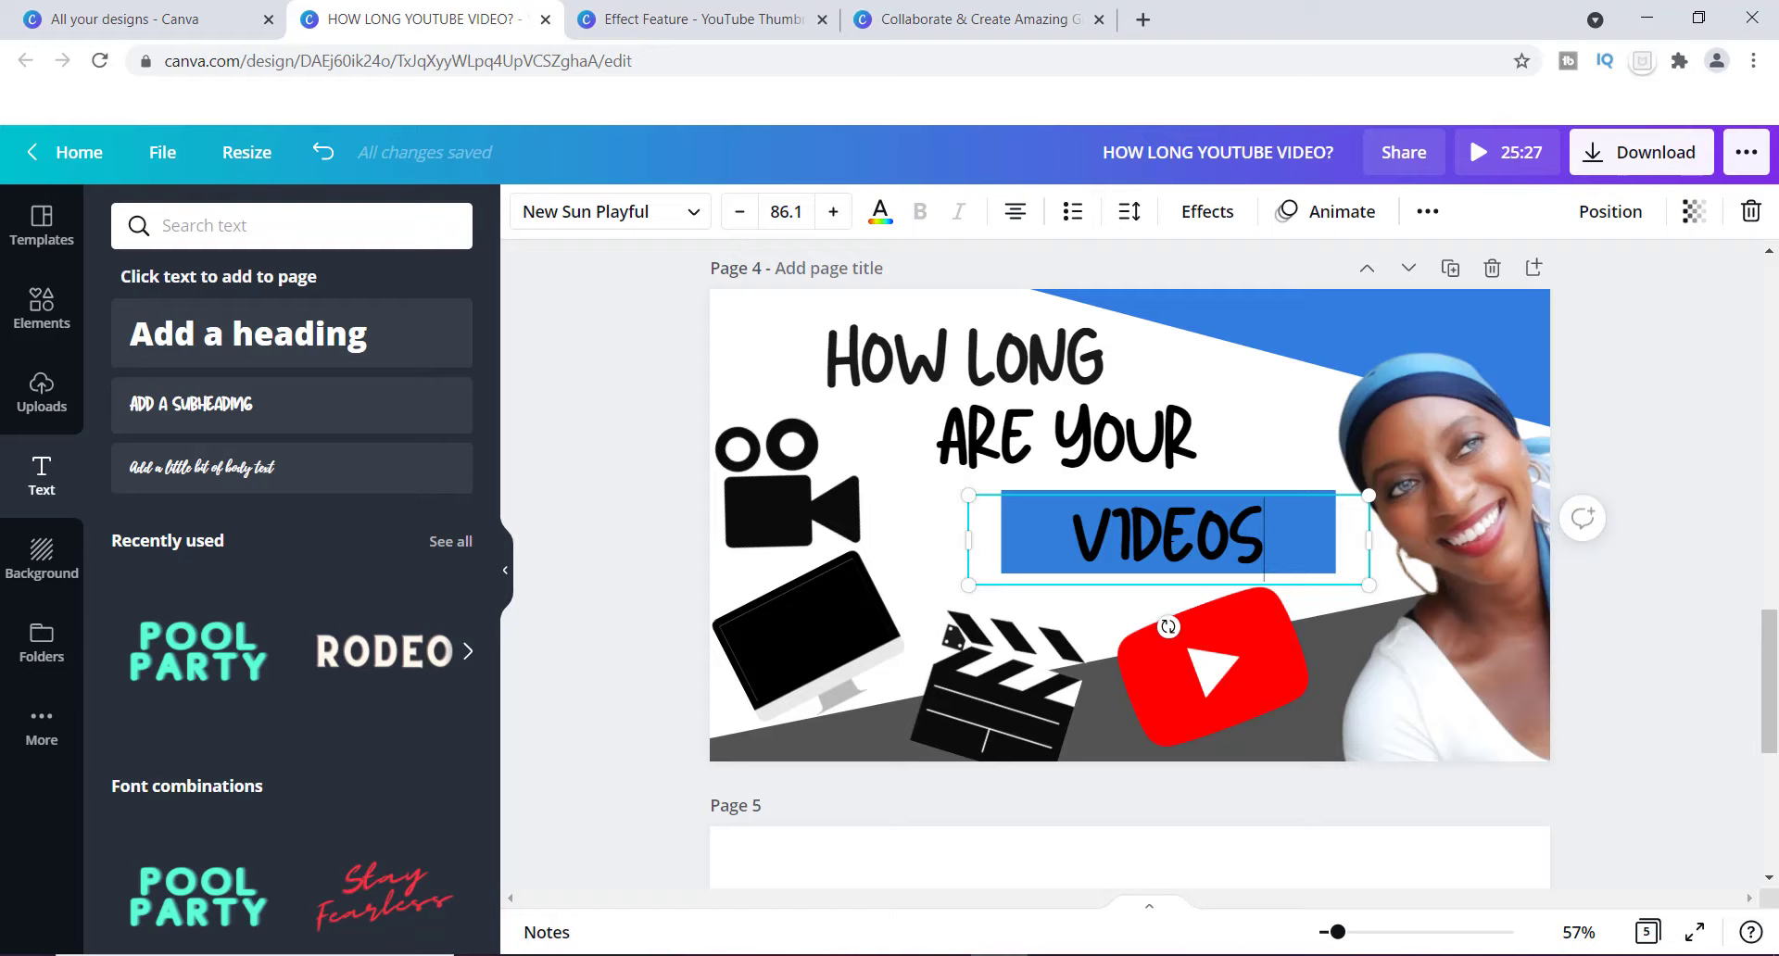
pyautogui.press('BackSpace')
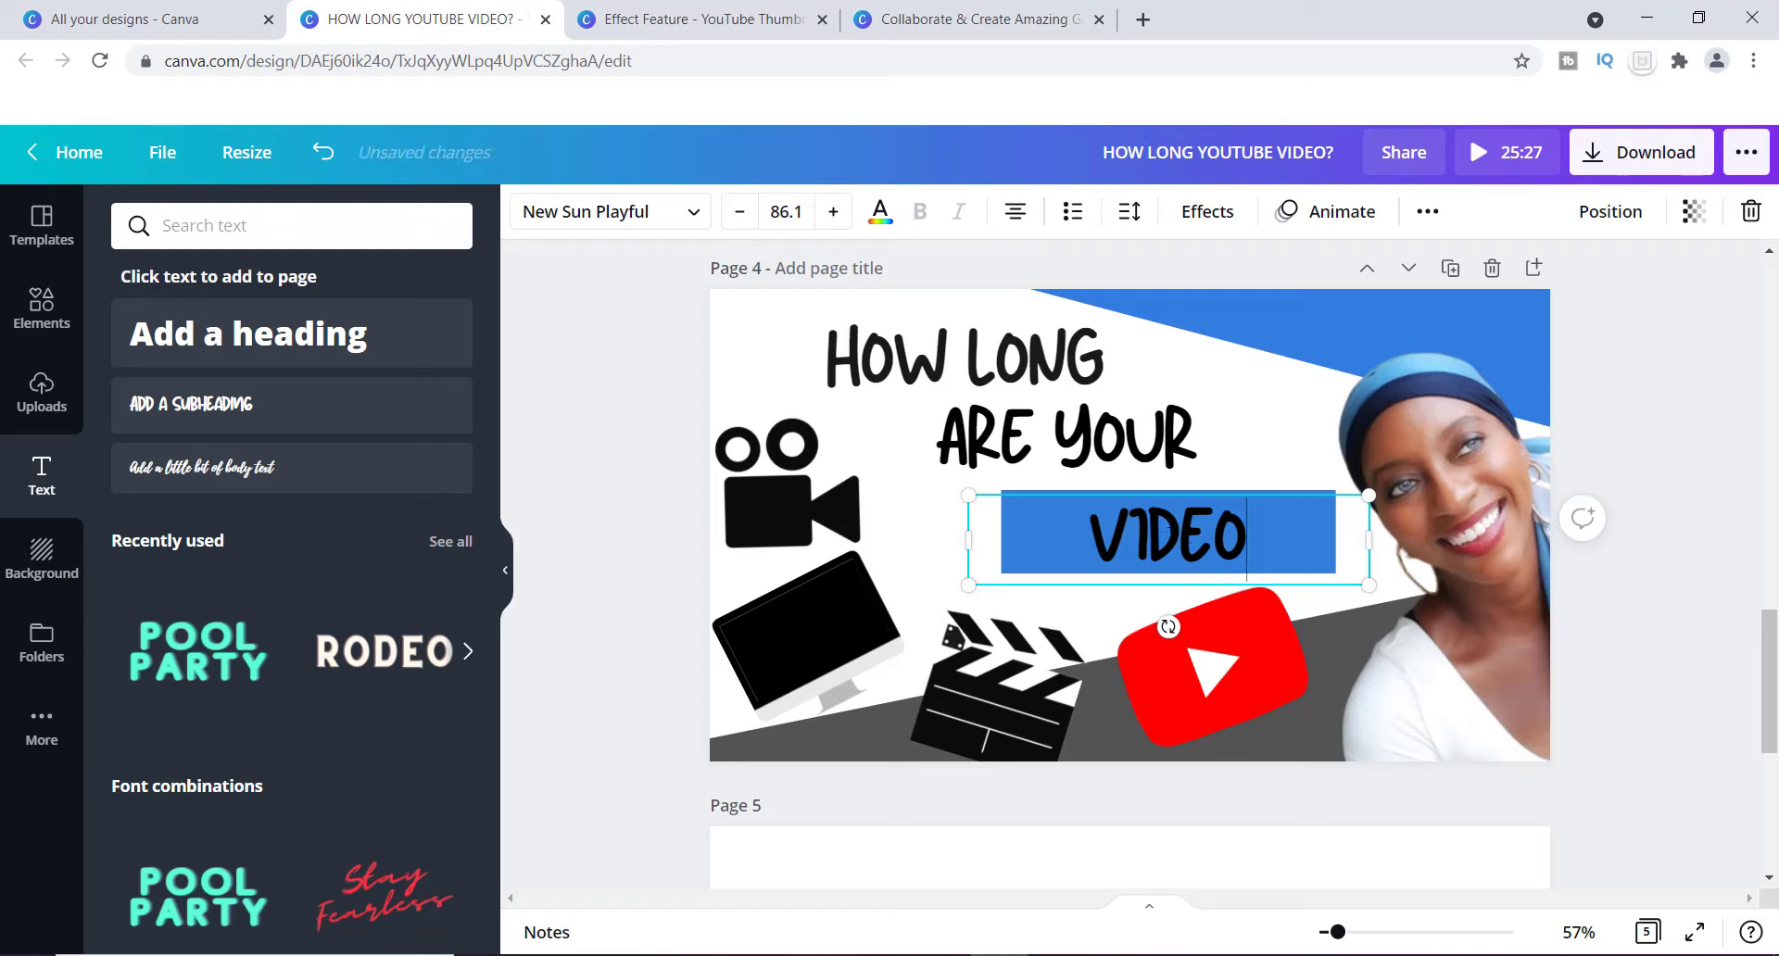
pyautogui.write('?')
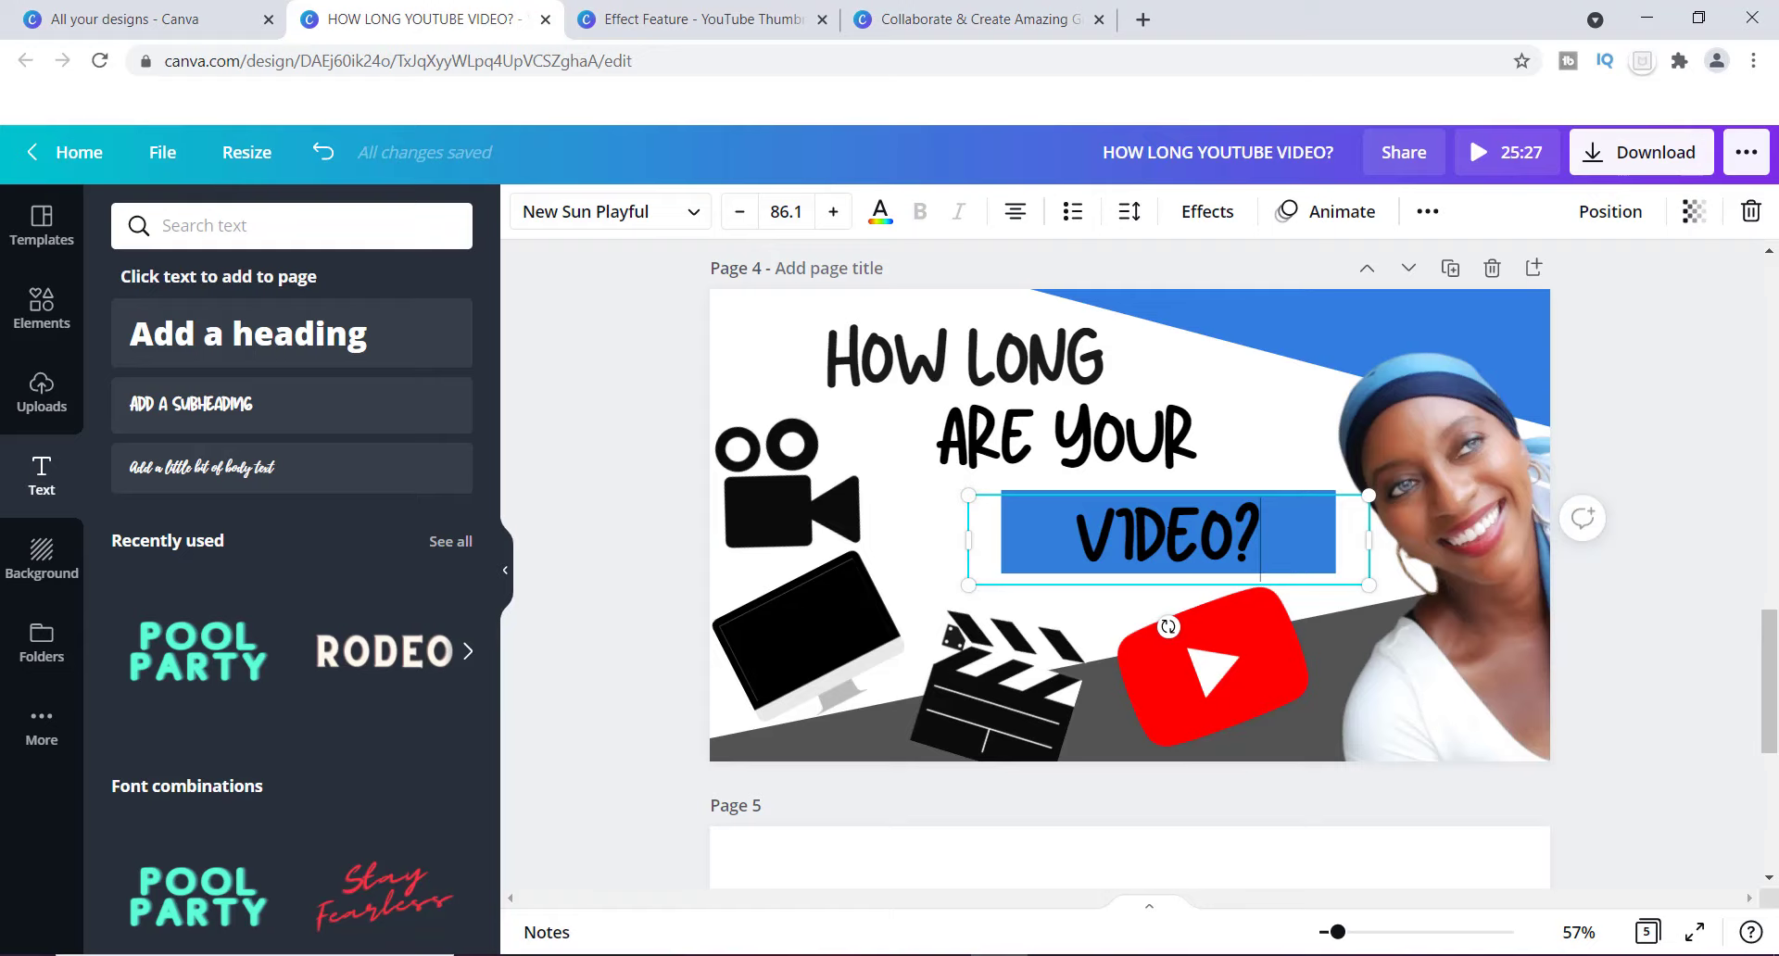
# Step: Review the thumbnail variations on pages 1 to 4, comparing their colours, fonts and text
pyautogui.moveTo(1773, 642); pyautogui.dragTo(1773, 276)
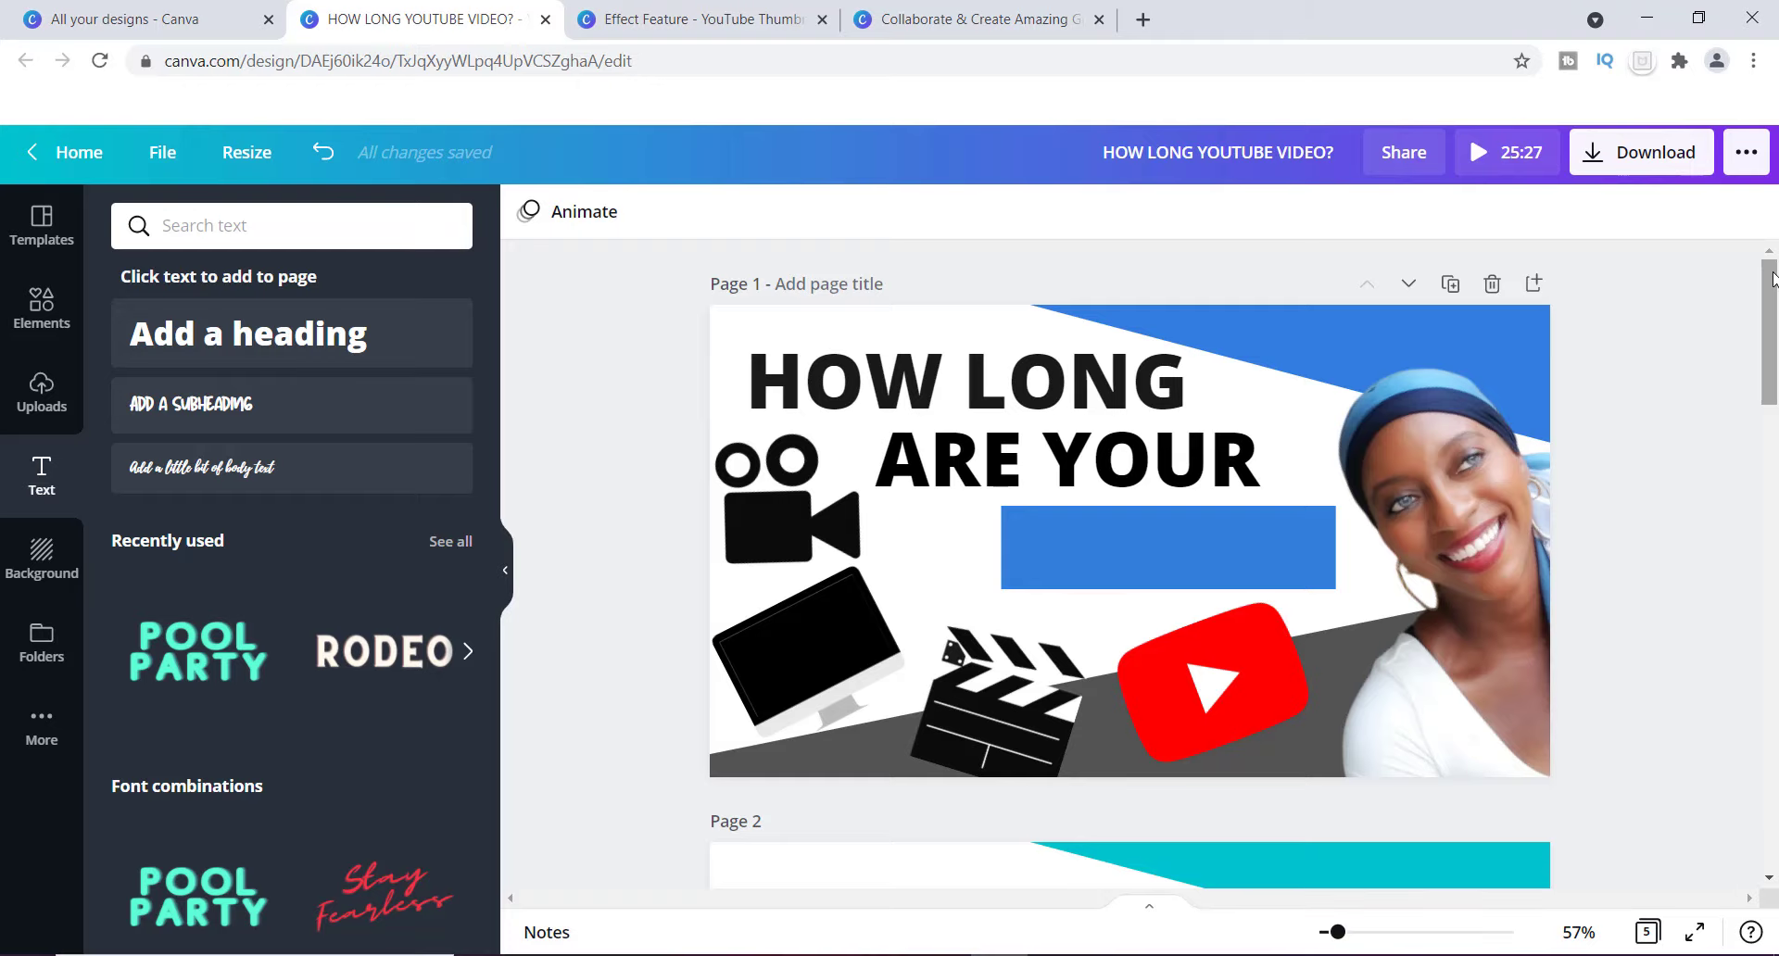
pyautogui.moveTo(1773, 276); pyautogui.dragTo(1775, 579)
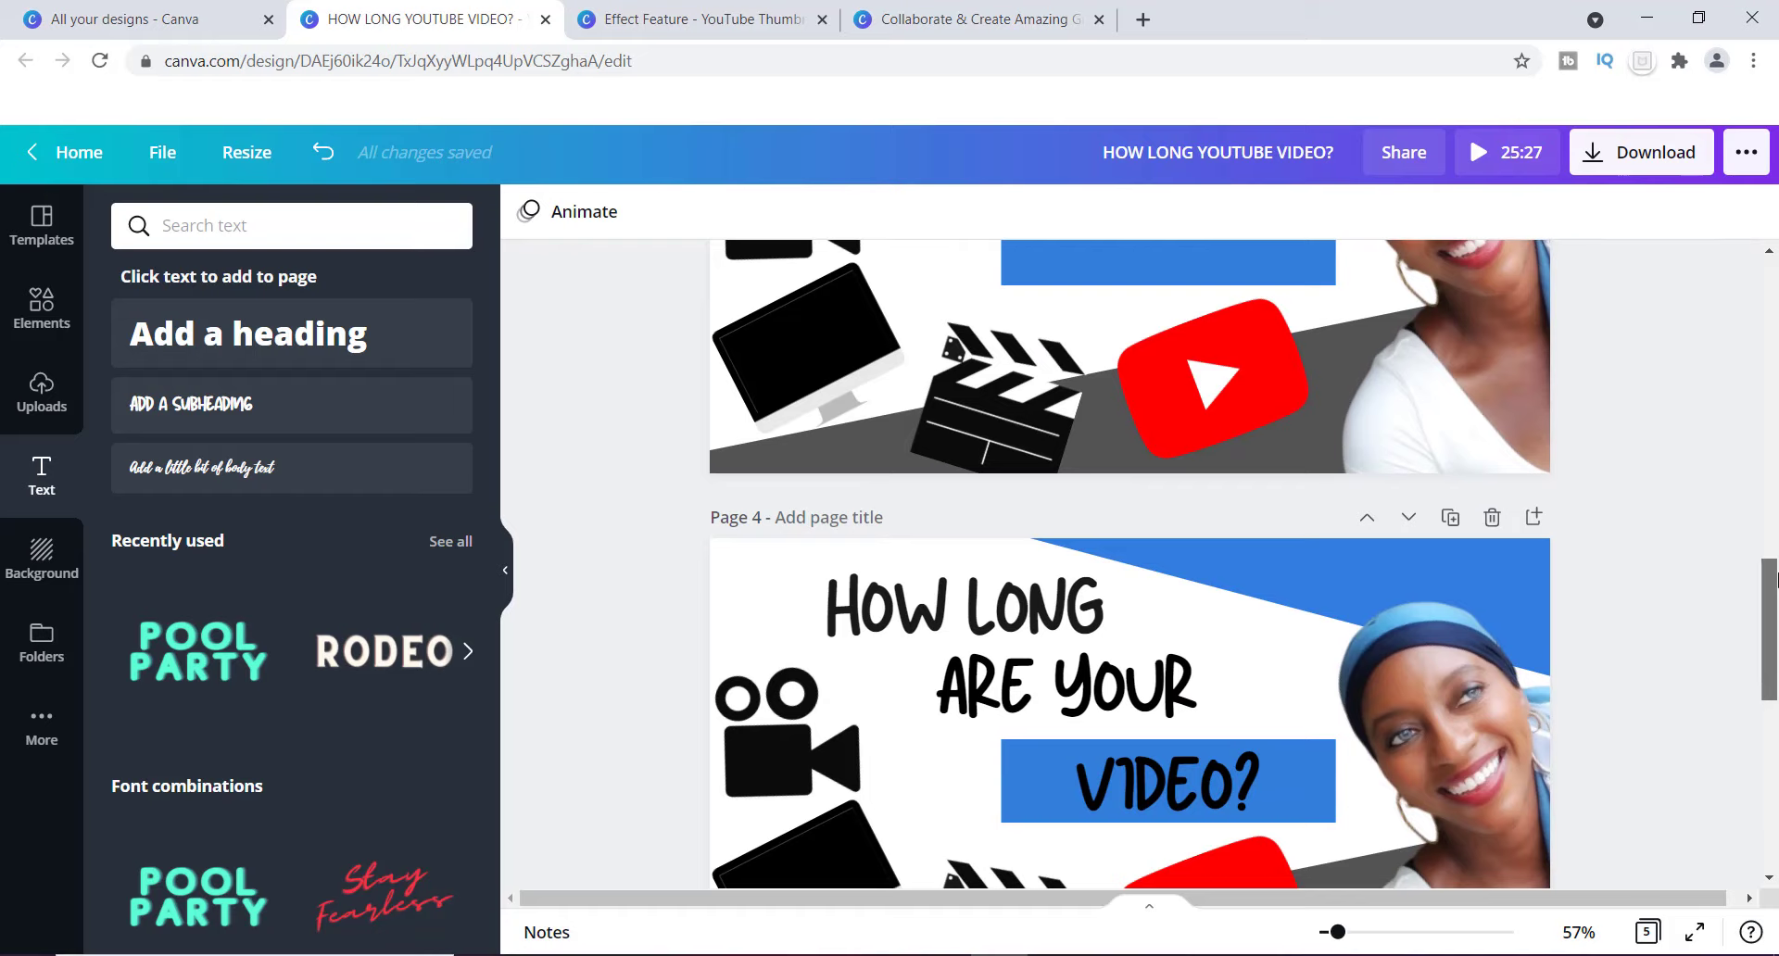
pyautogui.moveTo(1776, 579); pyautogui.dragTo(1775, 269)
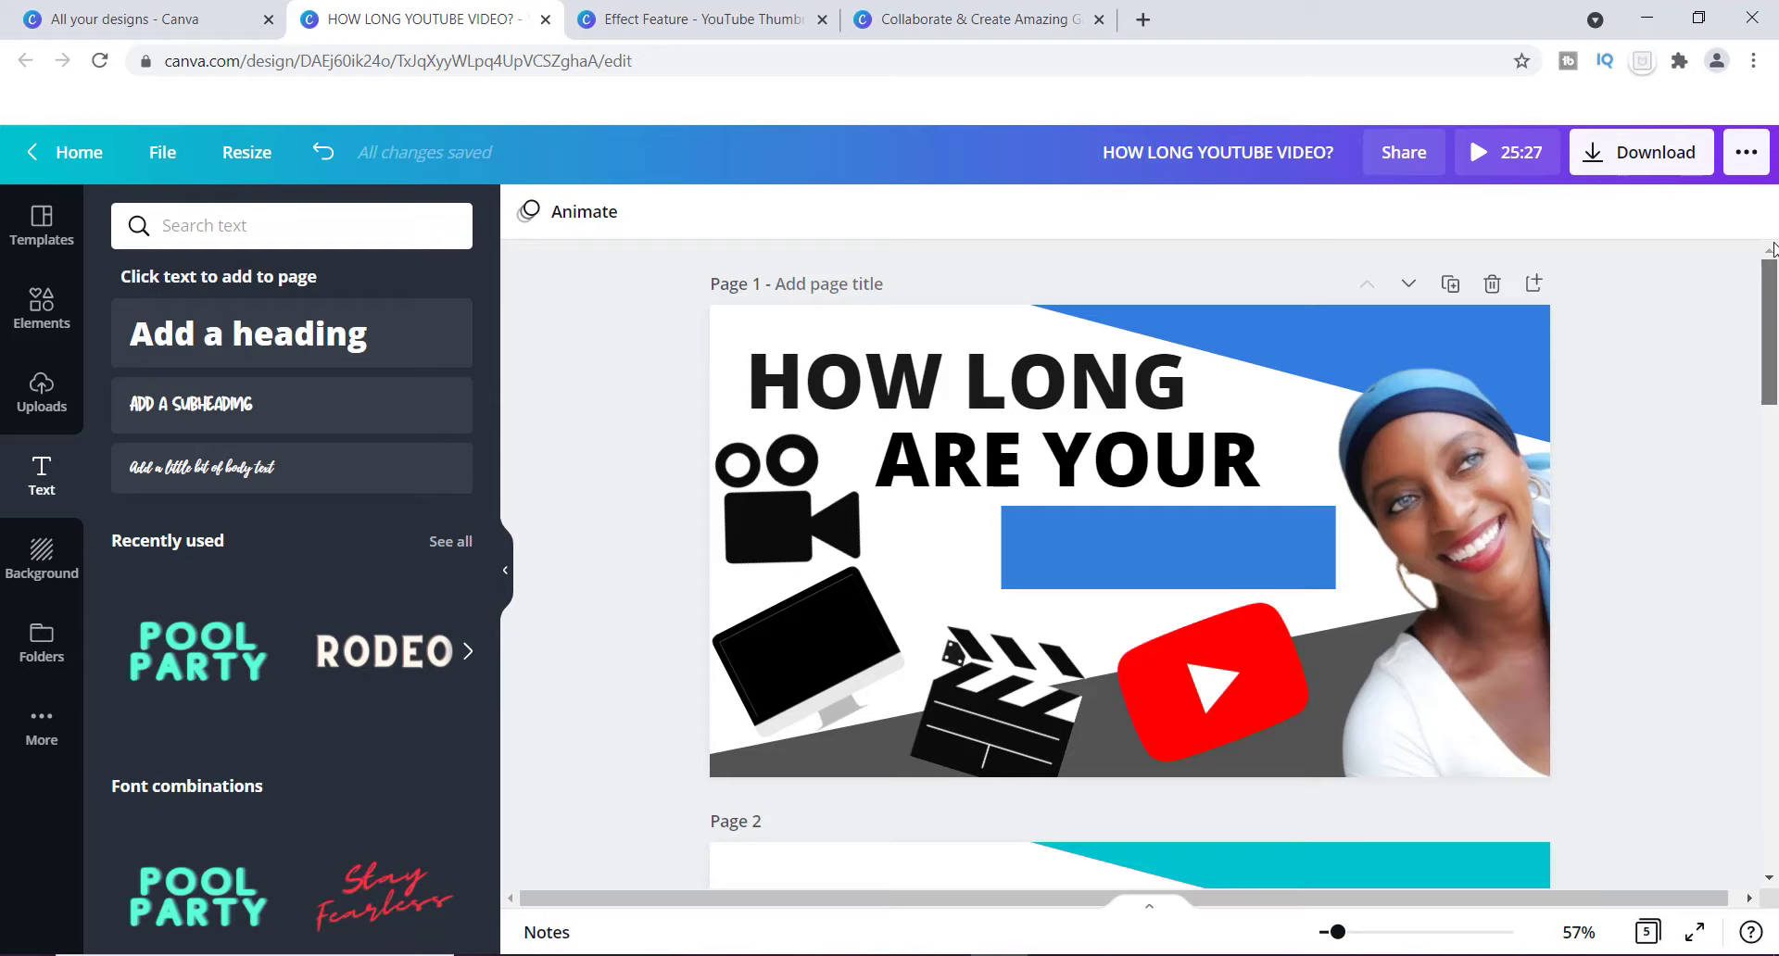
pyautogui.moveTo(1772, 313); pyautogui.dragTo(1772, 445)
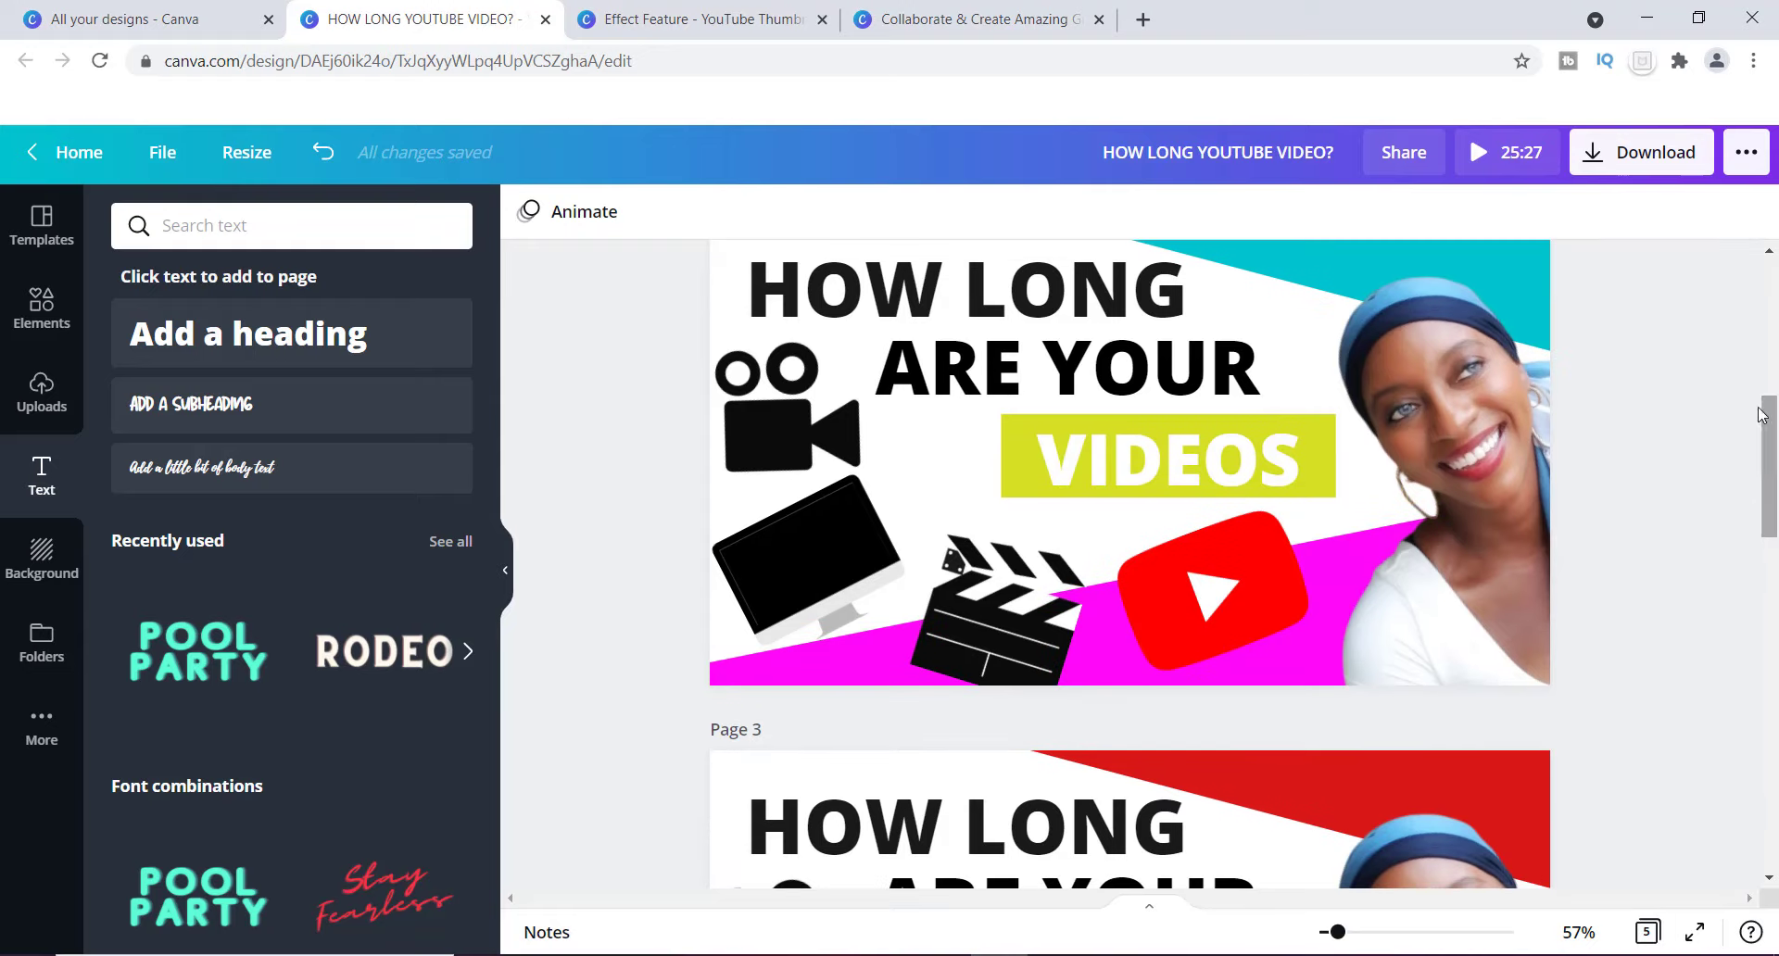
# Step: Open the design's publishing options and look through the share destinations, print products and connected apps
pyautogui.click(1746, 158)
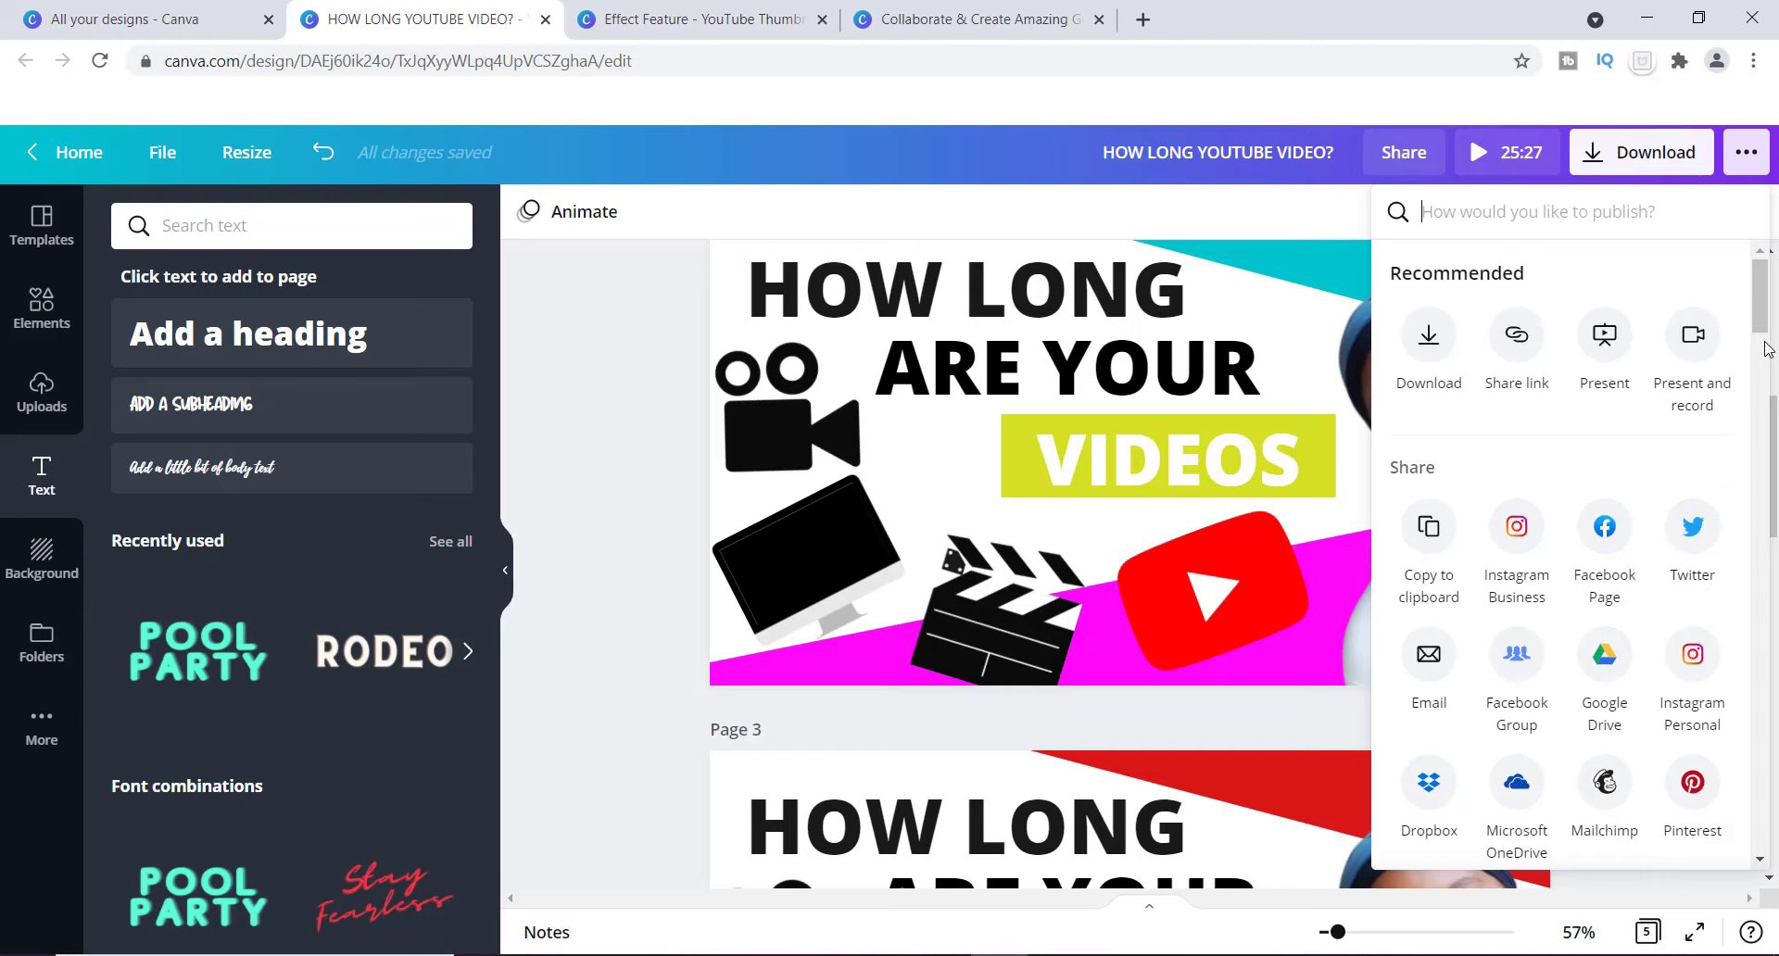
pyautogui.scroll(-2, 1766, 343)
pyautogui.moveTo(1766, 342); pyautogui.dragTo(1770, 359)
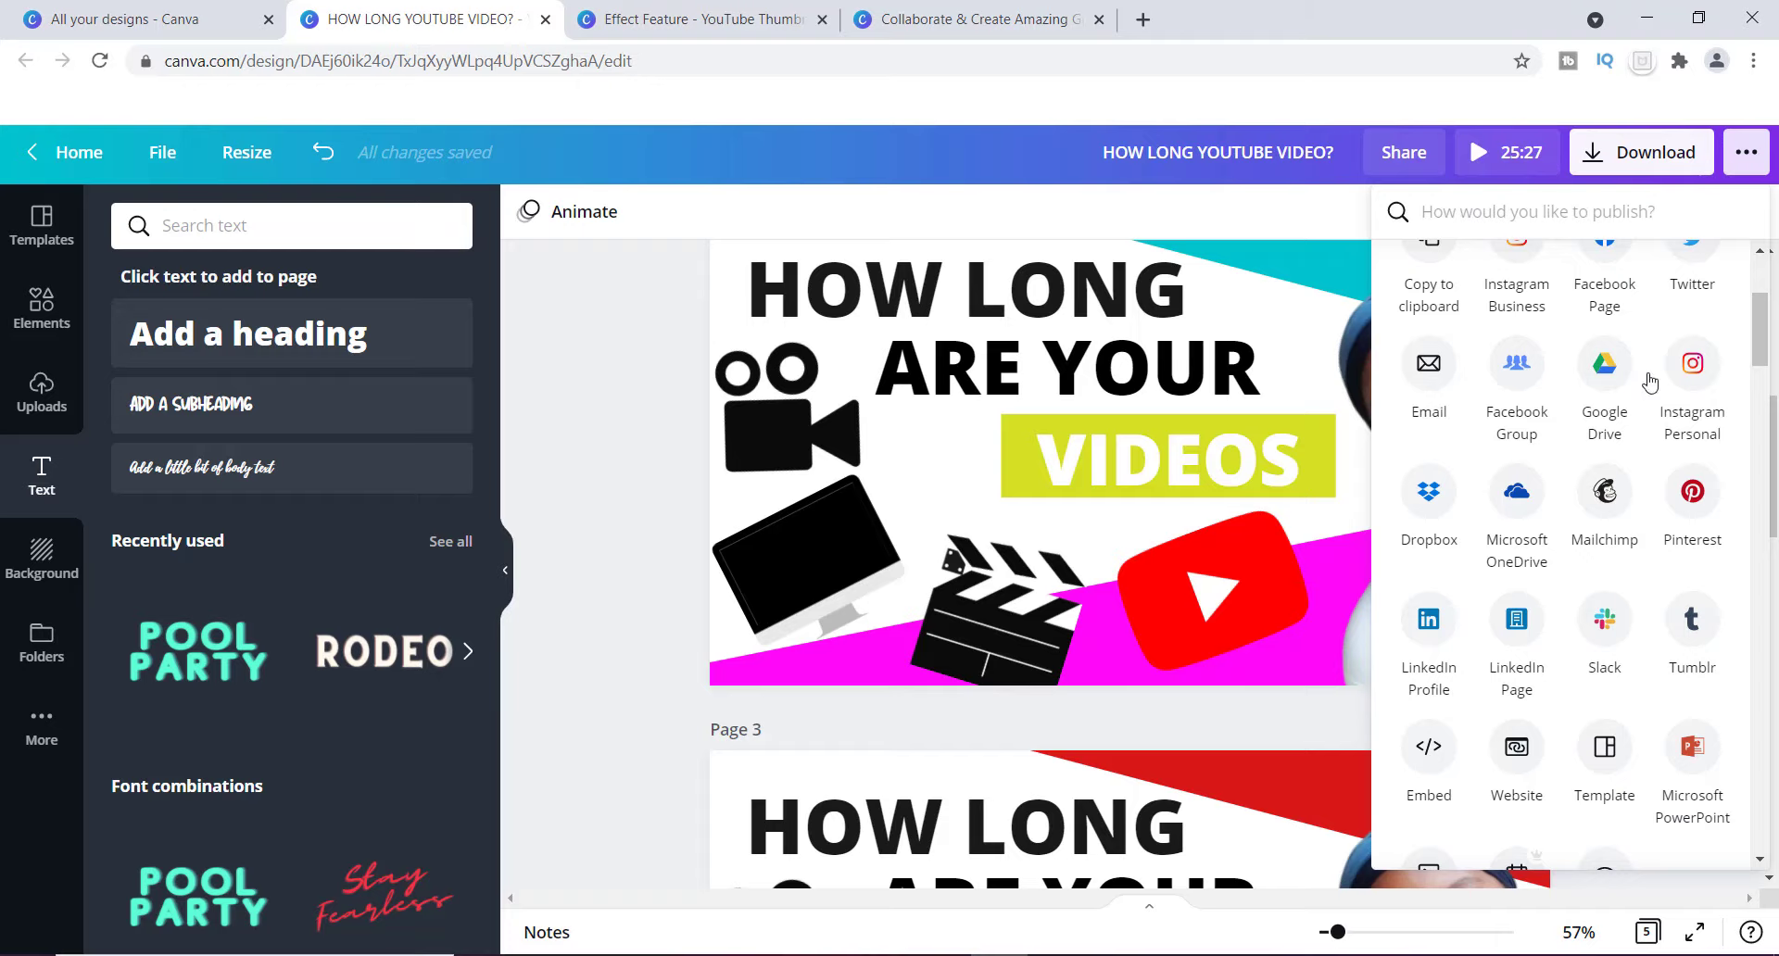
pyautogui.moveTo(1766, 360); pyautogui.dragTo(1776, 736)
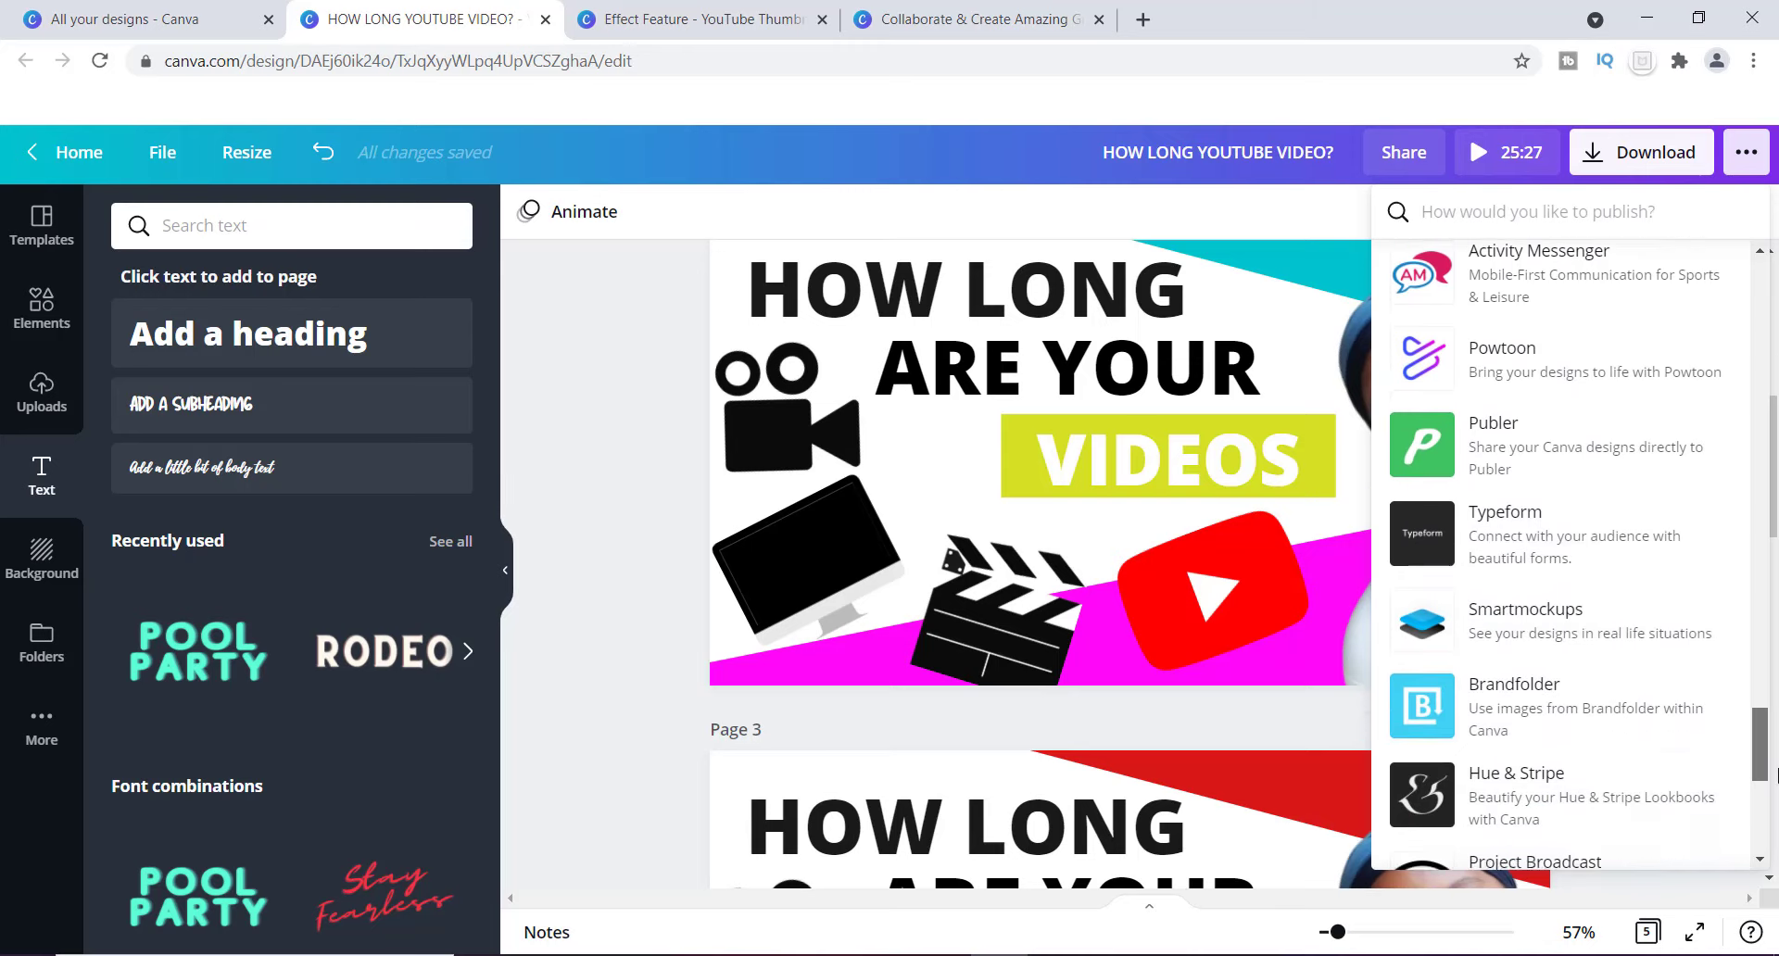
pyautogui.moveTo(1776, 804); pyautogui.dragTo(1774, 739)
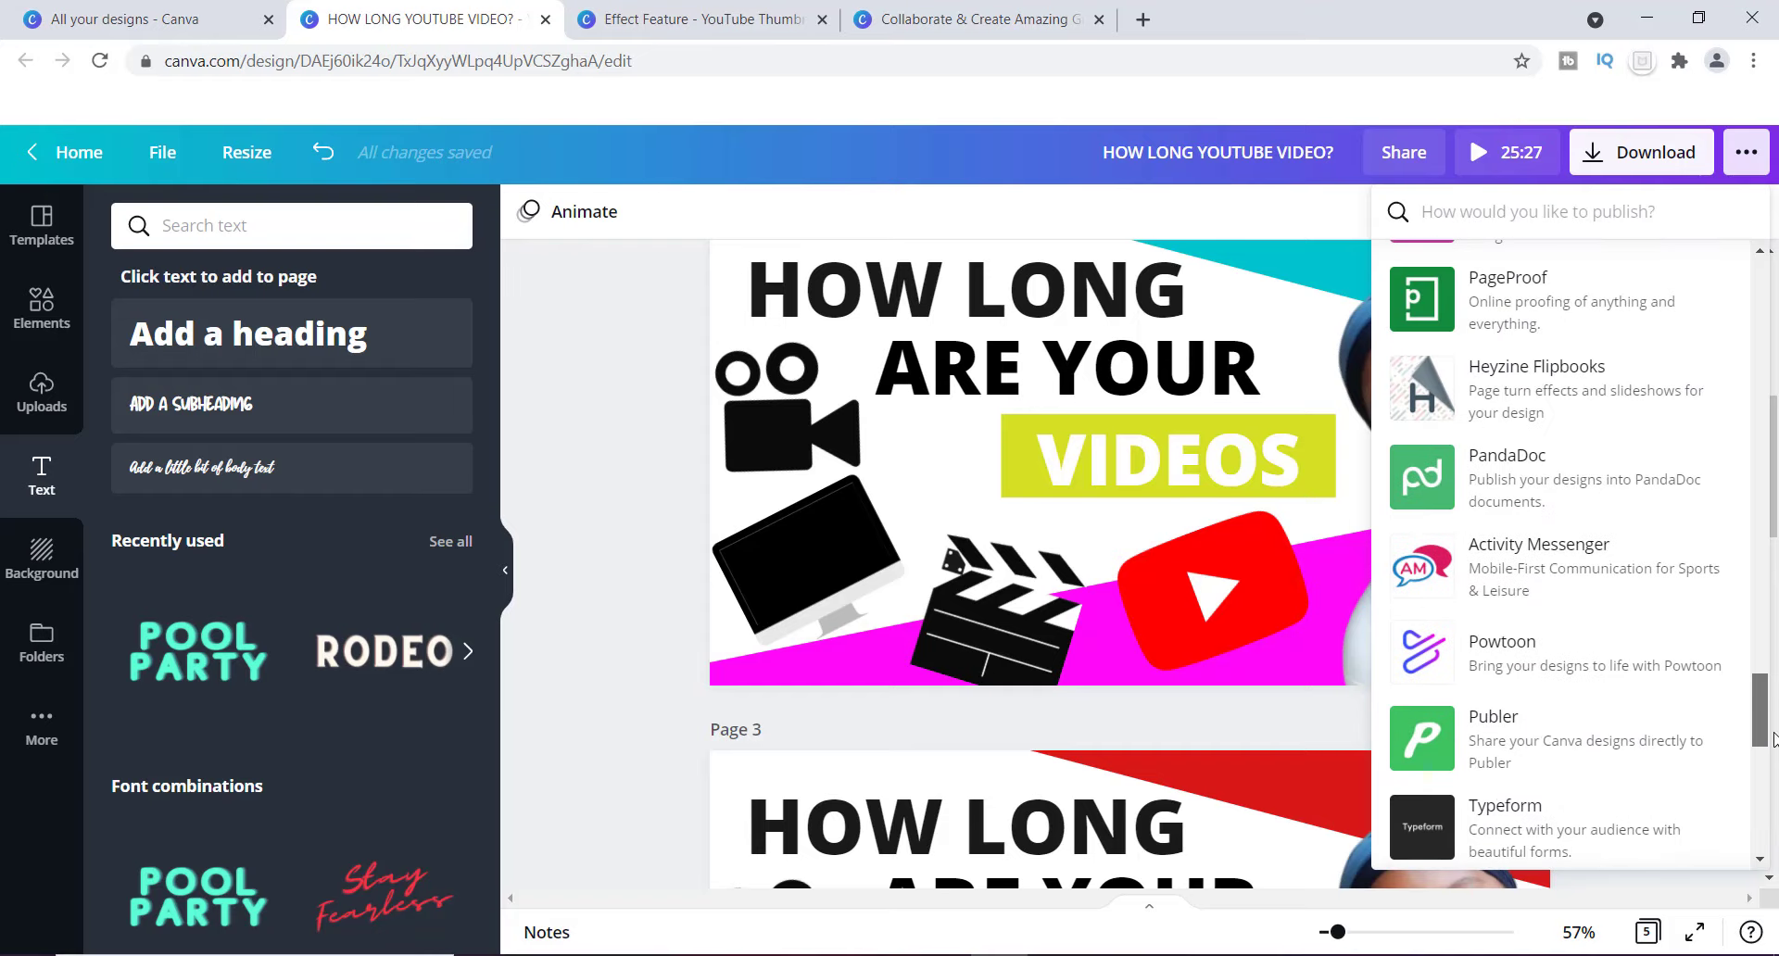
pyautogui.moveTo(1775, 739); pyautogui.dragTo(1773, 400)
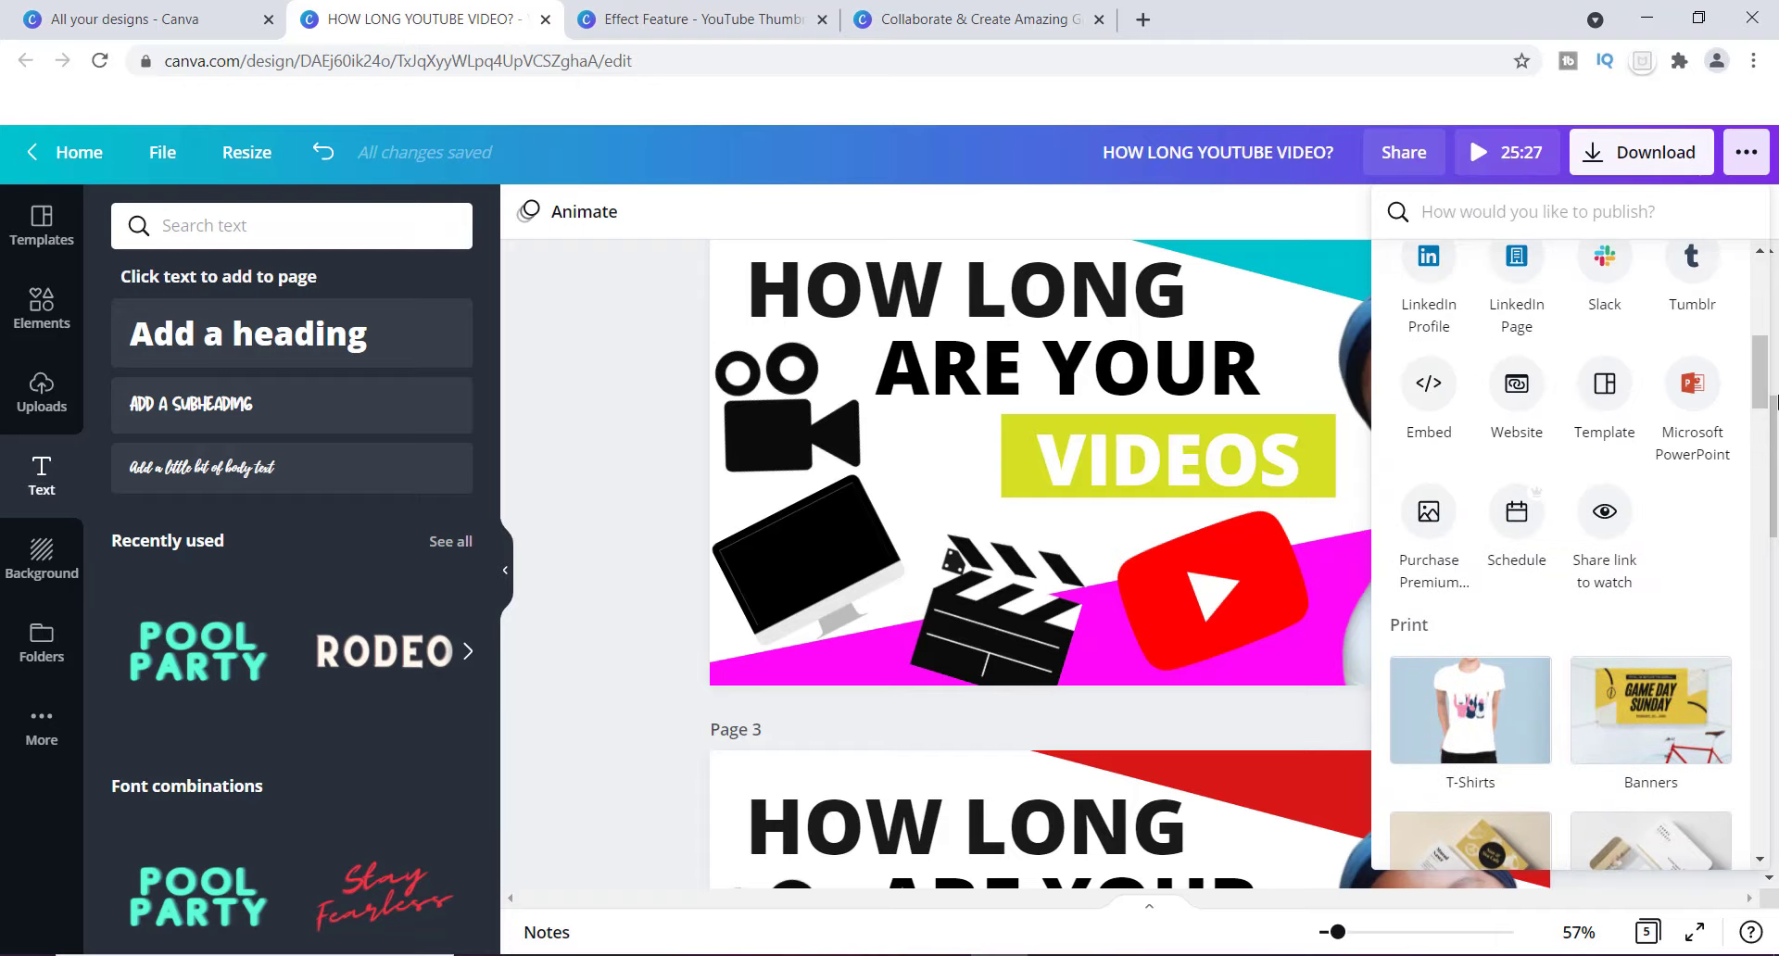